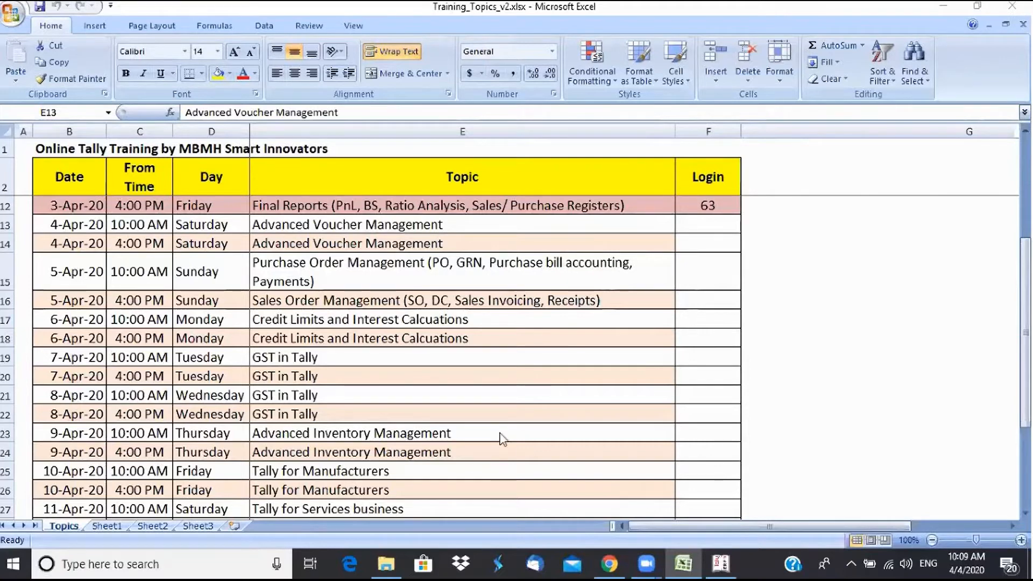
pyautogui.click(815, 496)
pyautogui.click(868, 472)
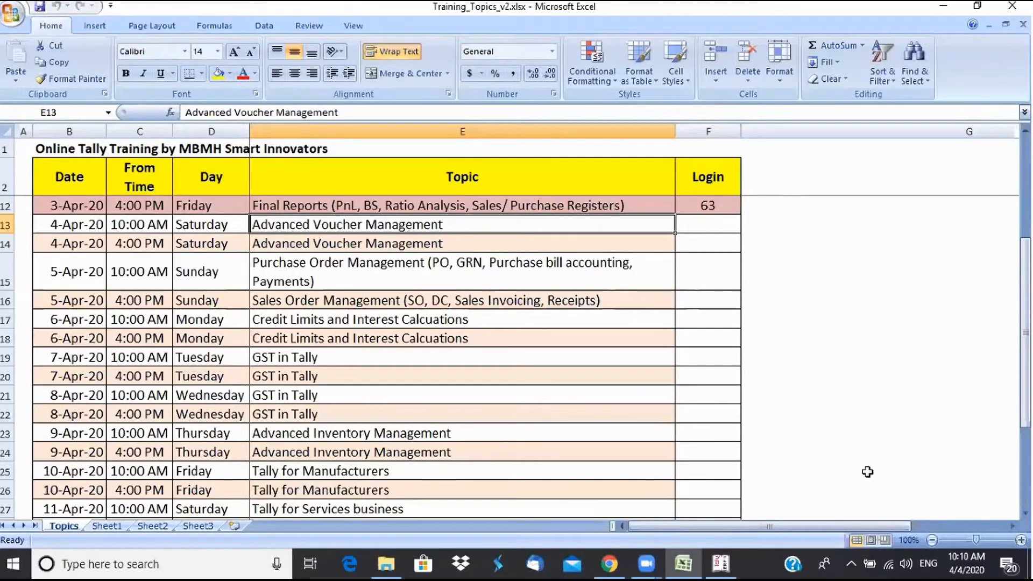
# Switch to Tally.ERP 9 and go to the voucher types section of the accounts masters
pyautogui.click(723, 576)
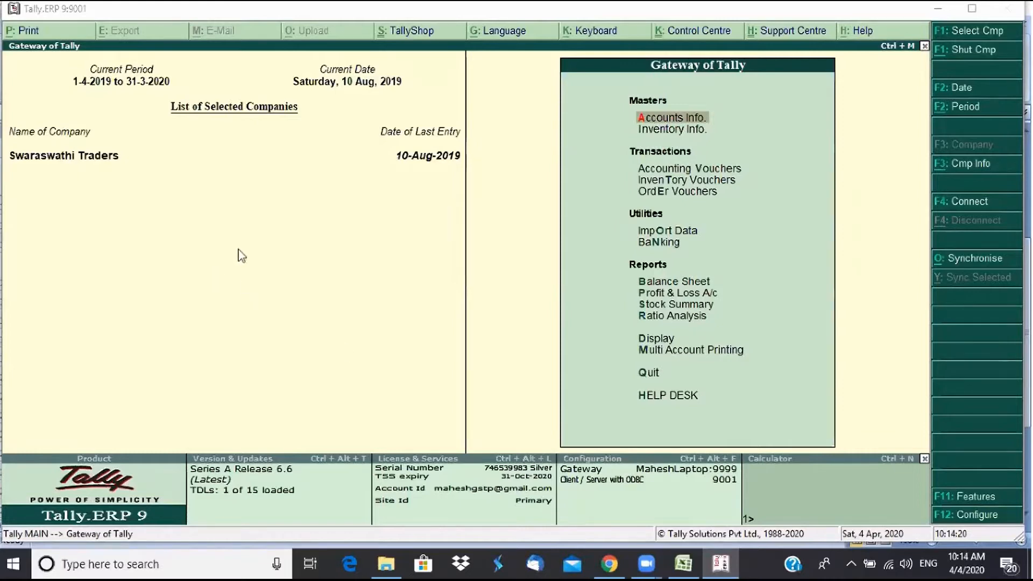
pyautogui.click(658, 120)
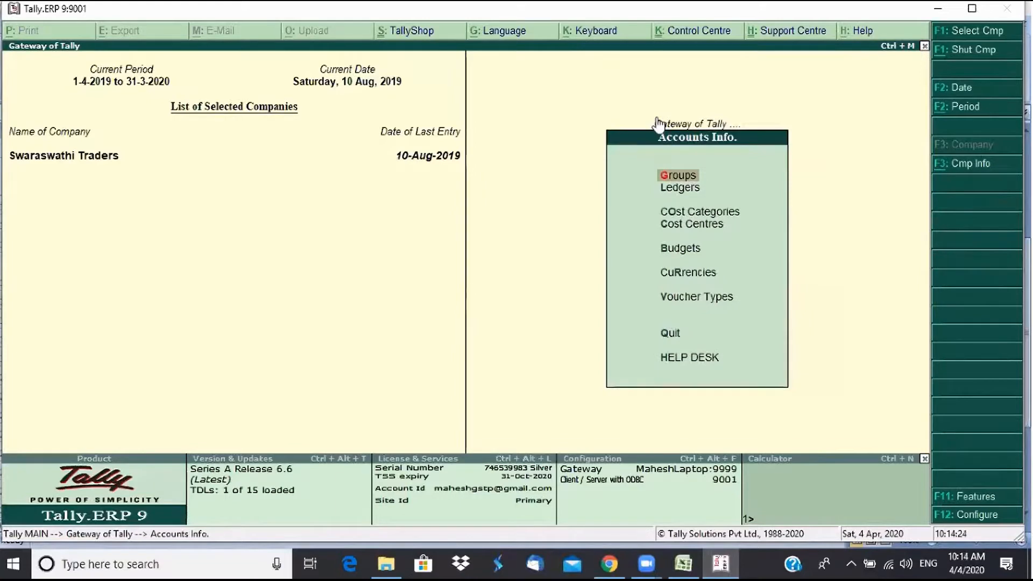
pyautogui.press('Down')
pyautogui.press('Down')
pyautogui.press('Down')
pyautogui.press('Down')
pyautogui.press('Down')
pyautogui.press('Down')
pyautogui.press('Return')
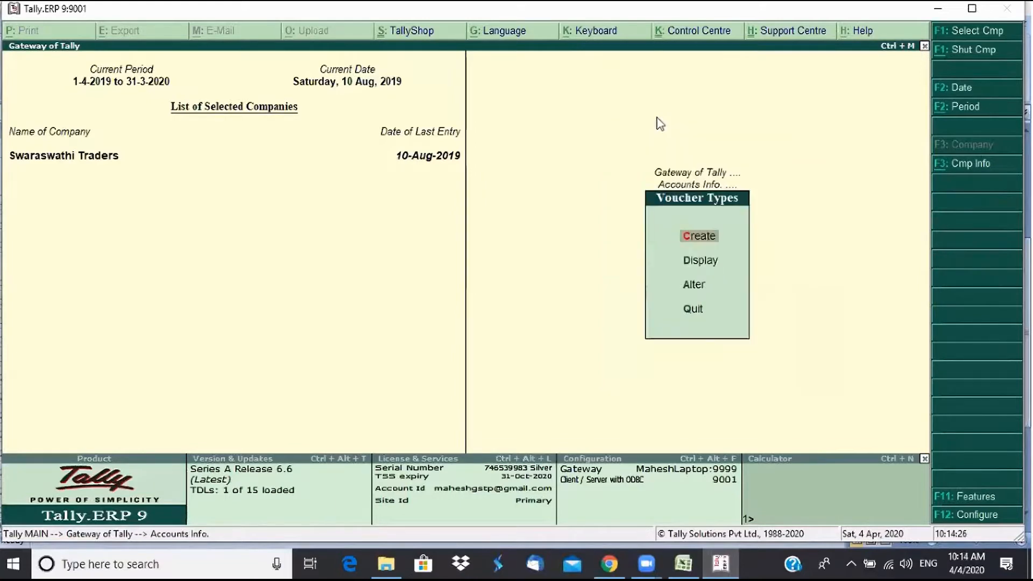
# Open the existing Sales voucher type for alteration
pyautogui.press('Down')
pyautogui.press('Down')
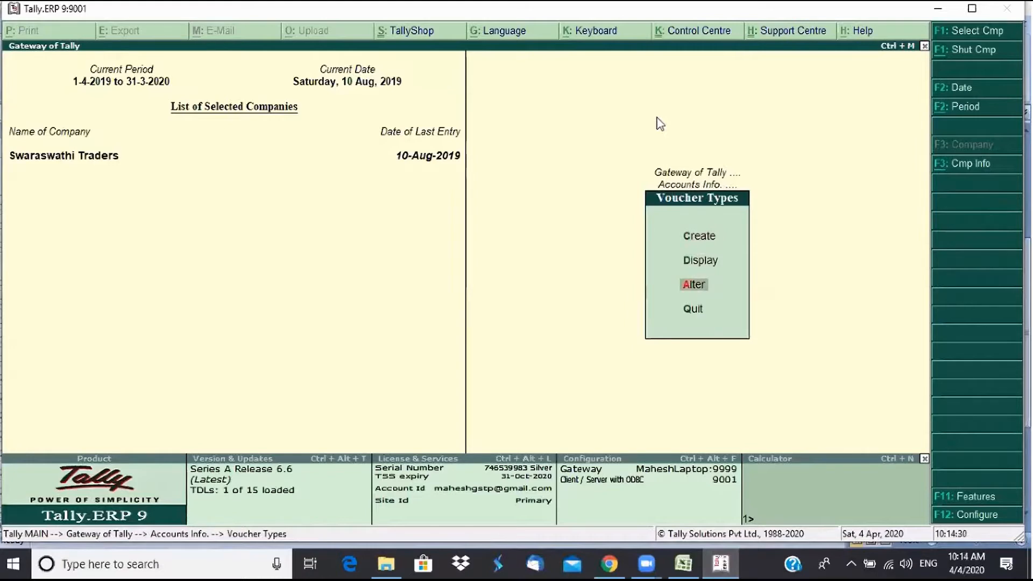
pyautogui.press('Return')
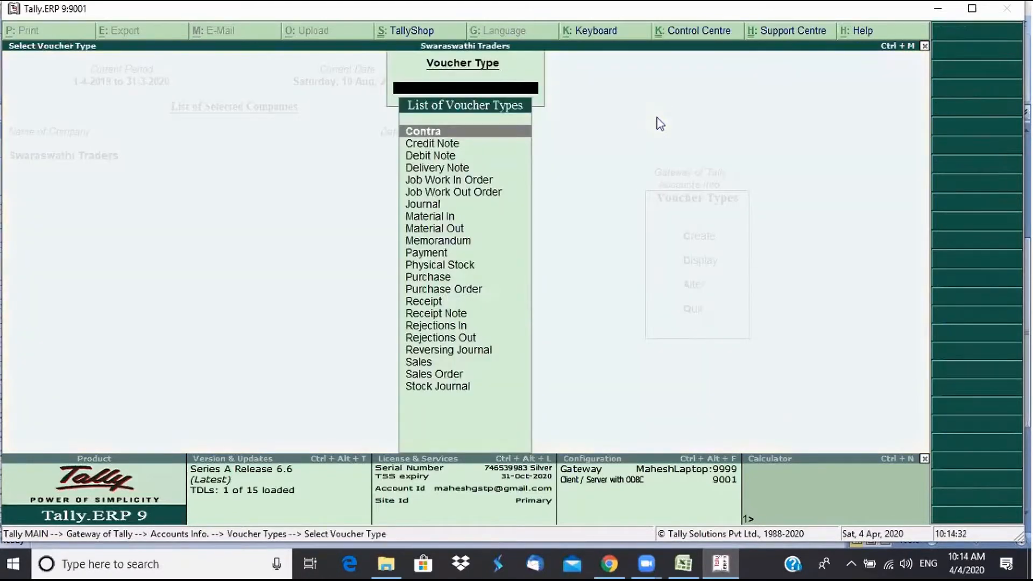
pyautogui.press('Down')
pyautogui.press('Down')
pyautogui.press('Down')
pyautogui.press('Down')
pyautogui.press('Down')
pyautogui.press('Down')
pyautogui.press('Down')
pyautogui.press('Down')
pyautogui.press('Down')
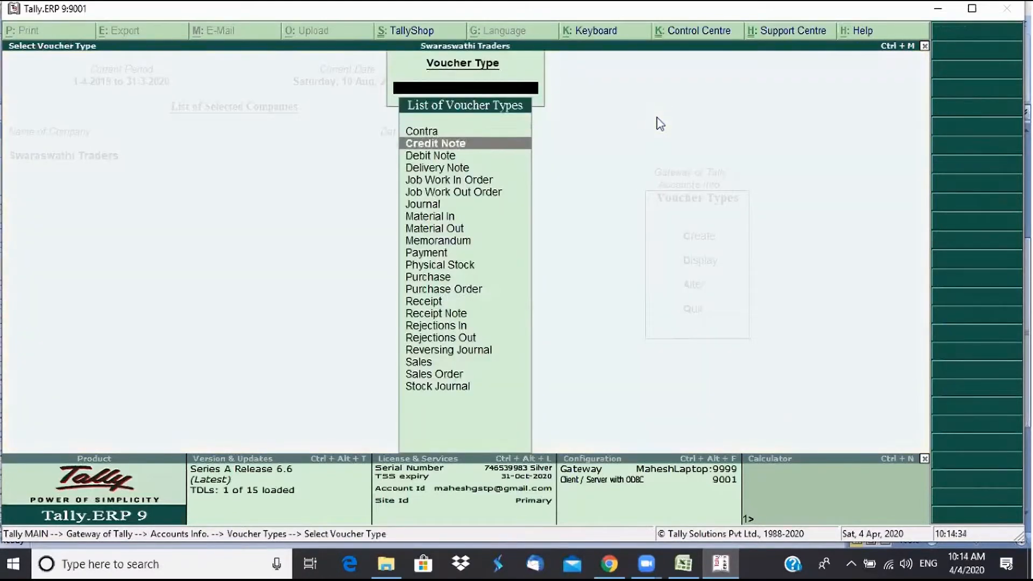
pyautogui.press('Down')
pyautogui.press('Down')
pyautogui.press('Down')
pyautogui.press('Down')
pyautogui.press('Down')
pyautogui.press('Down')
pyautogui.press('Down')
pyautogui.press('Down')
pyautogui.press('Down')
pyautogui.press('Down')
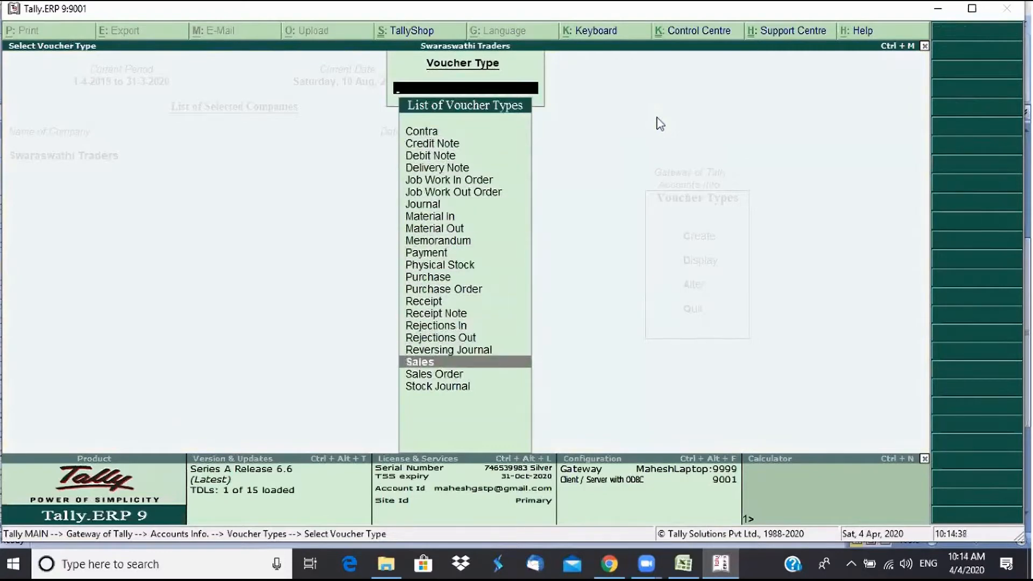
pyautogui.press('Return')
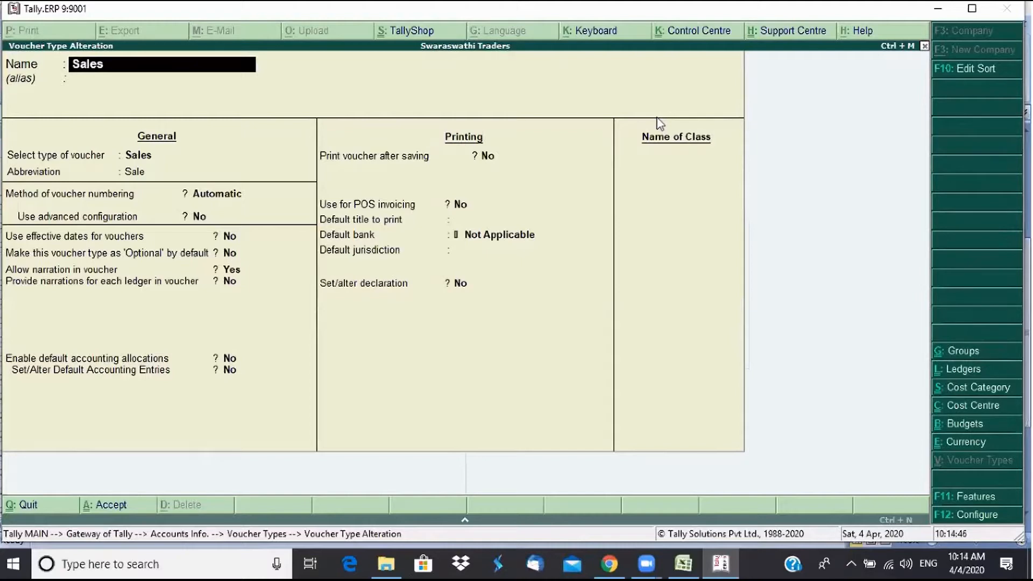
# Review the name, alias, type of voucher and abbreviation fields of the Sales voucher type
pyautogui.press('Return')
pyautogui.press('Return')
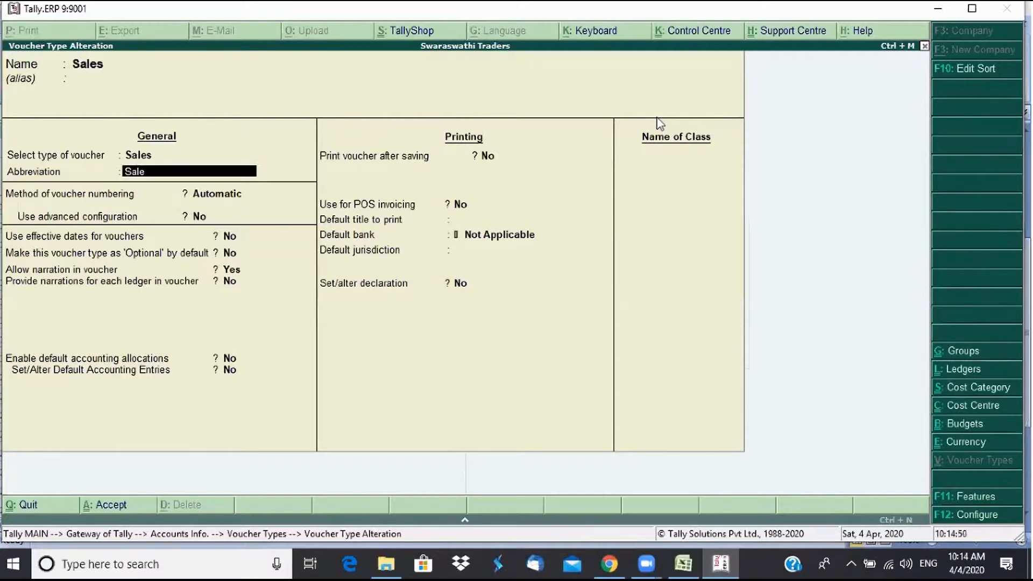
pyautogui.press('Up')
pyautogui.press('Return')
pyautogui.press('Up')
pyautogui.press('Up')
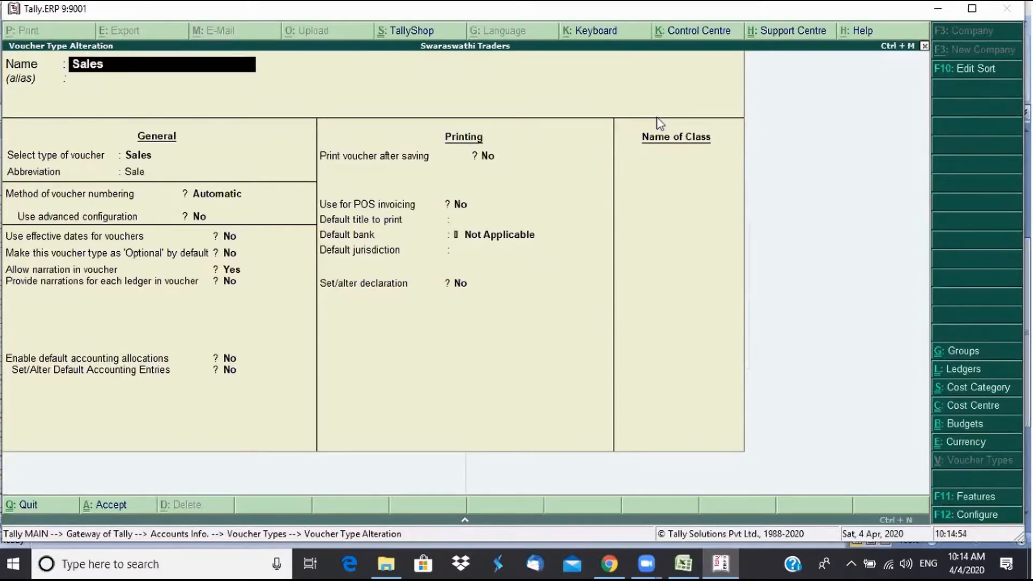
pyautogui.press('Return')
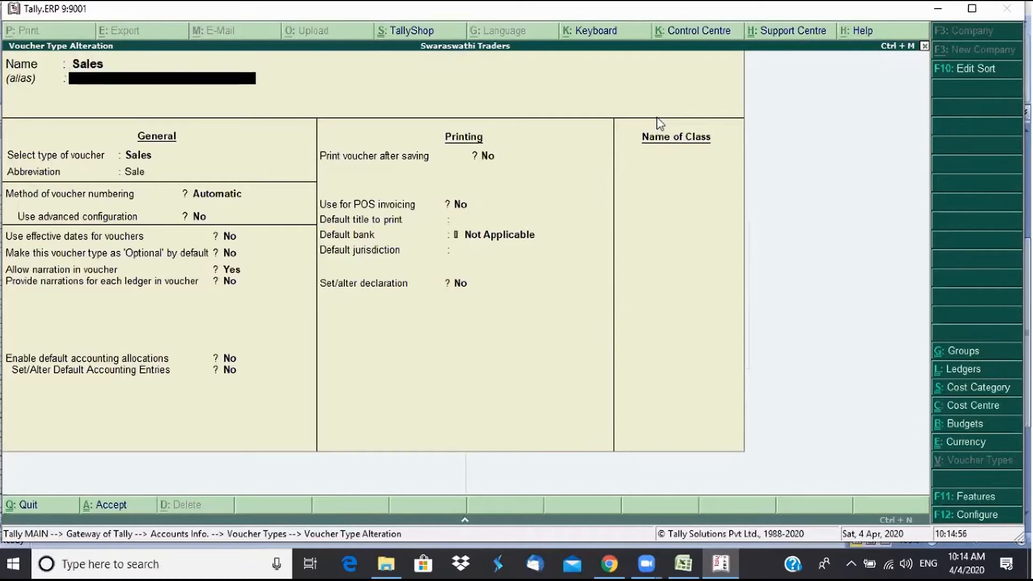
pyautogui.press('Return')
pyautogui.press('Up')
pyautogui.press('Up')
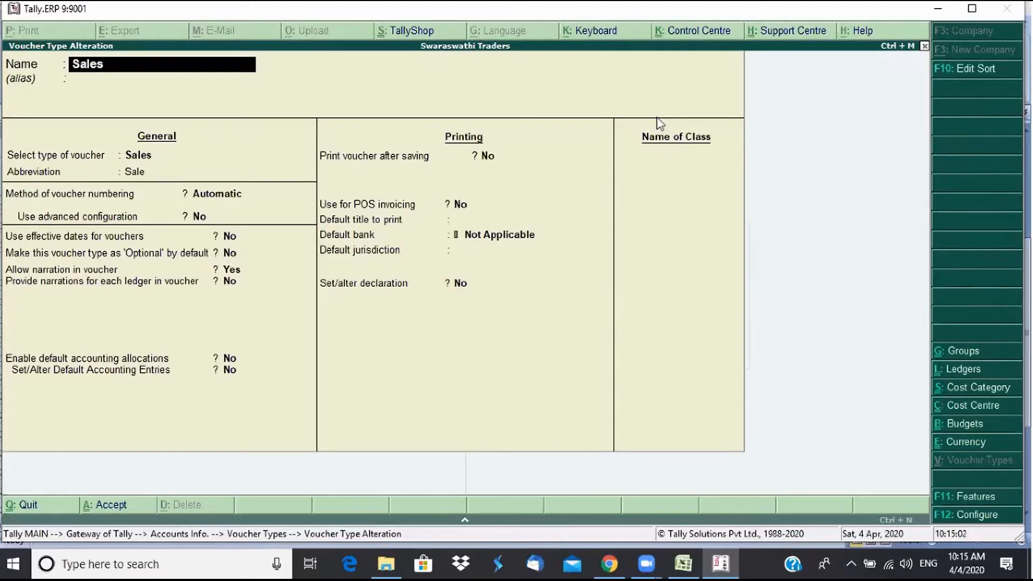
pyautogui.press('Return')
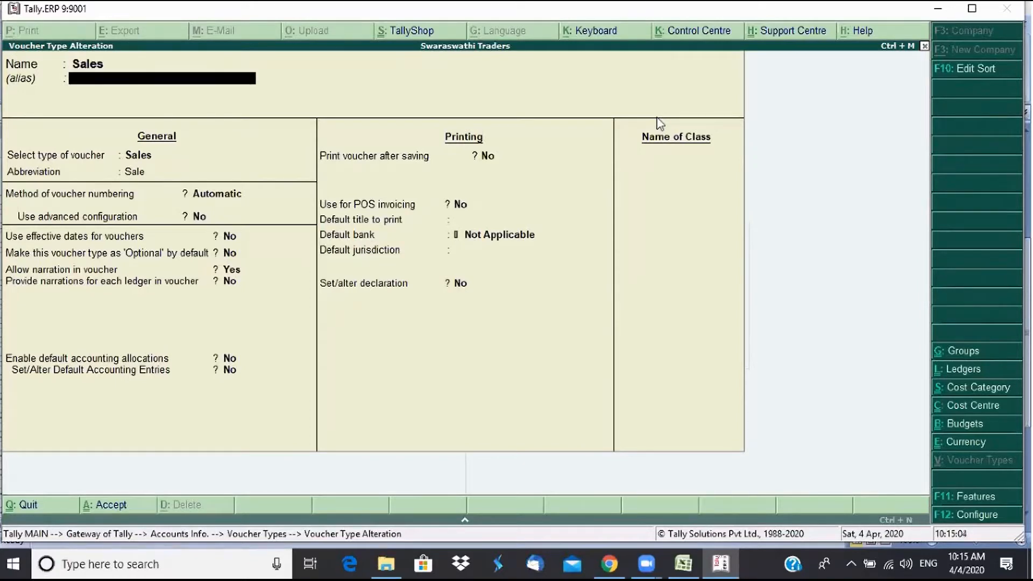
pyautogui.press('Return')
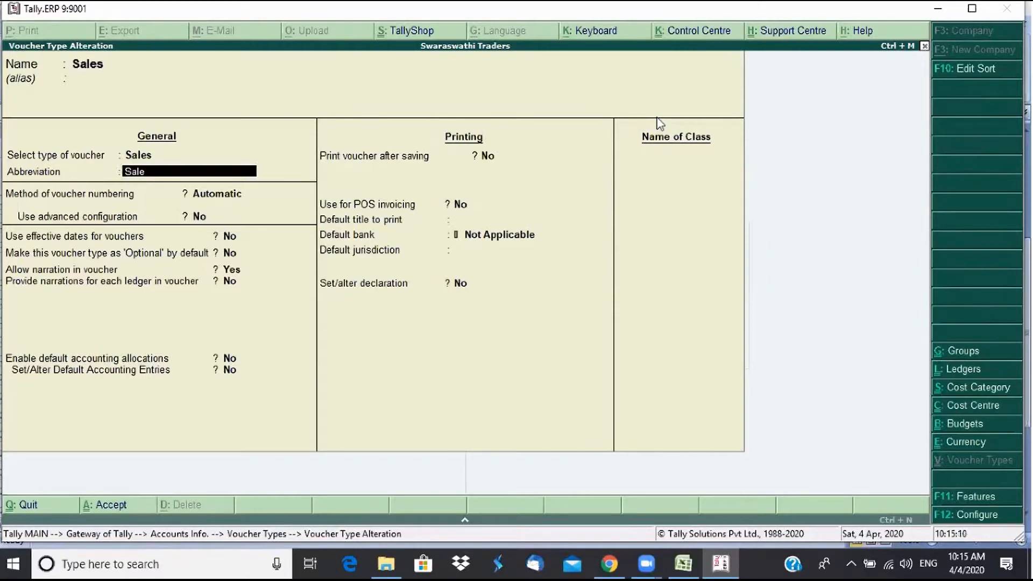
# Review the available voucher numbering methods, keep Automatic, and return to the Gateway of Tally without saving the voucher type
pyautogui.press('Return')
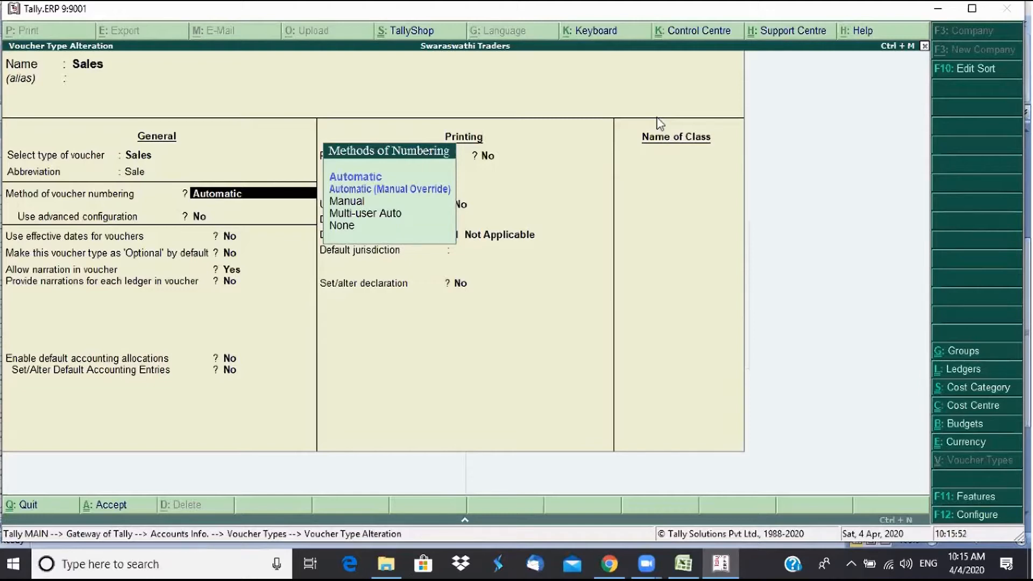
pyautogui.press('Down')
pyautogui.press('Down')
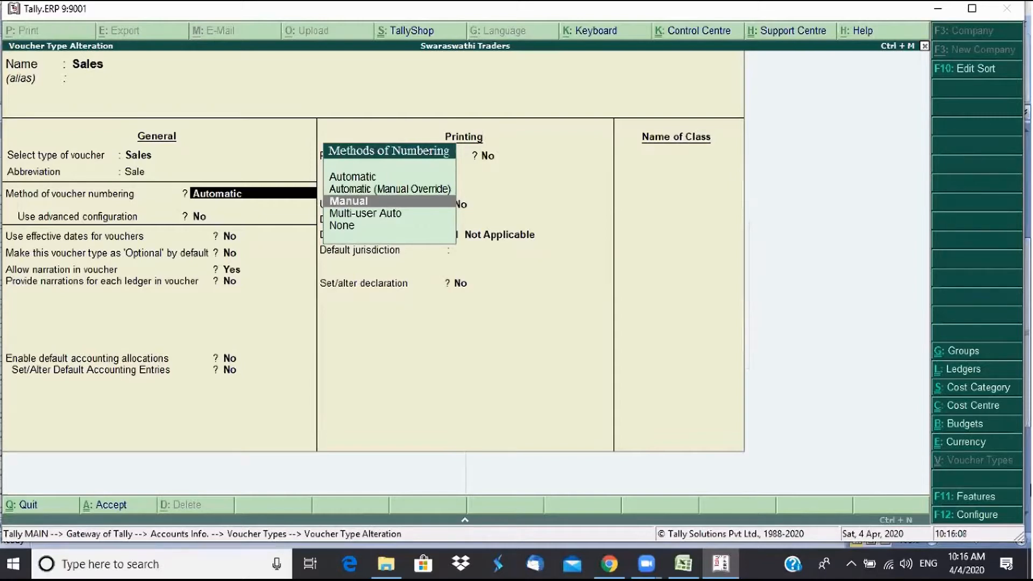
pyautogui.press('Down')
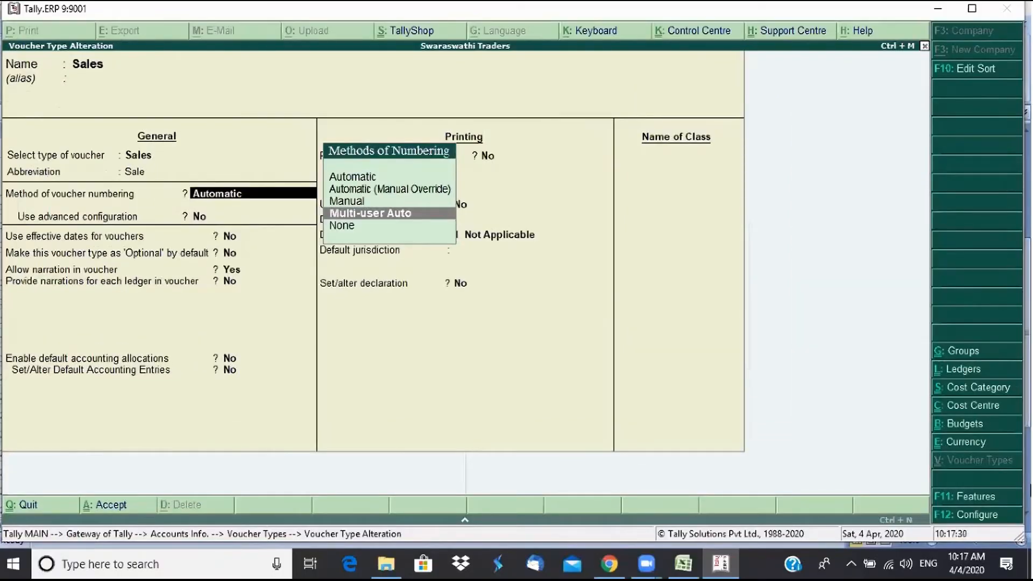
pyautogui.press('Up')
pyautogui.press('Up')
pyautogui.press('Up')
pyautogui.press('Return')
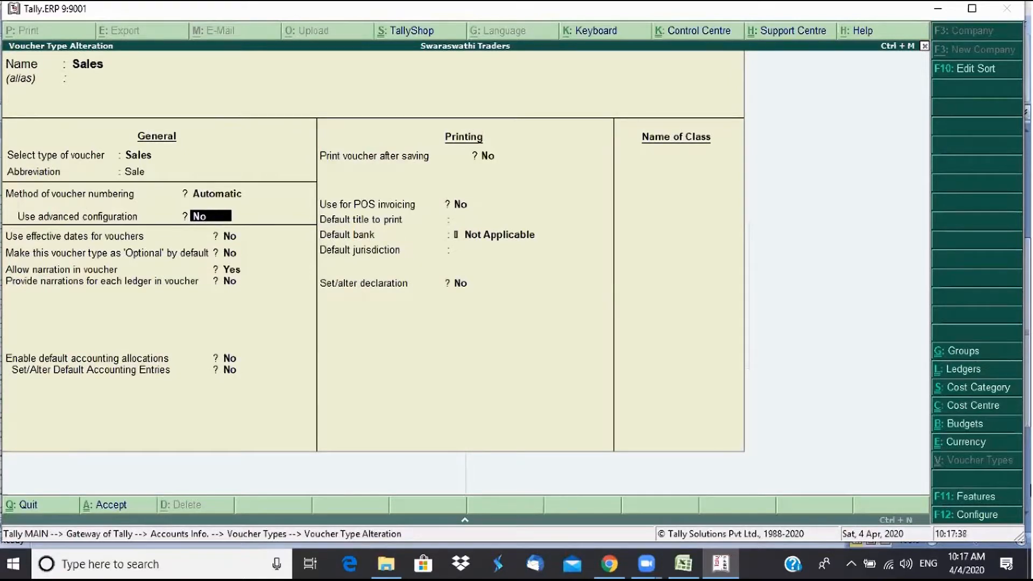
pyautogui.press('Escape')
pyautogui.press('Escape')
pyautogui.press('Return')
pyautogui.press('Escape')
pyautogui.press('Escape')
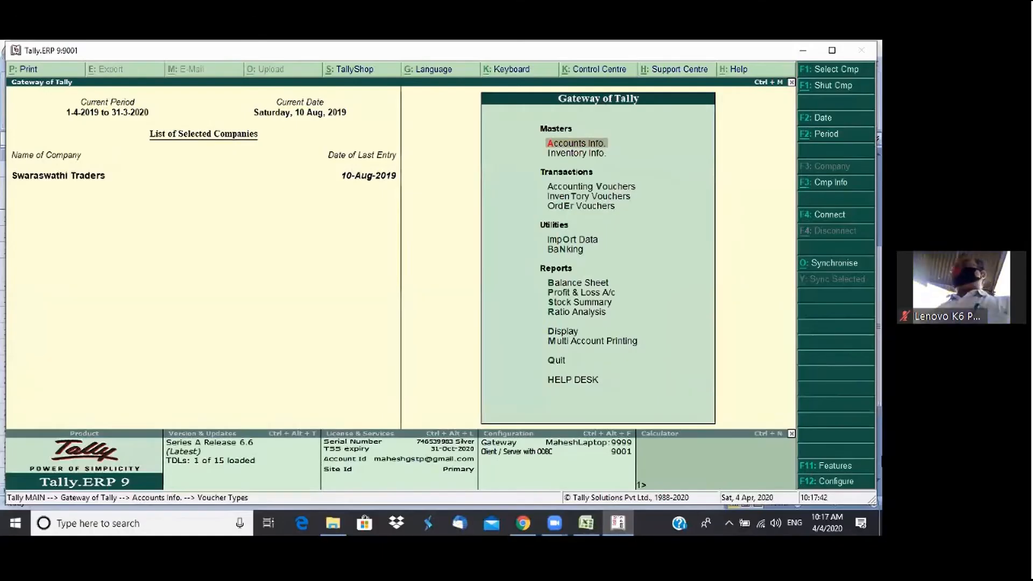
# Open a blank Sales accounting voucher to check its number, and quit it without entering anything
pyautogui.click(592, 186)
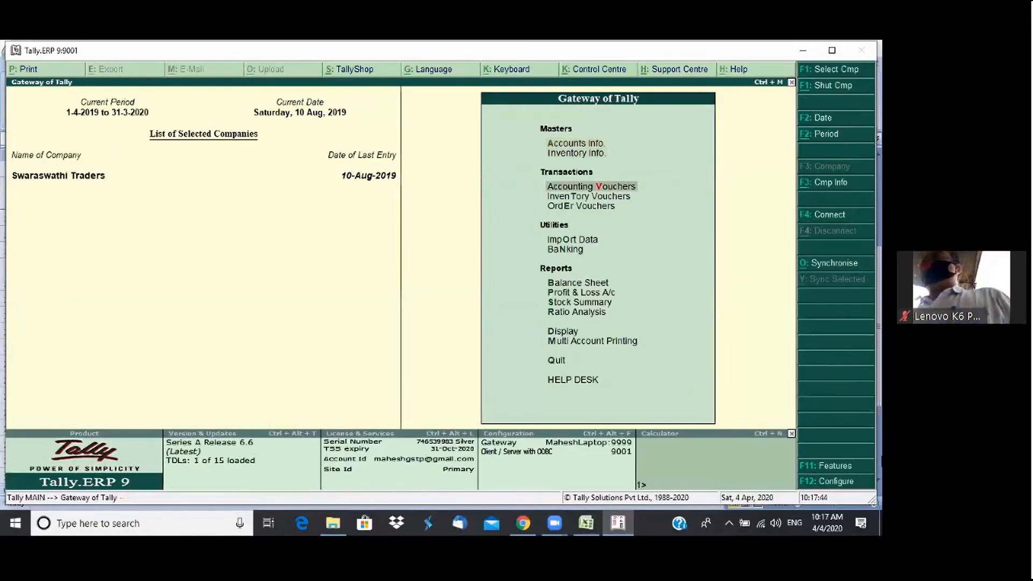
pyautogui.press('Return')
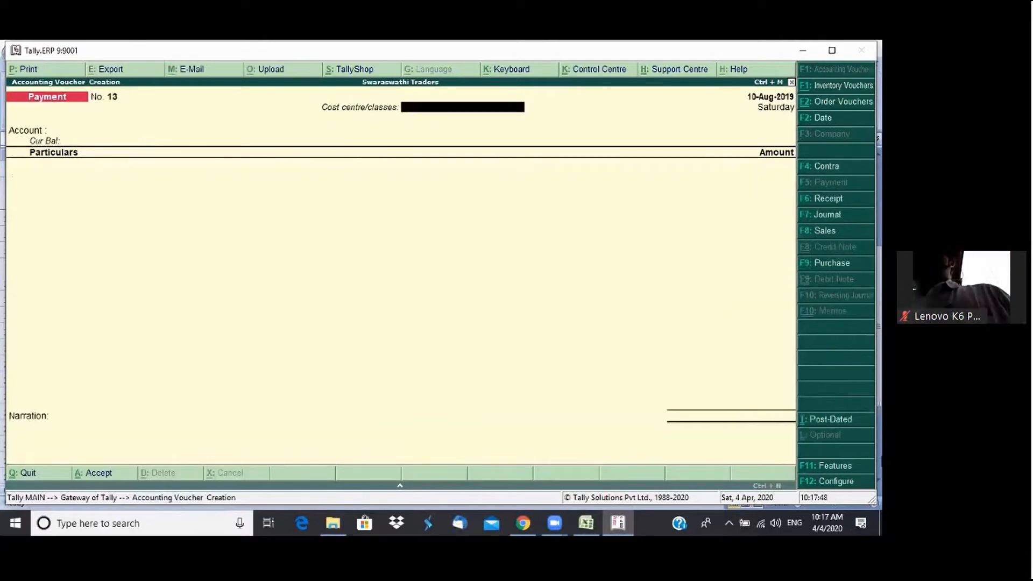
pyautogui.press('F8')
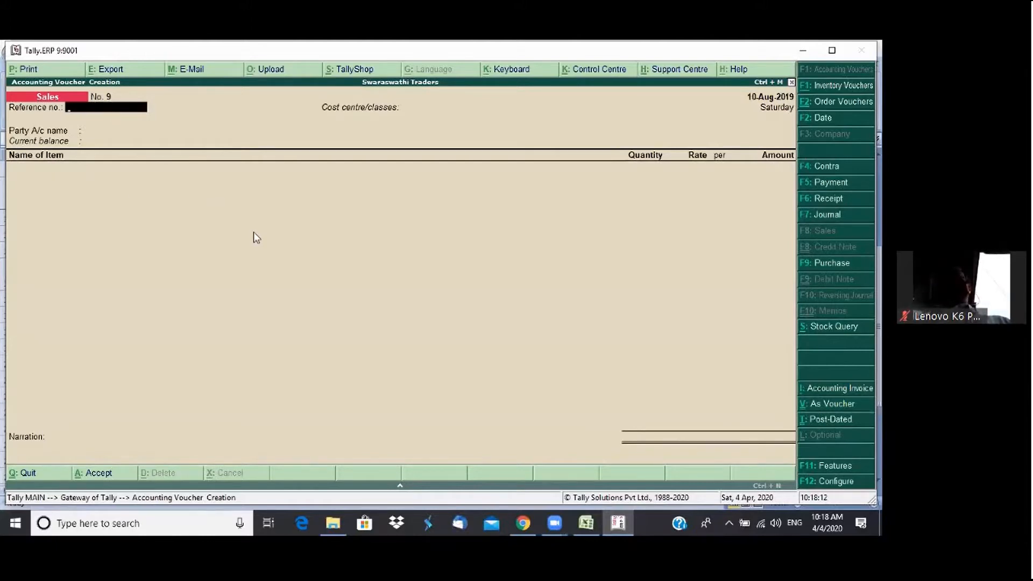
pyautogui.press('Escape')
pyautogui.press('Return')
# Display the Day Book for the period 1-Apr-2019 to 10-Aug-2019
pyautogui.press('d')
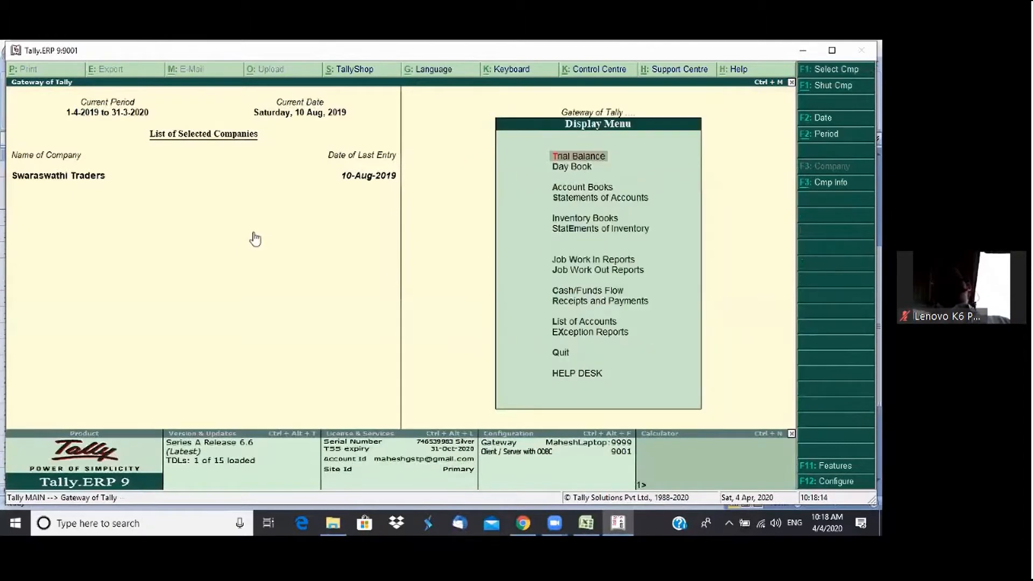
pyautogui.press('y')
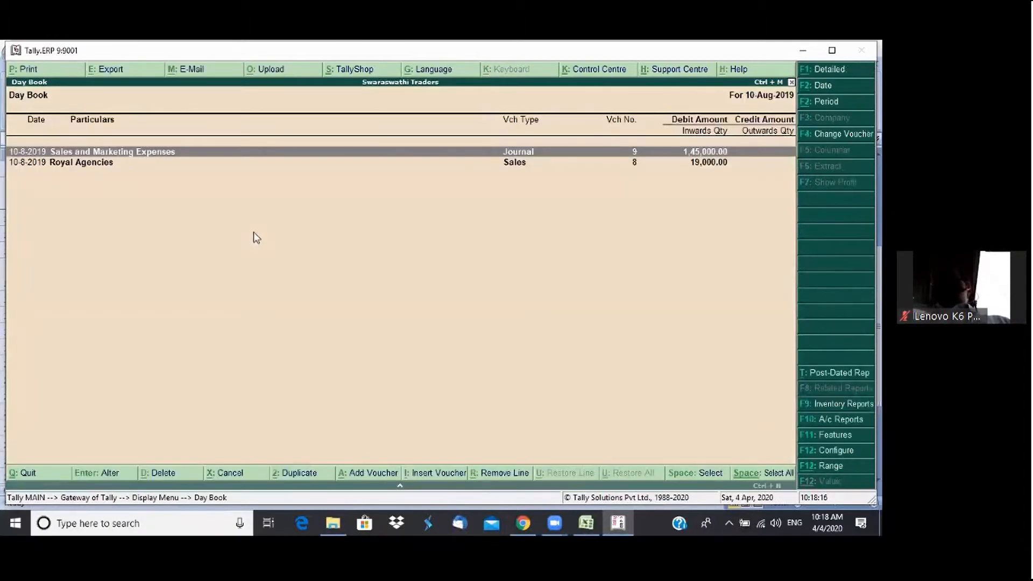
pyautogui.press('F2')
pyautogui.press('Return')
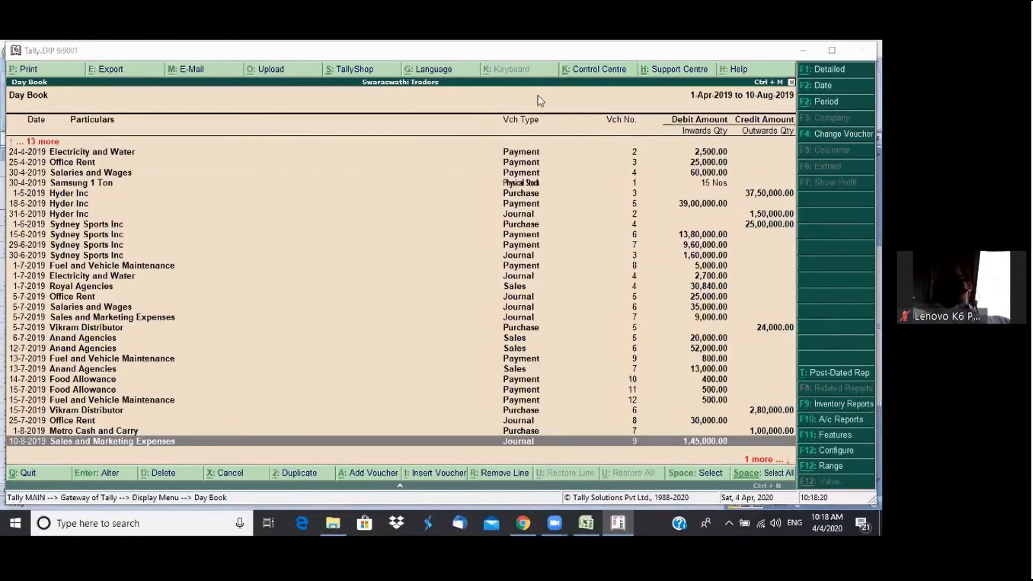
# Restrict the Day Book to Sales vouchers only
pyautogui.click(837, 136)
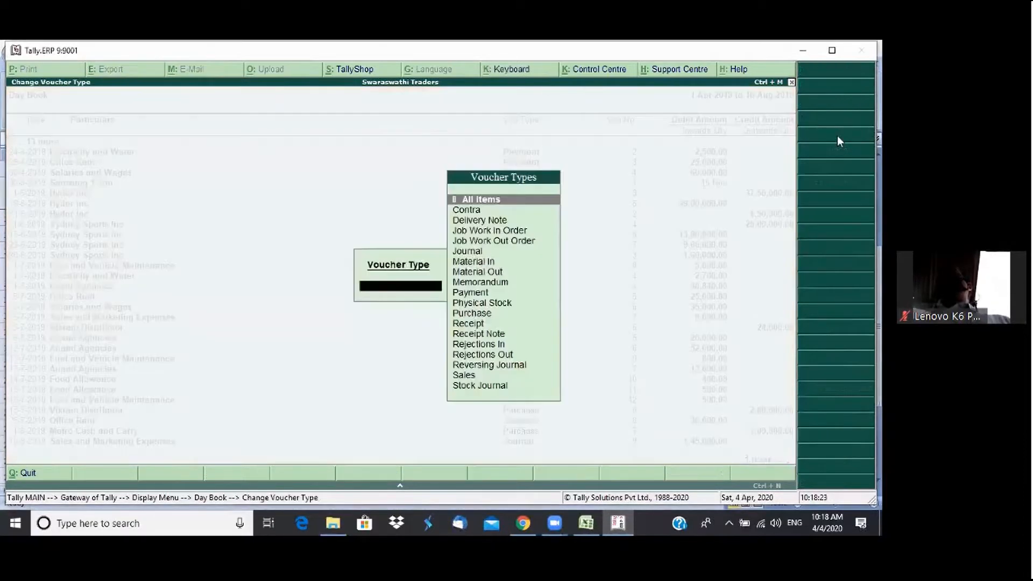
pyautogui.write('Sa')
pyautogui.press('Return')
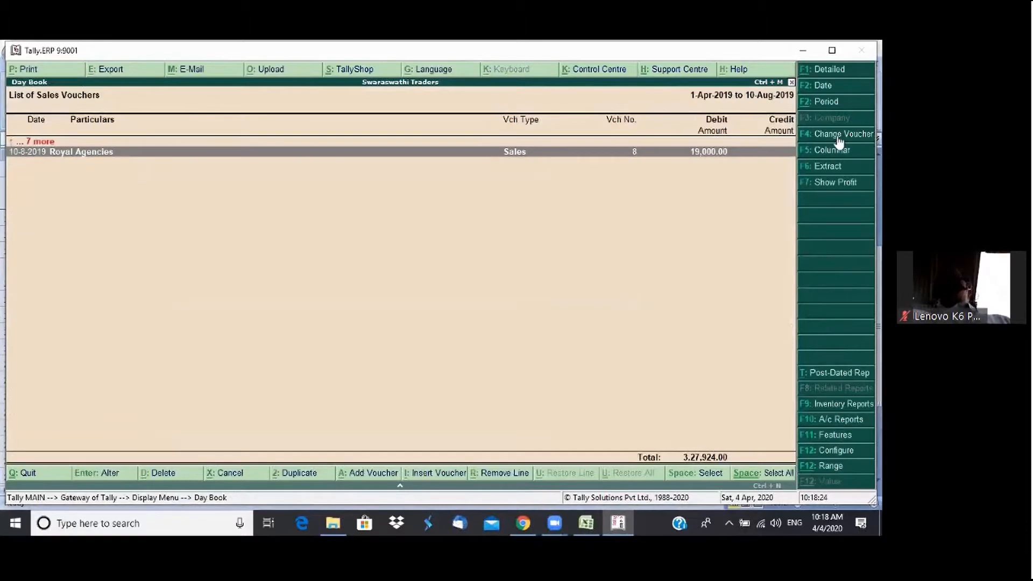
pyautogui.click(838, 136)
pyautogui.press('Escape')
# Examine the sequence of voucher numbers and dates across the listed Sales vouchers, including the most recent ones
pyautogui.press('Up')
pyautogui.press('Up')
pyautogui.press('Up')
pyautogui.press('Up')
pyautogui.press('Up')
pyautogui.press('Up')
pyautogui.press('Up')
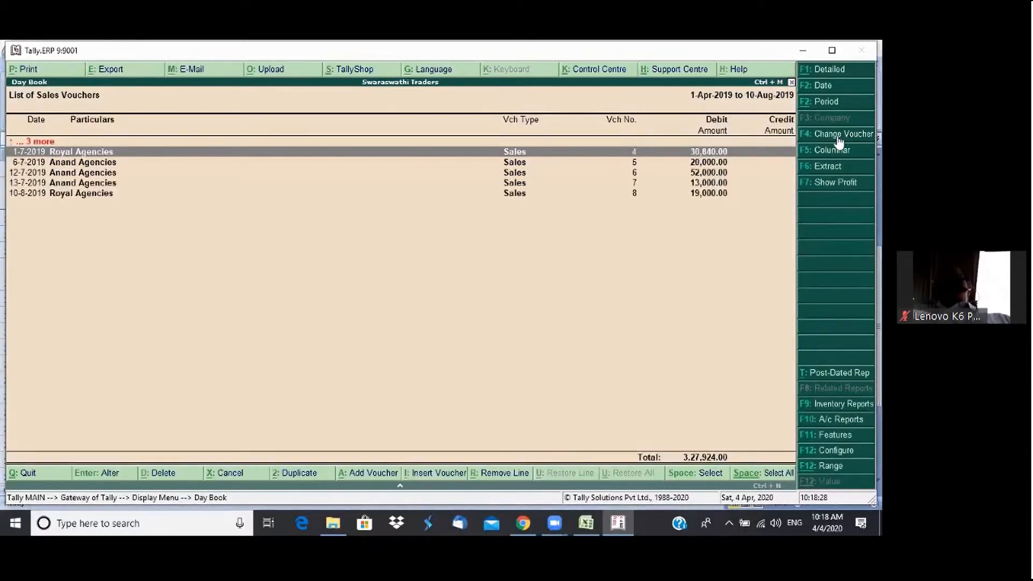
pyautogui.press('Down')
pyautogui.press('Down')
pyautogui.press('Down')
pyautogui.press('Down')
pyautogui.press('Down')
pyautogui.press('Down')
pyautogui.press('Down')
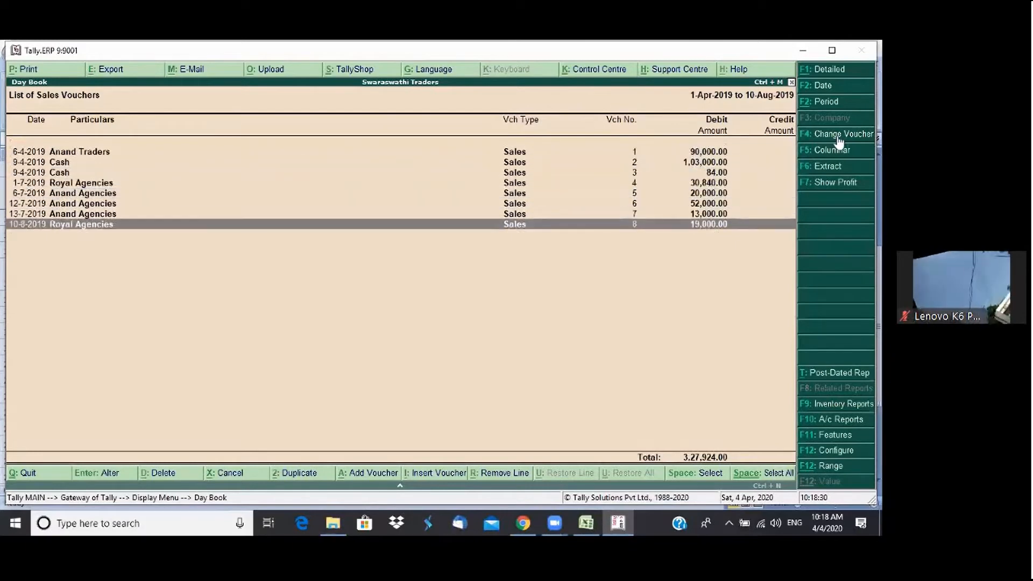
pyautogui.press('Up')
pyautogui.press('Up')
pyautogui.press('Up')
pyautogui.press('Up')
pyautogui.press('Up')
pyautogui.press('Up')
pyautogui.press('Up')
pyautogui.press('Down')
pyautogui.press('Down')
pyautogui.press('Down')
pyautogui.press('Down')
pyautogui.press('Down')
pyautogui.press('Down')
pyautogui.press('Down')
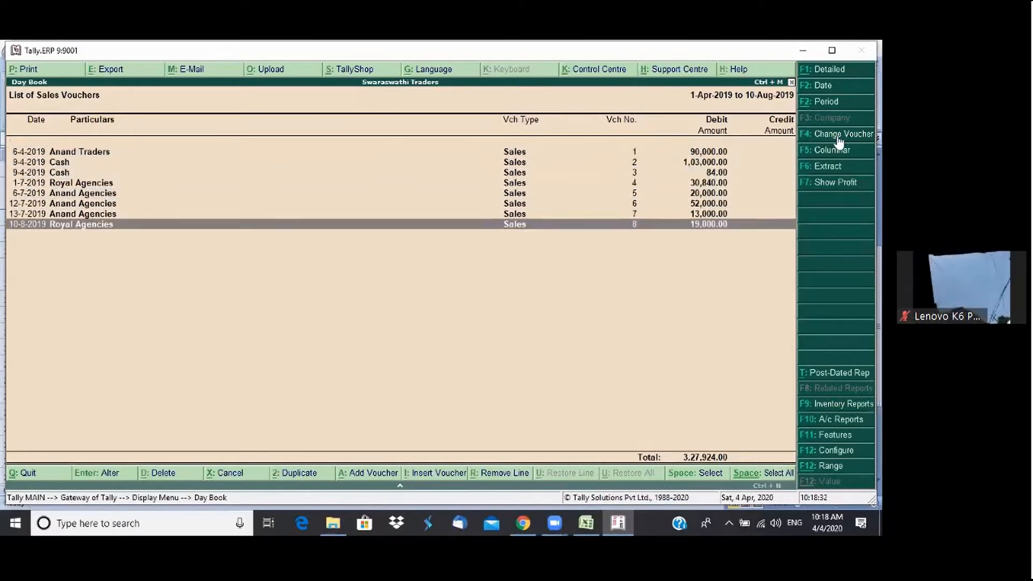
pyautogui.press('Up')
pyautogui.press('Up')
pyautogui.press('Up')
pyautogui.press('Up')
pyautogui.press('Up')
pyautogui.press('Up')
pyautogui.press('Up')
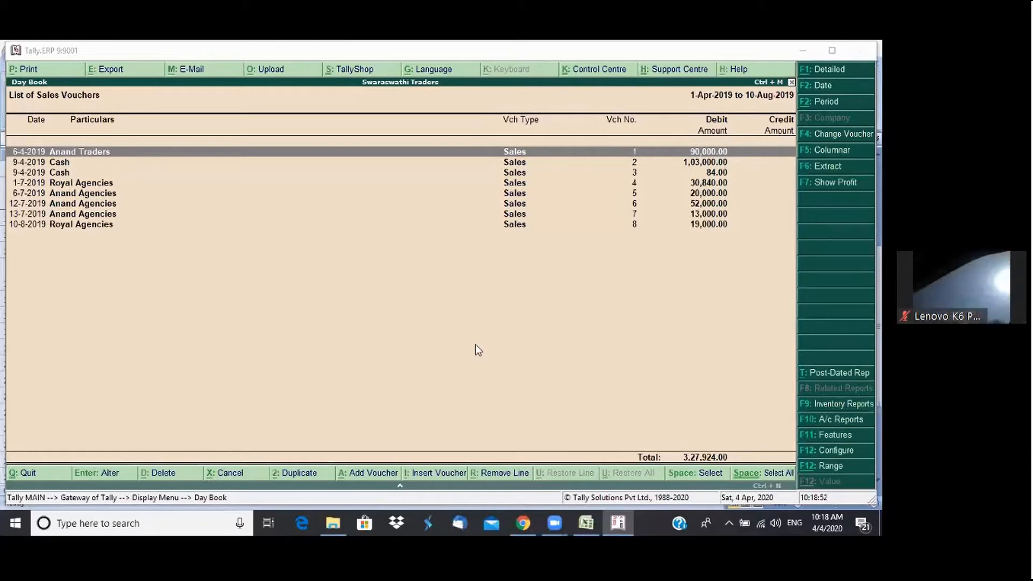
pyautogui.click(505, 225)
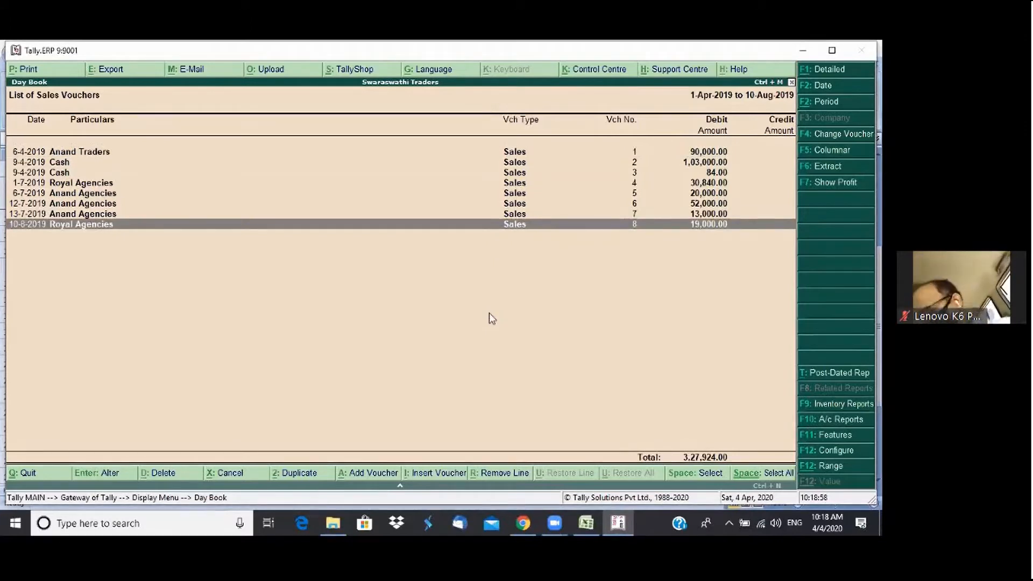
pyautogui.press('Up')
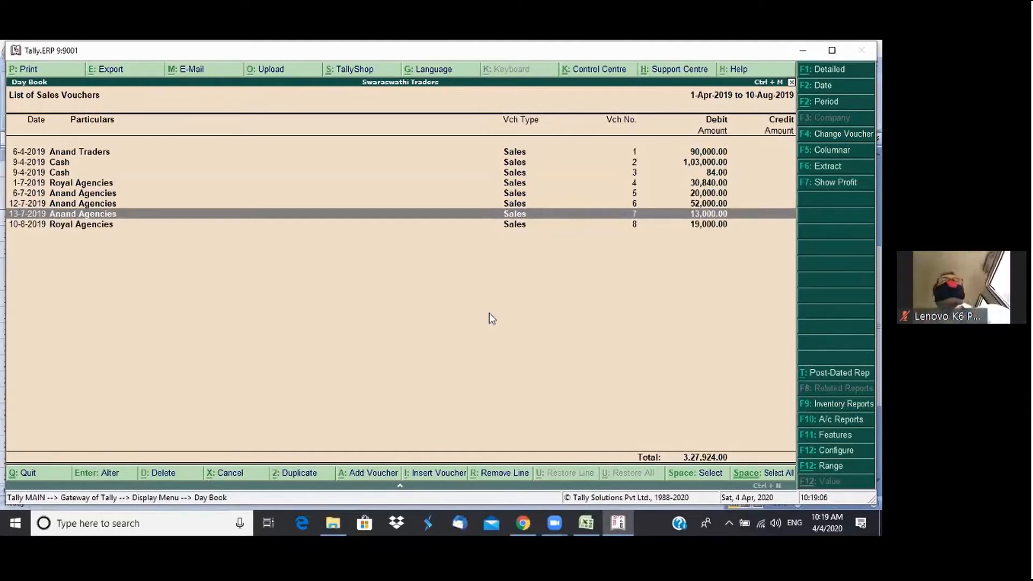
pyautogui.press('Down')
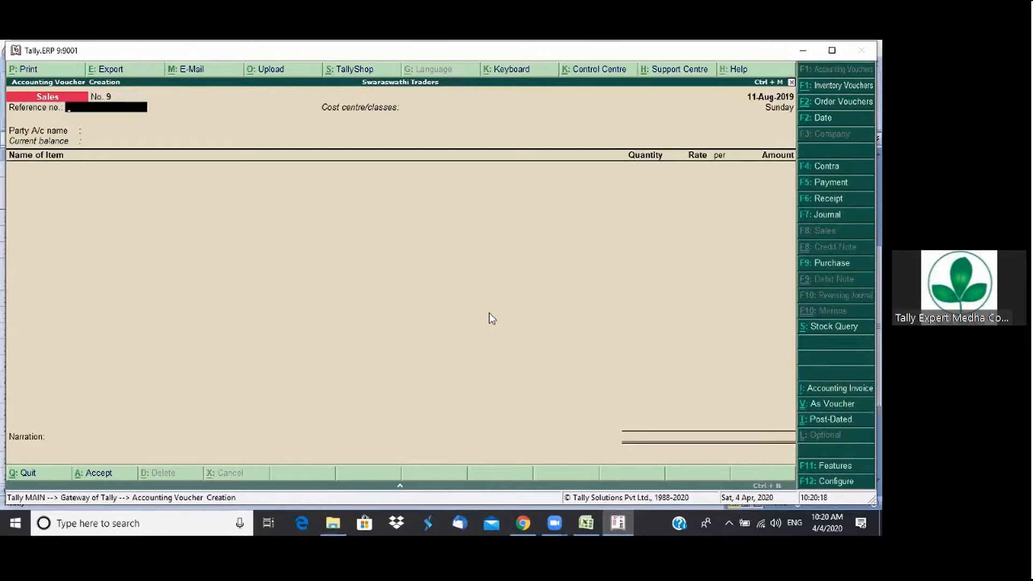
# Set the date of the new Sales voucher to 20-Jul-2019
pyautogui.click(825, 121)
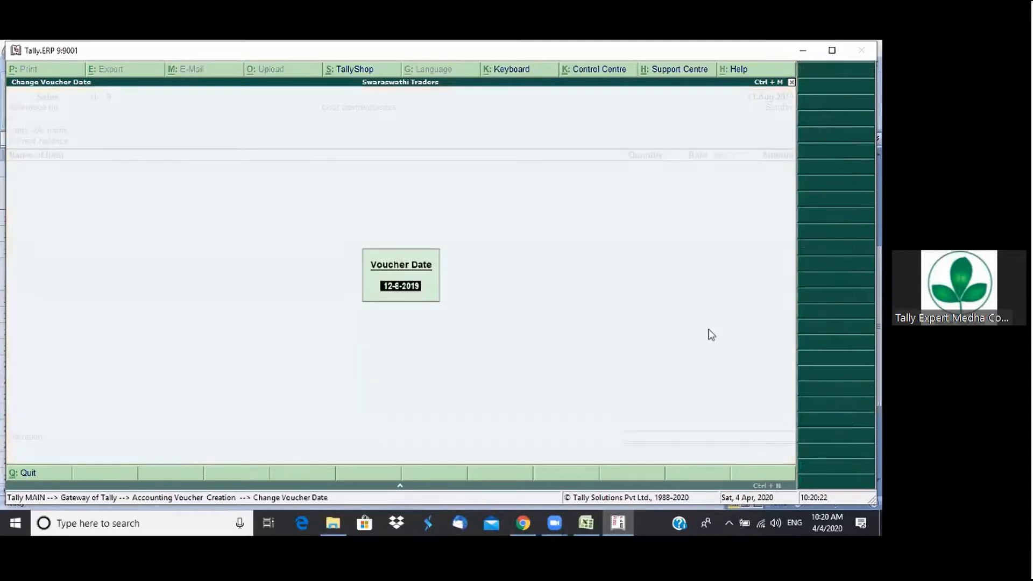
pyautogui.press('BackSpace')
pyautogui.write('20 7')
pyautogui.press('Return')
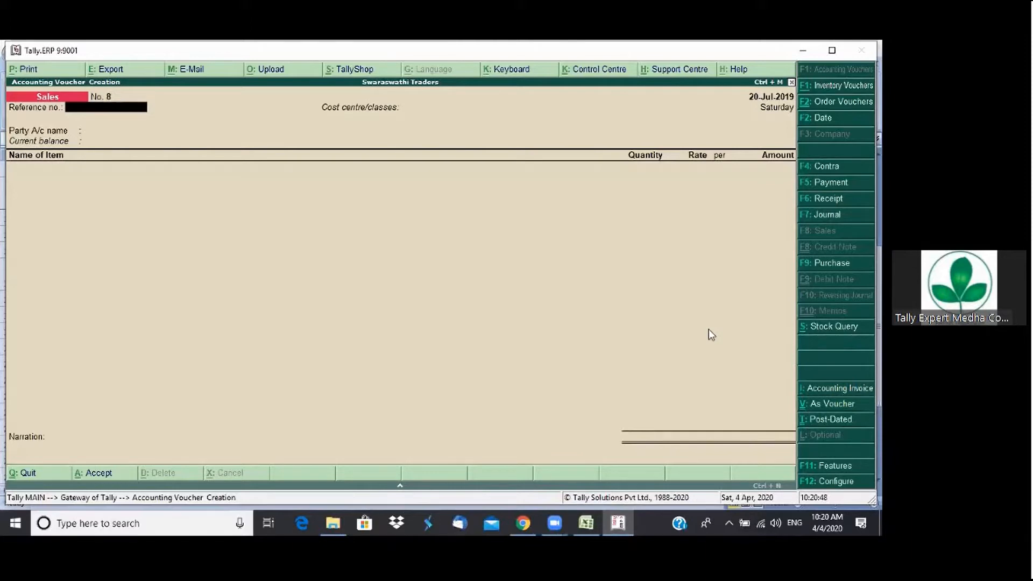
# Leave the reference number blank, keep the cost centre class Not Applicable, and choose Royal Agencies as the party account
pyautogui.press('Return')
pyautogui.press('Return')
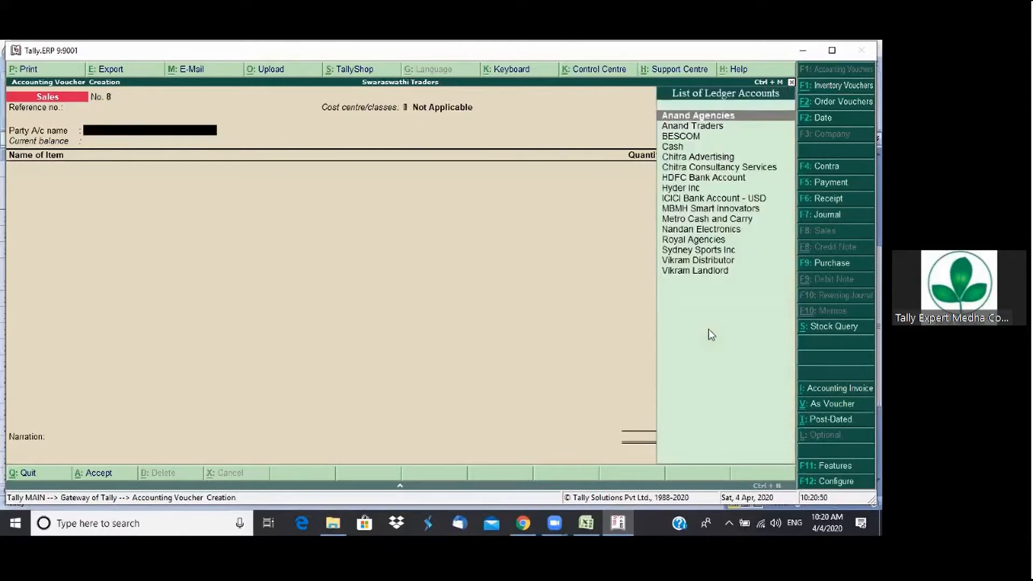
pyautogui.write('r')
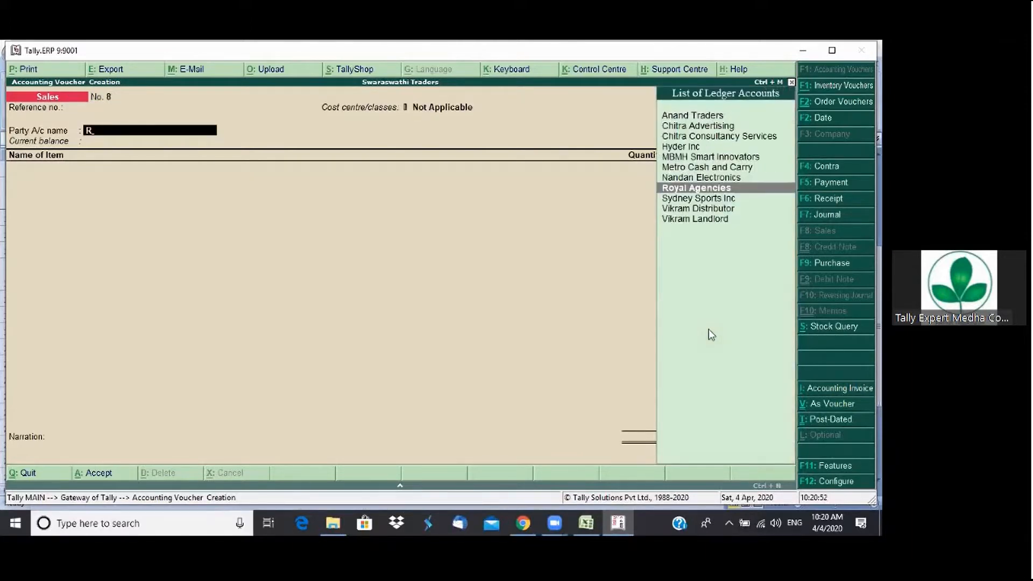
pyautogui.press('Return')
pyautogui.hotkey('ctrl', 'a')
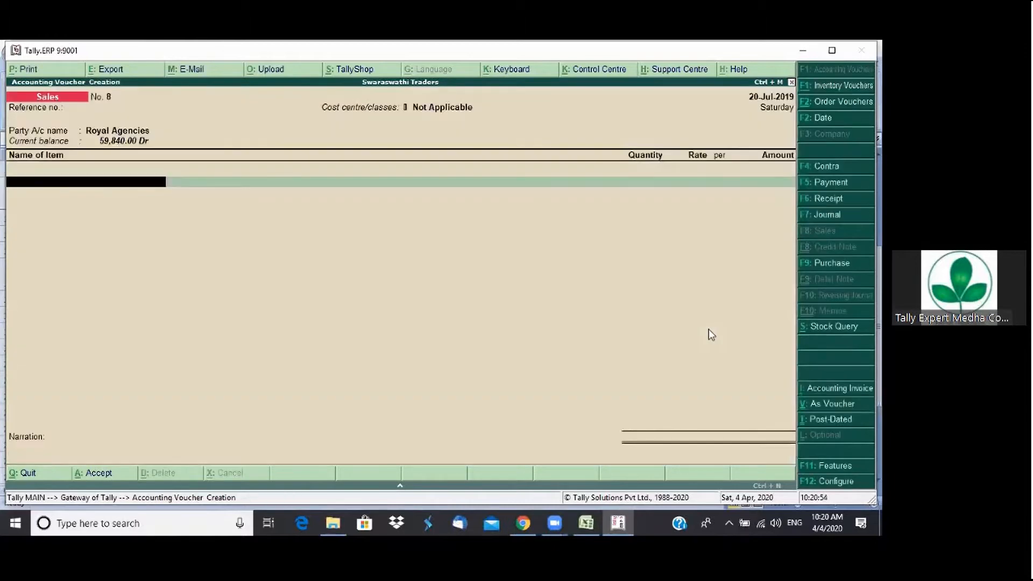
# Add the stock item Apple I Phone 6S, with tracking number Not Applicable and godown Main Location
pyautogui.press('Down')
pyautogui.press('Down')
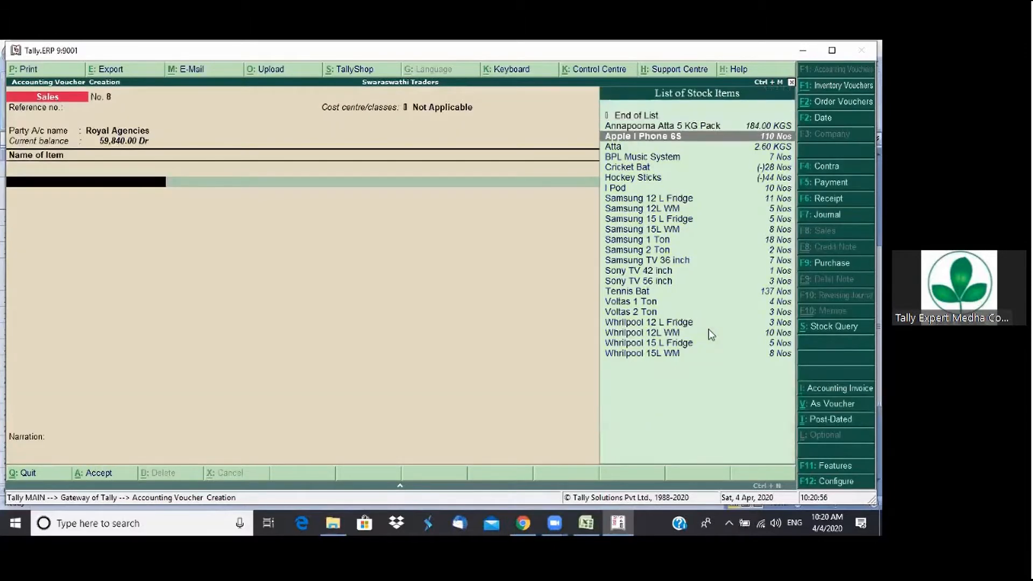
pyautogui.press('Return')
pyautogui.press('Return')
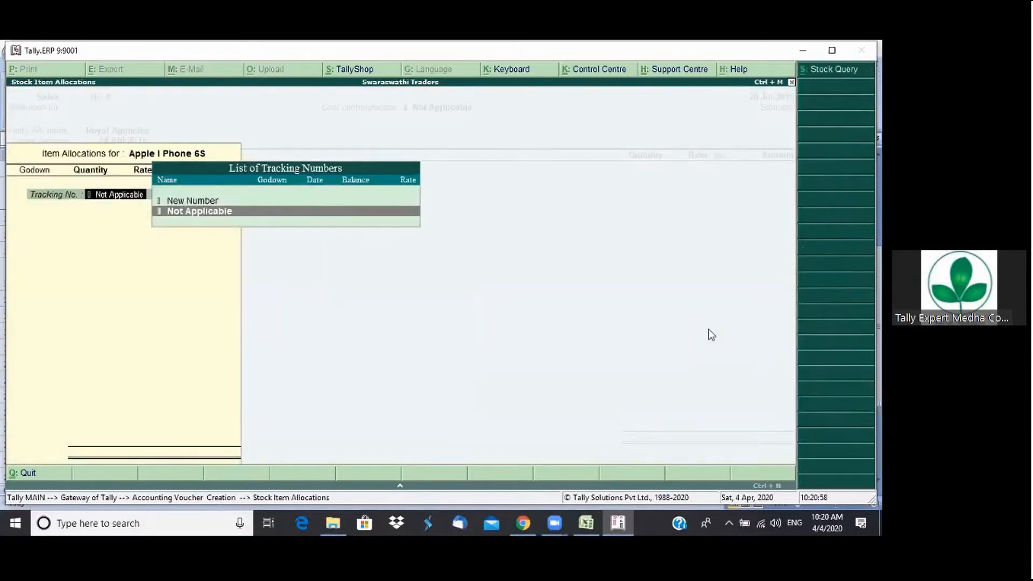
pyautogui.press('Return')
pyautogui.press('Return')
# Allocate a quantity of 1 Nos at a rate of 45,000 for the item and close its allocation
pyautogui.write('1')
pyautogui.press('Return')
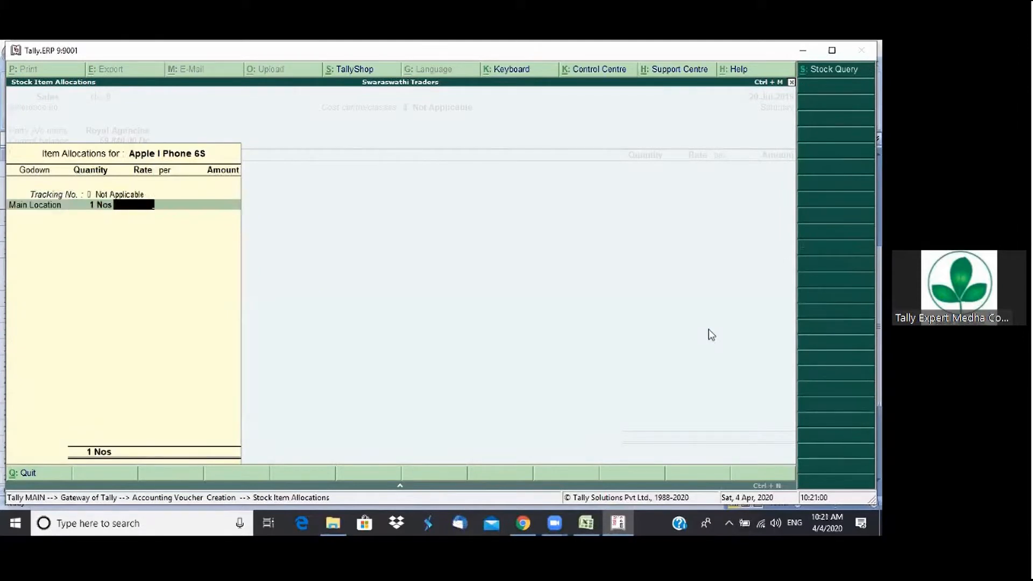
pyautogui.write('45000')
pyautogui.press('Return')
pyautogui.press('Return')
pyautogui.press('Return')
pyautogui.press('Return')
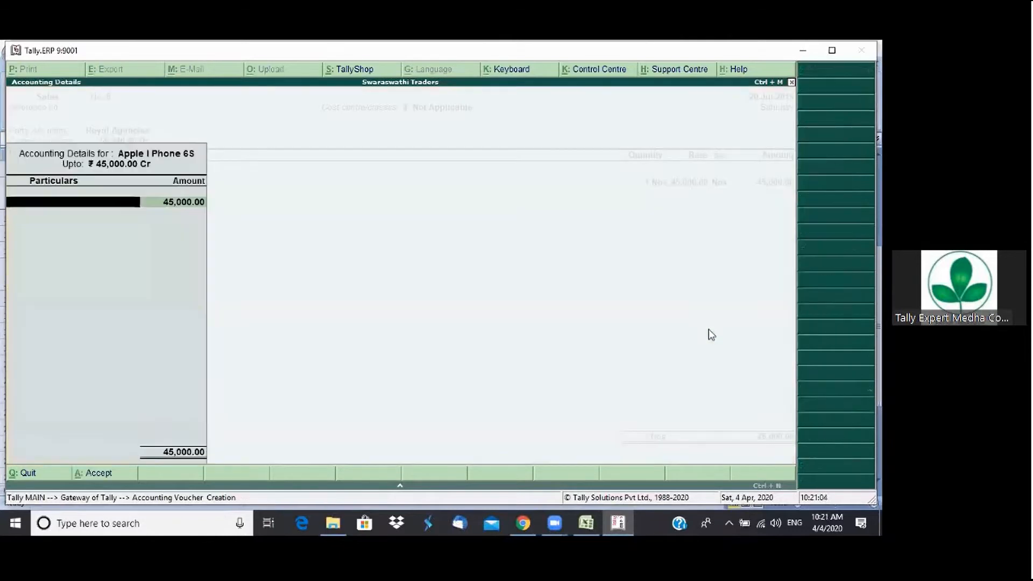
# Post the item's amount to Sales Account and allocate it to the Navyakala cost centre under Line of Biz
pyautogui.press('Return')
pyautogui.press('Return')
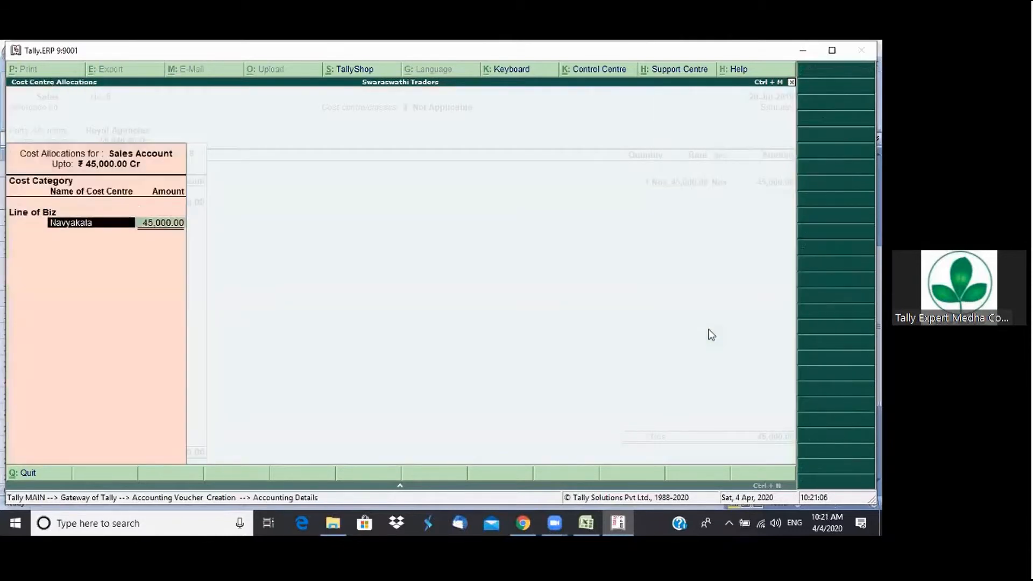
pyautogui.press('Return')
pyautogui.press('Return')
pyautogui.press('Return')
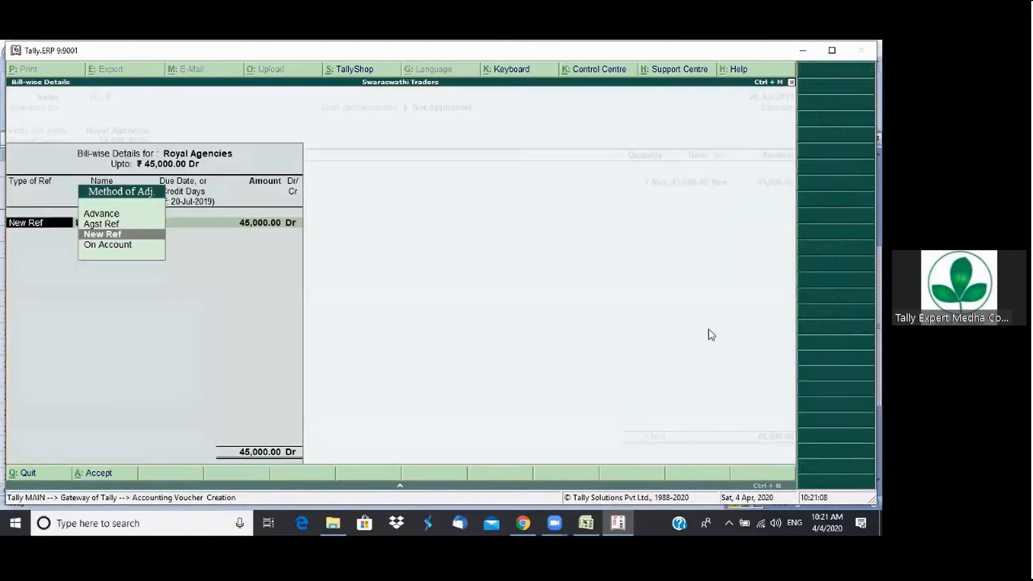
# Record the bill-wise details for Royal Agencies as a New Ref named 8 for the full 45,000.00 Dr
pyautogui.press('Return')
pyautogui.press('Return')
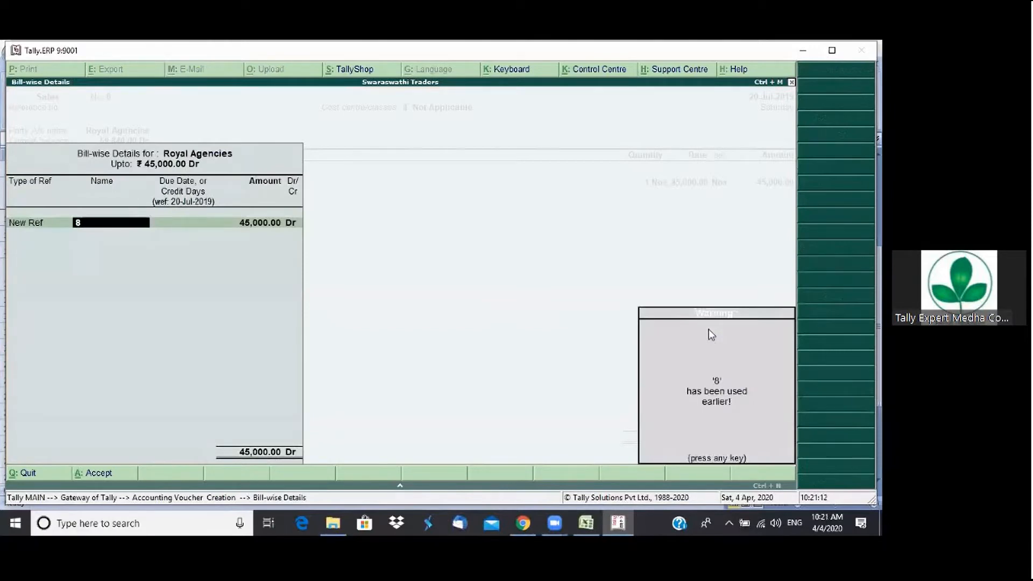
pyautogui.press('Return')
pyautogui.write('A')
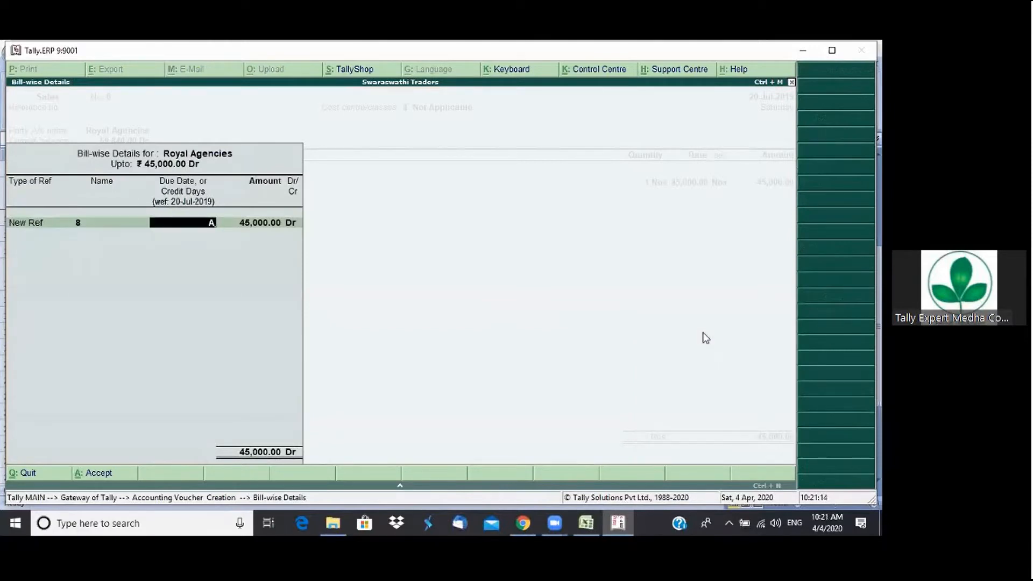
pyautogui.press('BackSpace')
pyautogui.press('BackSpace')
pyautogui.write('A')
pyautogui.press('BackSpace')
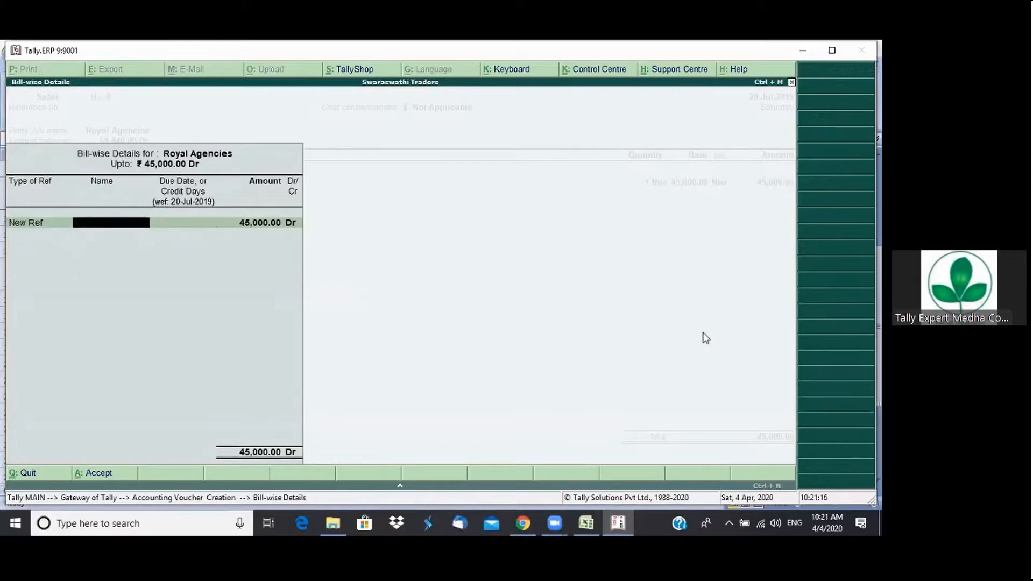
pyautogui.write('8')
pyautogui.press('Return')
pyautogui.press('Return')
pyautogui.press('Return')
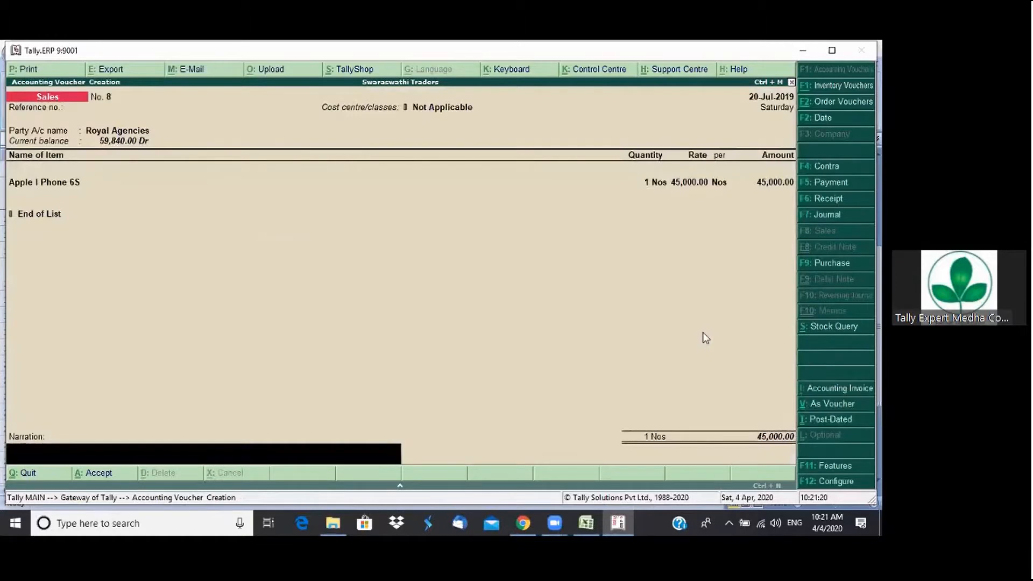
# Enter the narration "Being new sales made", save the sales voucher, and quit voucher entry
pyautogui.write('Being new sales made')
pyautogui.press('Return')
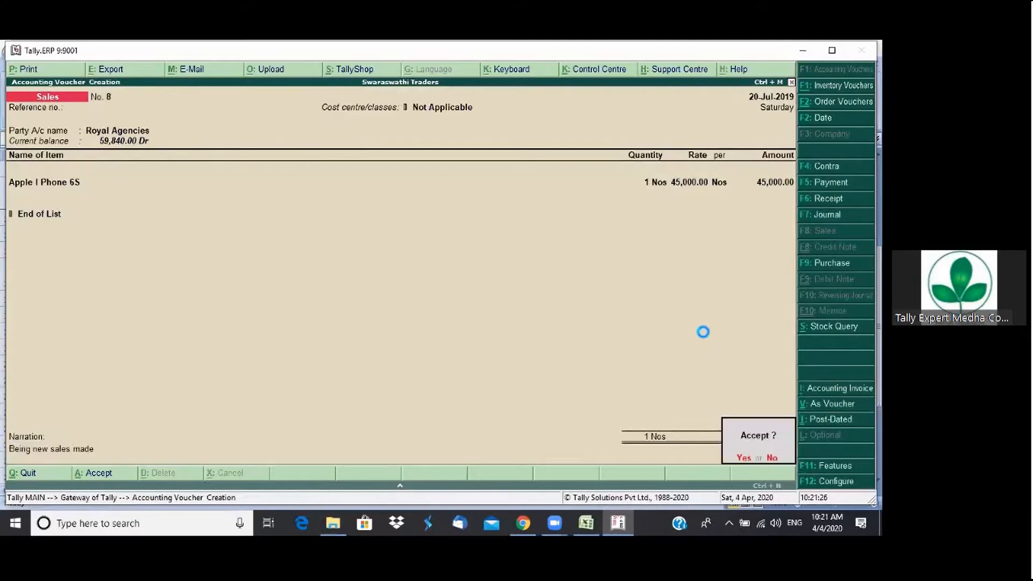
pyautogui.press('Return')
pyautogui.press('Escape')
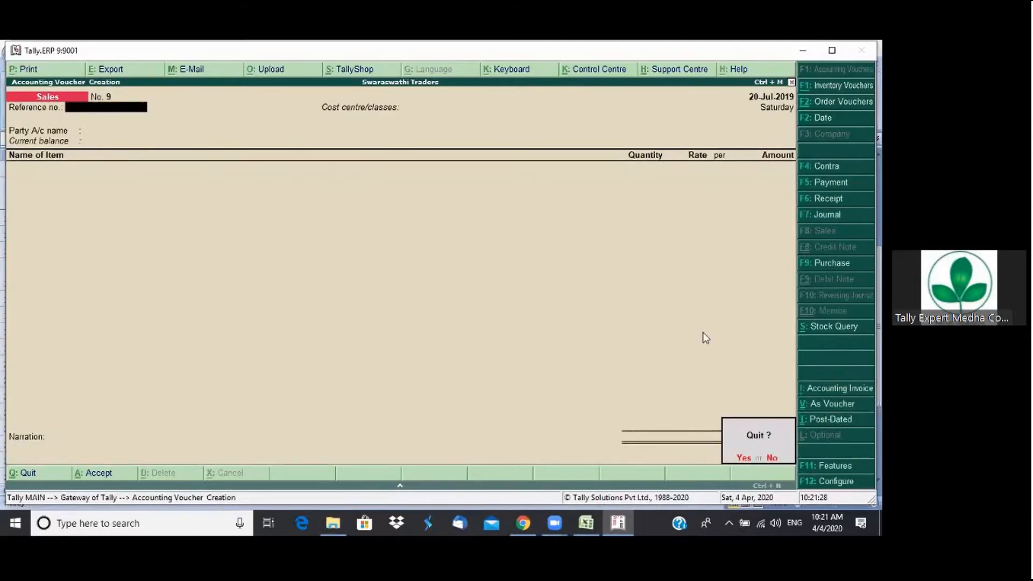
pyautogui.press('Return')
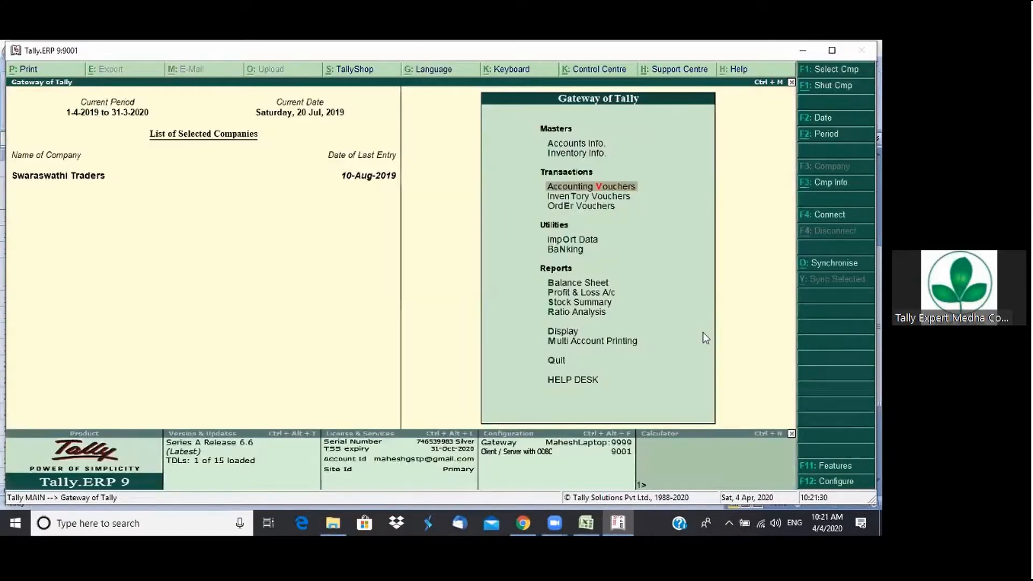
# Display the Day Book for 1-Apr-2019 to 10-Aug-2019, covering the newly added sales voucher
pyautogui.press('d')
pyautogui.press('d')
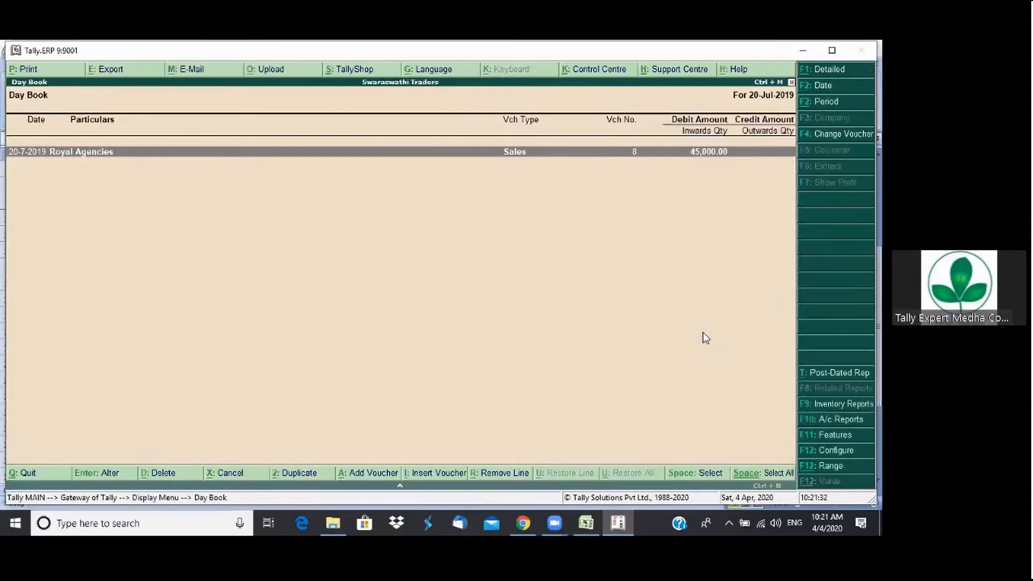
pyautogui.press('F2')
pyautogui.press('BackSpace')
pyautogui.press('Return')
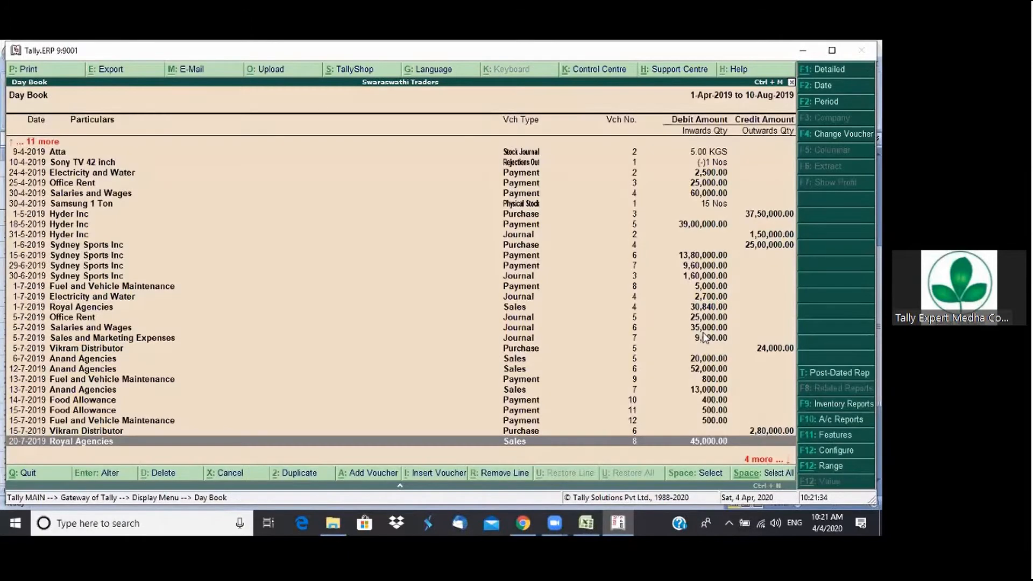
# Filter the Day Book to the Sales voucher type
pyautogui.click(841, 141)
pyautogui.write('sa')
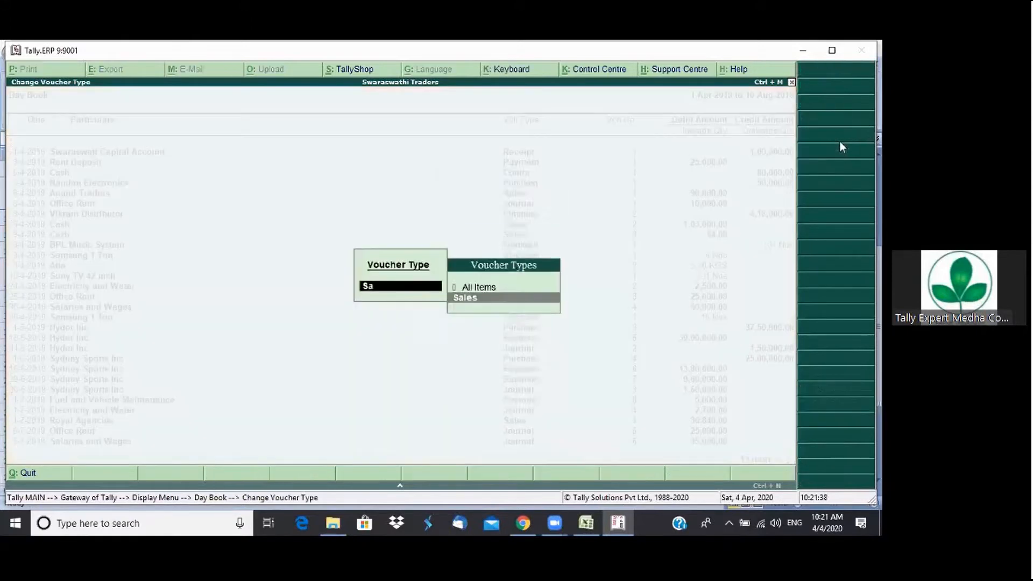
pyautogui.press('Return')
# Examine how the sales vouchers are numbered around the backdated 20-7-2019 Royal Agencies entry, and dismiss the news notification
pyautogui.press('Down')
pyautogui.press('Down')
pyautogui.press('Down')
pyautogui.press('Down')
pyautogui.press('Down')
pyautogui.press('Down')
pyautogui.press('Down')
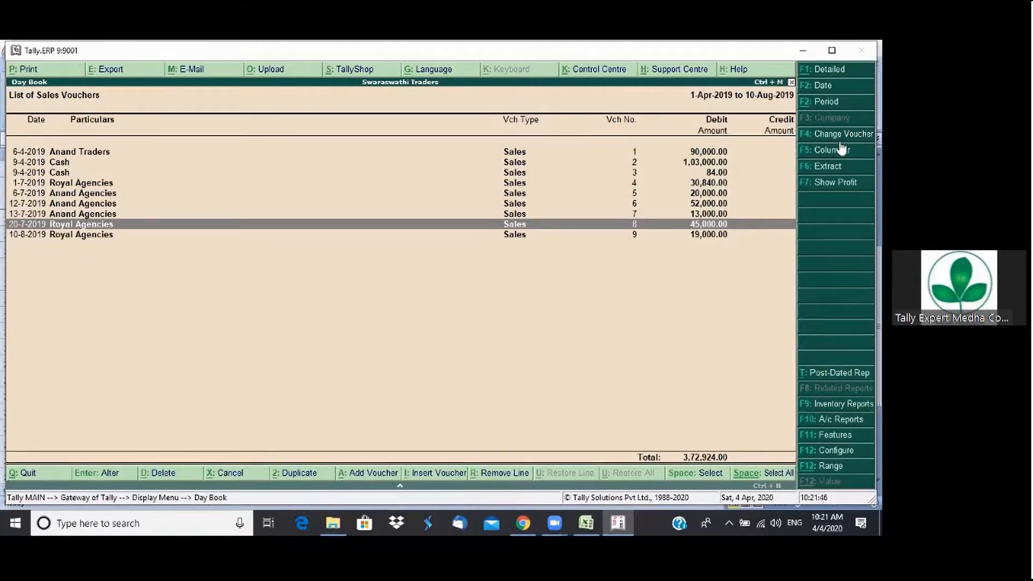
pyautogui.press('Down')
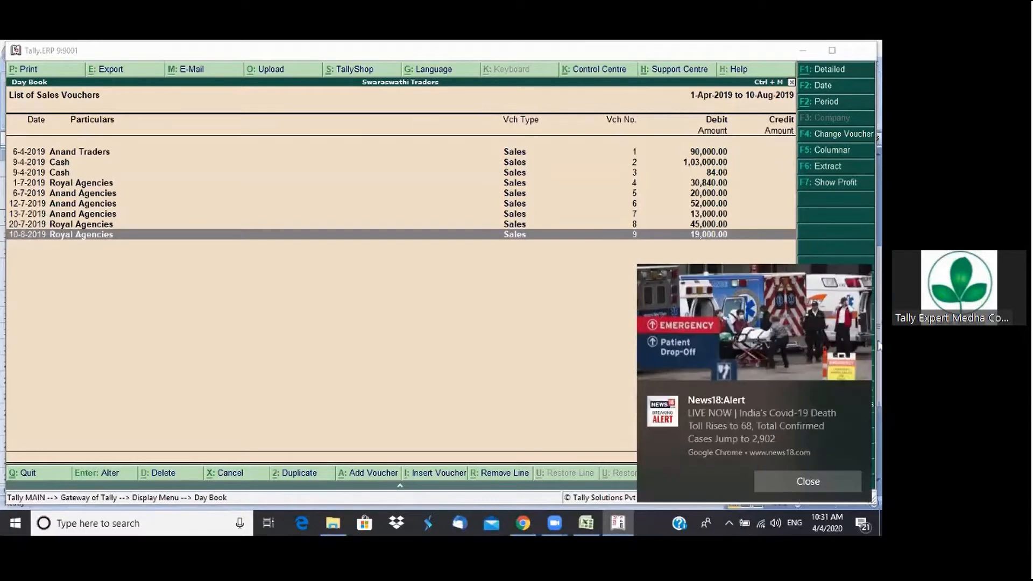
pyautogui.click(861, 395)
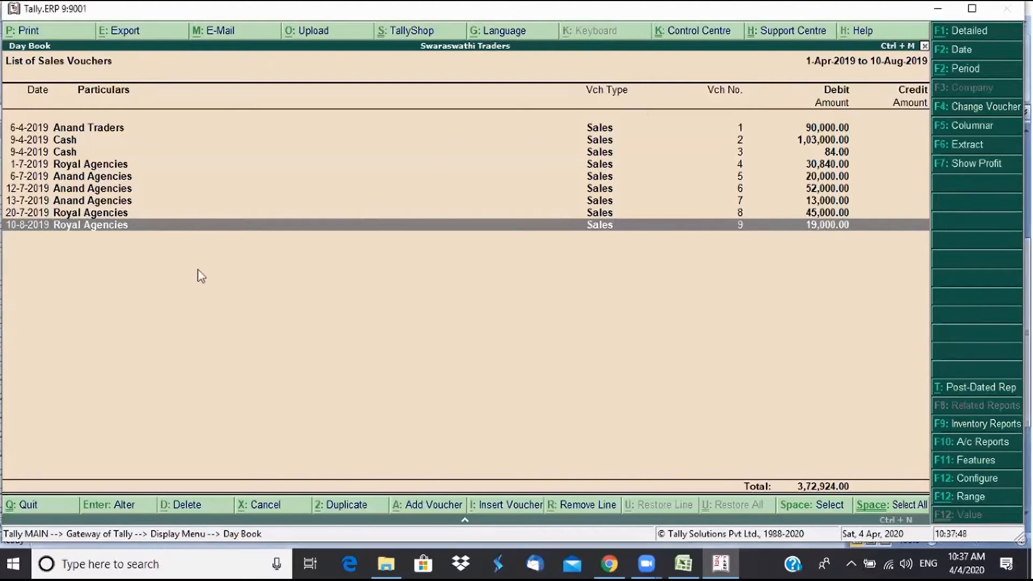
# Leave the Day Book and open the Voucher Types section of the accounts masters
pyautogui.press('Escape')
pyautogui.press('Escape')
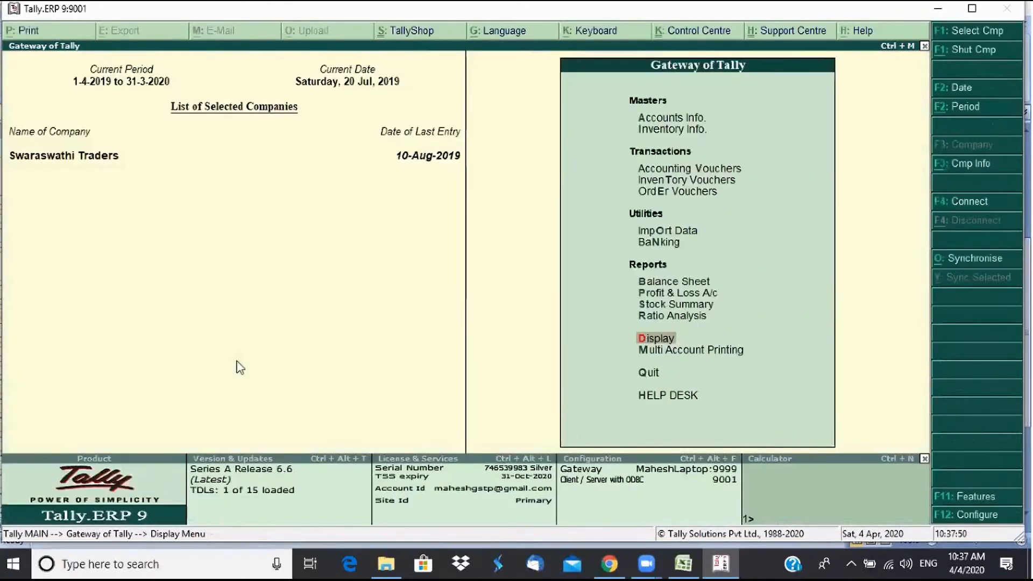
pyautogui.press('Escape')
pyautogui.press('n')
pyautogui.press('Return')
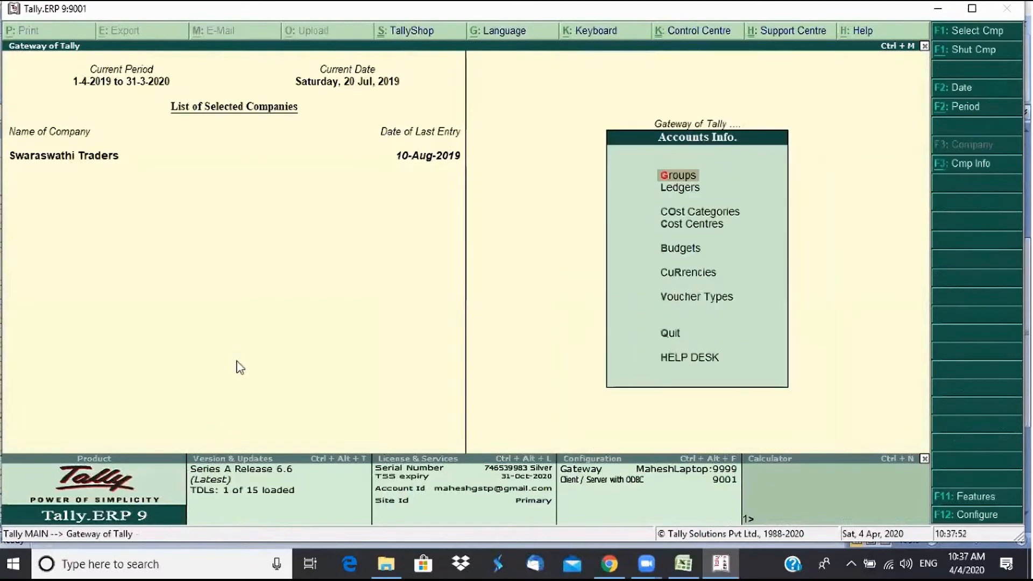
pyautogui.press('Down')
pyautogui.press('Down')
pyautogui.press('Down')
pyautogui.press('Down')
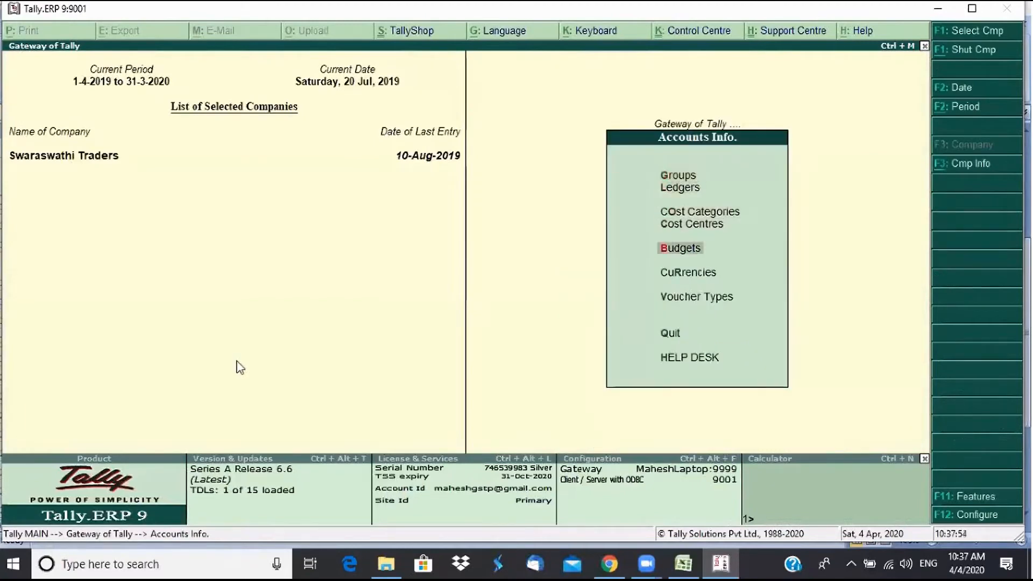
pyautogui.press('Down')
pyautogui.press('Down')
pyautogui.press('Return')
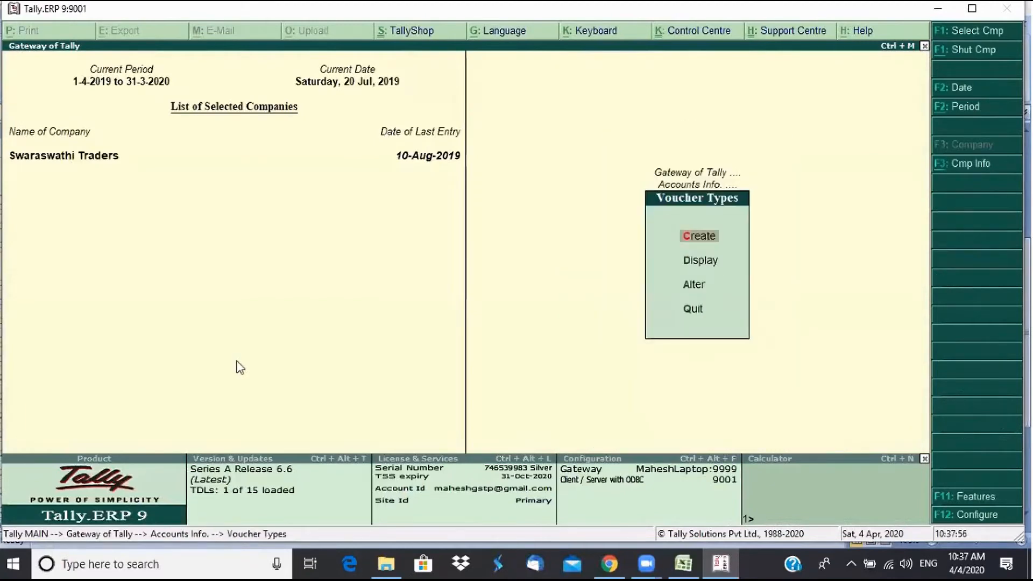
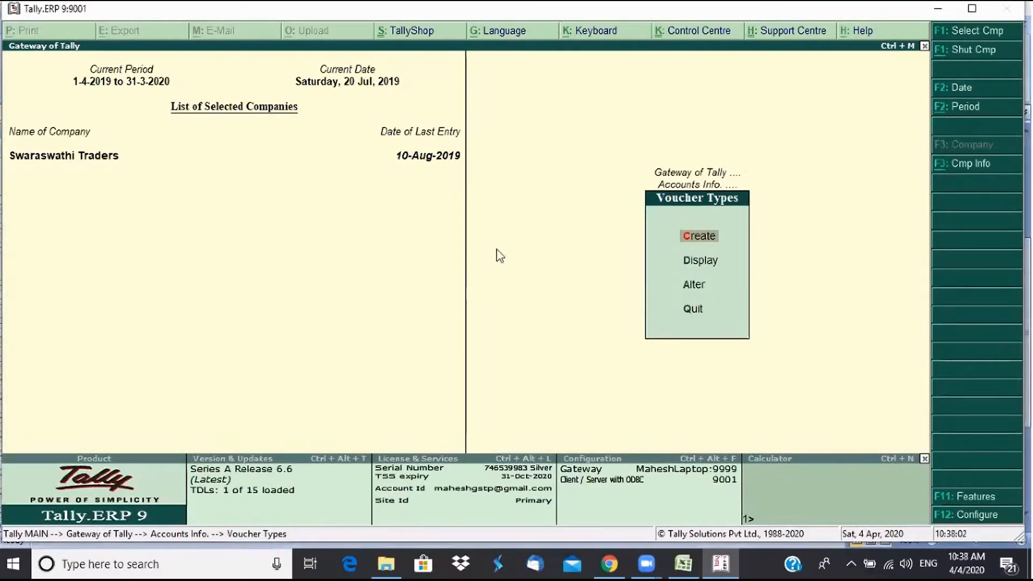
# Start creating a new voucher type named "Sales 19-20"
pyautogui.press('Return')
pyautogui.write('Saale')
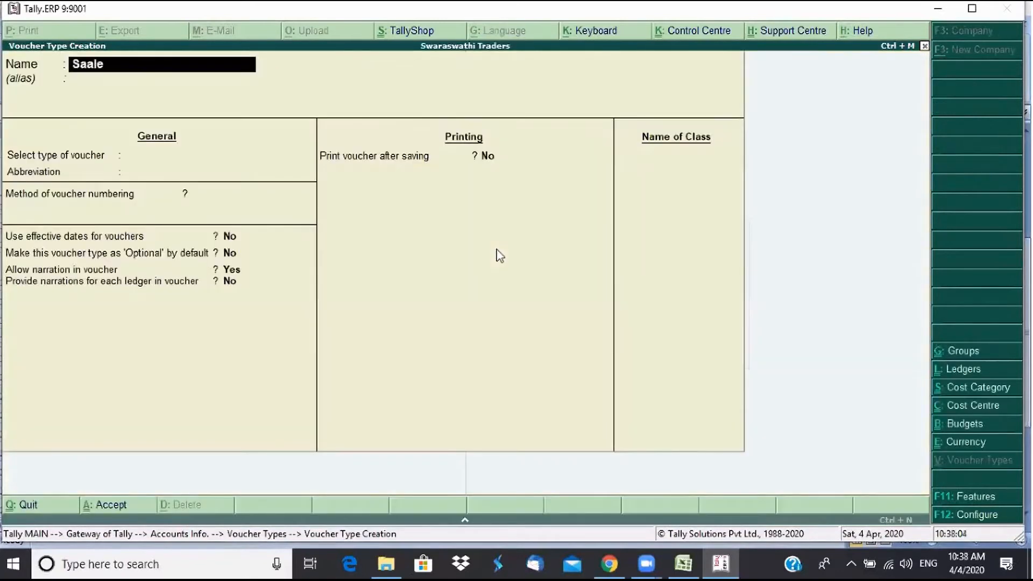
pyautogui.write('s')
pyautogui.press('BackSpace')
pyautogui.press('BackSpace')
pyautogui.press('BackSpace')
pyautogui.press('BackSpace')
pyautogui.write('les 19-20')
pyautogui.press('Return')
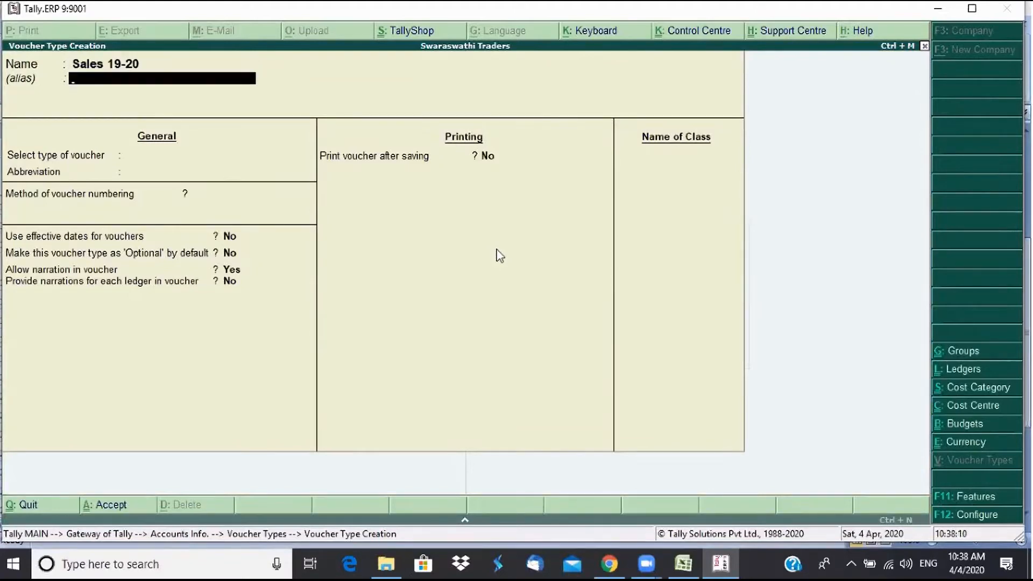
# Leave the alias blank, base the voucher type on Sales with abbreviation Sale, and use Automatic voucher numbering
pyautogui.press('Return')
pyautogui.write('Sa')
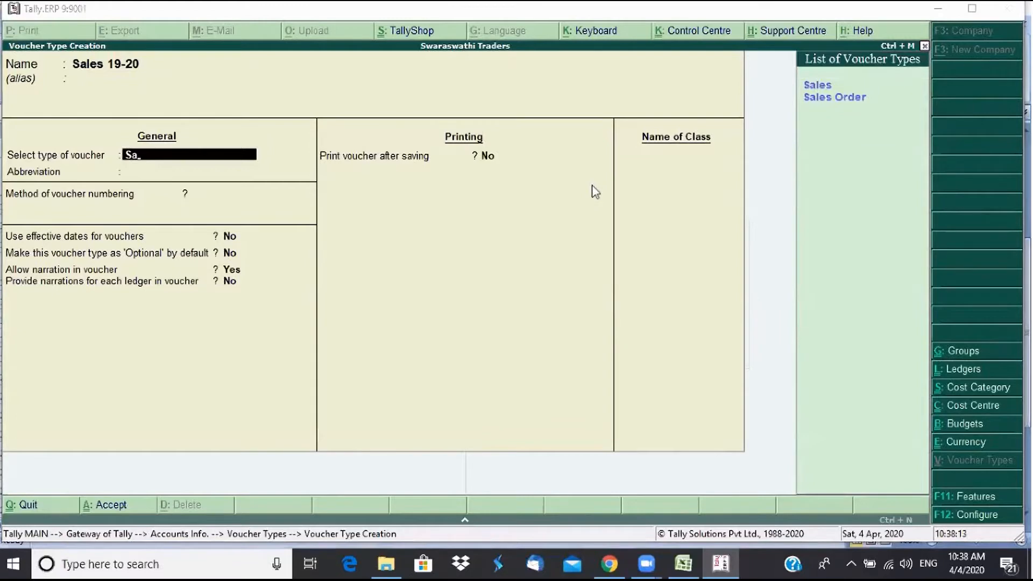
pyautogui.click(875, 94)
pyautogui.press('Return')
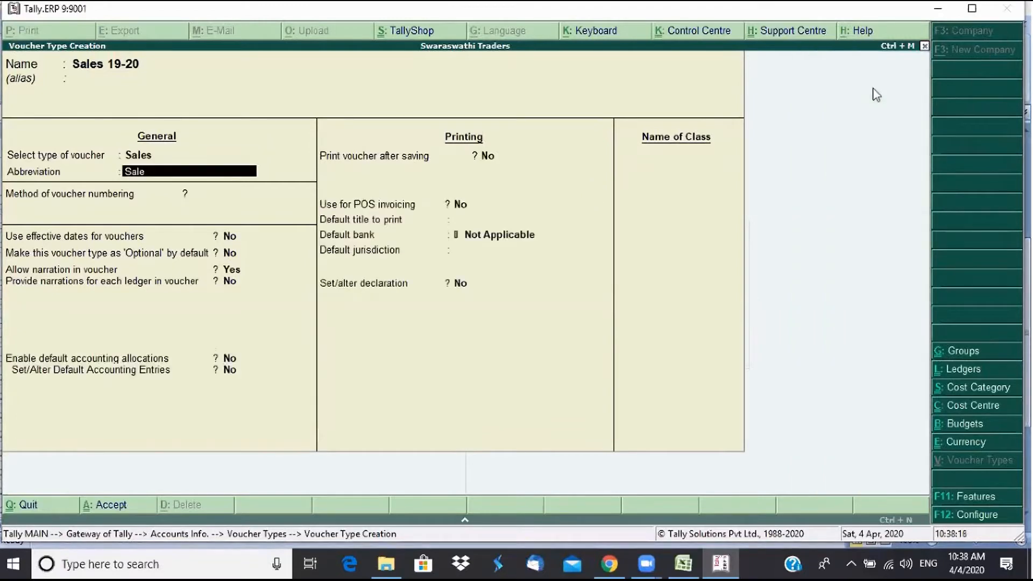
pyautogui.press('Return')
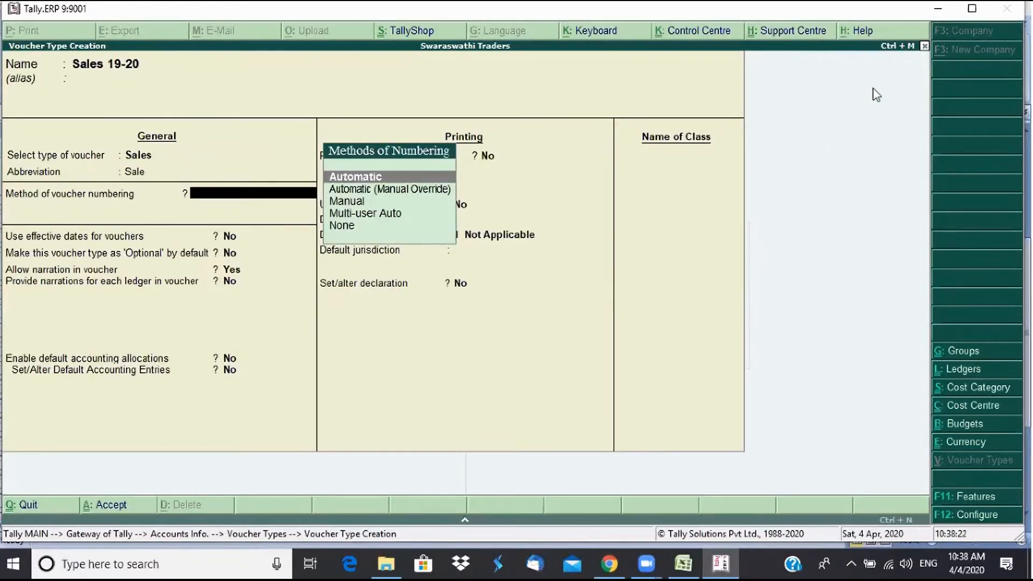
pyautogui.press('Return')
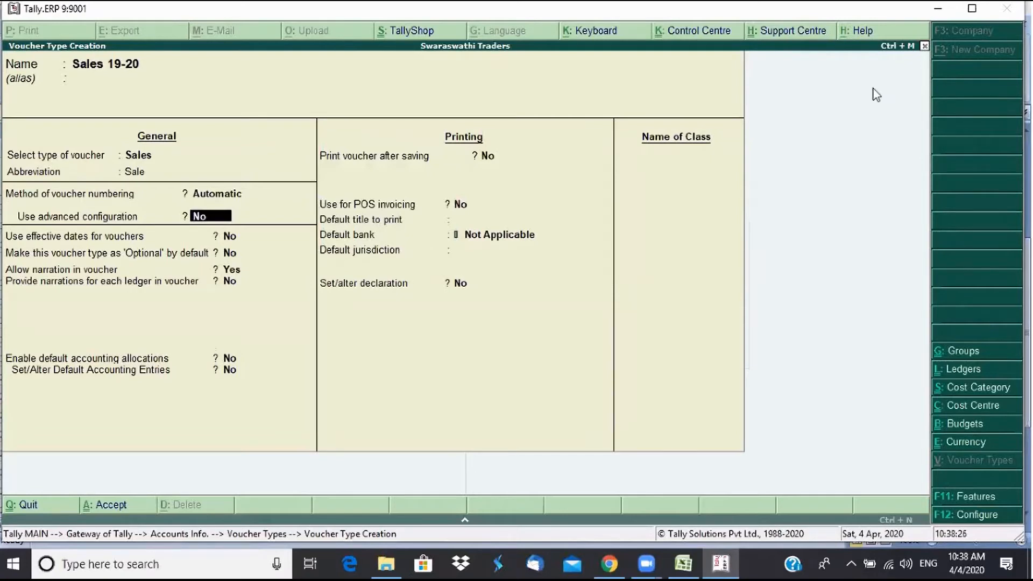
# Enable advanced configuration with starting number 1, a numerical part width of 4, and zero prefilling turned on
pyautogui.write('y')
pyautogui.press('Return')
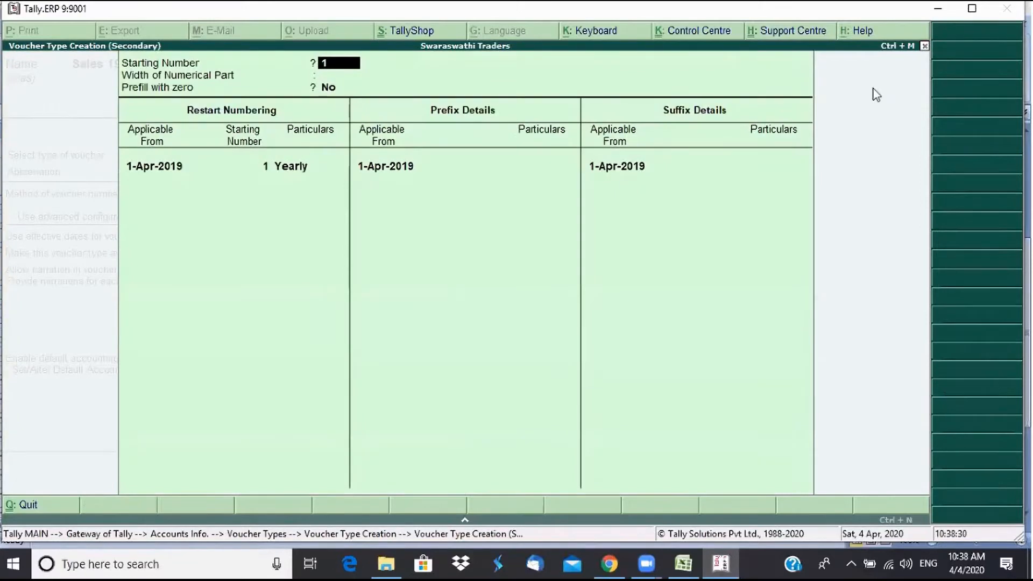
pyautogui.press('Return')
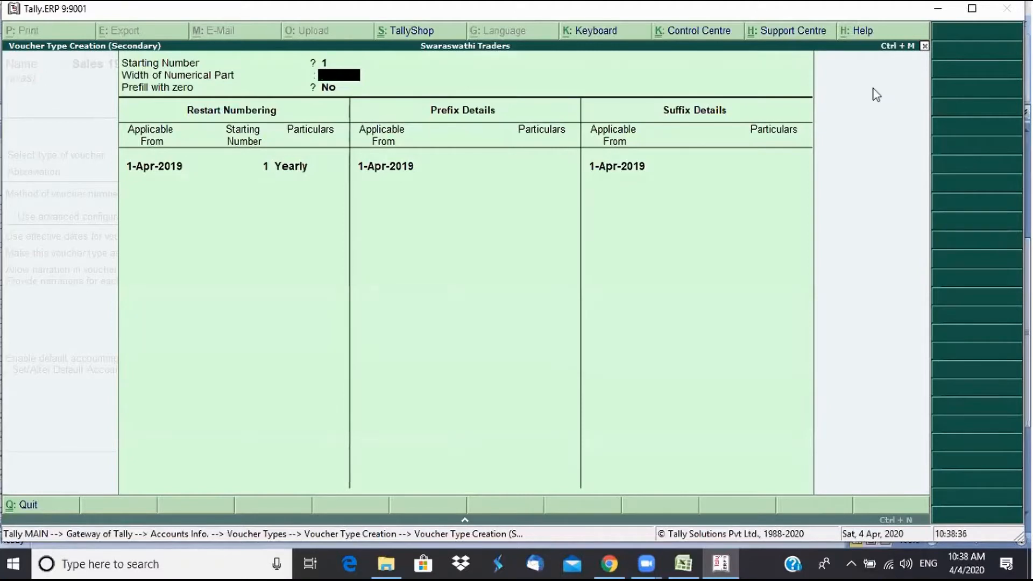
pyautogui.write('3')
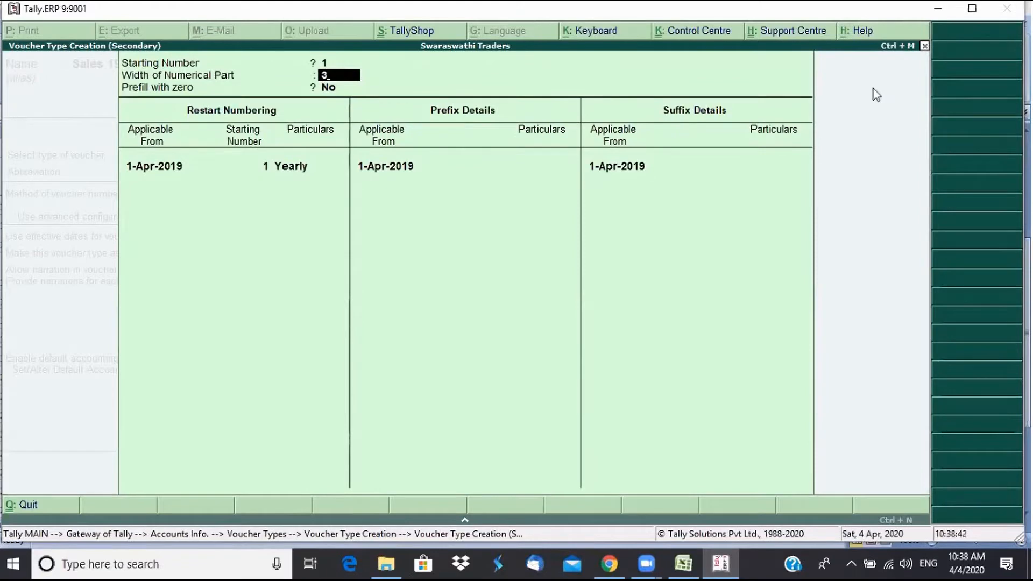
pyautogui.press('BackSpace')
pyautogui.write('4')
pyautogui.press('Return')
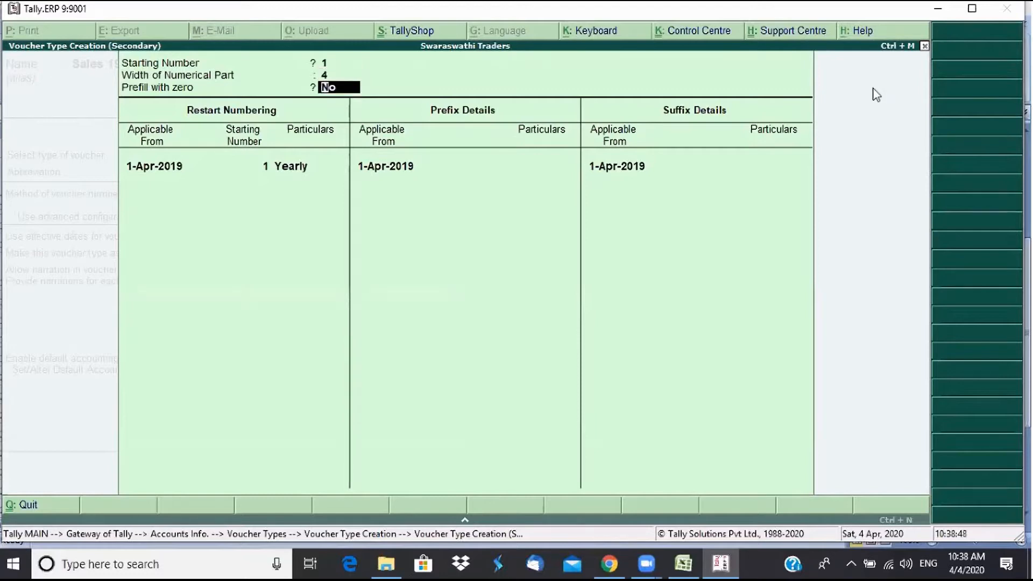
pyautogui.write('y')
pyautogui.press('Return')
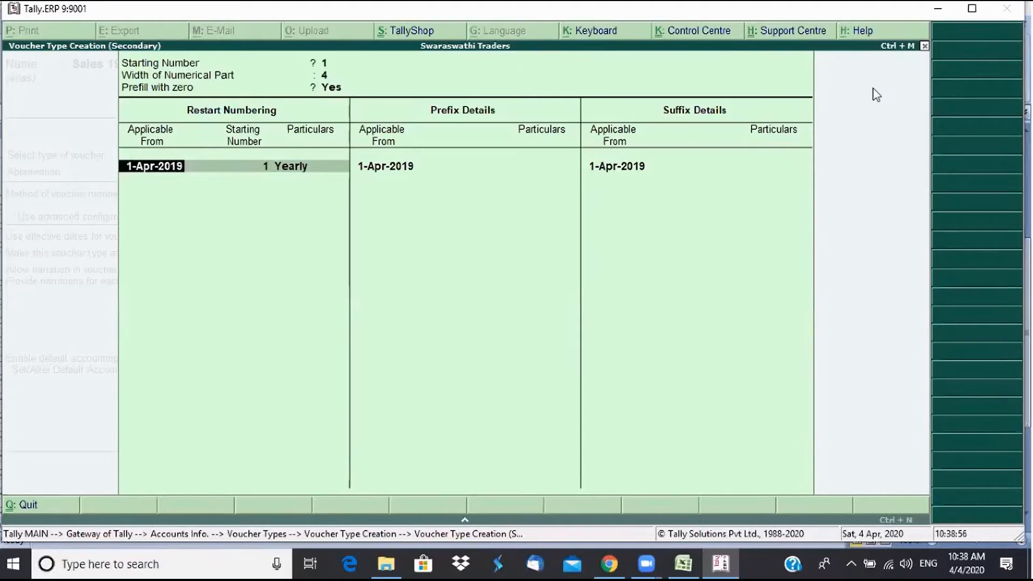
# Set the restart numbering from 1-Apr-2019 to begin at 1 with Monthly periodicity
pyautogui.press('Return')
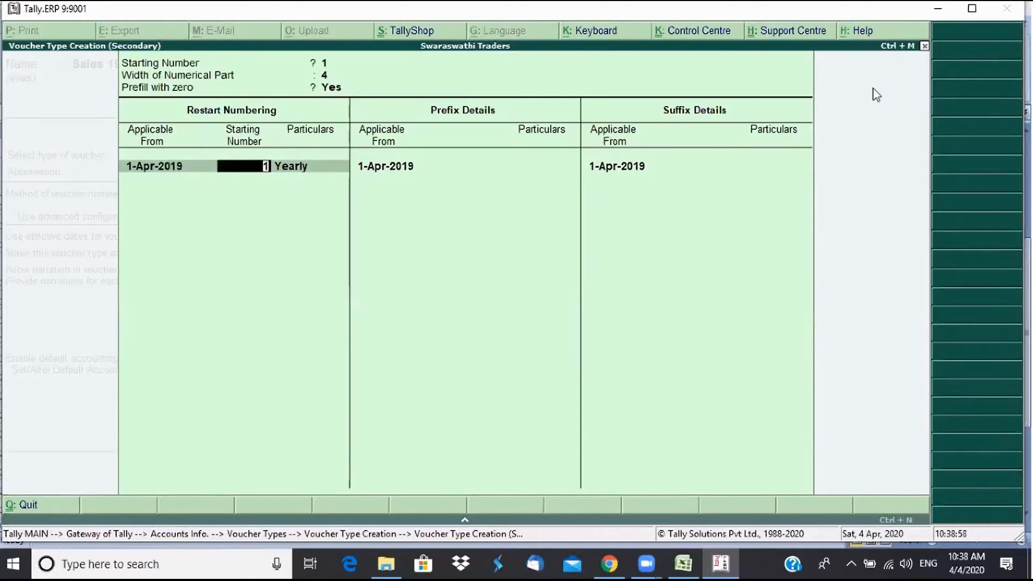
pyautogui.press('Return')
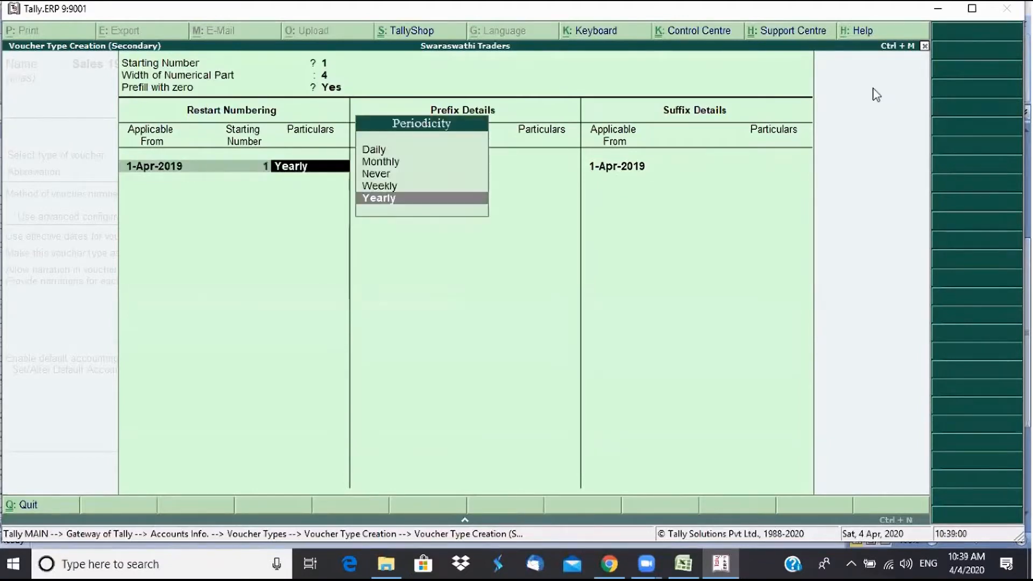
pyautogui.press('Up')
pyautogui.press('Up')
pyautogui.press('Up')
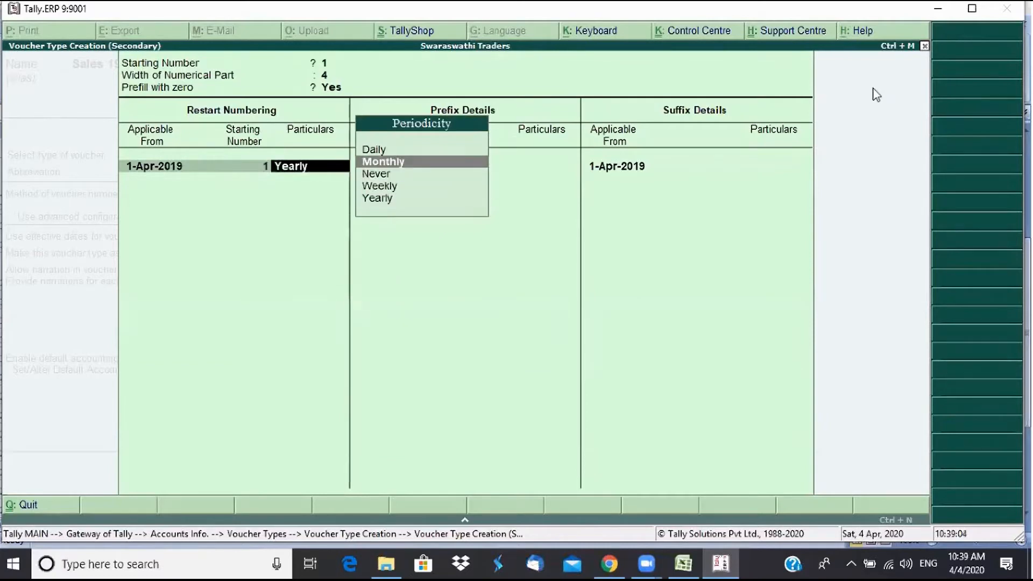
pyautogui.press('Return')
# Add Monthly restart numbering rows starting at 1 for 1-May-2019 and 1-Jun-2019
pyautogui.write('1-5')
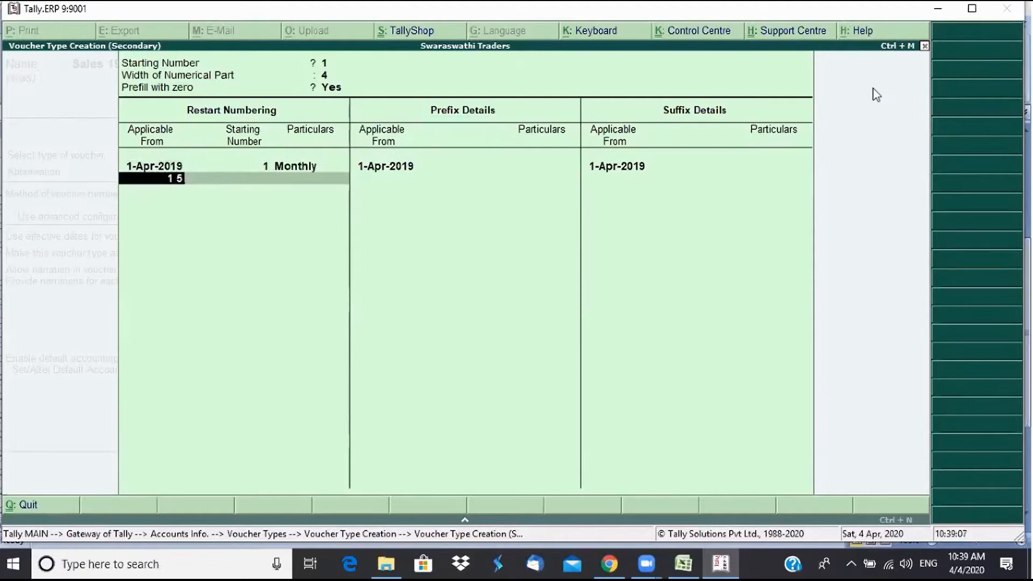
pyautogui.press('Return')
pyautogui.press('Return')
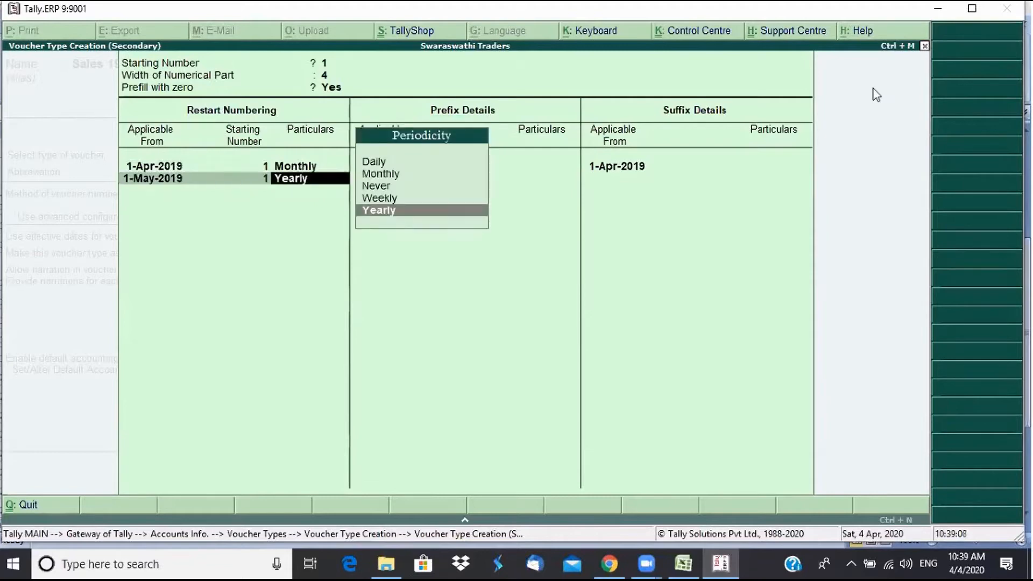
pyautogui.write('m')
pyautogui.press('Return')
pyautogui.write('1-6')
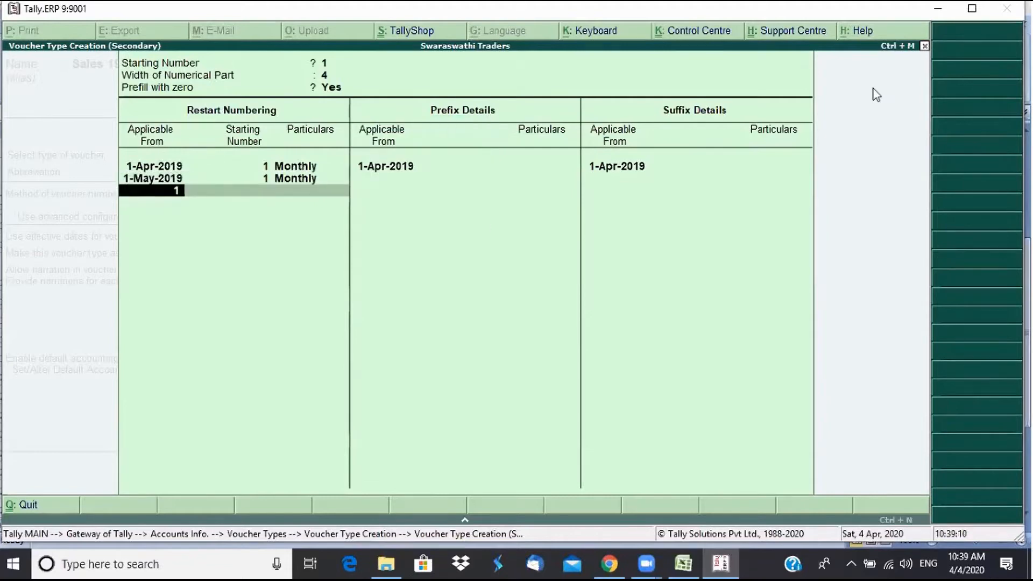
pyautogui.press('Return')
pyautogui.press('Return')
pyautogui.write('m')
pyautogui.press('Return')
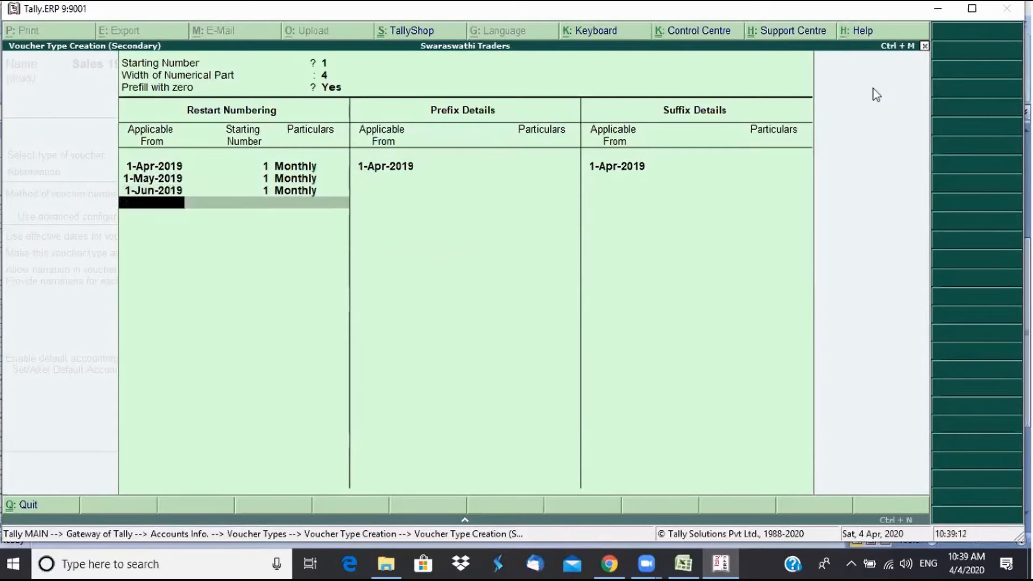
# Add a Monthly restart numbering row starting at 1 for 1-Jul-2019 and finish the restart list
pyautogui.write('1-7')
pyautogui.press('Return')
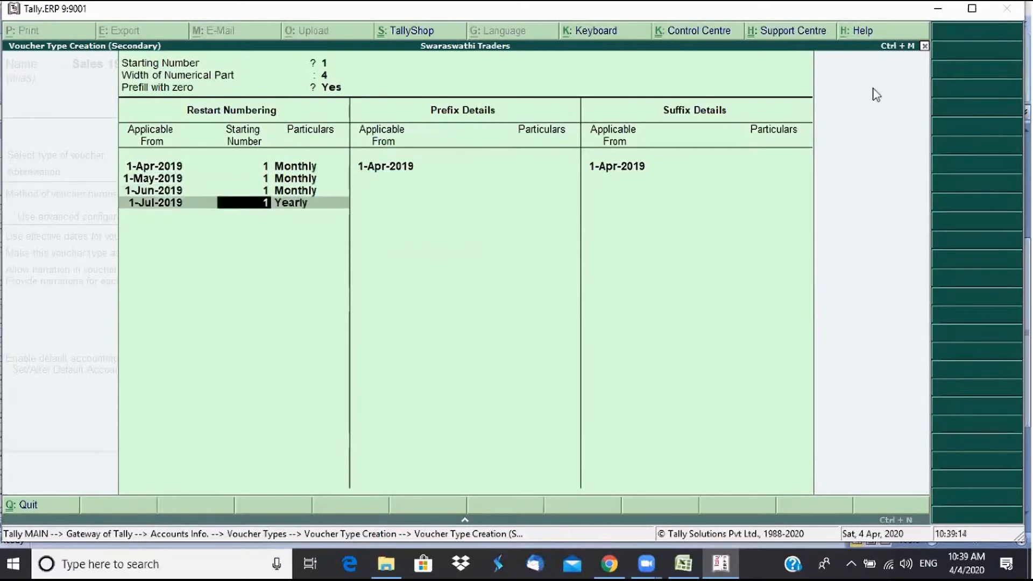
pyautogui.press('Return')
pyautogui.write('m')
pyautogui.press('Return')
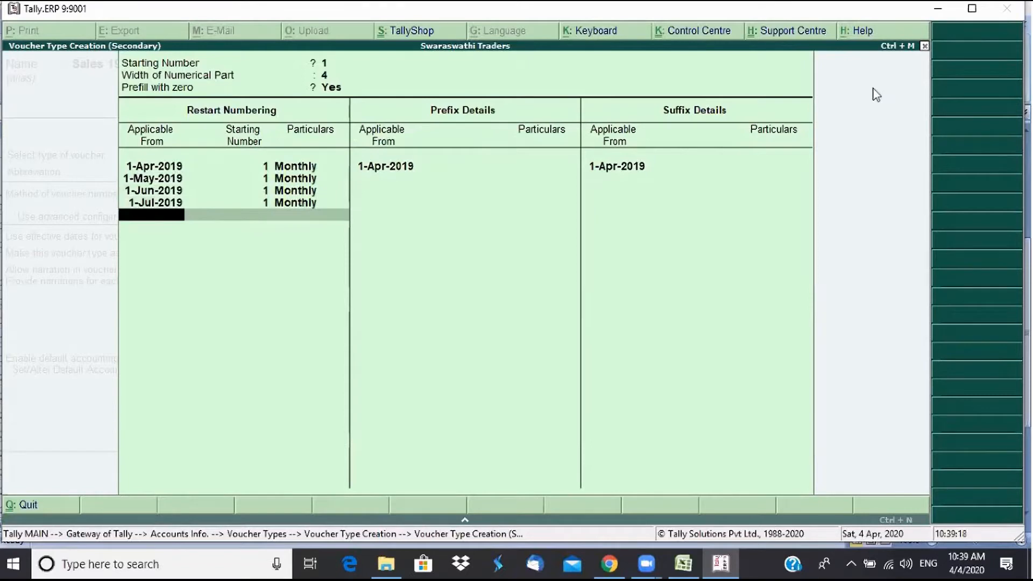
pyautogui.press('Return')
# Set the voucher number prefixes to "Apr/" from 1-Apr-2019 and "May/" from 1-May-2019
pyautogui.press('Return')
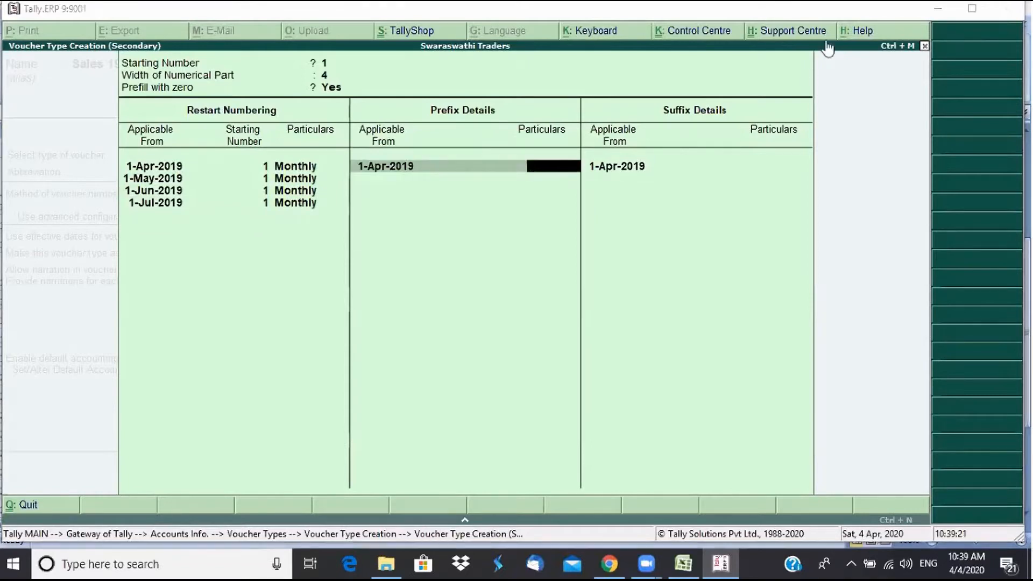
pyautogui.click(545, 172)
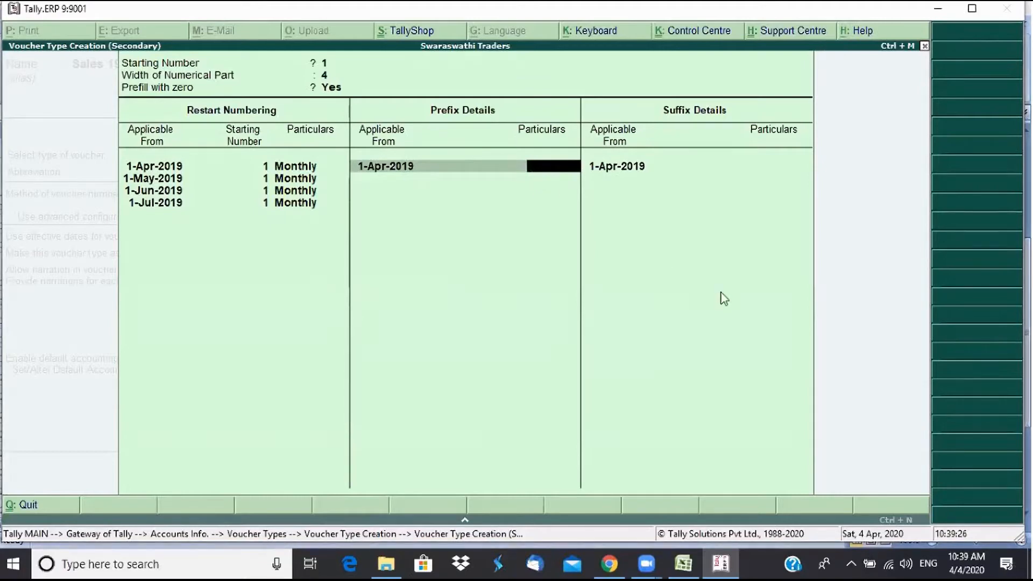
pyautogui.write('Apr/')
pyautogui.press('Return')
pyautogui.write('1-5')
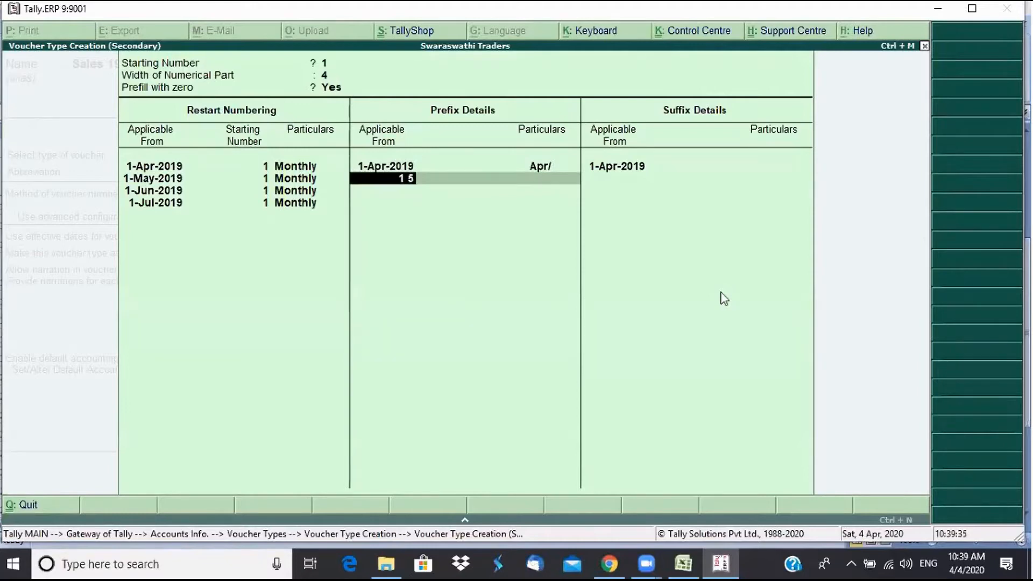
pyautogui.press('Return')
pyautogui.write('May/')
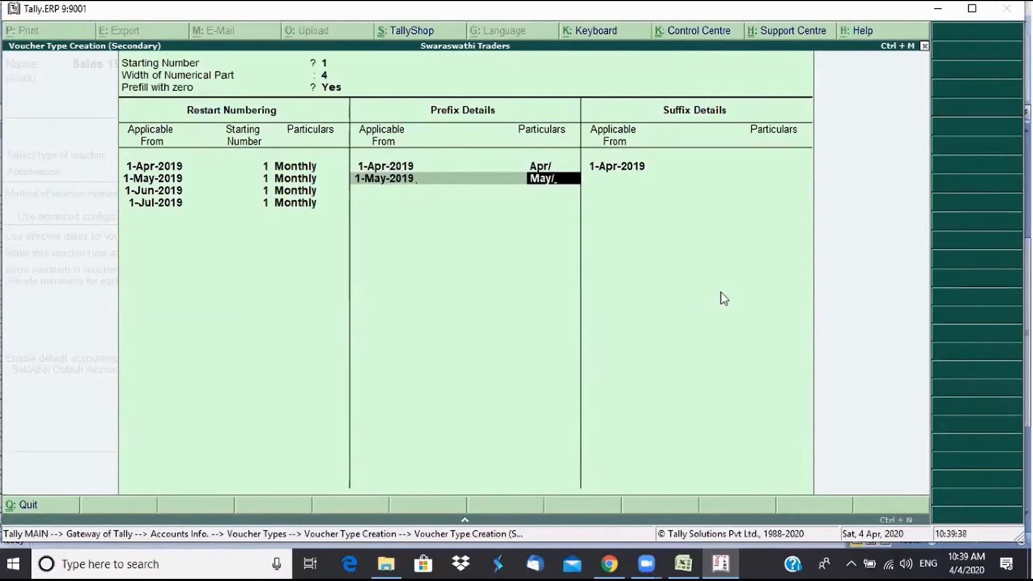
pyautogui.press('Return')
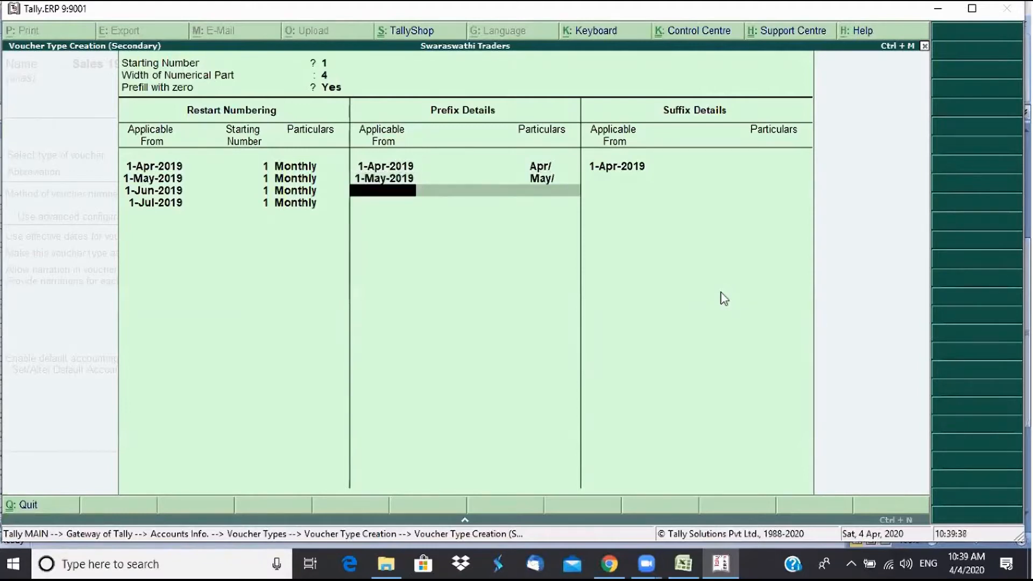
# Add the prefixes "Jun/" from 1-Jun-2019 and "Jul/" from 1-Jul-2019, and finish the prefix list
pyautogui.write('1-6')
pyautogui.press('Return')
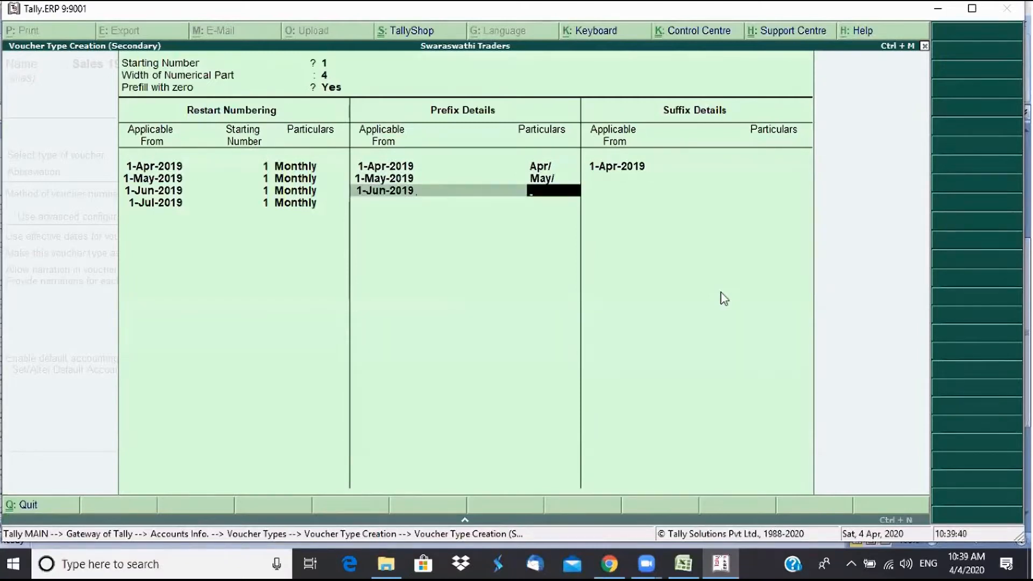
pyautogui.write('Jun/')
pyautogui.press('Return')
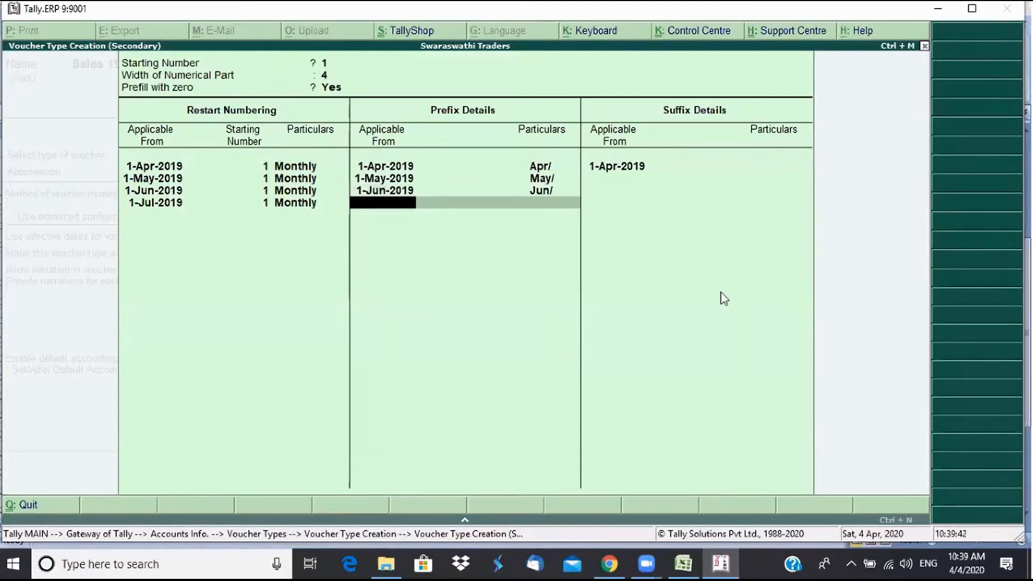
pyautogui.write('1')
pyautogui.write('-7')
pyautogui.press('Return')
pyautogui.write('Jul/')
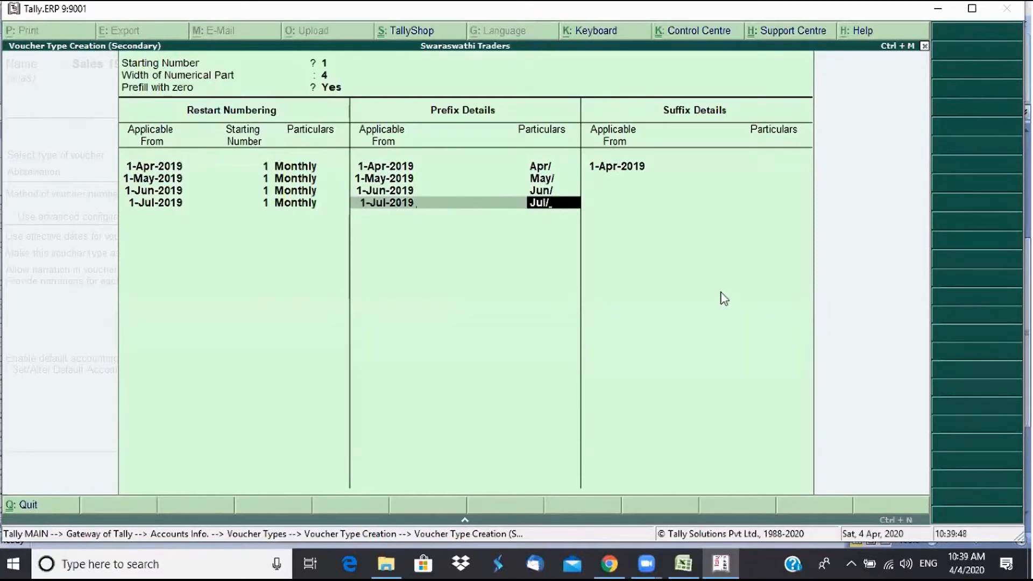
pyautogui.press('Return')
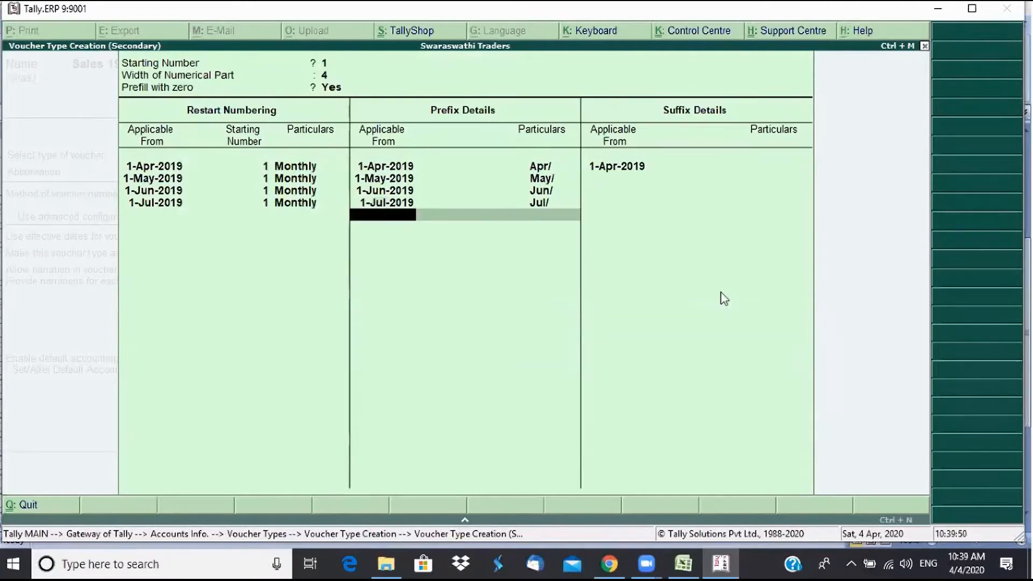
pyautogui.press('Return')
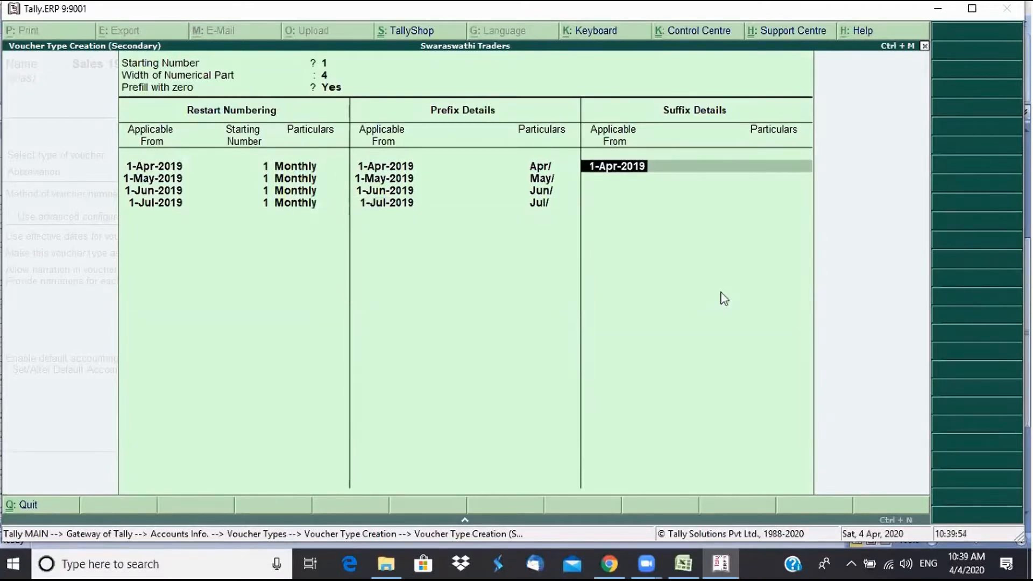
# Set the suffix to "/19-20" from 1-Apr-2019 and save the Sales 19-20 voucher type
pyautogui.press('Return')
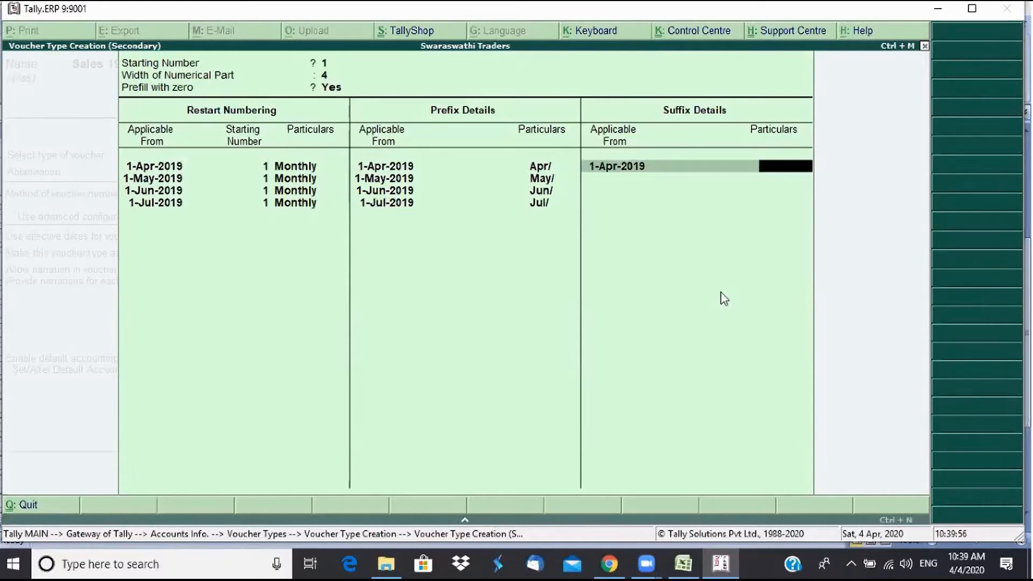
pyautogui.write('/19-20')
pyautogui.press('BackSpace')
pyautogui.write('0')
pyautogui.press('Return')
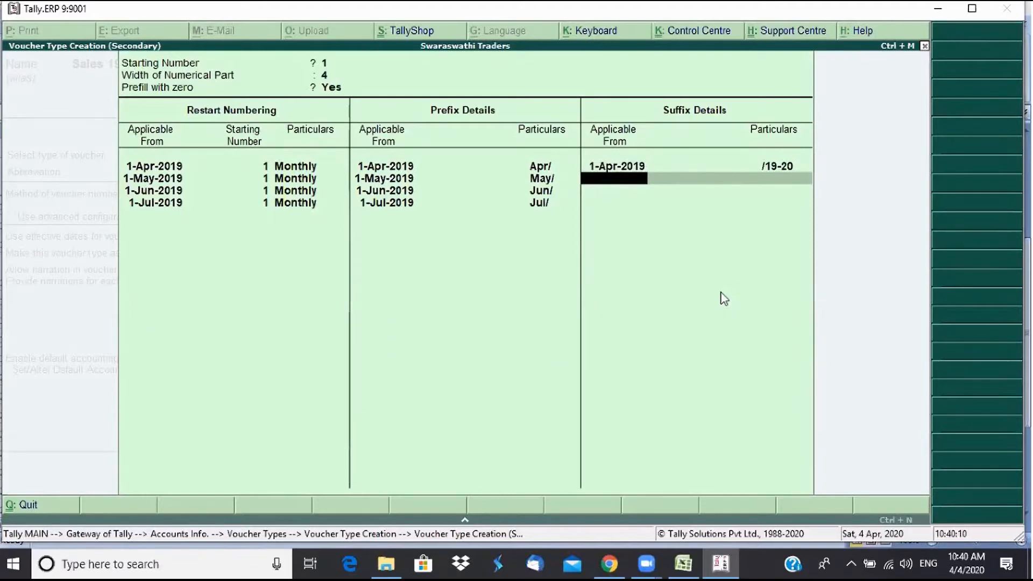
pyautogui.press('Return')
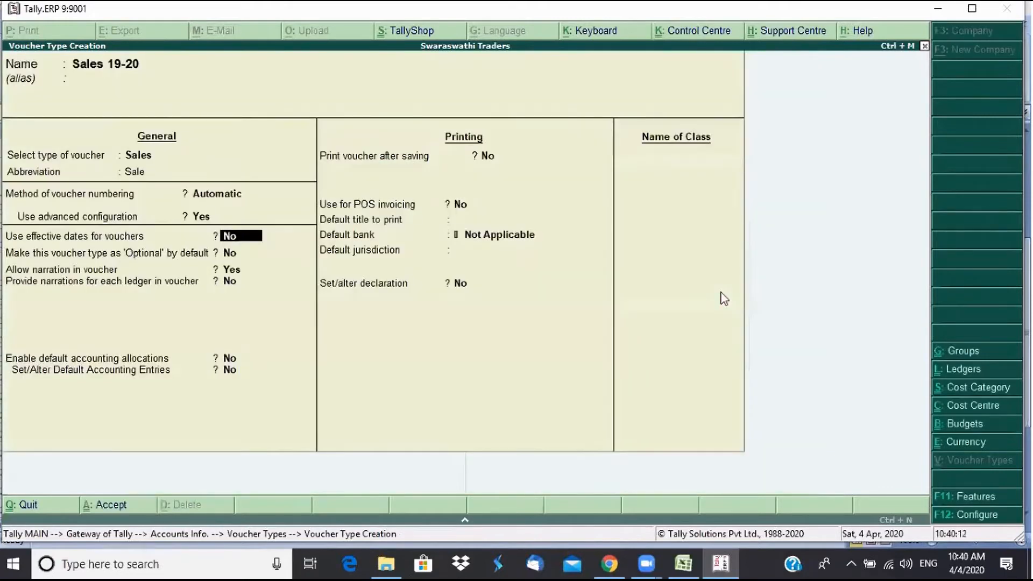
pyautogui.hotkey('ctrl', 'a')
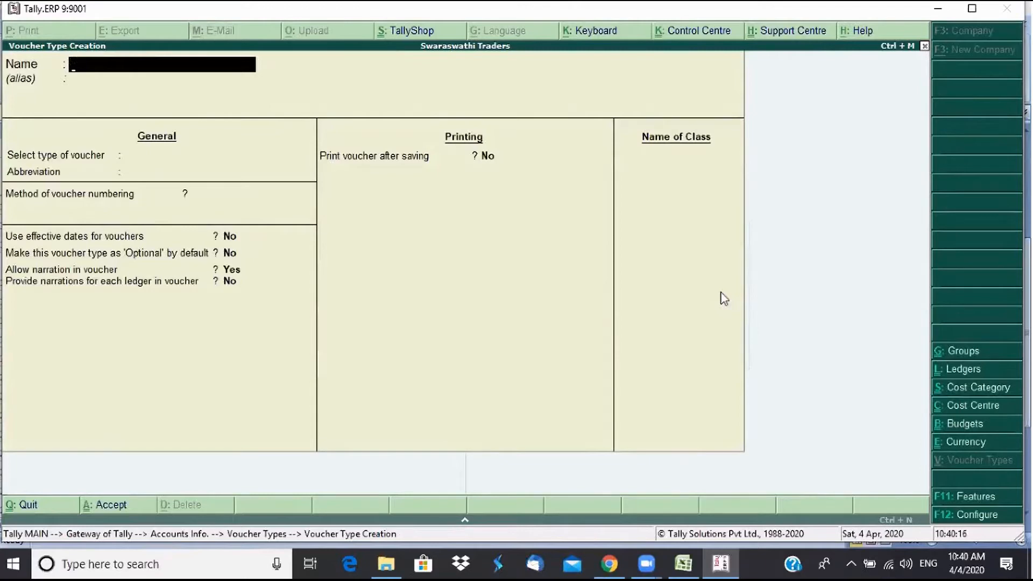
# Leave voucher type creation for the Gateway of Tally and open accounting voucher entry
pyautogui.press('Escape')
pyautogui.press('Return')
pyautogui.press('Escape')
pyautogui.press('Escape')
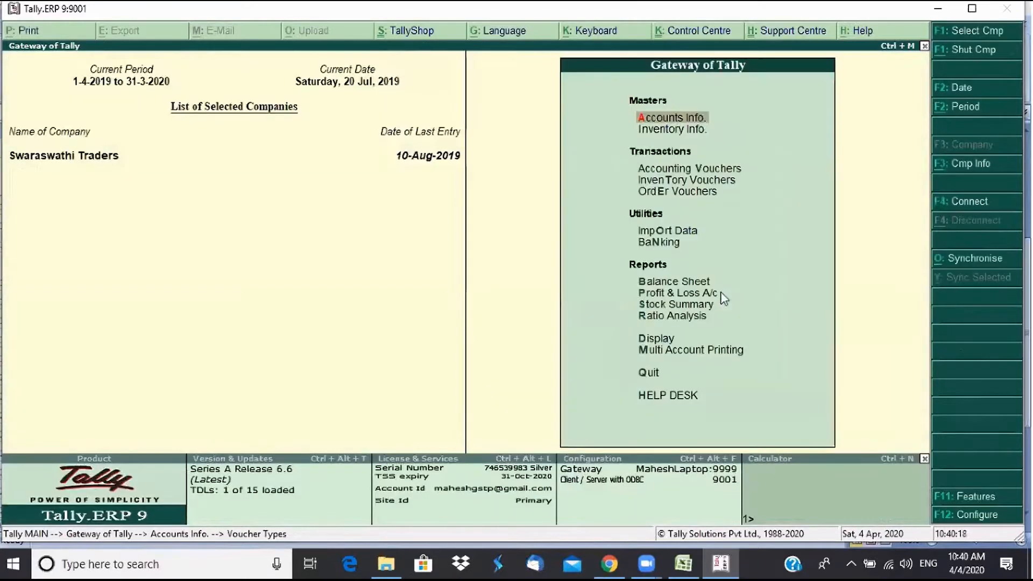
pyautogui.press('Down')
pyautogui.press('Down')
pyautogui.press('Down')
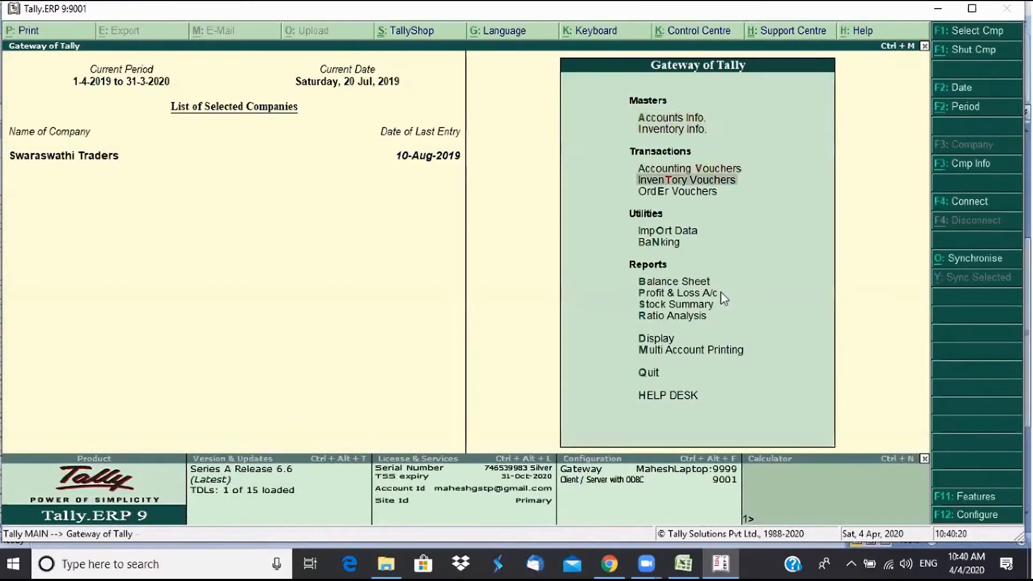
pyautogui.press('Up')
pyautogui.press('Return')
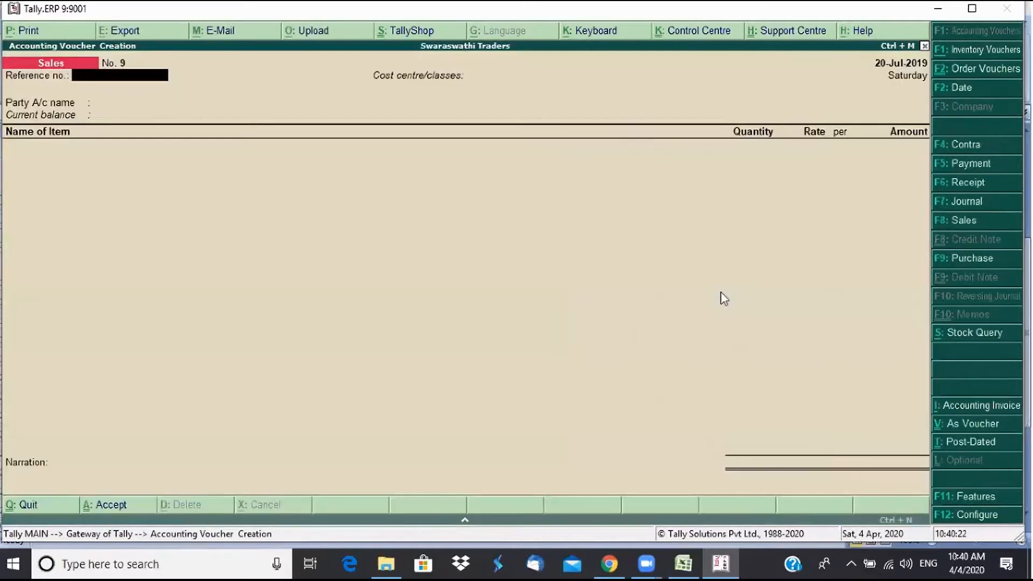
# Switch the sales voucher to the Sales 19-20 type with cost centre class Not Applicable
pyautogui.click(958, 222)
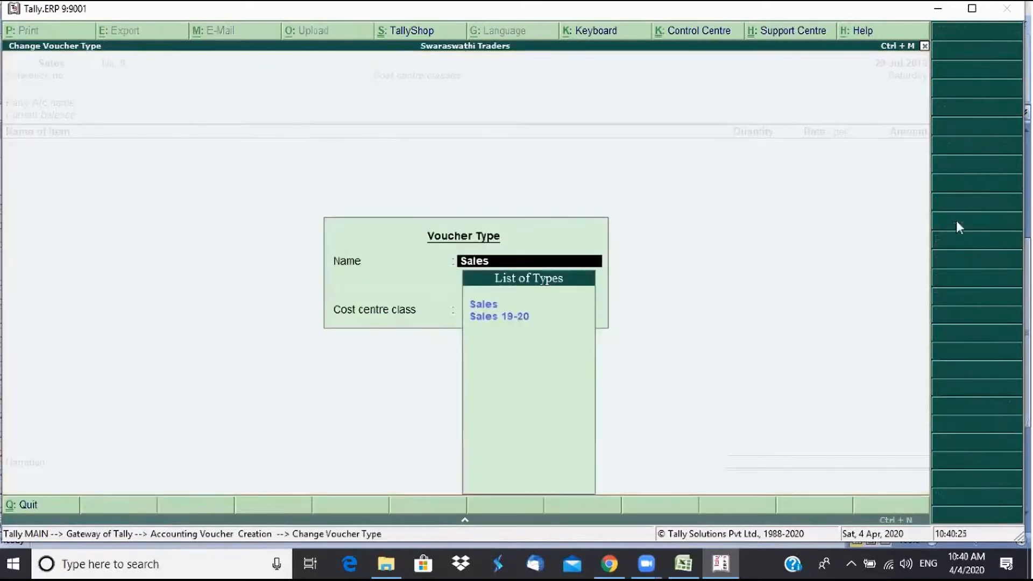
pyautogui.click(500, 317)
pyautogui.press('Return')
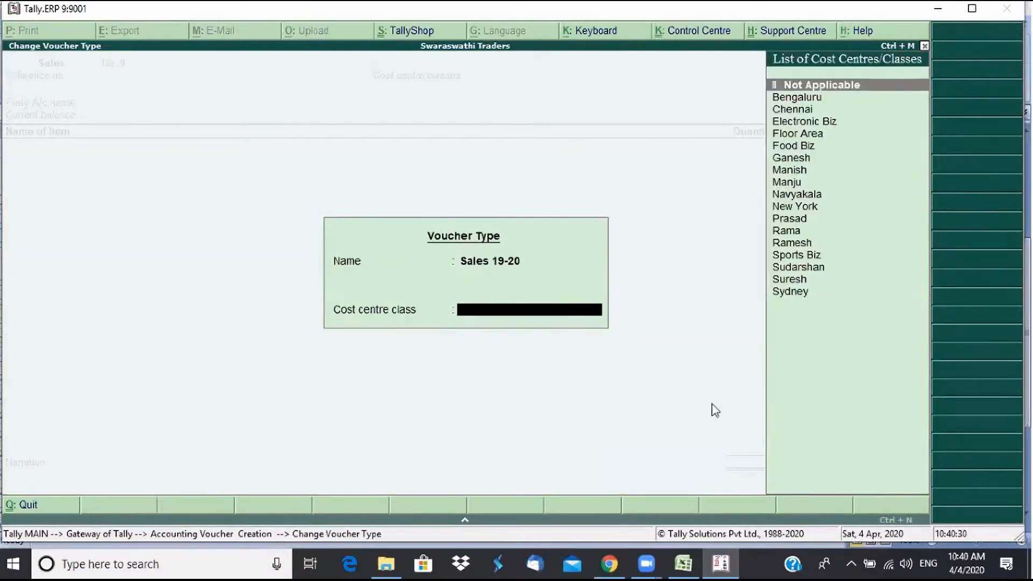
pyautogui.press('Return')
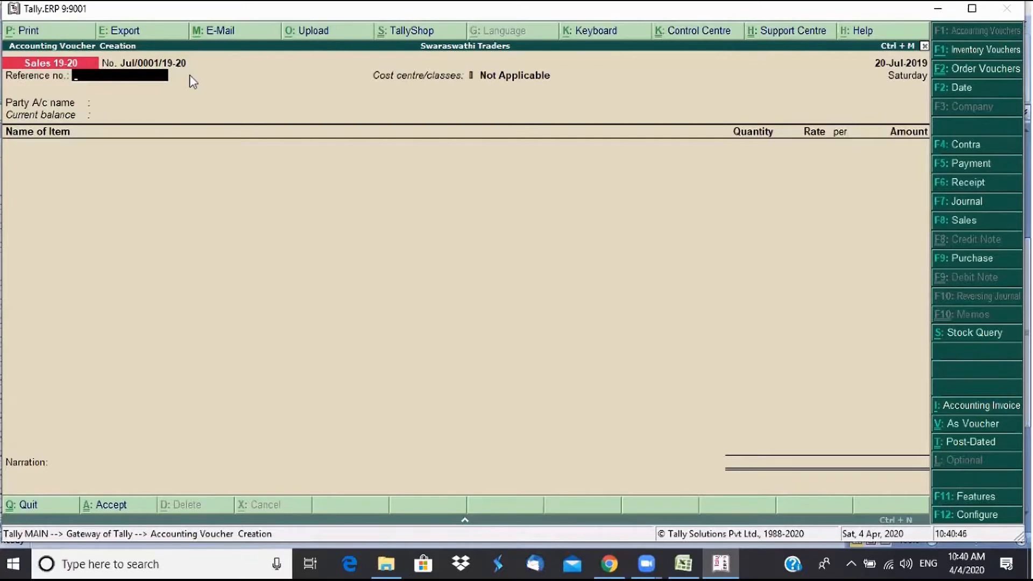
# Set the Sales 19-20 voucher's date and effective date to 2-4-2019
pyautogui.press('F2')
pyautogui.write('2')
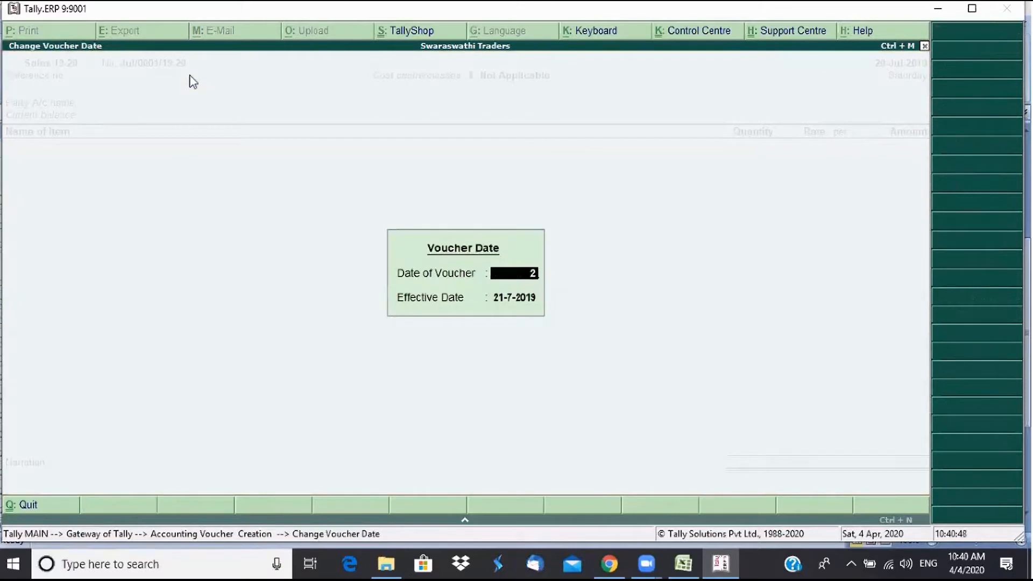
pyautogui.write('-4')
pyautogui.press('Return')
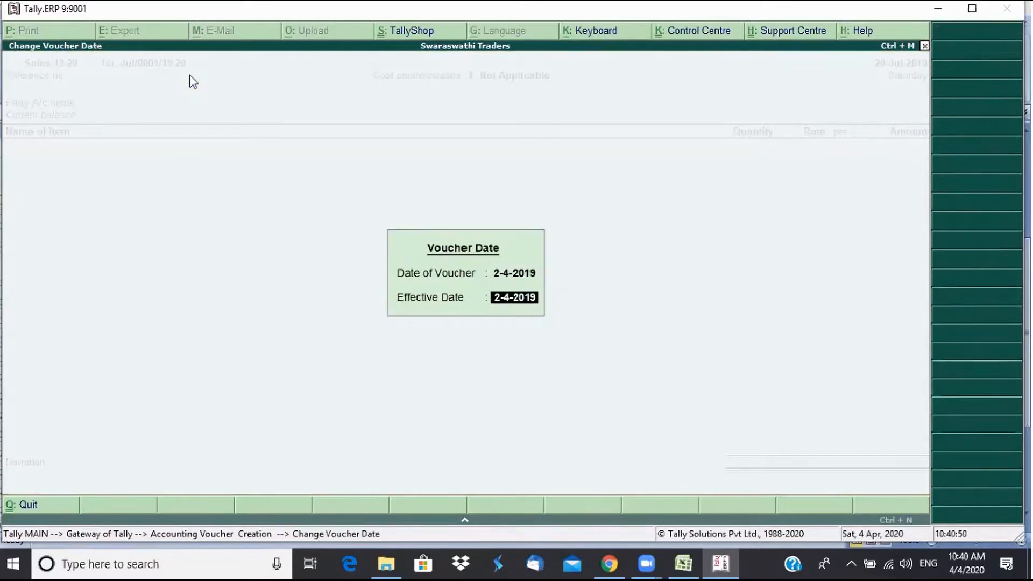
pyautogui.press('Return')
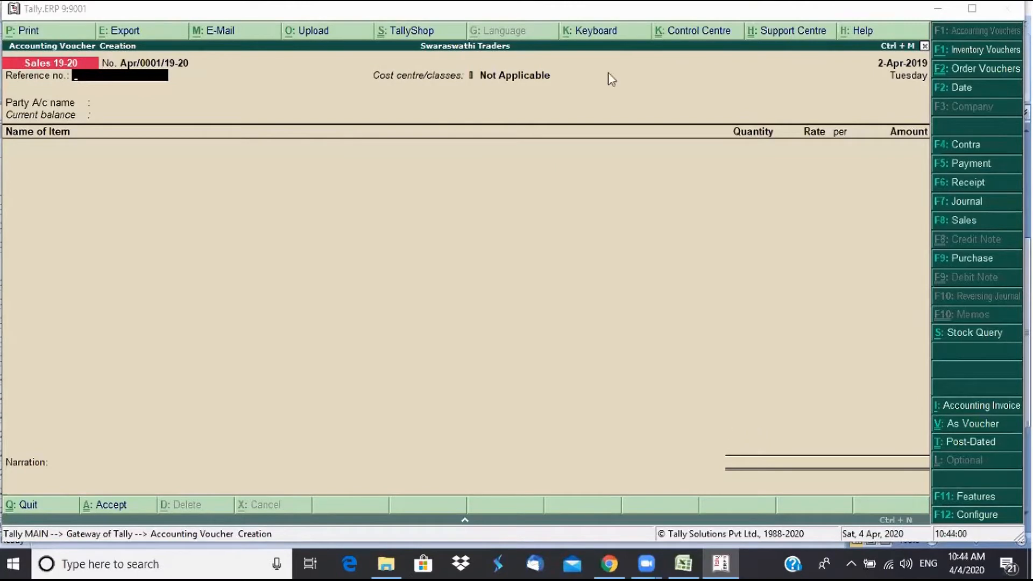
# Quit the sales voucher without saving and open the Voucher Types options under Accounts Info
pyautogui.press('Escape')
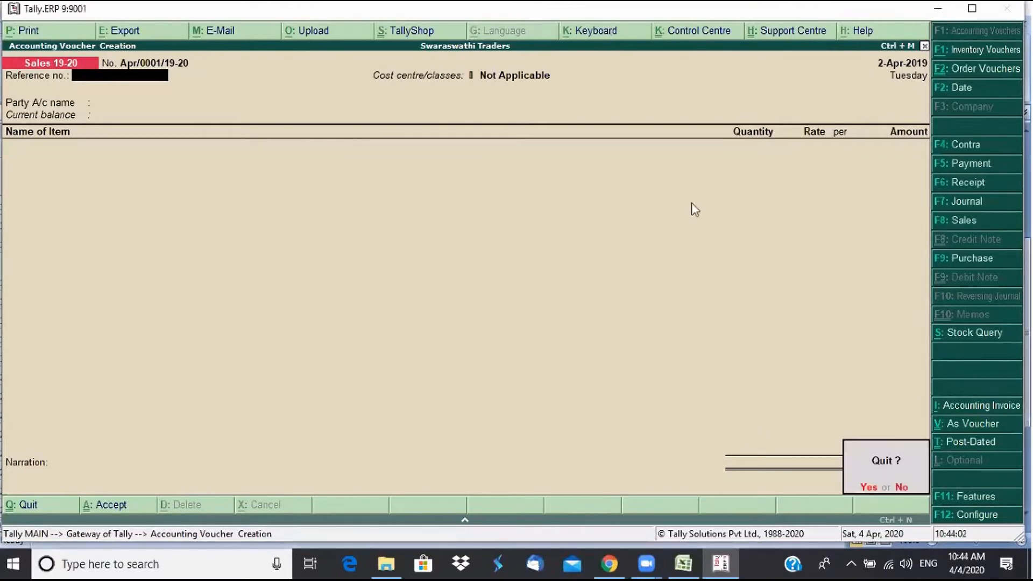
pyautogui.press('Return')
pyautogui.press('Up')
pyautogui.press('Up')
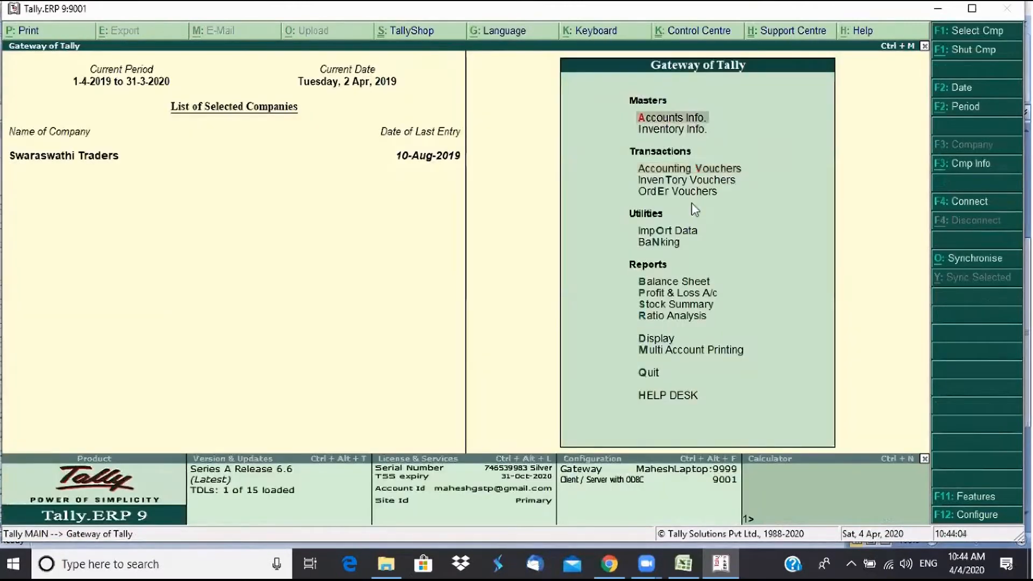
pyautogui.press('Return')
pyautogui.press('Up')
pyautogui.press('Up')
pyautogui.press('Up')
pyautogui.press('Return')
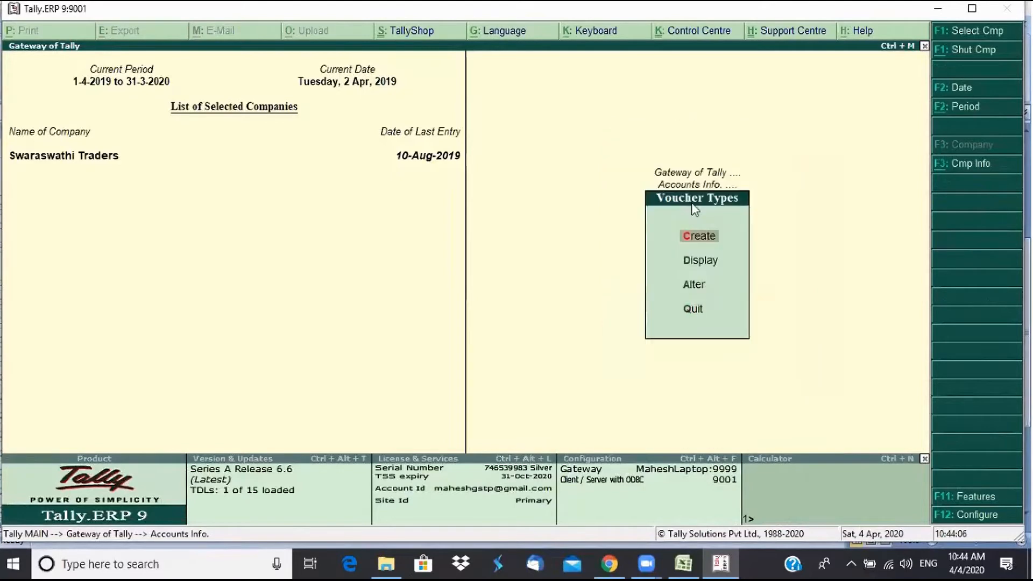
# Open the Sales 19-20 voucher type for alteration
pyautogui.press('Down')
pyautogui.press('Down')
pyautogui.press('Return')
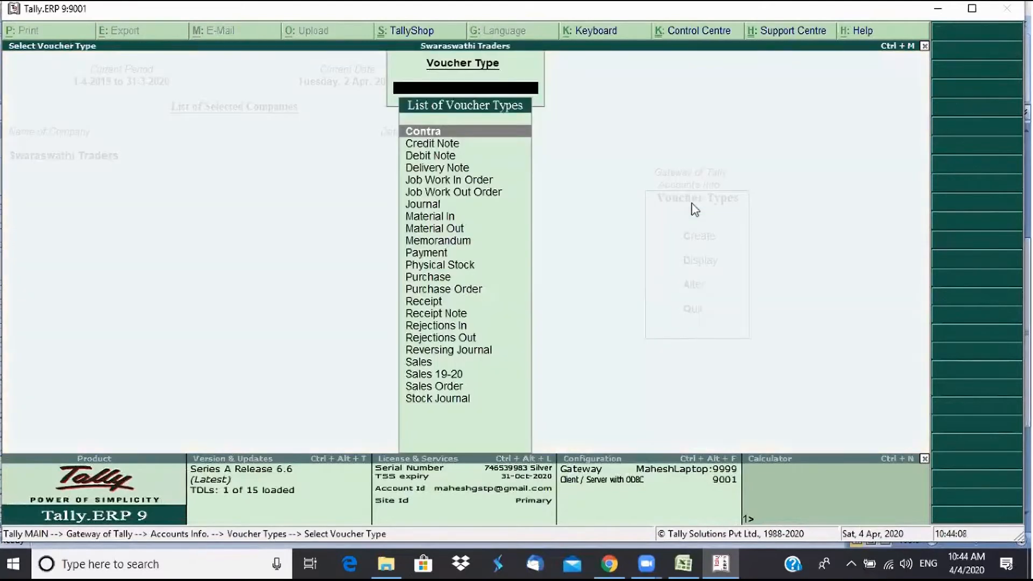
pyautogui.write('Sa')
pyautogui.press('Down')
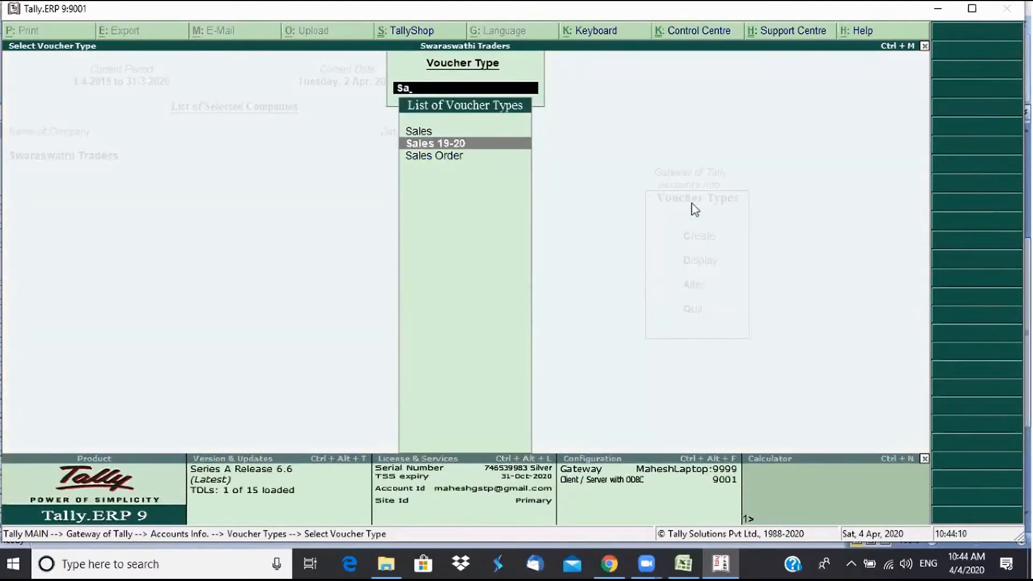
pyautogui.press('Return')
pyautogui.press('Return')
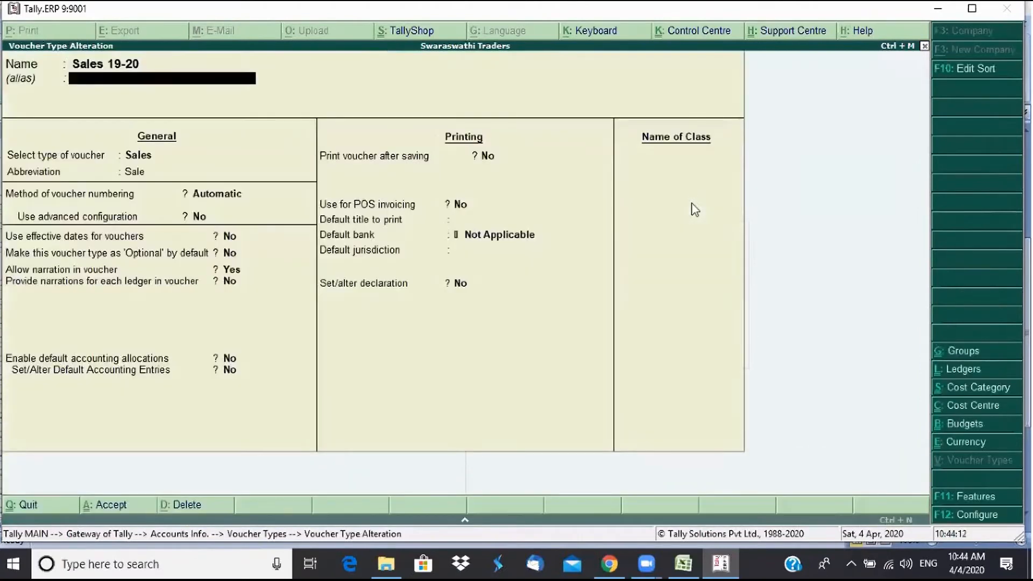
# Keep the Automatic numbering method and set the use of advanced configuration to Yes
pyautogui.press('Return')
pyautogui.press('Return')
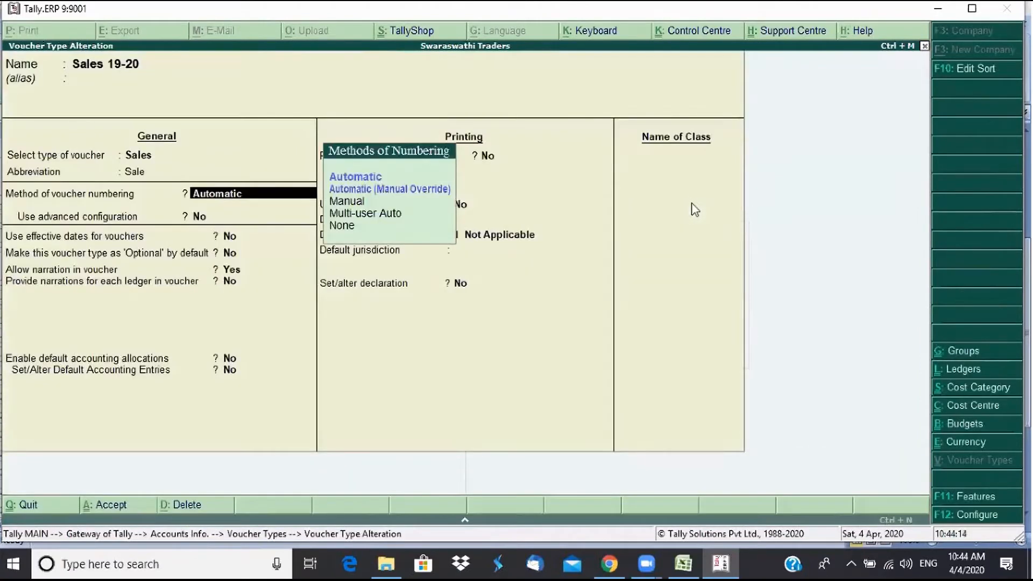
pyautogui.press('Return')
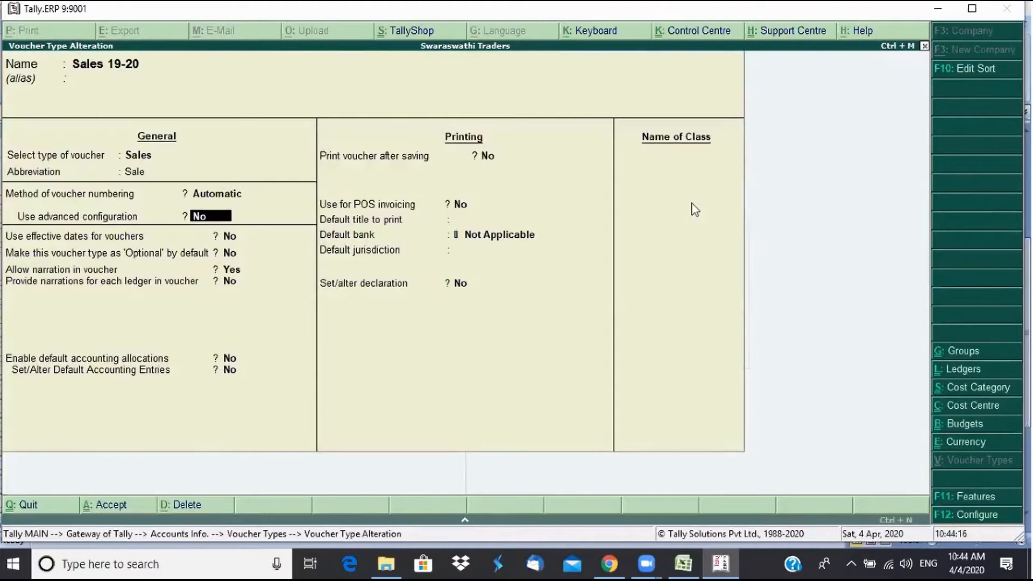
pyautogui.write('y')
pyautogui.press('Return')
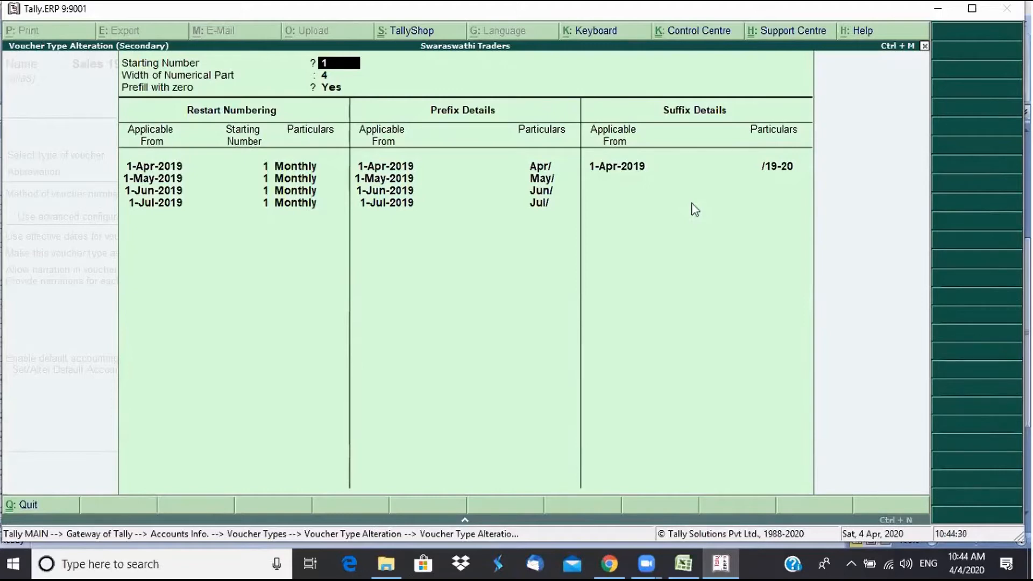
# Review the starting number, numerical width, zero prefill and restart numbering entries of Sales 19-20
pyautogui.press('Return')
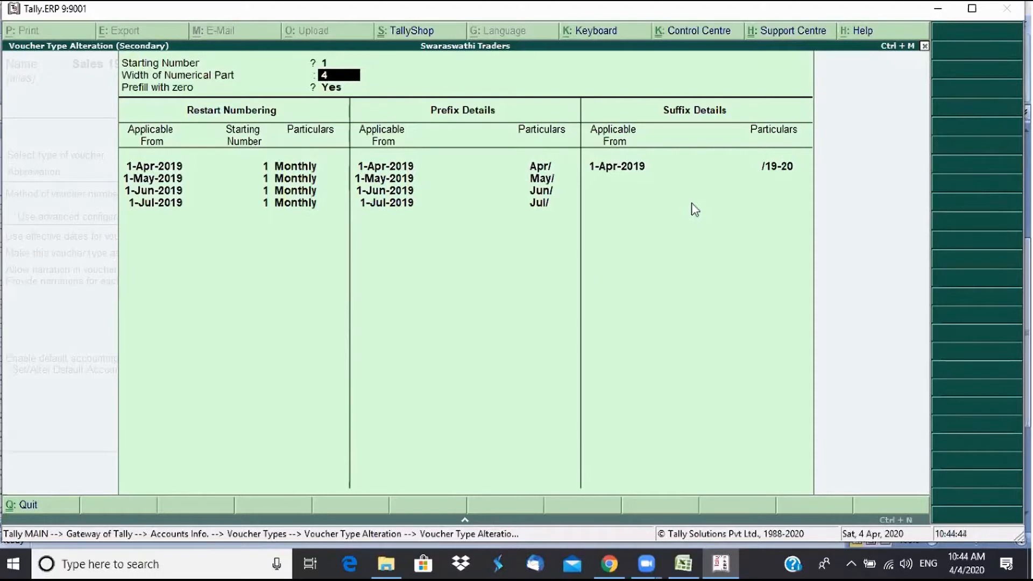
pyautogui.press('Return')
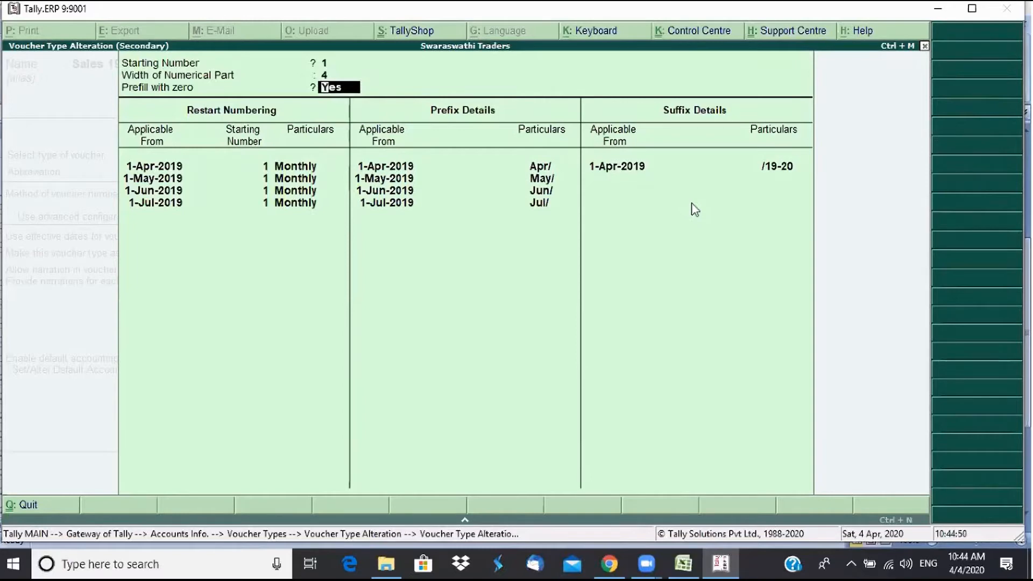
pyautogui.press('Return')
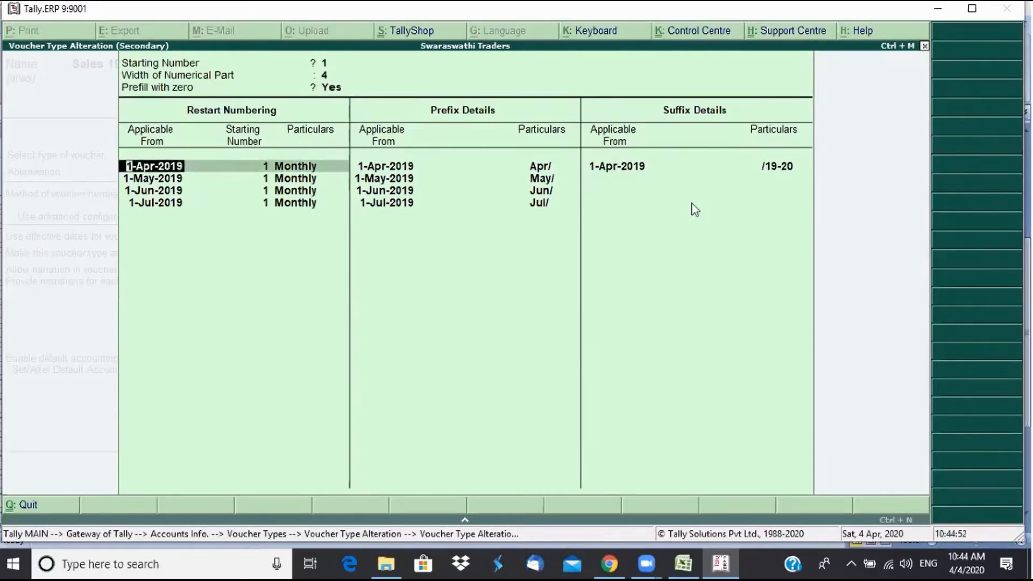
pyautogui.press('Return')
pyautogui.press('Return')
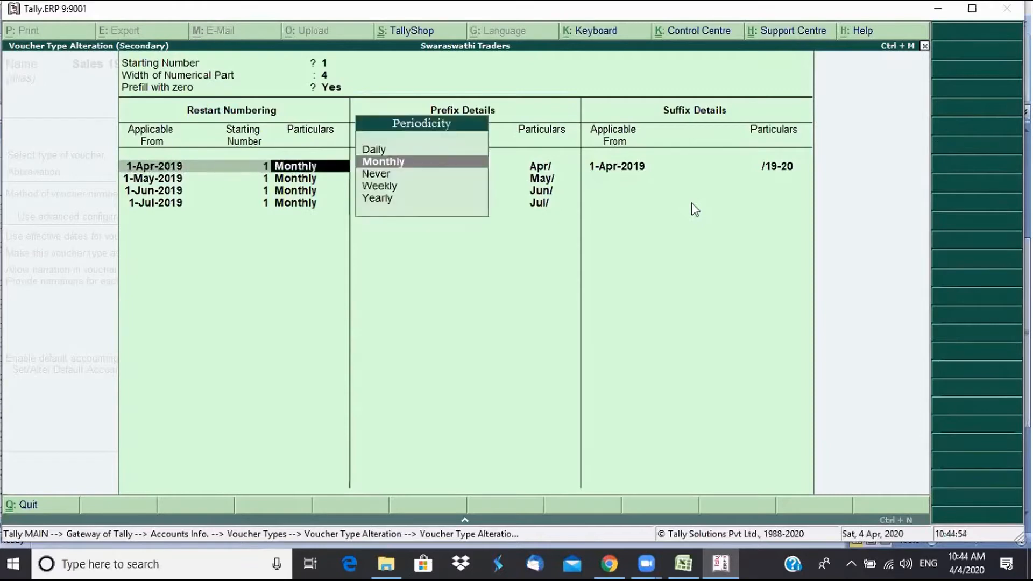
pyautogui.press('Return')
pyautogui.press('Return')
pyautogui.press('Return')
pyautogui.press('Return')
pyautogui.press('Return')
pyautogui.press('Return')
pyautogui.press('Return')
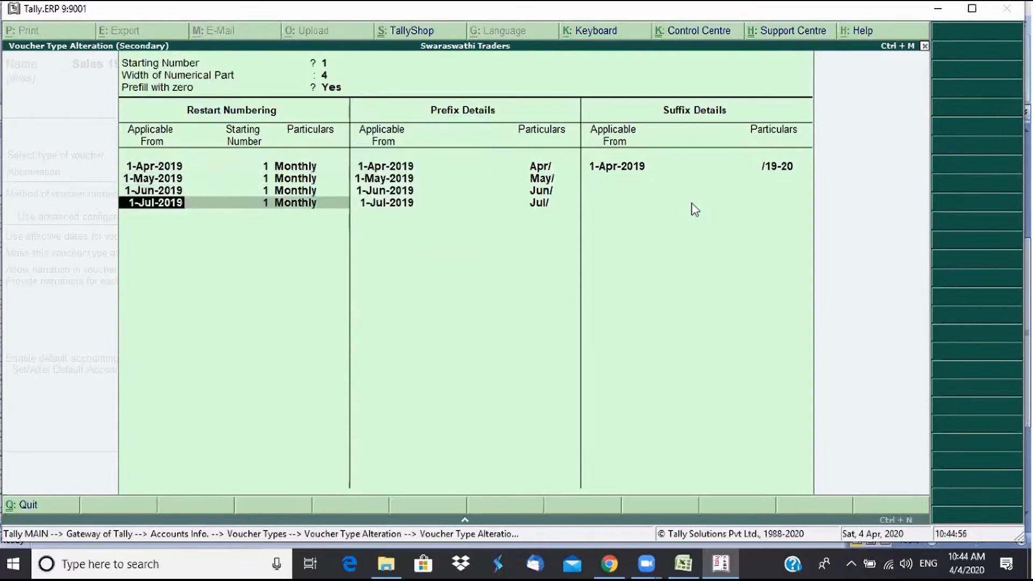
pyautogui.press('Return')
pyautogui.press('Return')
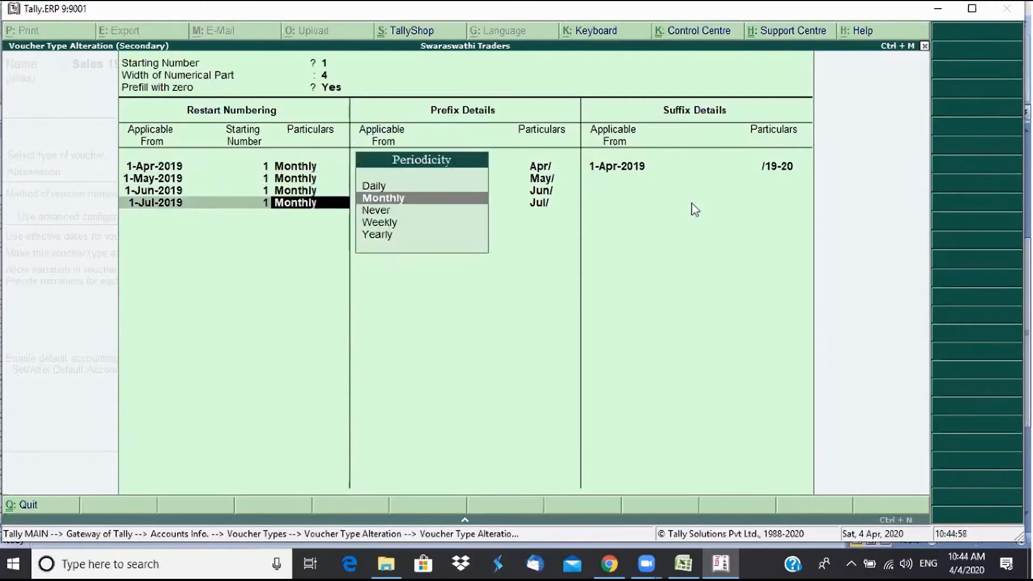
pyautogui.press('Return')
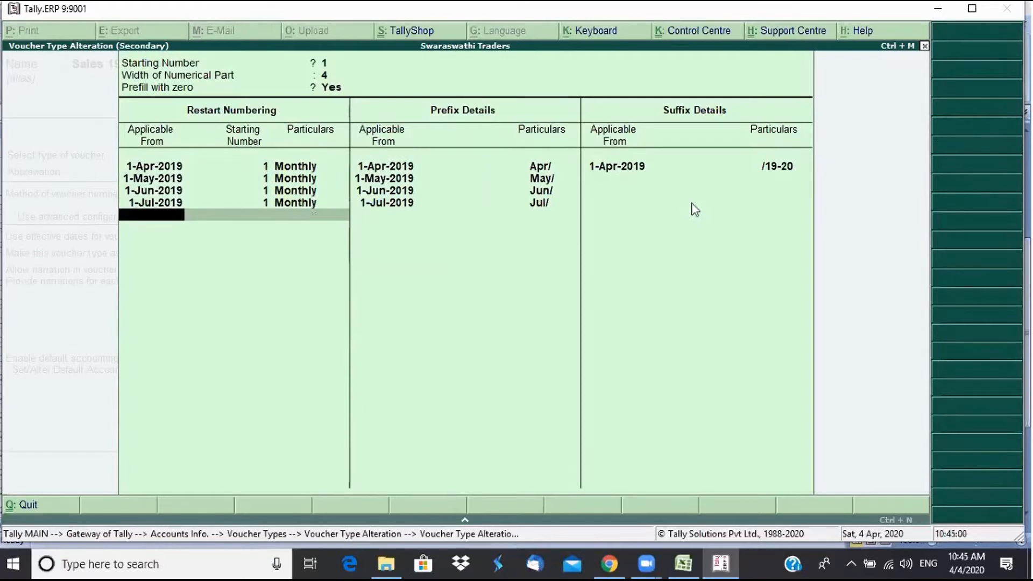
pyautogui.press('Return')
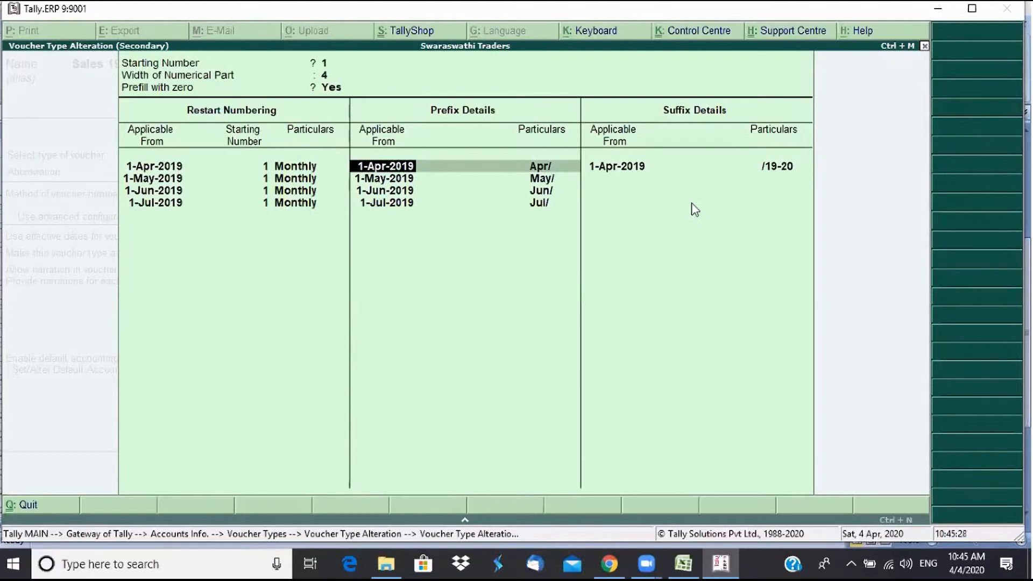
# Review the prefix entries for each month in the advanced configuration
pyautogui.press('Return')
pyautogui.press('Return')
pyautogui.press('Return')
pyautogui.press('Return')
pyautogui.press('Return')
pyautogui.press('Return')
pyautogui.press('Return')
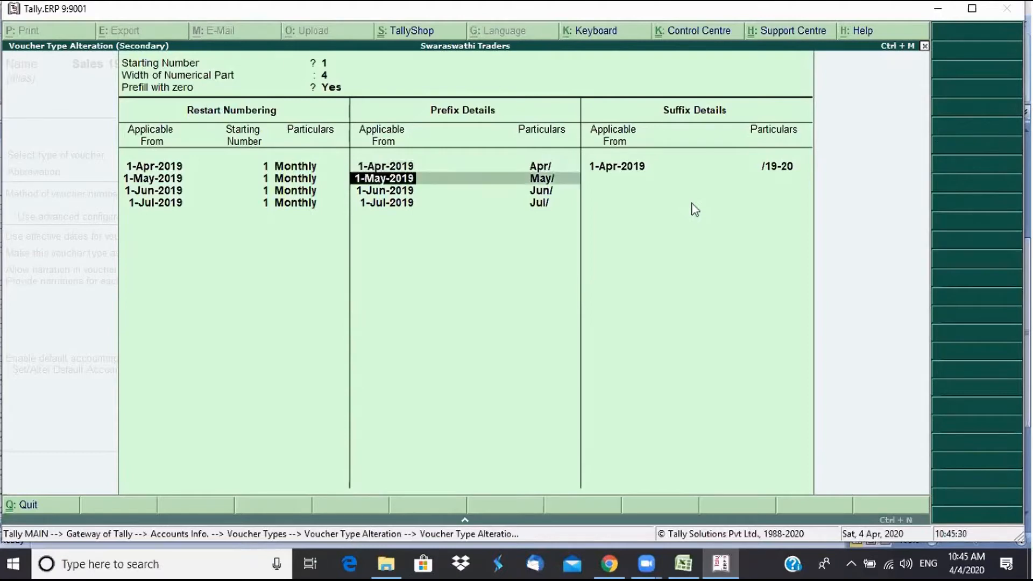
pyautogui.press('Return')
pyautogui.press('Return')
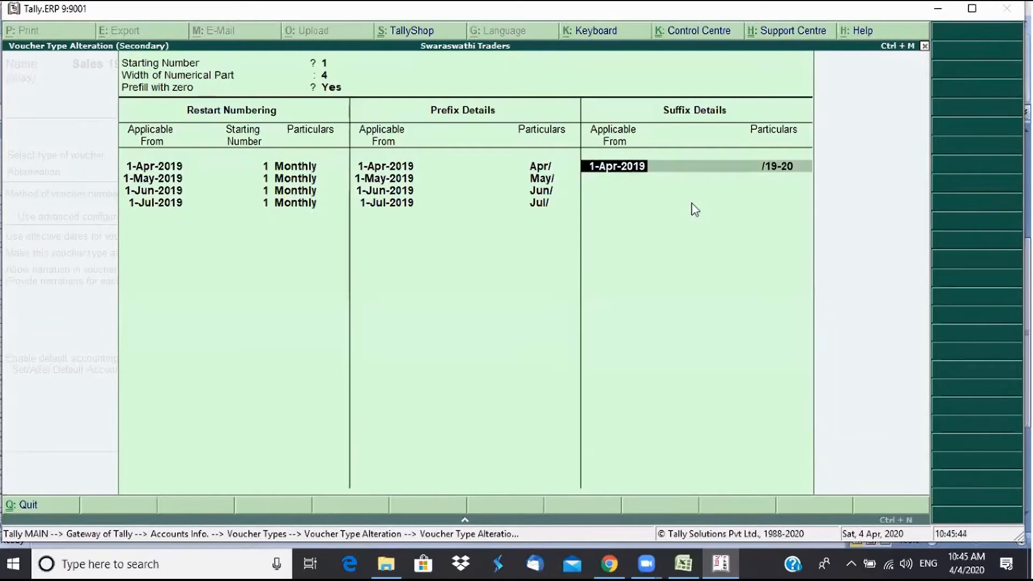
# Accept the suffix details and save the Sales 19-20 voucher type
pyautogui.press('Return')
pyautogui.press('Return')
pyautogui.press('Return')
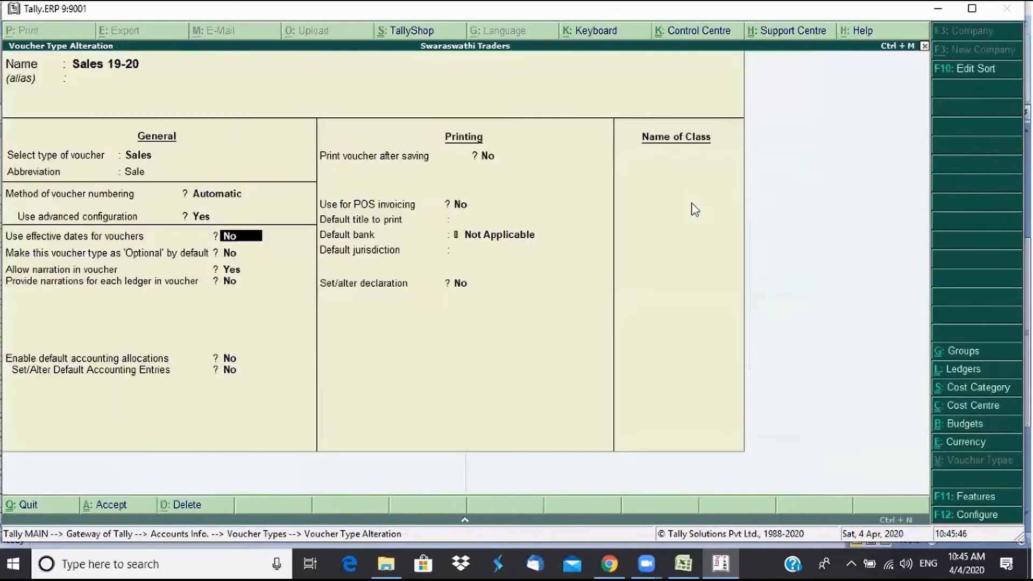
pyautogui.hotkey('ctrl', 'a')
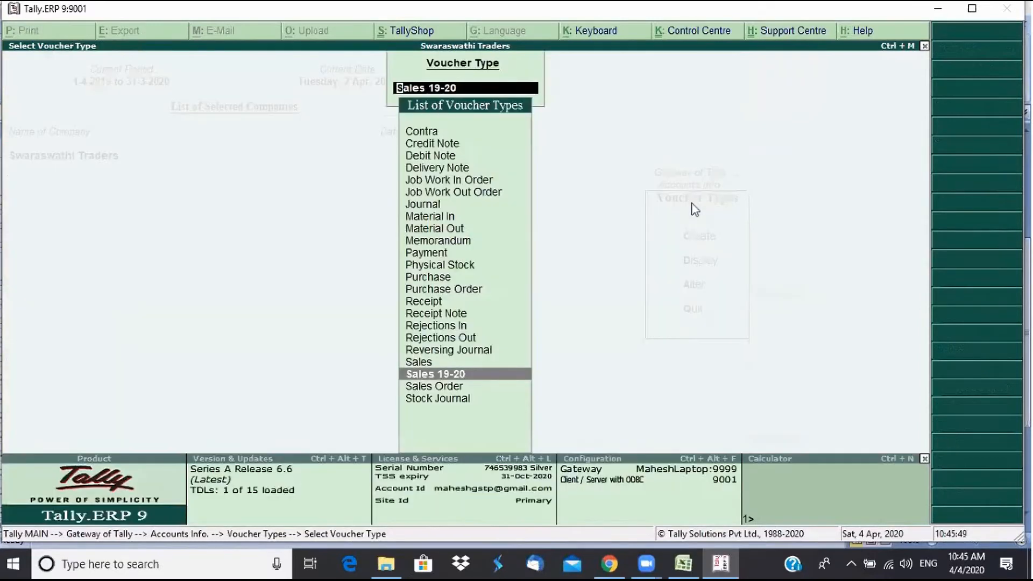
# Return from voucher type alteration to the Gateway of Tally and open accounting voucher entry
pyautogui.press('Escape')
pyautogui.press('Escape')
pyautogui.press('Escape')
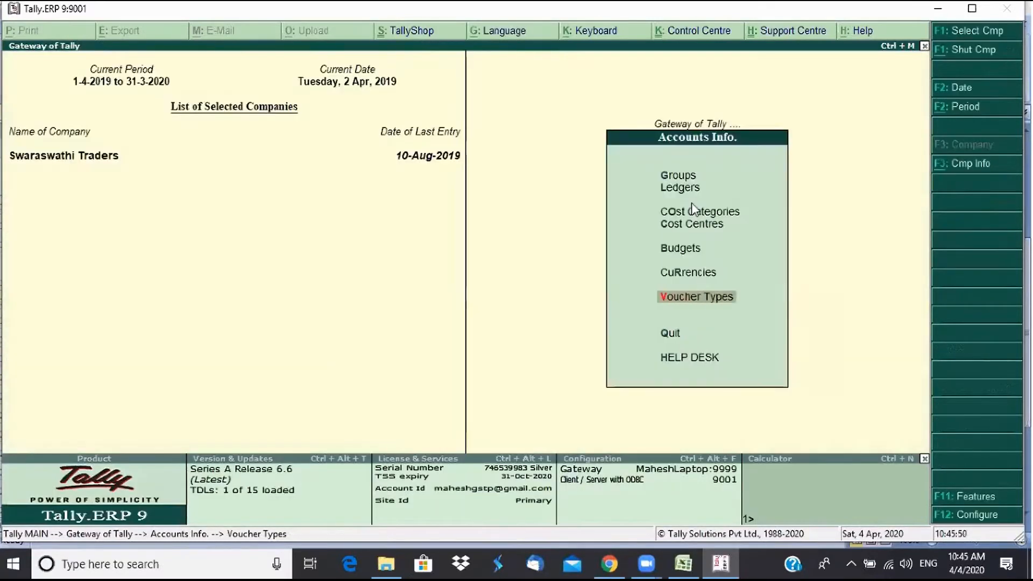
pyautogui.press('v')
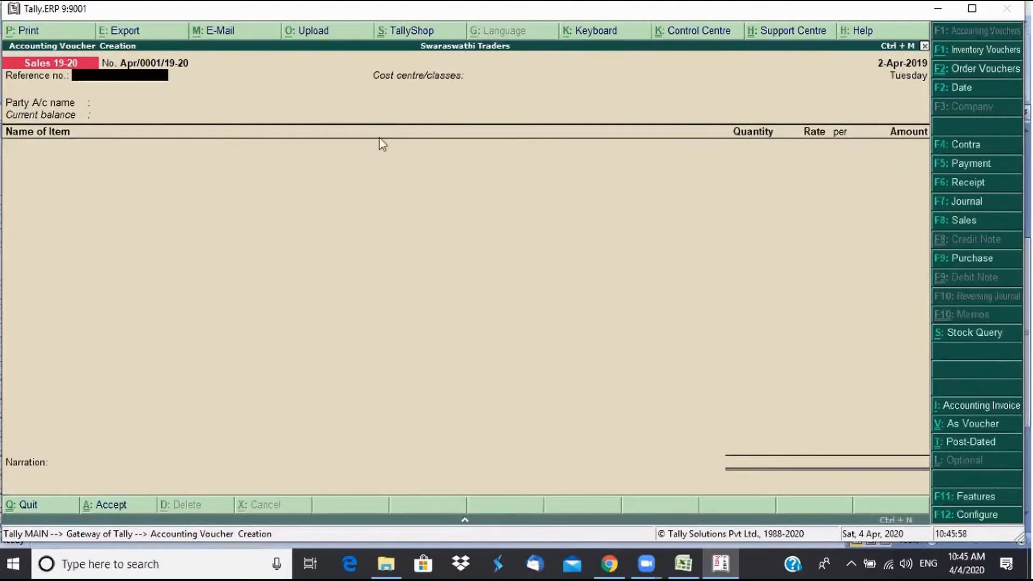
# Set the Sales 19-20 voucher's date to 5-5-2019 to test the May numbering
pyautogui.click(960, 88)
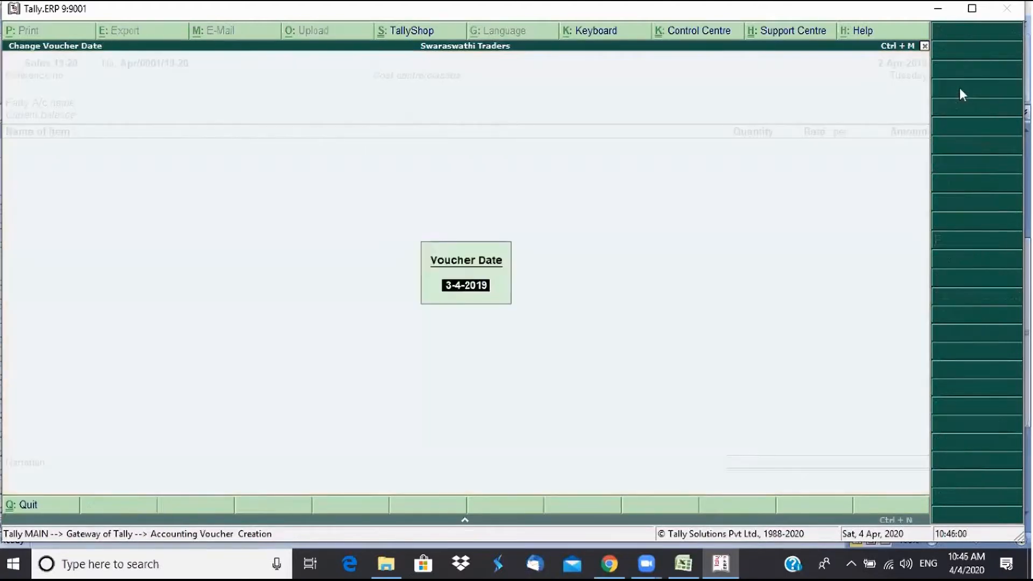
pyautogui.write('5-5')
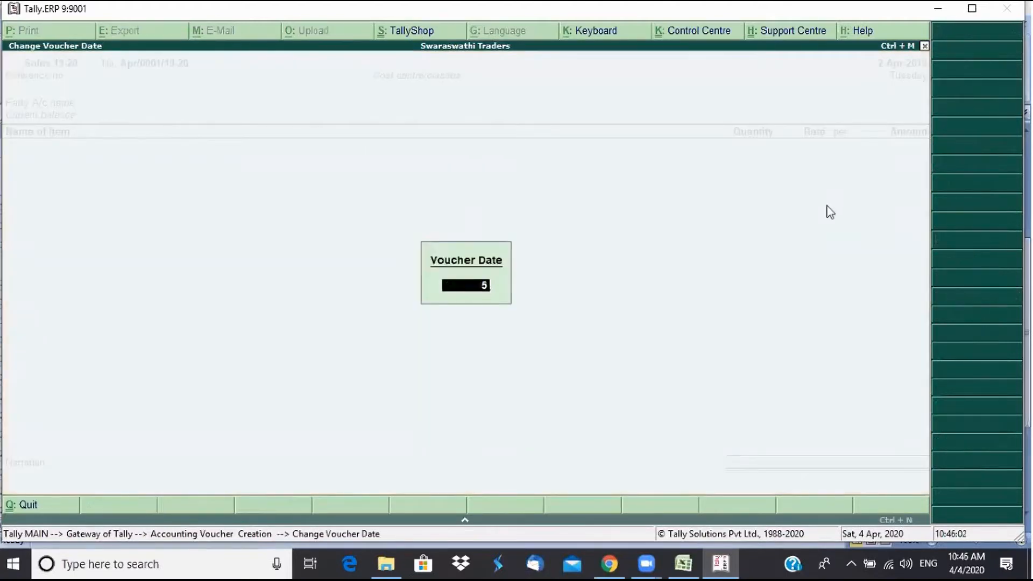
pyautogui.press('Return')
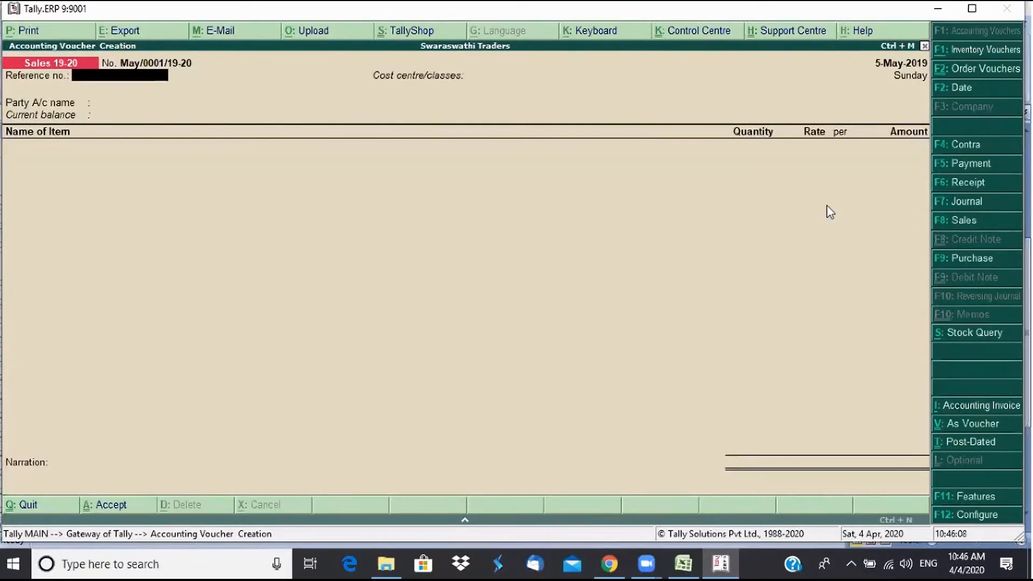
# Change the Sales 19-20 voucher's date to 1-Jul-2019 to test the July numbering
pyautogui.press('F2')
pyautogui.press('BackSpace')
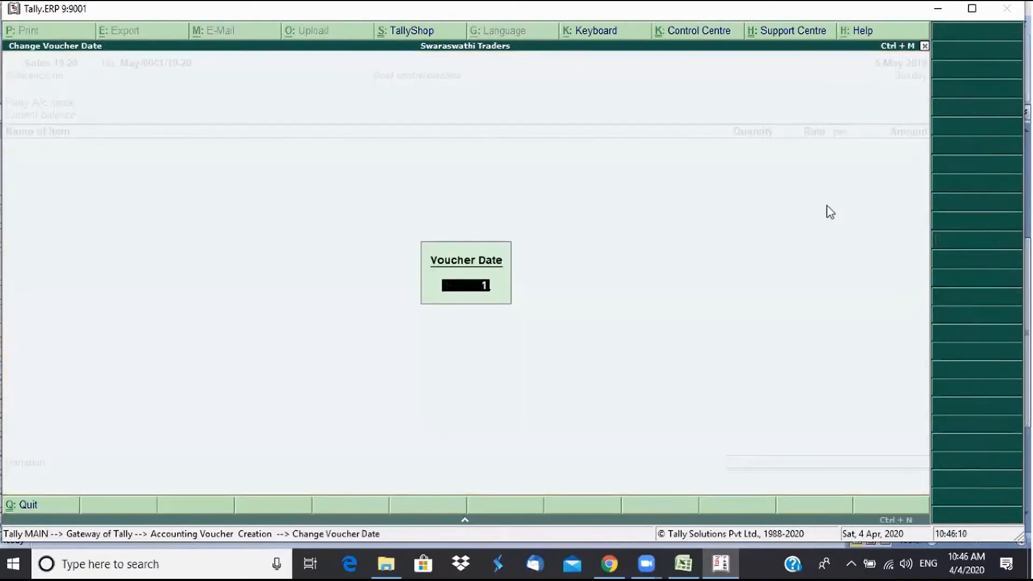
pyautogui.write('17')
pyautogui.press('Return')
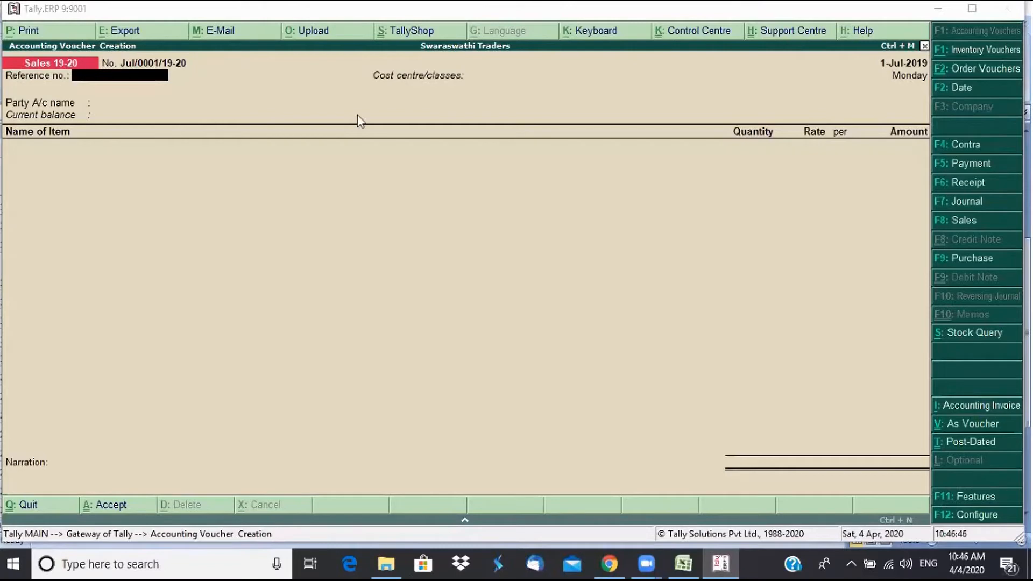
# Quit the unsaved Sales 19-20 voucher and open Accounts Info from the Gateway of Tally
pyautogui.press('Escape')
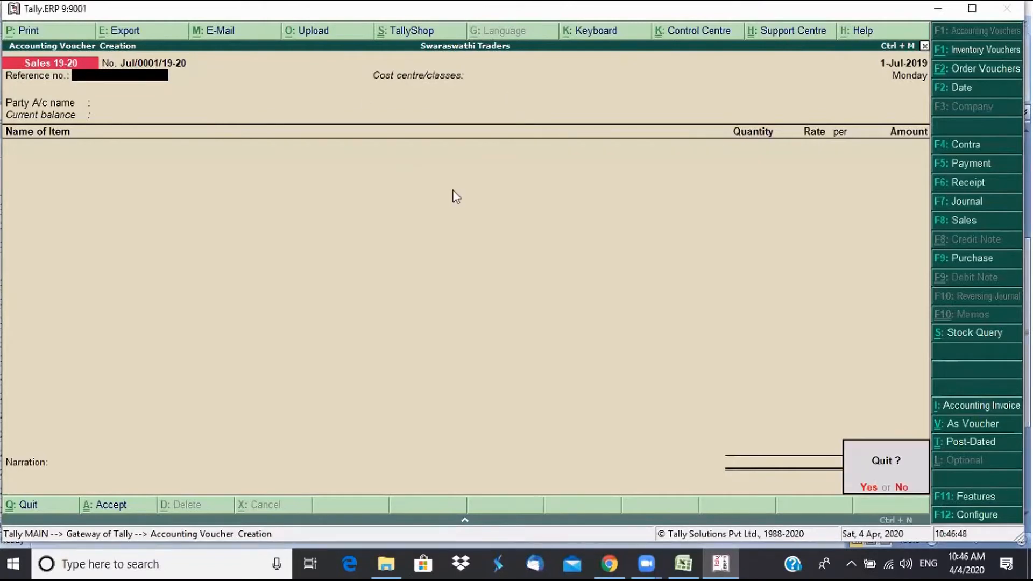
pyautogui.press('y')
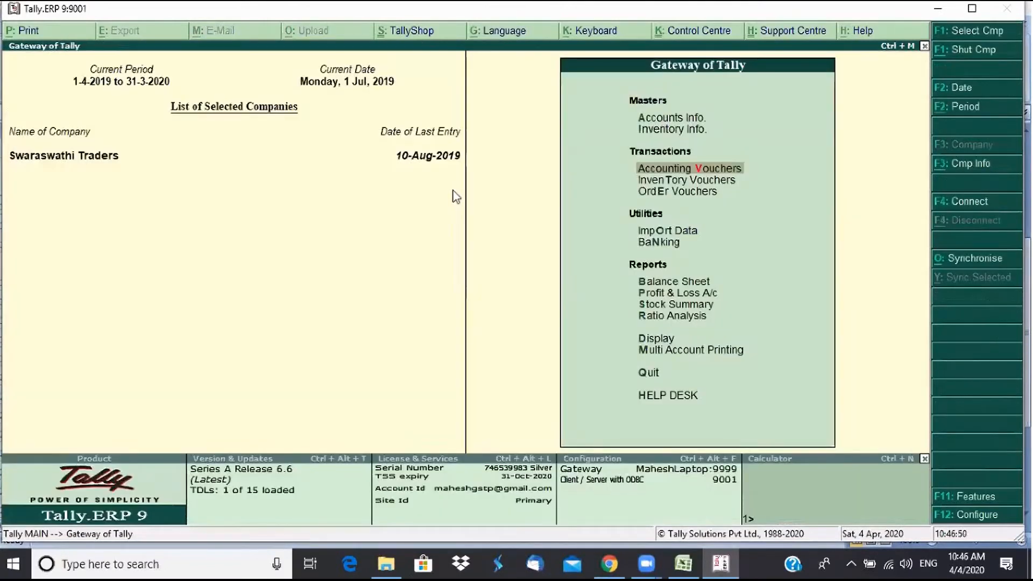
pyautogui.press('Up')
pyautogui.press('Up')
pyautogui.press('Return')
# Open the Sales voucher type for alteration
pyautogui.press('Down')
pyautogui.press('Down')
pyautogui.press('Down')
pyautogui.press('Down')
pyautogui.press('Down')
pyautogui.press('Down')
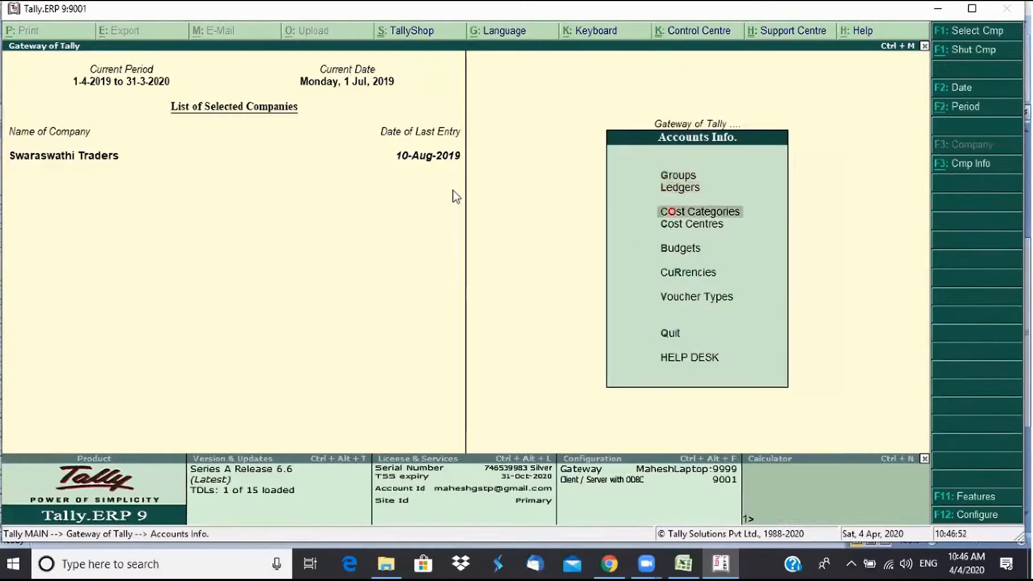
pyautogui.press('Return')
pyautogui.press('Down')
pyautogui.press('Down')
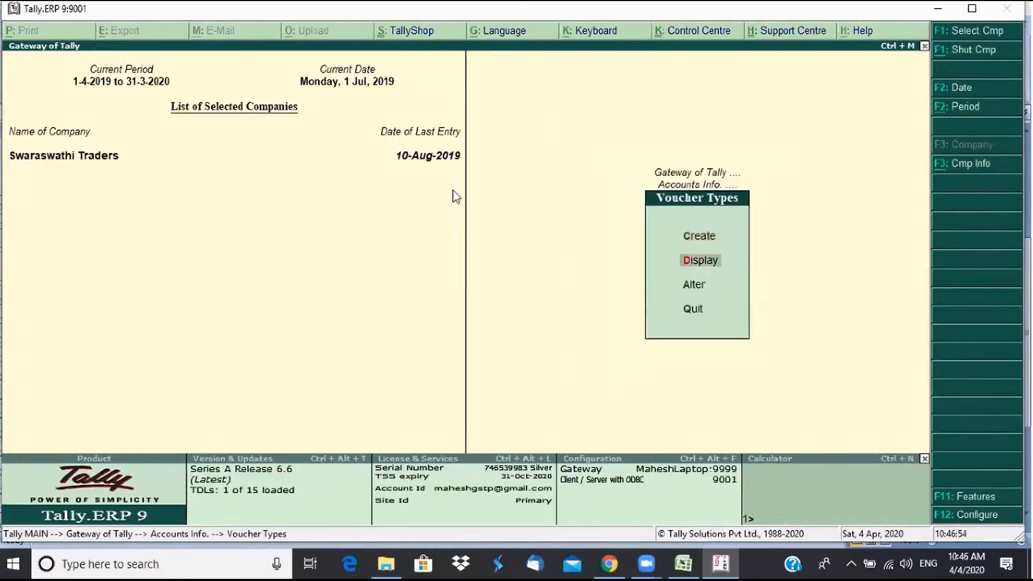
pyautogui.press('Return')
pyautogui.write('Sa')
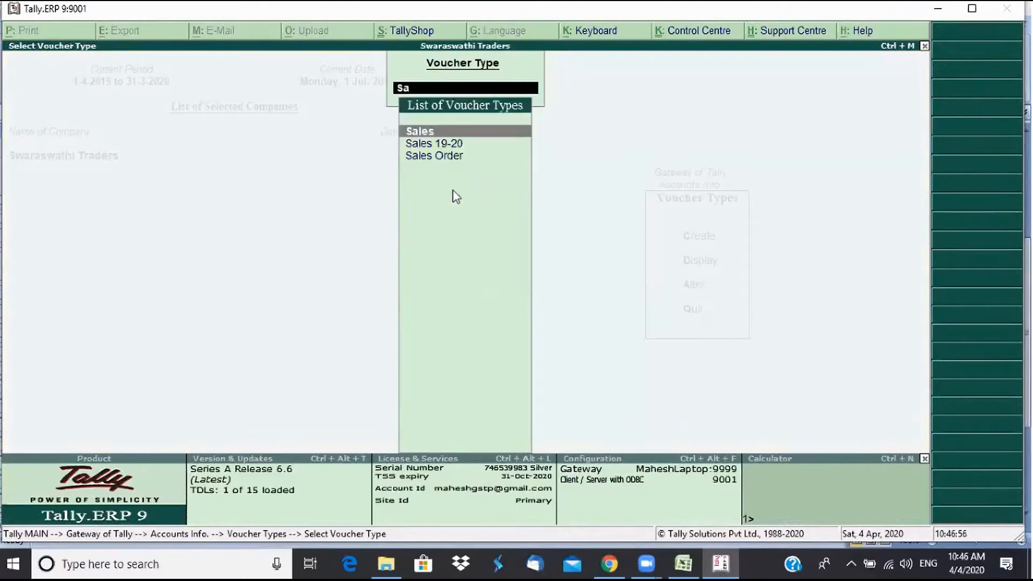
pyautogui.press('Return')
# Set the Sales voucher type's numbering method to Automatic (Manual Override), keeping Prevent duplicates at No
pyautogui.press('Return')
pyautogui.press('Return')
pyautogui.press('Return')
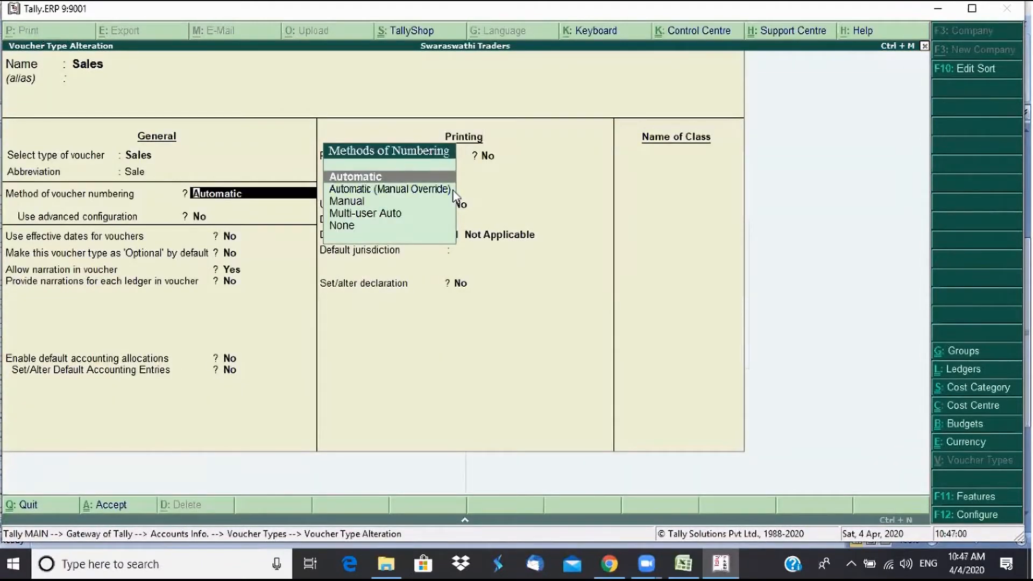
pyautogui.press('Down')
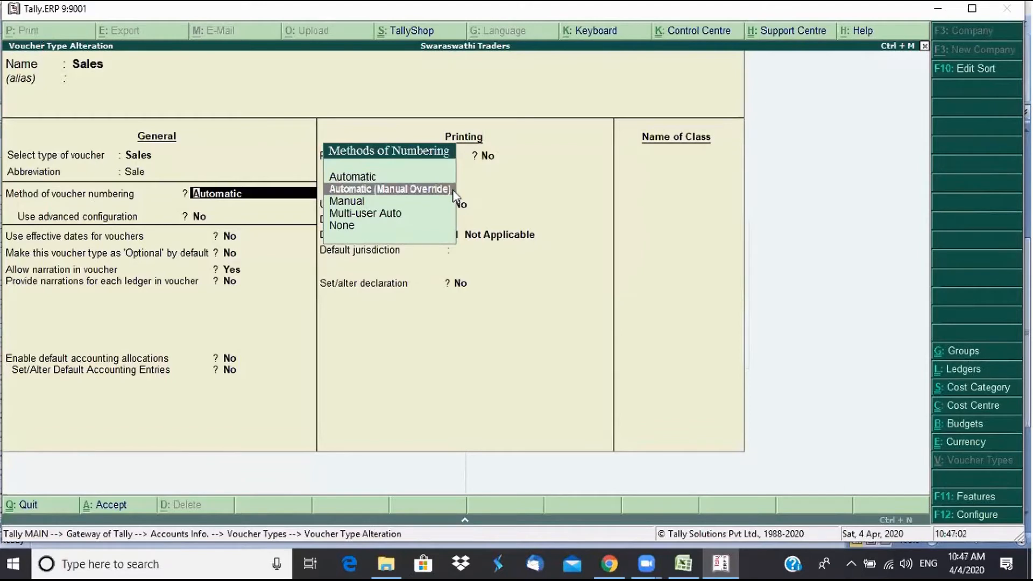
pyautogui.press('Return')
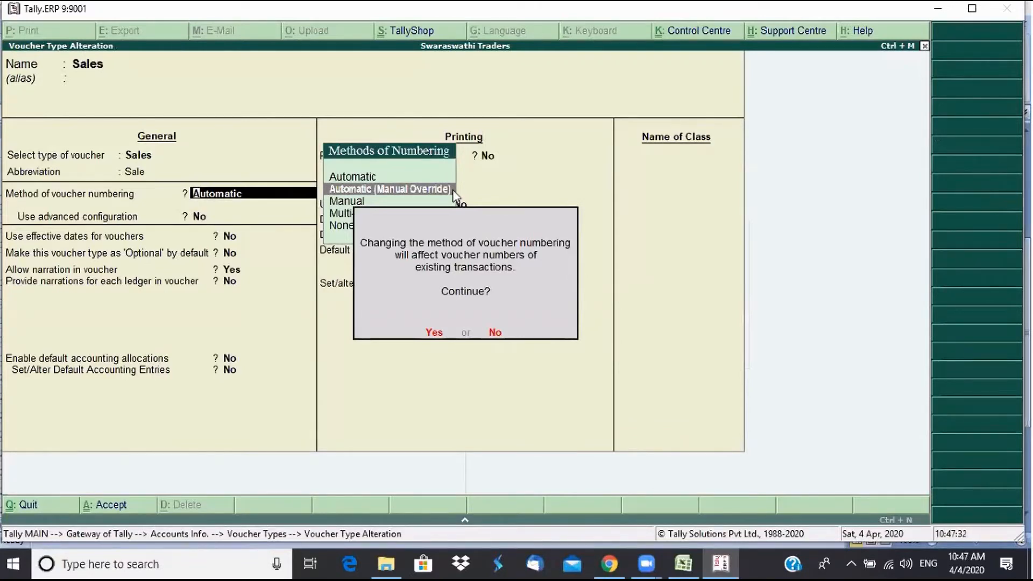
pyautogui.press('Return')
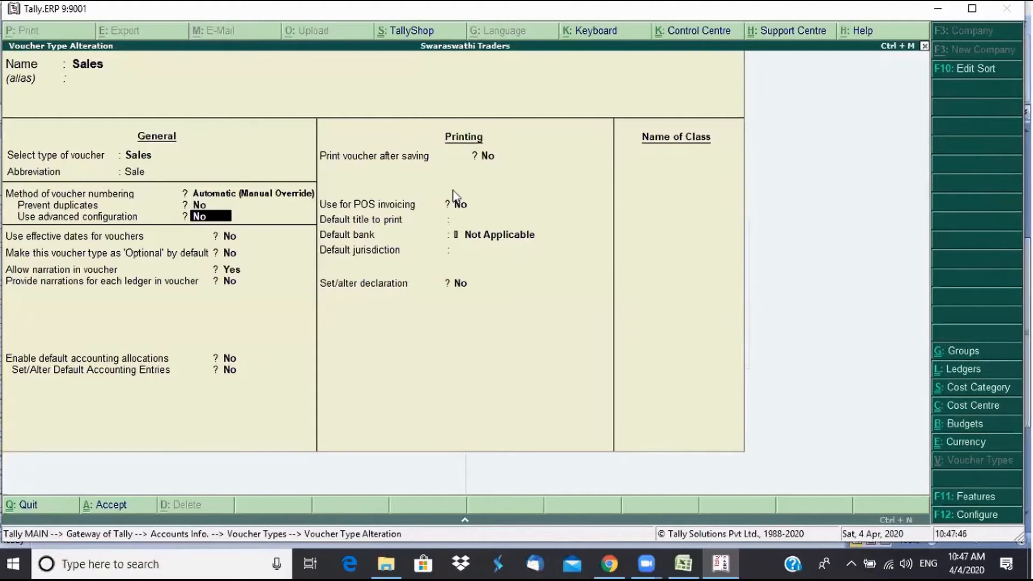
# Reconfirm Automatic (Manual Override) without advanced configuration, save the Sales voucher type and return to the Gateway of Tally
pyautogui.press('BackSpace')
pyautogui.press('BackSpace')
pyautogui.press('Return')
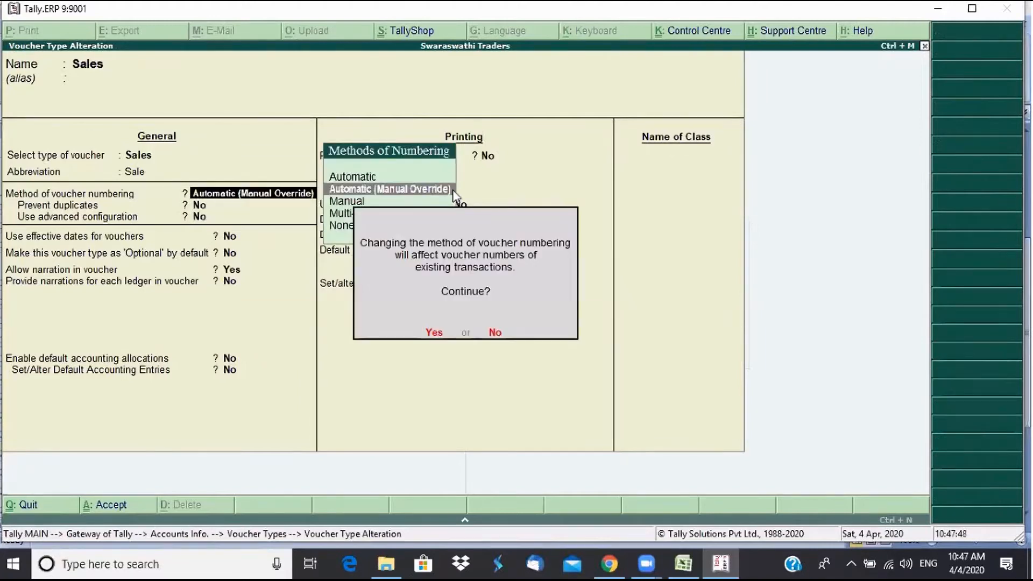
pyautogui.press('y')
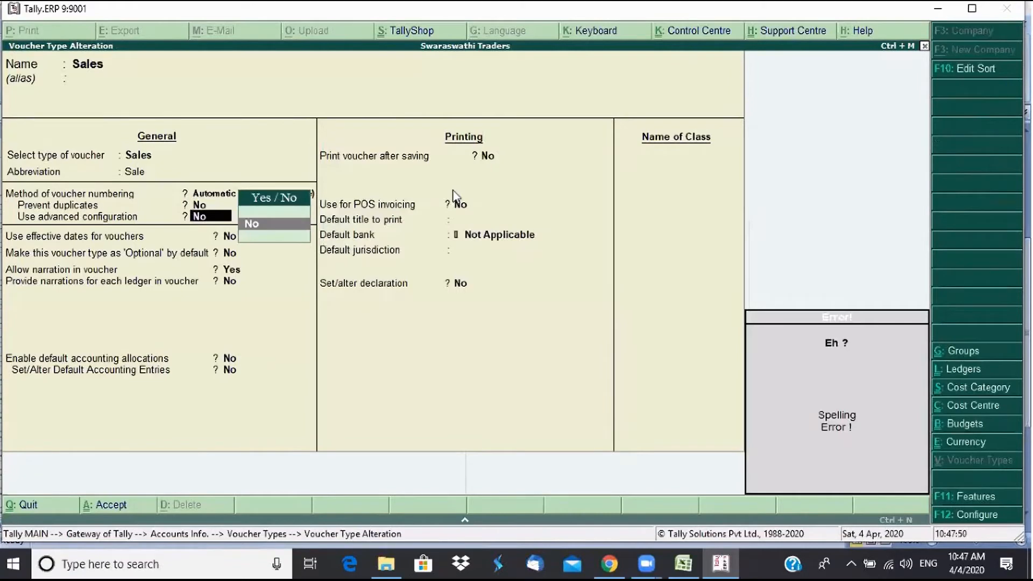
pyautogui.press('Return')
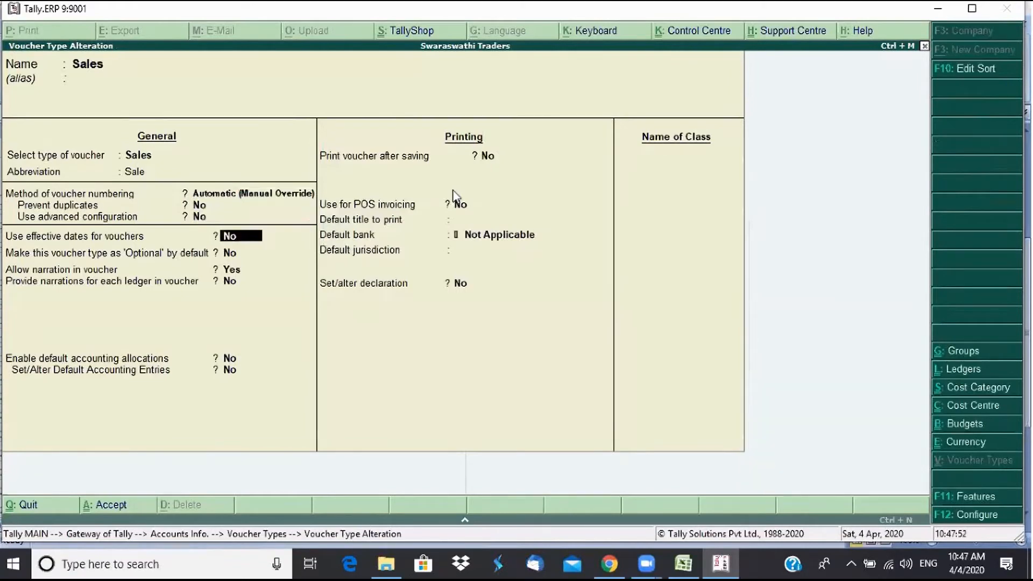
pyautogui.hotkey('ctrl', 'a')
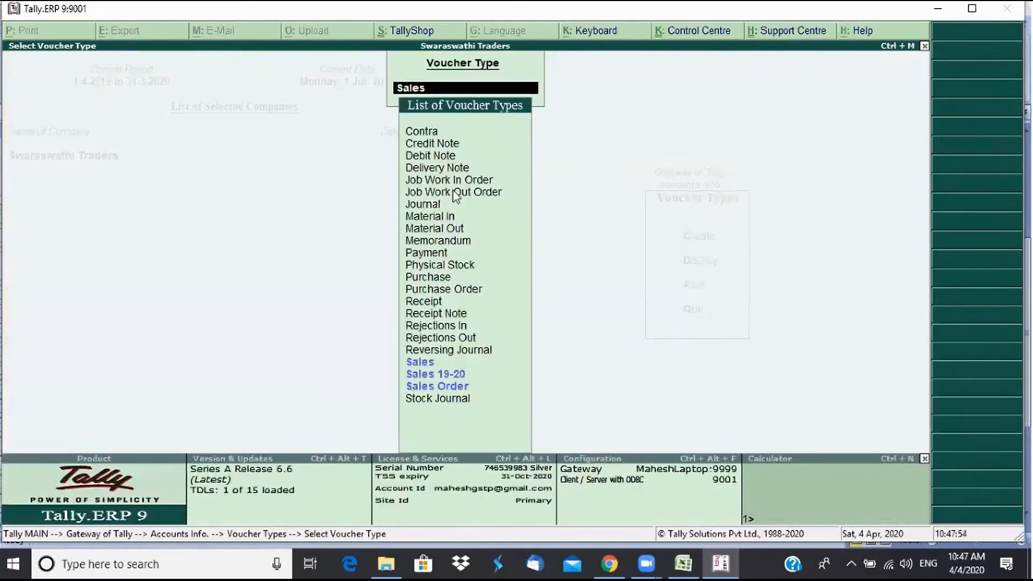
pyautogui.press('Escape')
pyautogui.press('Escape')
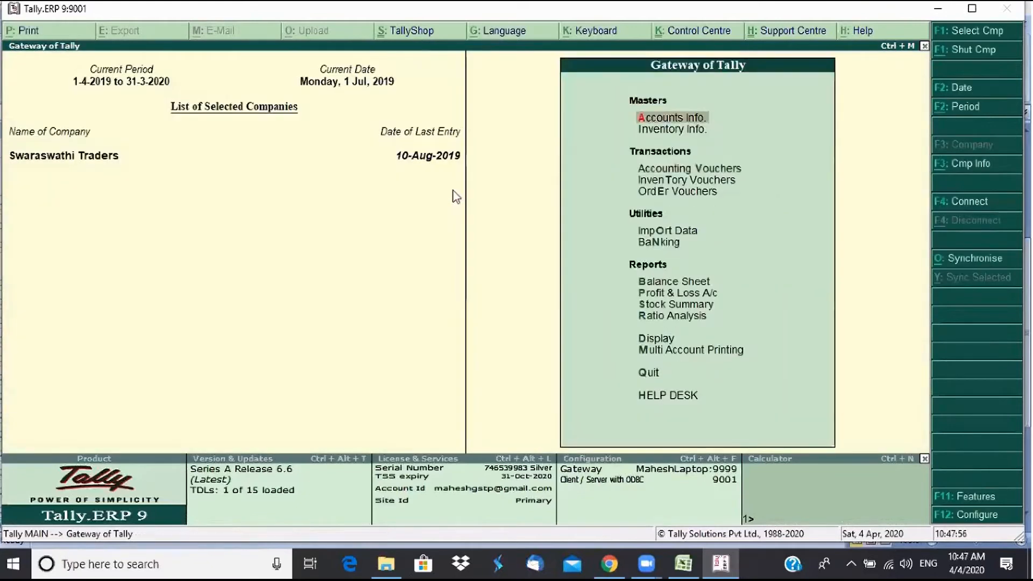
# Open accounting voucher entry and switch to the Sales voucher type with cost centre class Not Applicable
pyautogui.press('v')
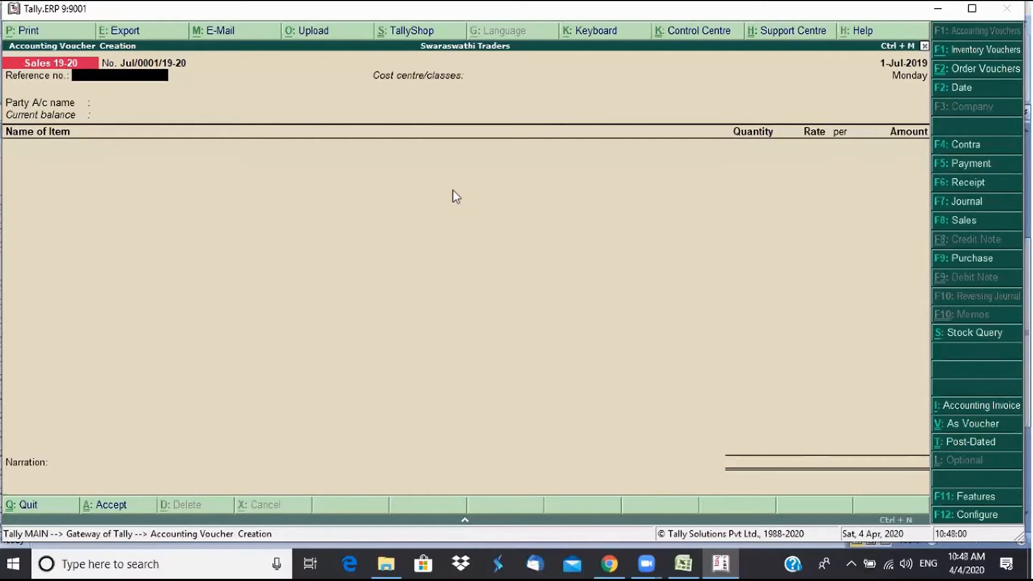
pyautogui.press('F8')
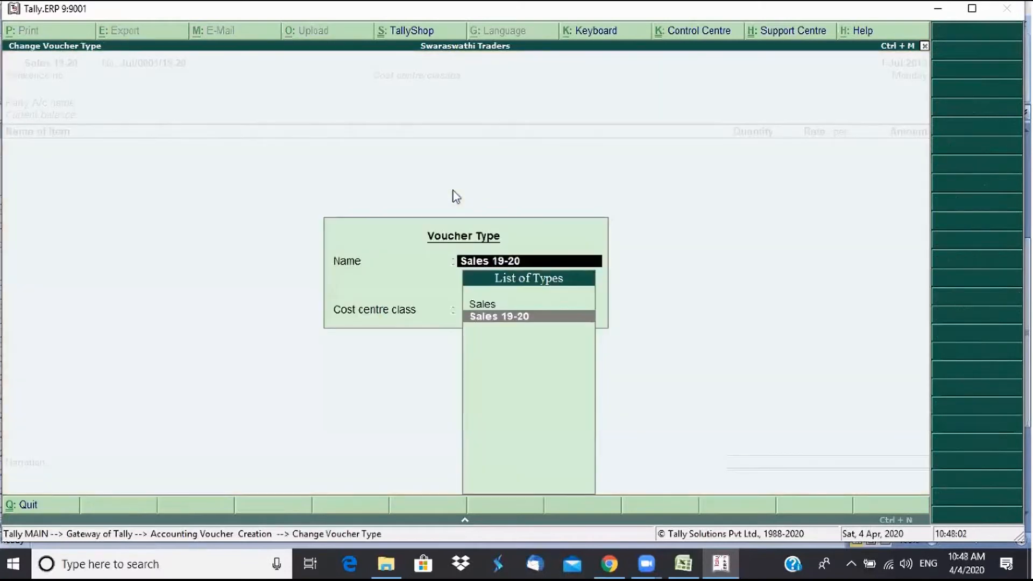
pyautogui.press('Up')
pyautogui.press('Return')
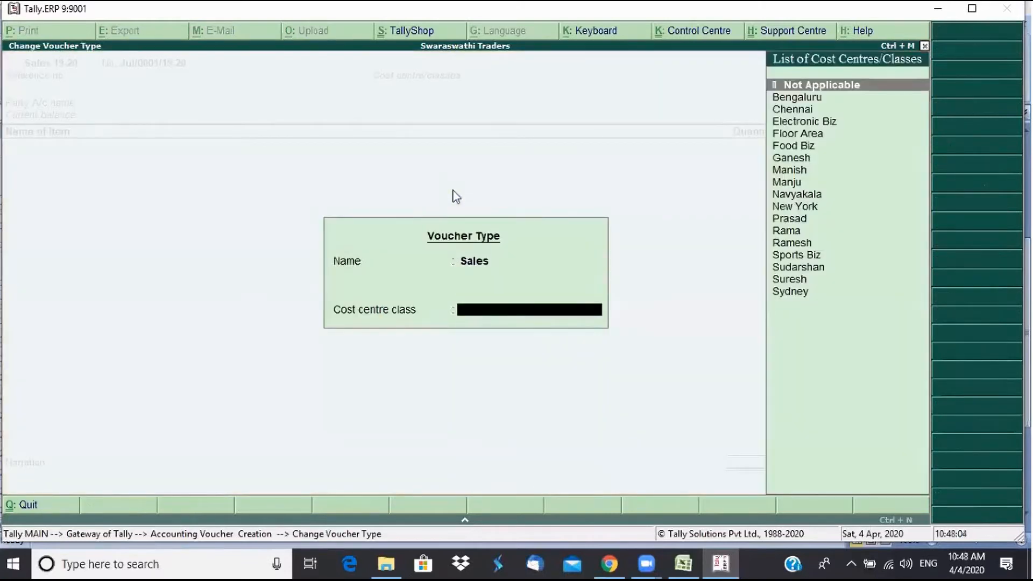
pyautogui.press('Return')
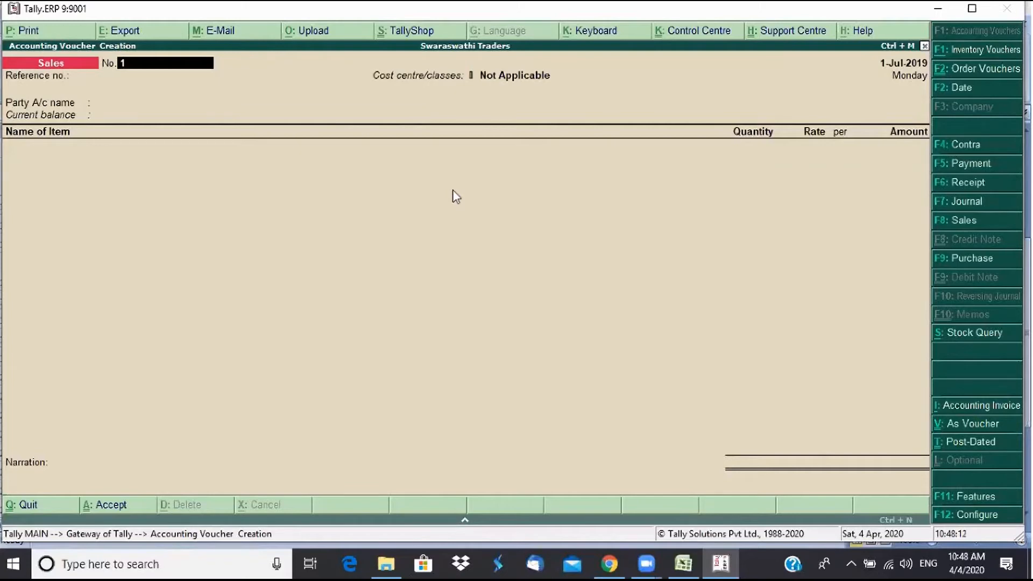
# Try 453543 as the Sales voucher's manual number and quit the voucher without saving
pyautogui.write('453543')
pyautogui.press('Escape')
pyautogui.press('Escape')
pyautogui.press('y')
# Open the Day Book, filter it to Sales vouchers, and check the entry in detailed and condensed form
pyautogui.press('d')
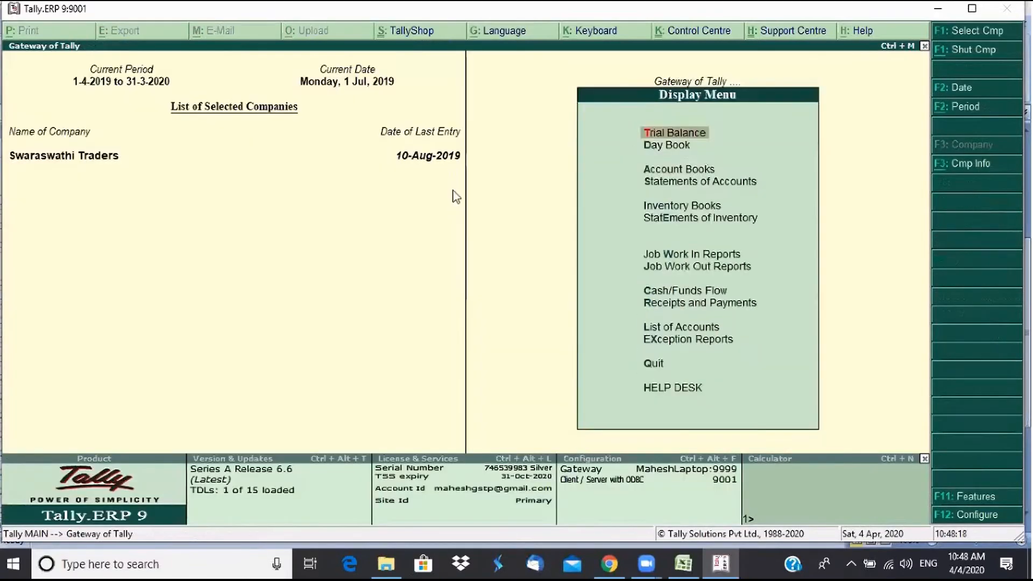
pyautogui.press('a')
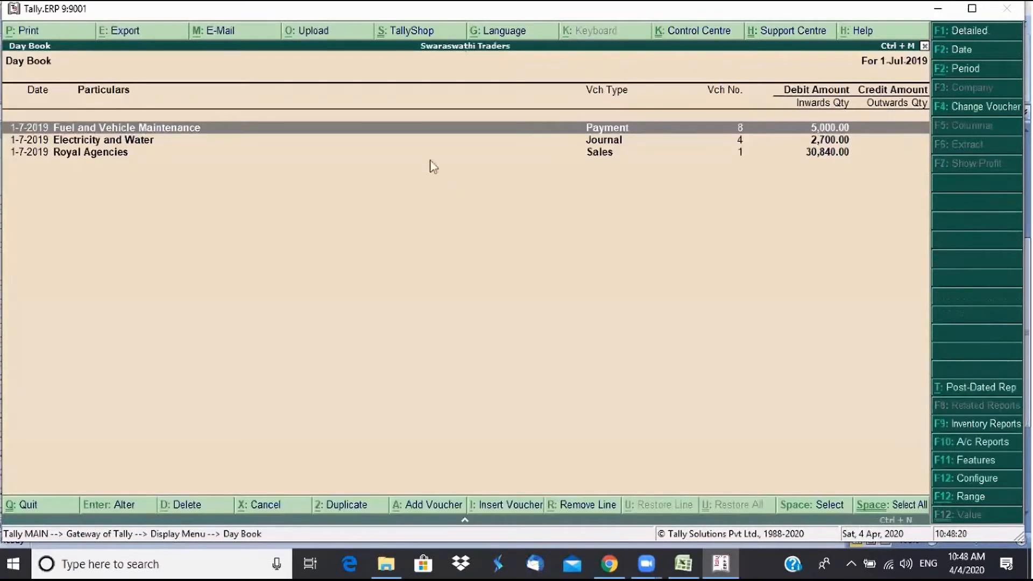
pyautogui.click(964, 111)
pyautogui.write('Sa')
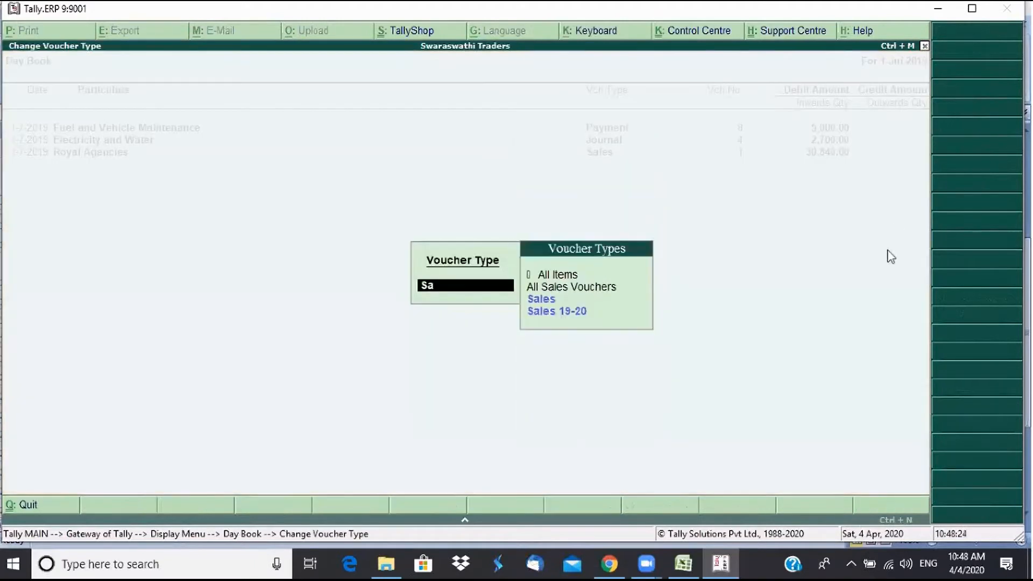
pyautogui.press('Return')
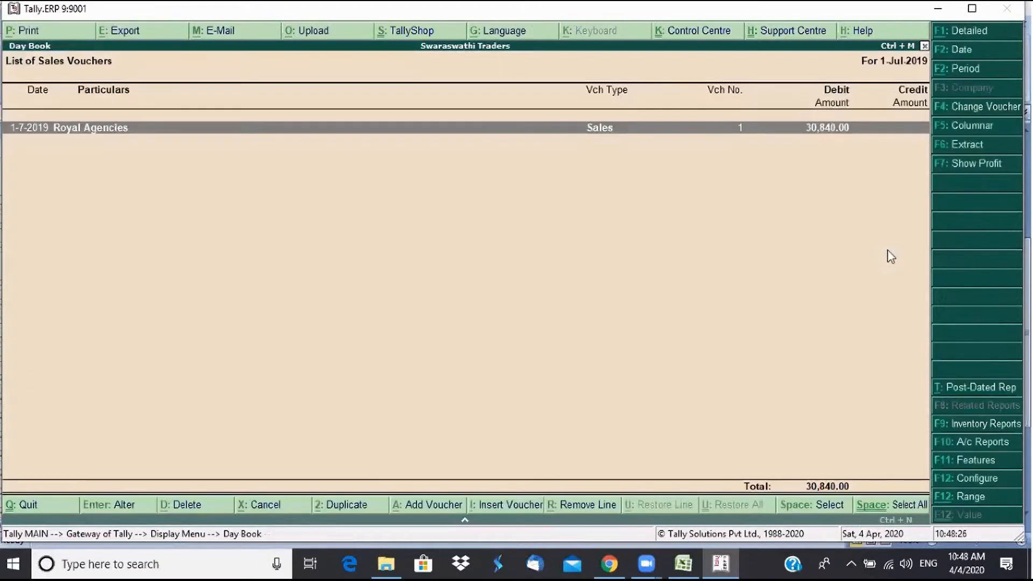
pyautogui.hotkey('alt', 'F1')
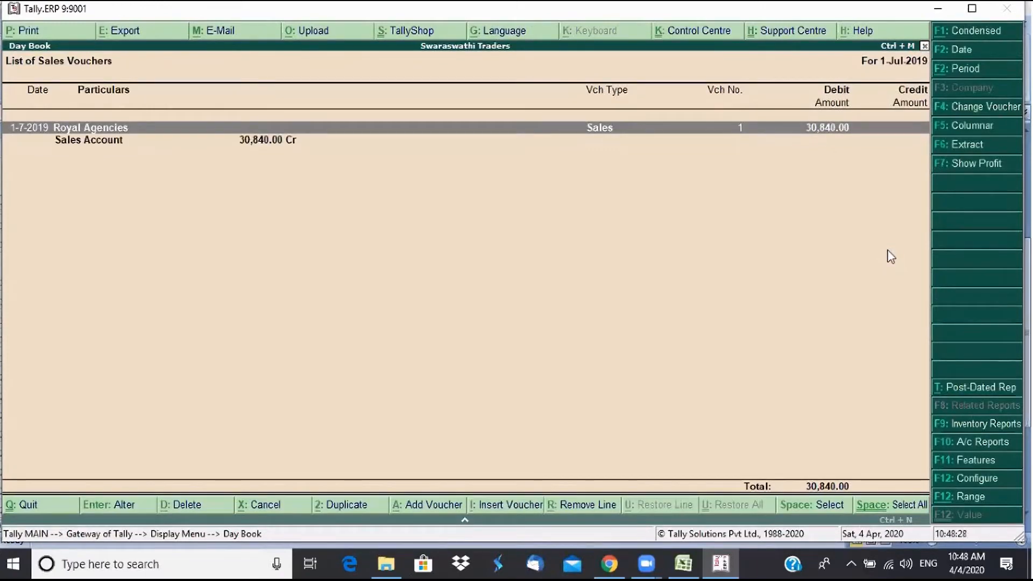
pyautogui.hotkey('alt', 'F1')
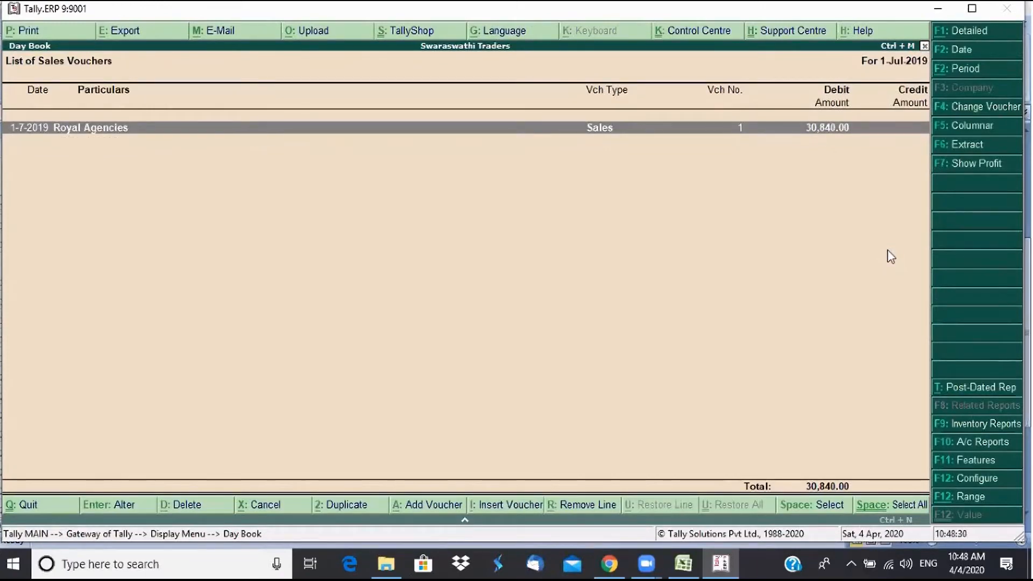
# Extend the Day Book's range to 1-Apr-2019 to 10-Aug-2019 and go through the voucher numbers of the sales entries
pyautogui.press('F2')
pyautogui.press('BackSpace')
pyautogui.press('Return')
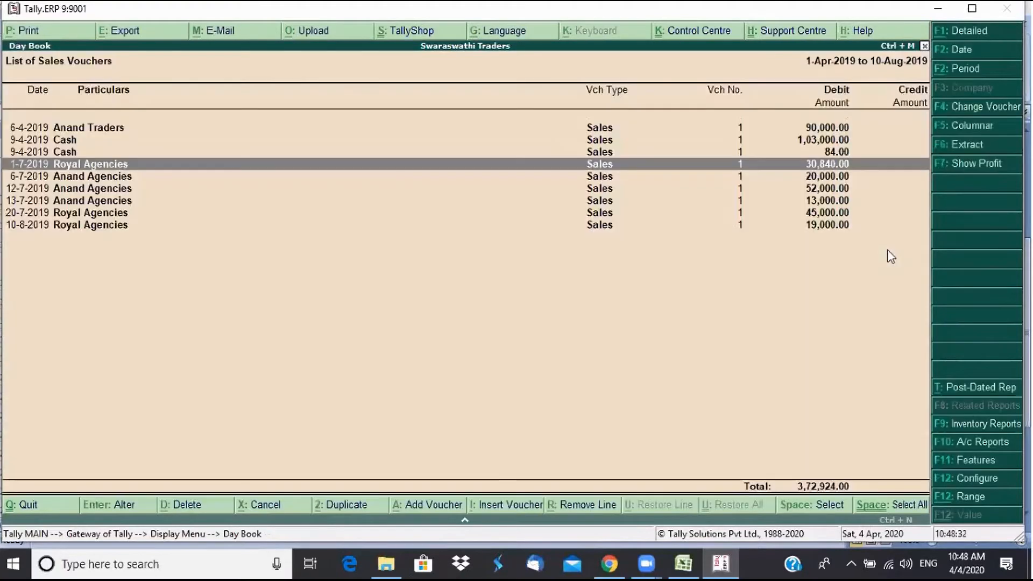
pyautogui.press('Up')
pyautogui.press('Up')
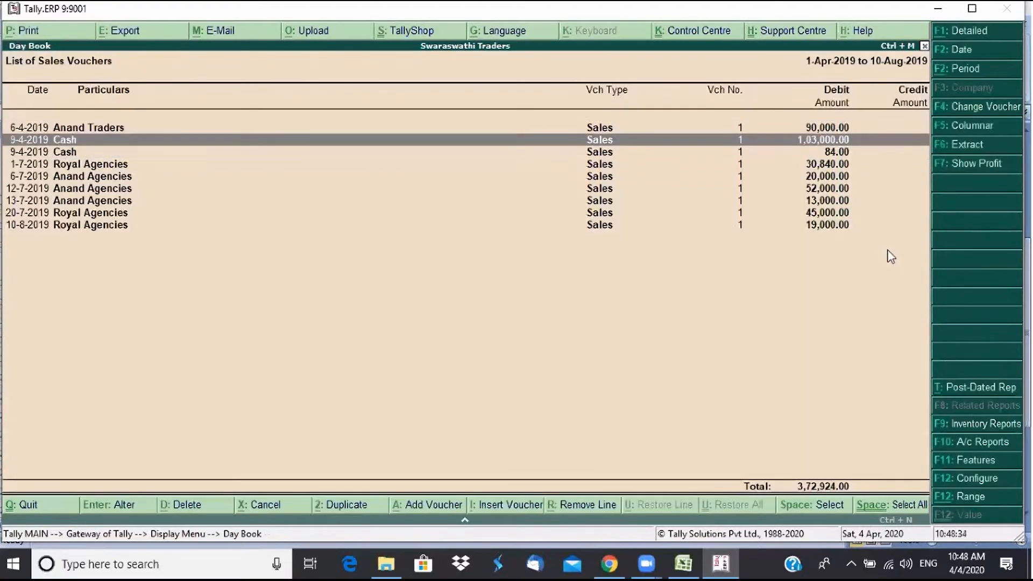
pyautogui.press('Down')
pyautogui.press('Down')
pyautogui.press('Down')
pyautogui.press('Down')
pyautogui.press('Down')
pyautogui.press('Down')
pyautogui.press('Down')
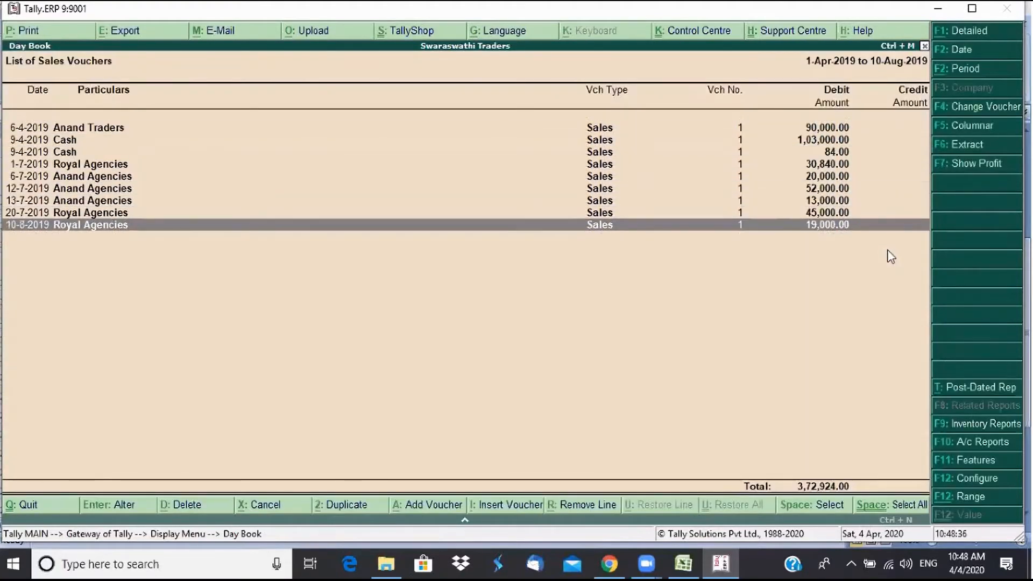
# Open the 9-4-2019 Cash sales voucher for 1,03,000.00, set its voucher number to 2 and save it
pyautogui.press('Up')
pyautogui.press('Up')
pyautogui.press('Up')
pyautogui.press('Up')
pyautogui.press('Up')
pyautogui.press('Up')
pyautogui.press('Up')
pyautogui.press('Return')
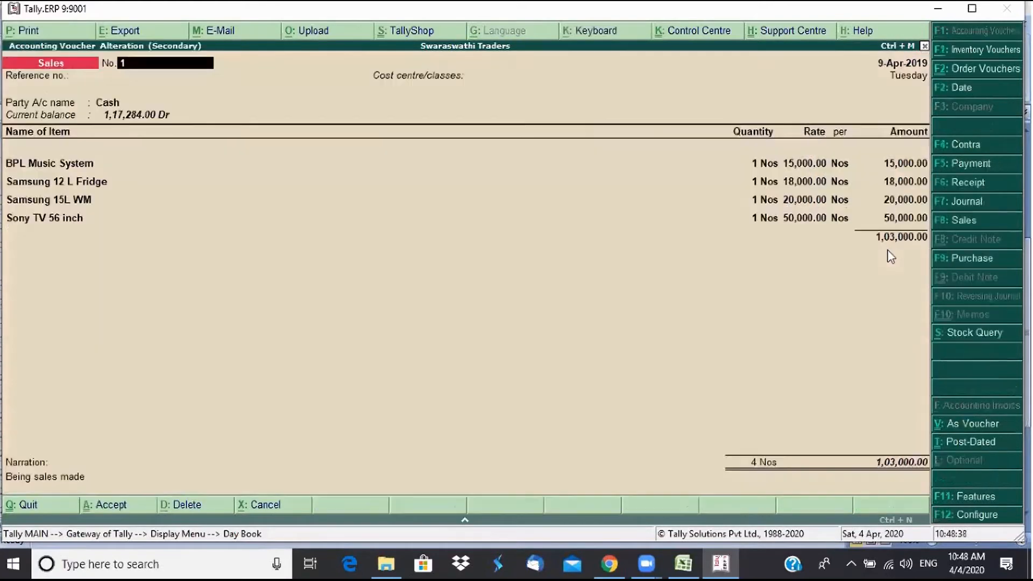
pyautogui.write('2')
pyautogui.press('Return')
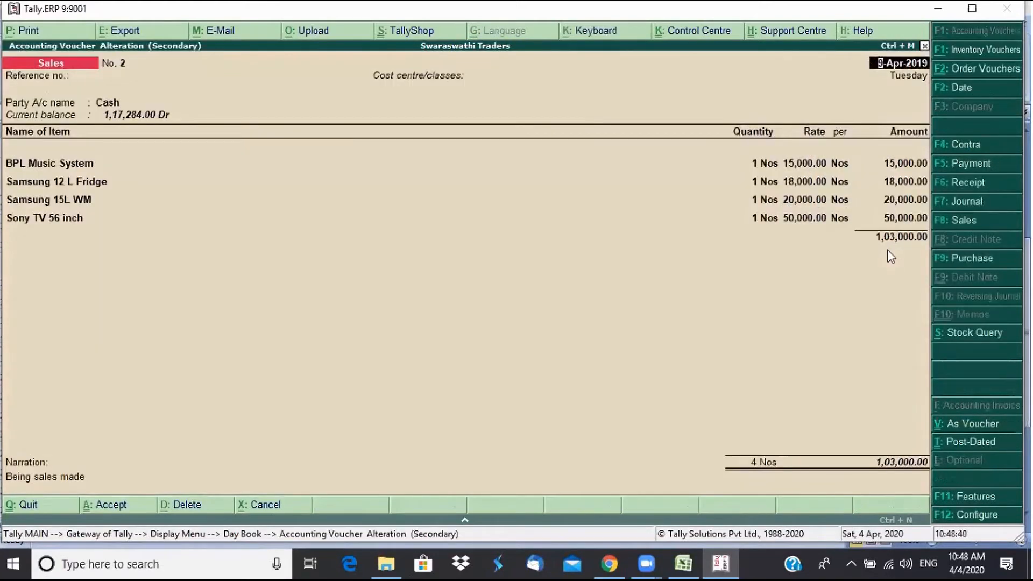
pyautogui.hotkey('ctrl', 'a')
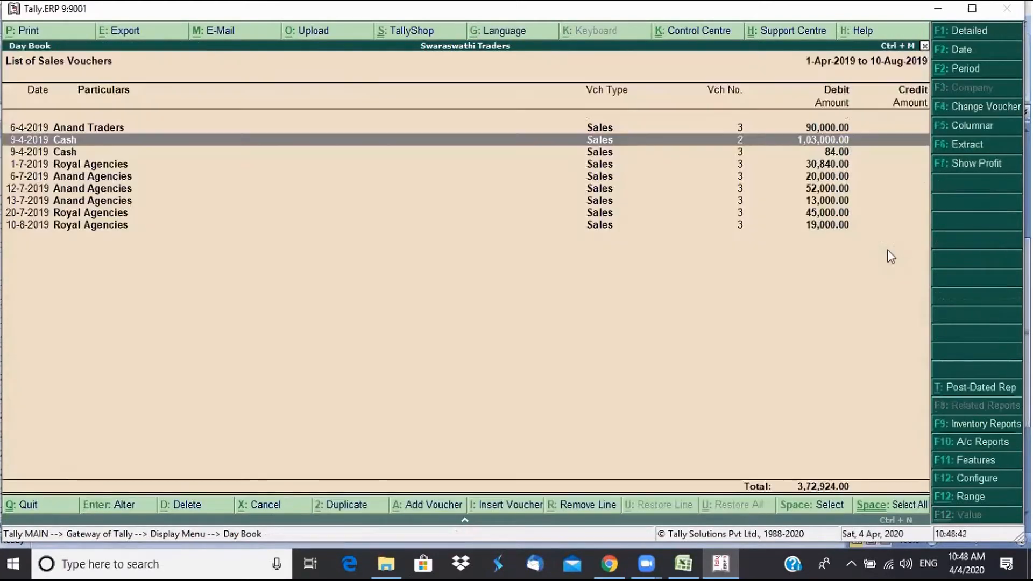
# Examine how the voucher numbers of the other sales entries in the Day Book respond to the manual renumbering
pyautogui.press('Down')
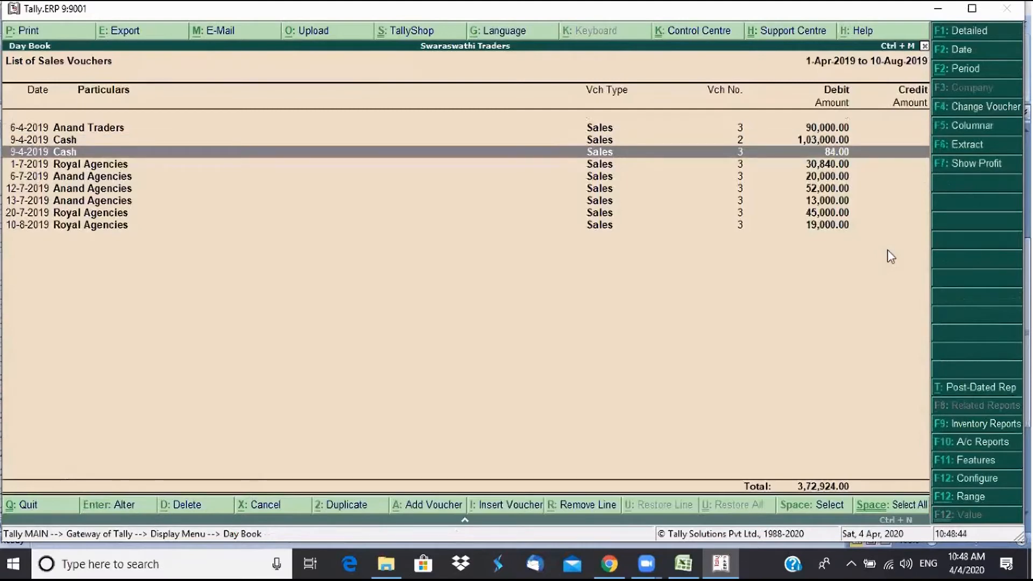
pyautogui.press('Down')
pyautogui.press('Up')
pyautogui.press('Up')
pyautogui.press('Up')
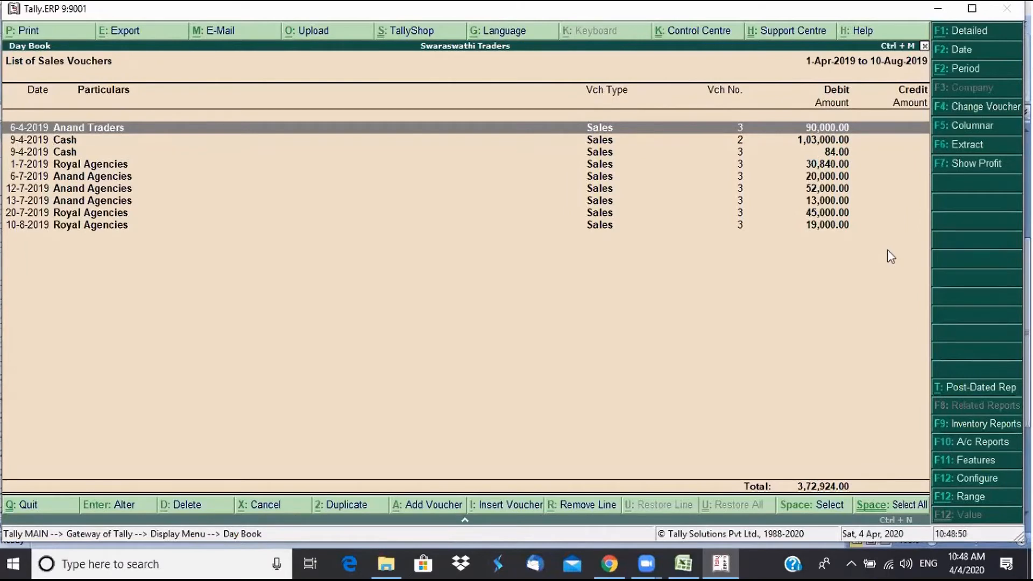
pyautogui.press('F2')
pyautogui.press('Escape')
# Set the voucher number of the 6-4-2019 Anand Traders sale for 90,000.00 to 1 and save it
pyautogui.press('Down')
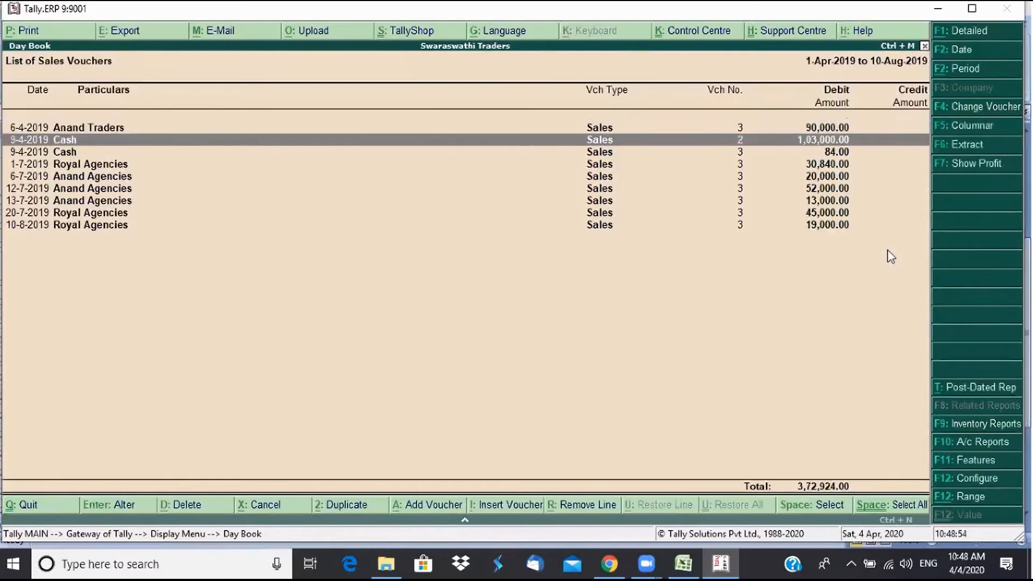
pyautogui.press('Up')
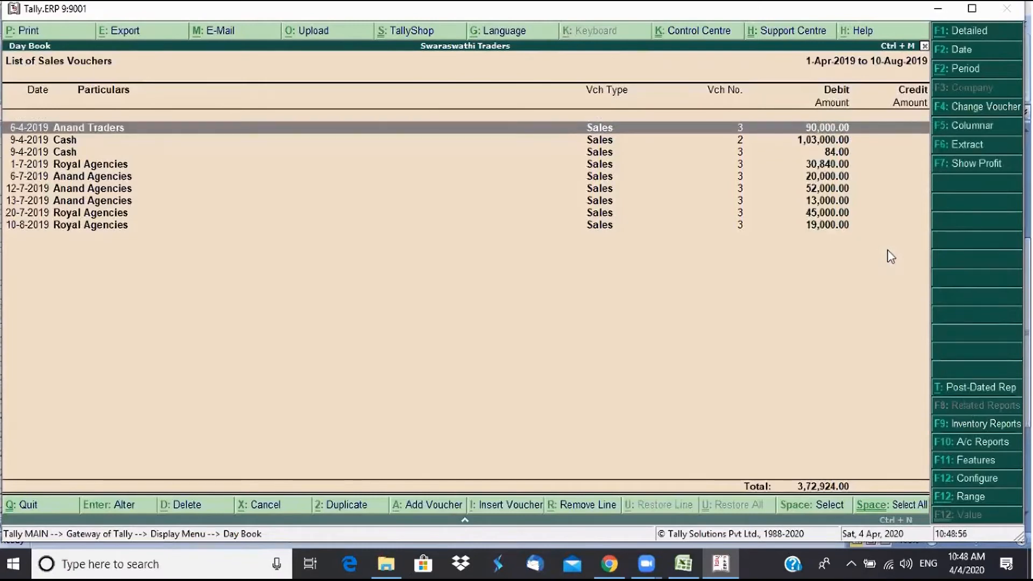
pyautogui.press('Return')
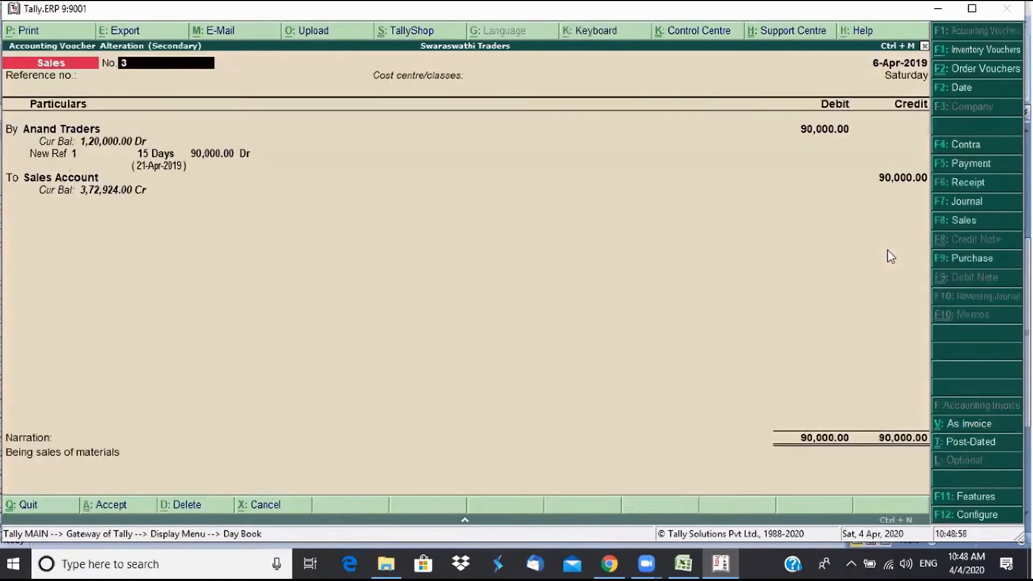
pyautogui.write('1')
pyautogui.press('Return')
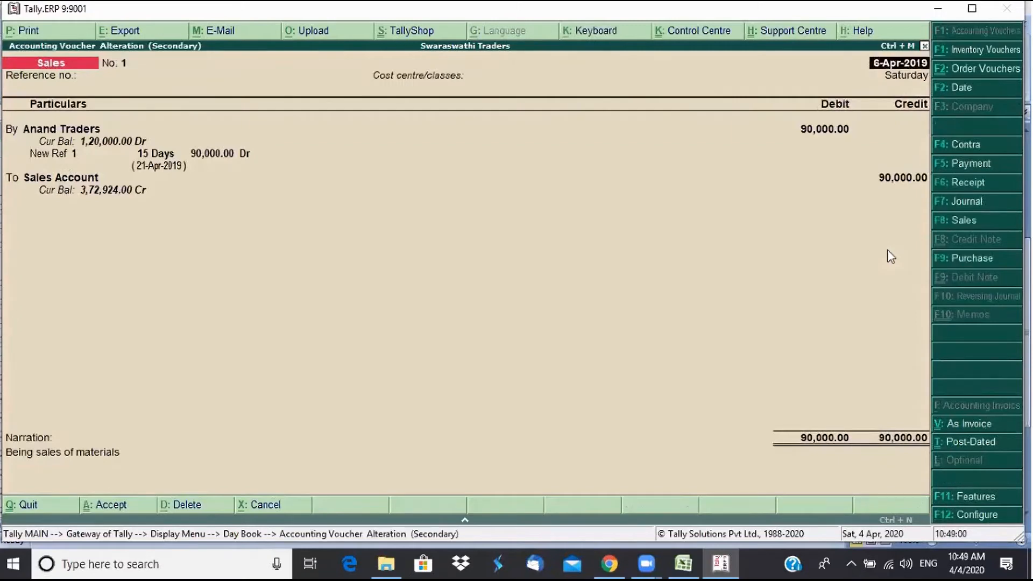
pyautogui.hotkey('ctrl', 'a')
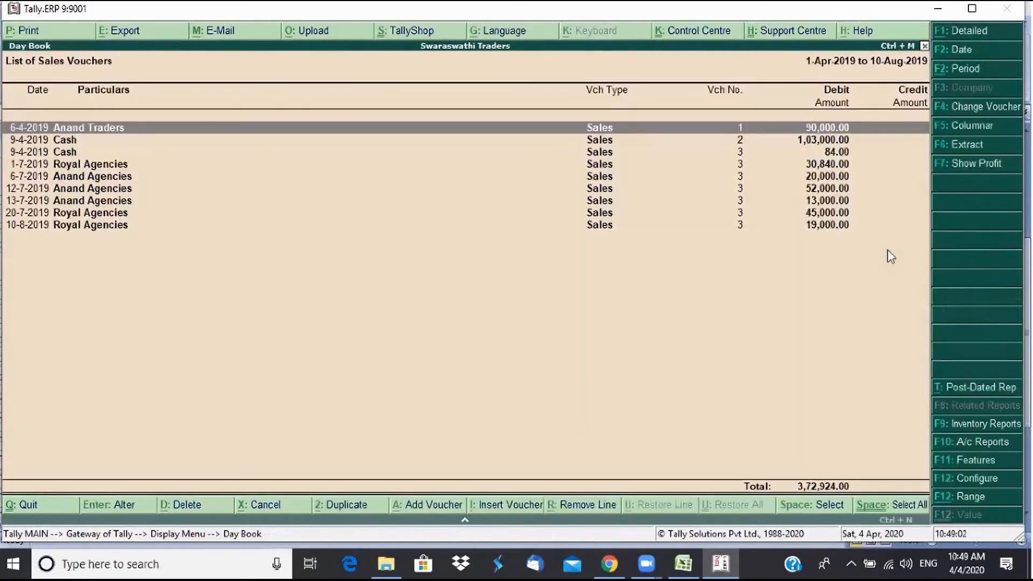
# Try to renumber the 1-7-2019 Royal Agencies sales voucher as 4, stepping through its fields to the first item's cost allocation
pyautogui.press('Down')
pyautogui.press('Down')
pyautogui.press('Down')
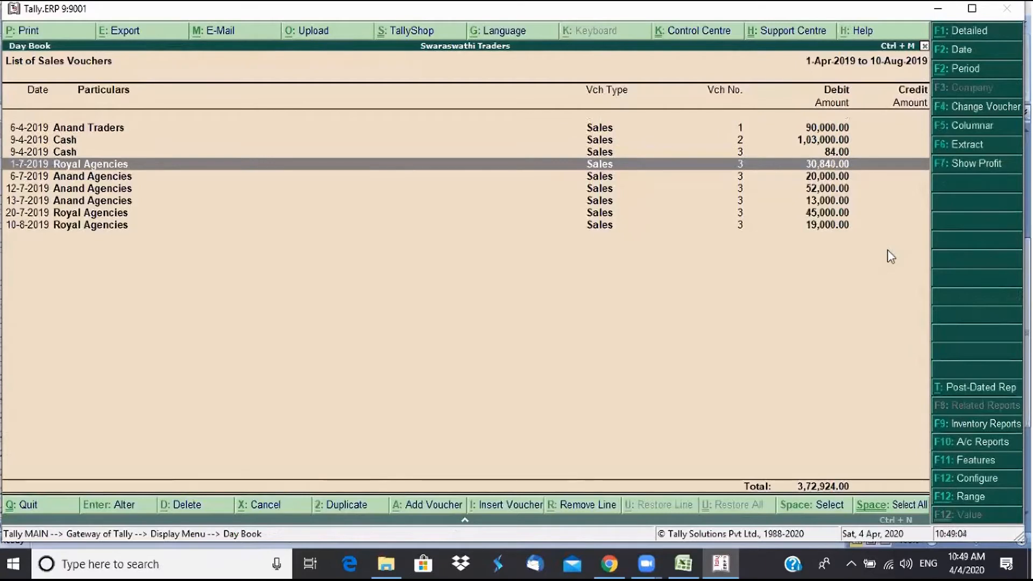
pyautogui.press('Return')
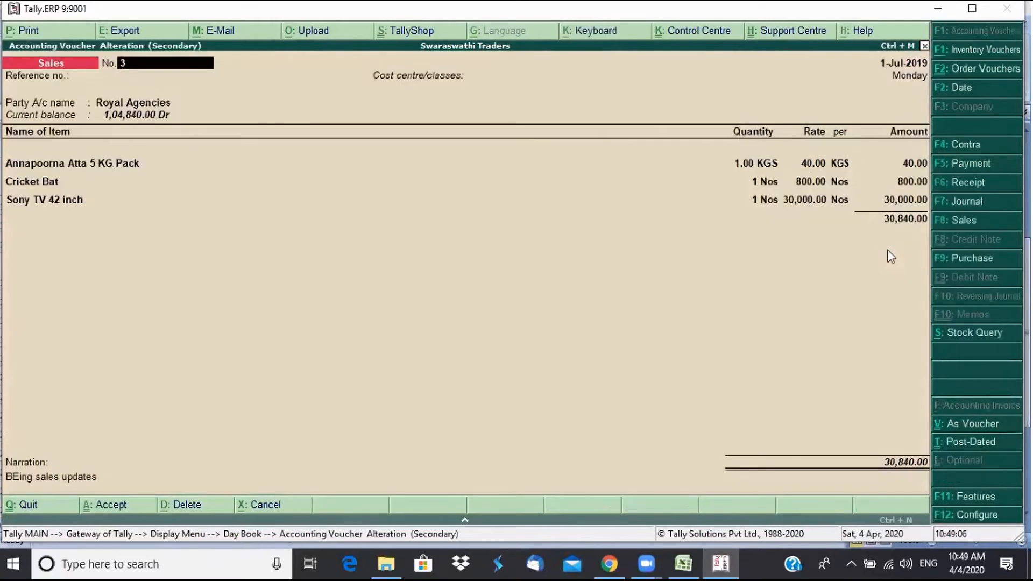
pyautogui.write('4')
pyautogui.press('Return')
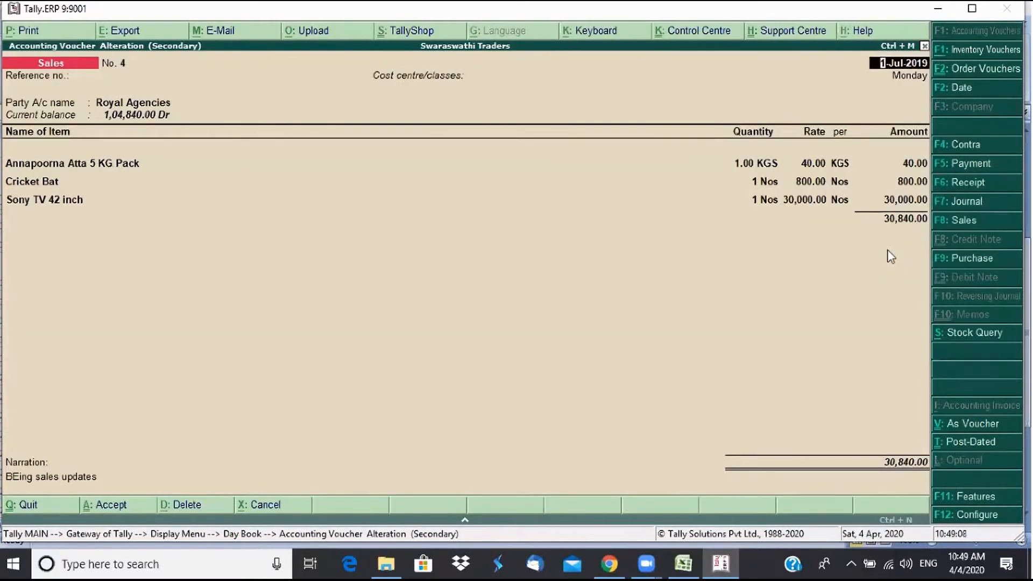
pyautogui.press('Return')
pyautogui.press('Return')
pyautogui.press('Return')
pyautogui.press('Return')
pyautogui.press('Return')
pyautogui.press('Return')
pyautogui.press('Return')
pyautogui.press('Return')
pyautogui.press('Return')
pyautogui.press('Return')
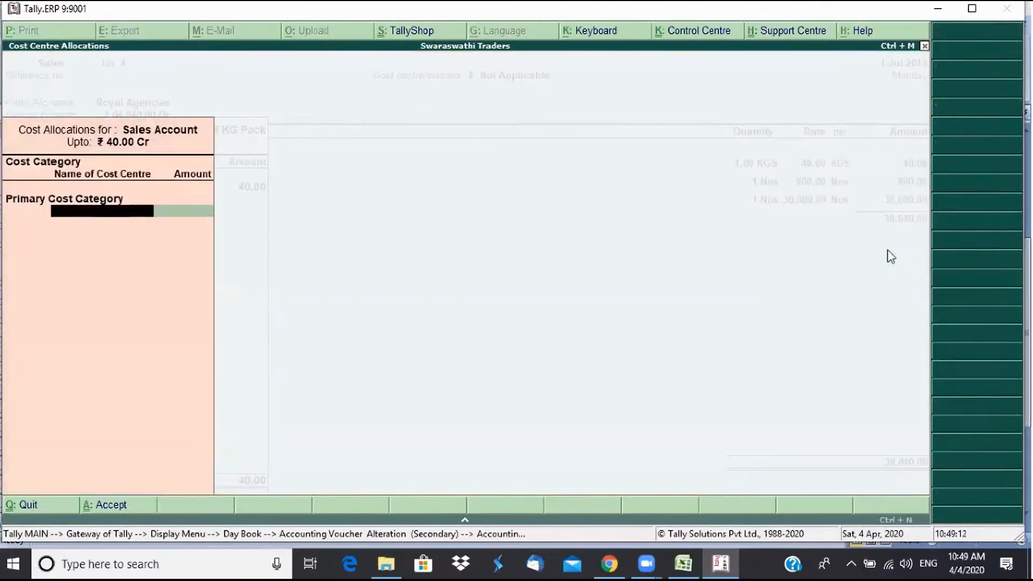
# Allocate the Annapoorna Atta item's 40.00 to Electronic Biz under Line of Biz, and abandon the voucher alteration
pyautogui.press('BackSpace')
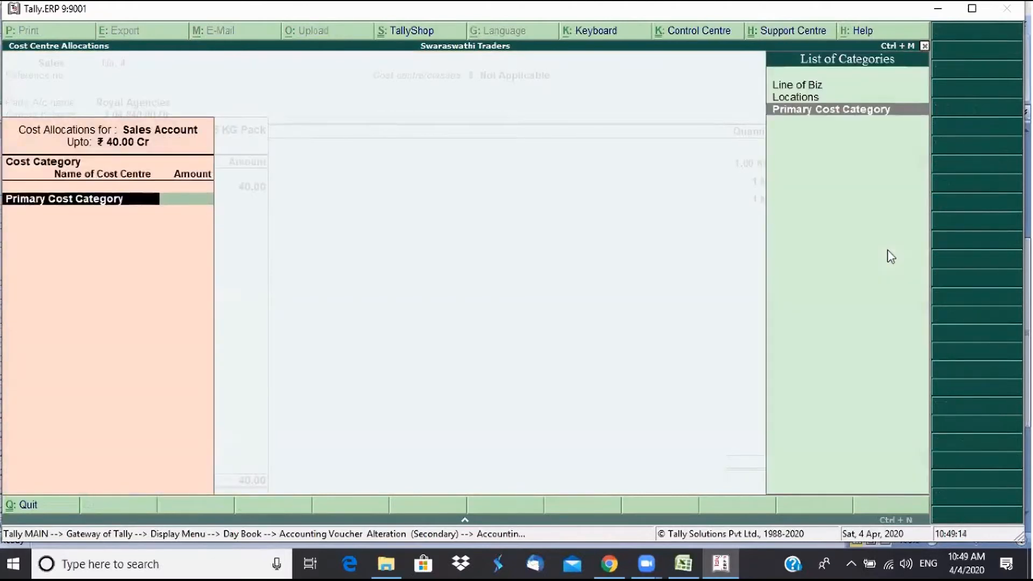
pyautogui.press('Up')
pyautogui.press('Up')
pyautogui.press('Return')
pyautogui.press('Return')
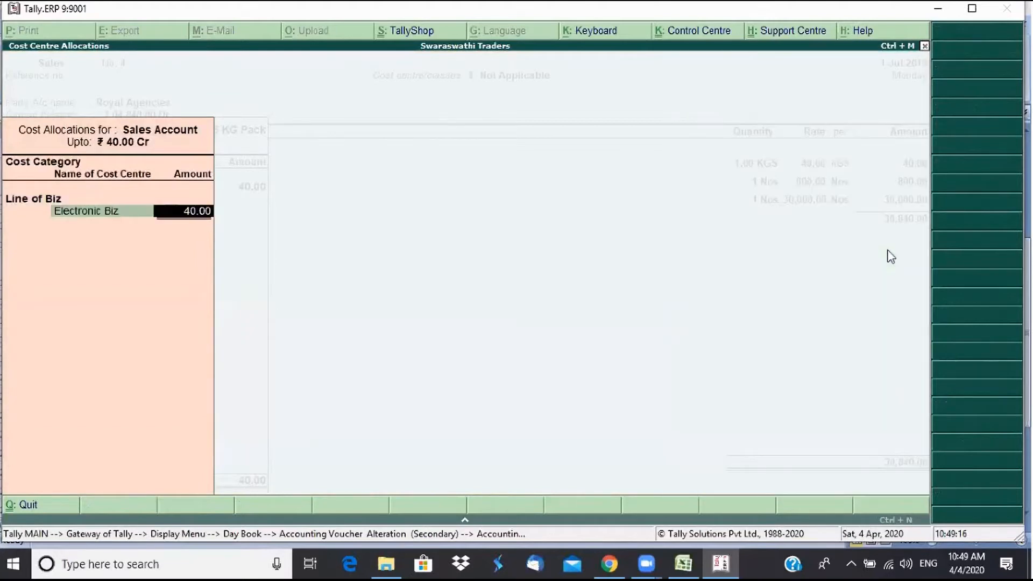
pyautogui.press('Return')
pyautogui.press('Return')
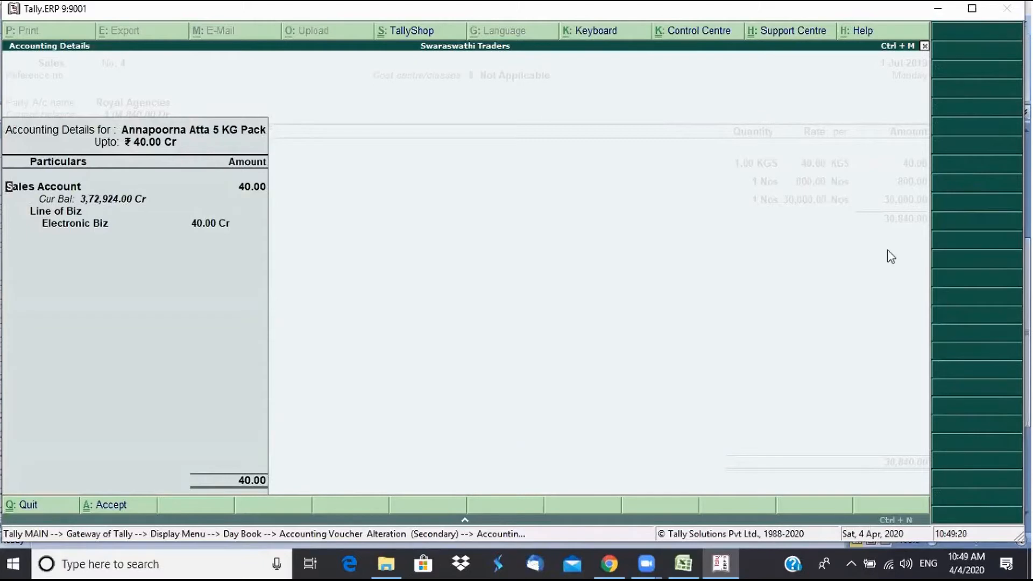
pyautogui.press('Escape')
pyautogui.press('Return')
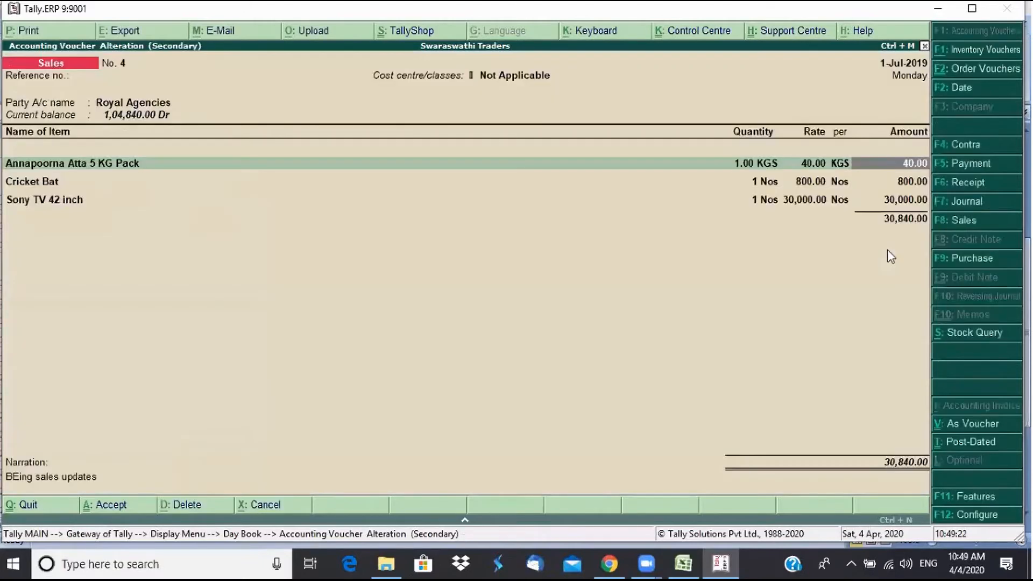
pyautogui.press('Escape')
pyautogui.press('Return')
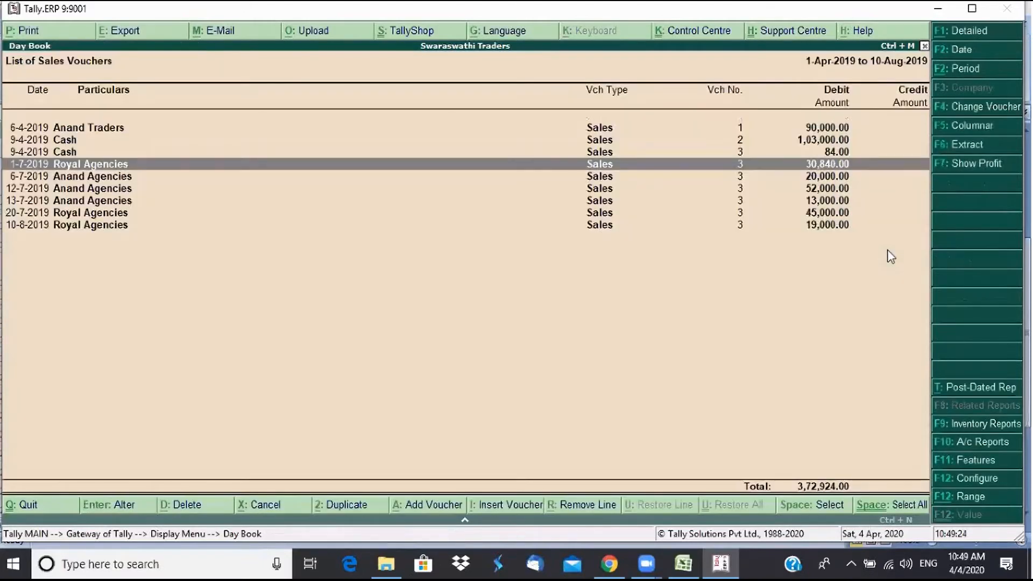
# Try voucher number 5 on the 1-7-2019 Royal Agencies sale, discard the alteration and return to the Gateway of Tally
pyautogui.press('Up')
pyautogui.press('Up')
pyautogui.press('Up')
pyautogui.press('Down')
pyautogui.press('Down')
pyautogui.press('Down')
pyautogui.press('Down')
pyautogui.press('Down')
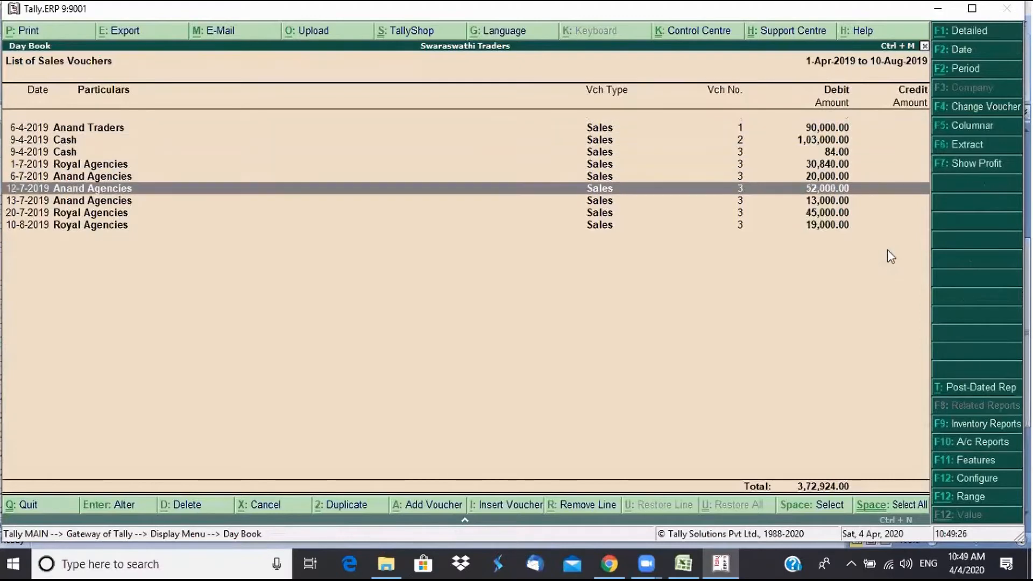
pyautogui.press('Up')
pyautogui.press('Up')
pyautogui.press('Return')
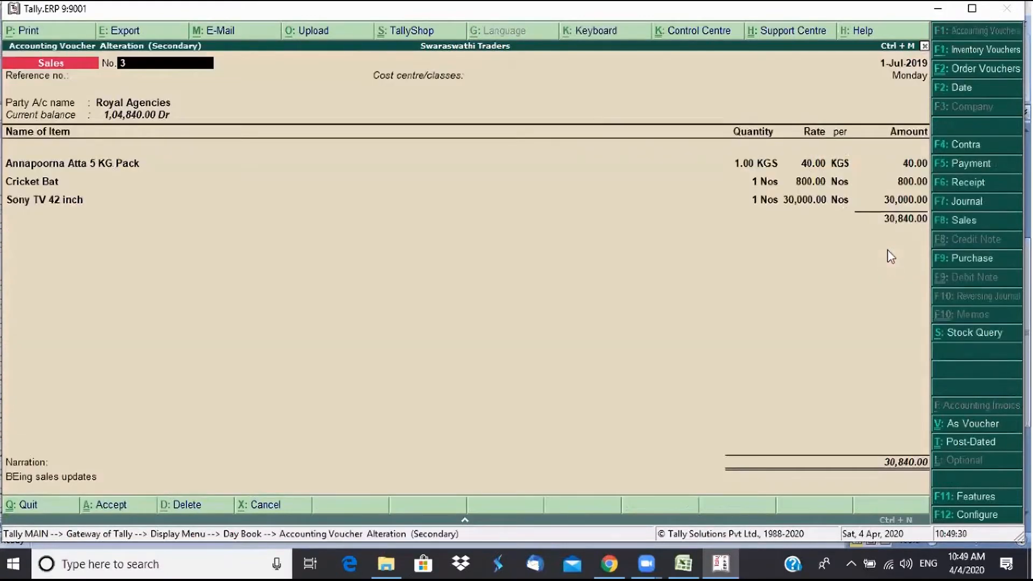
pyautogui.press('Return')
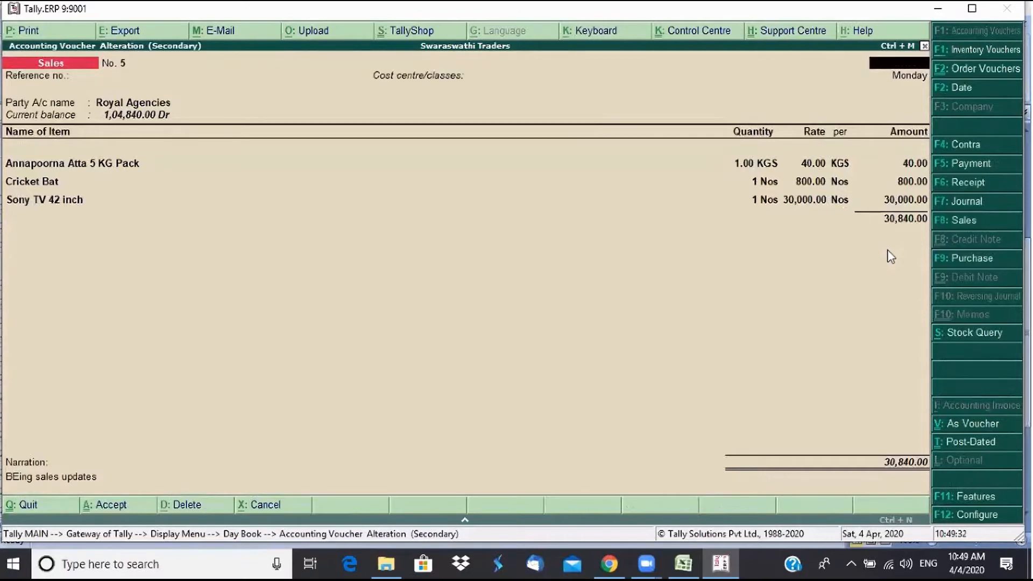
pyautogui.press('Escape')
pyautogui.press('y')
pyautogui.press('Escape')
pyautogui.press('Escape')
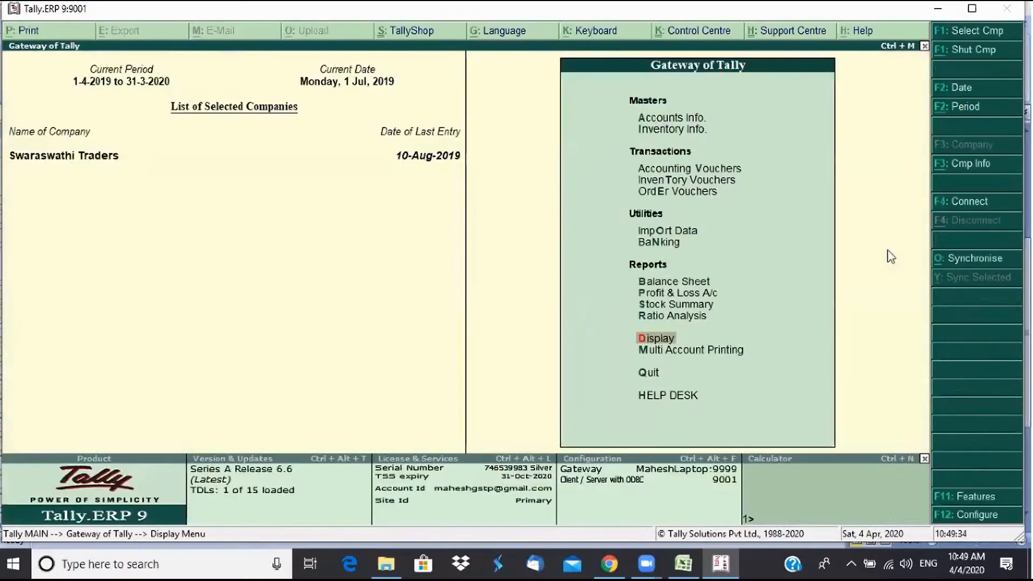
# Start a new sales voucher, change its date to 11-8-2019, and leave the entry without saving
pyautogui.press('a')
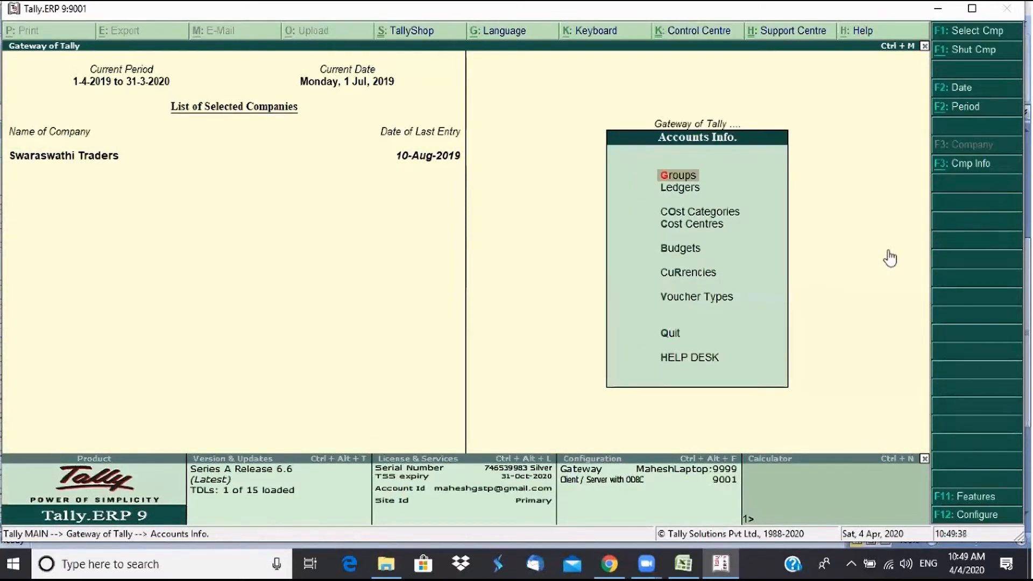
pyautogui.press('Escape')
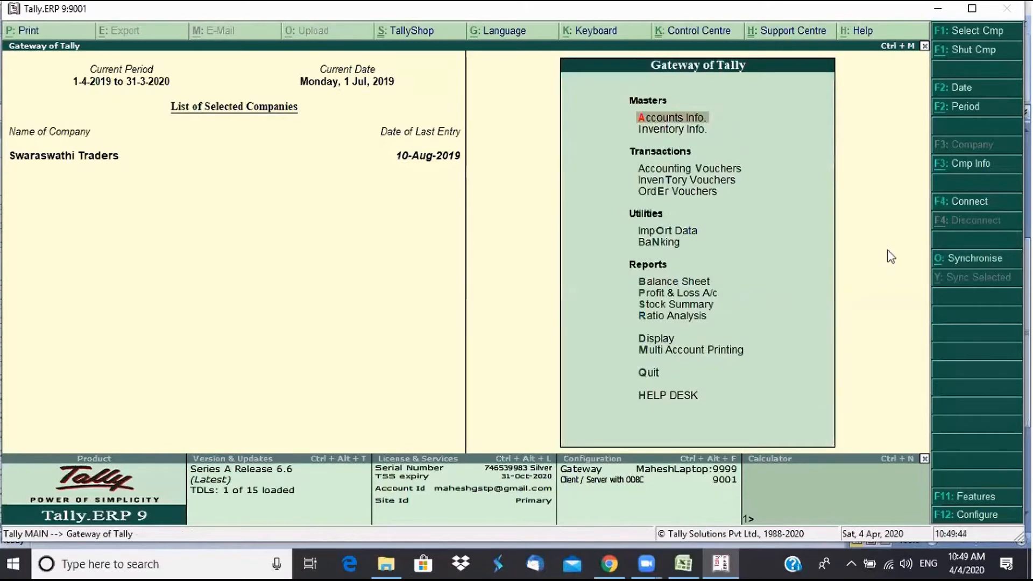
pyautogui.press('v')
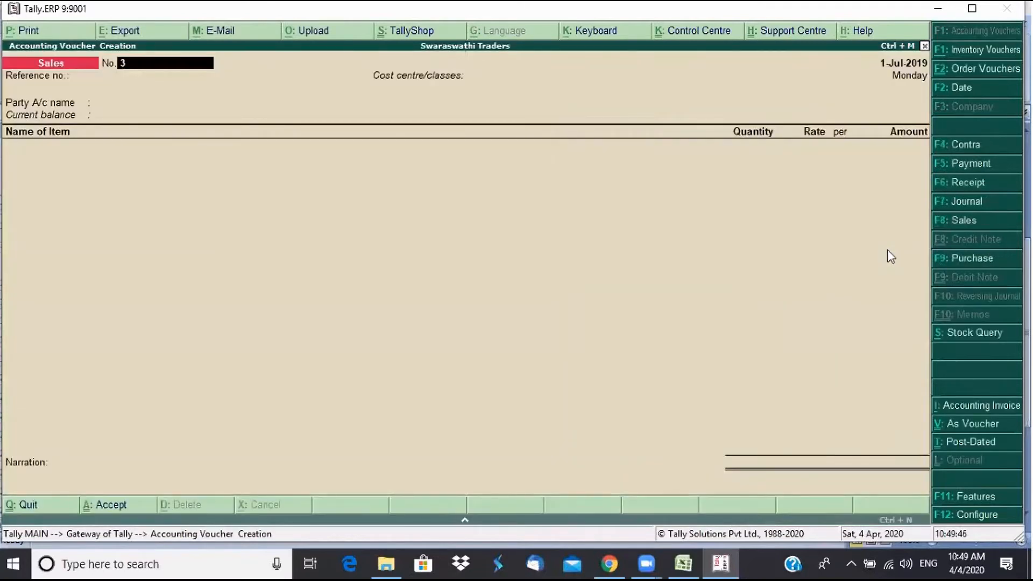
pyautogui.press('F2')
pyautogui.write('11 8')
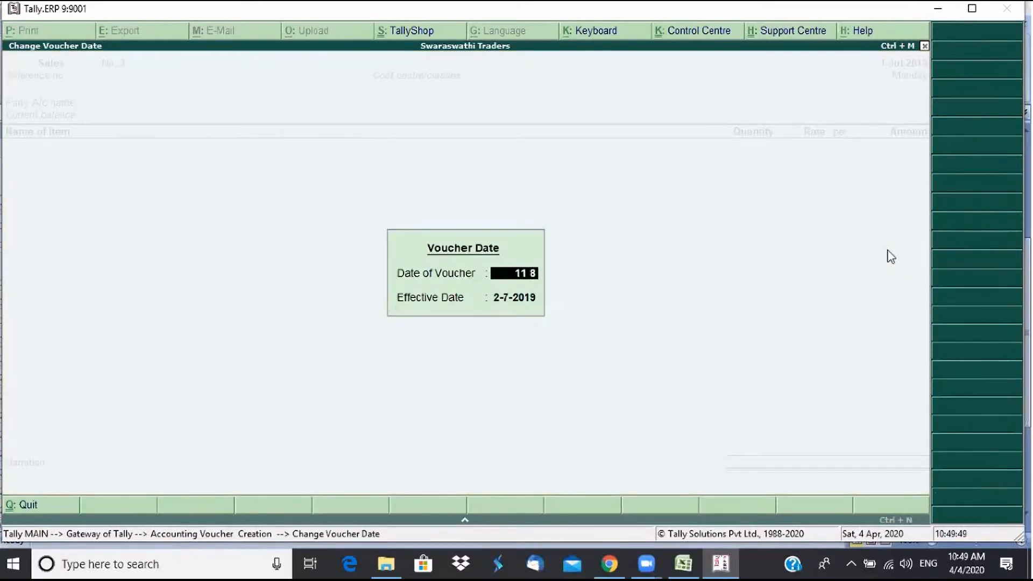
pyautogui.press('Return')
pyautogui.press('Return')
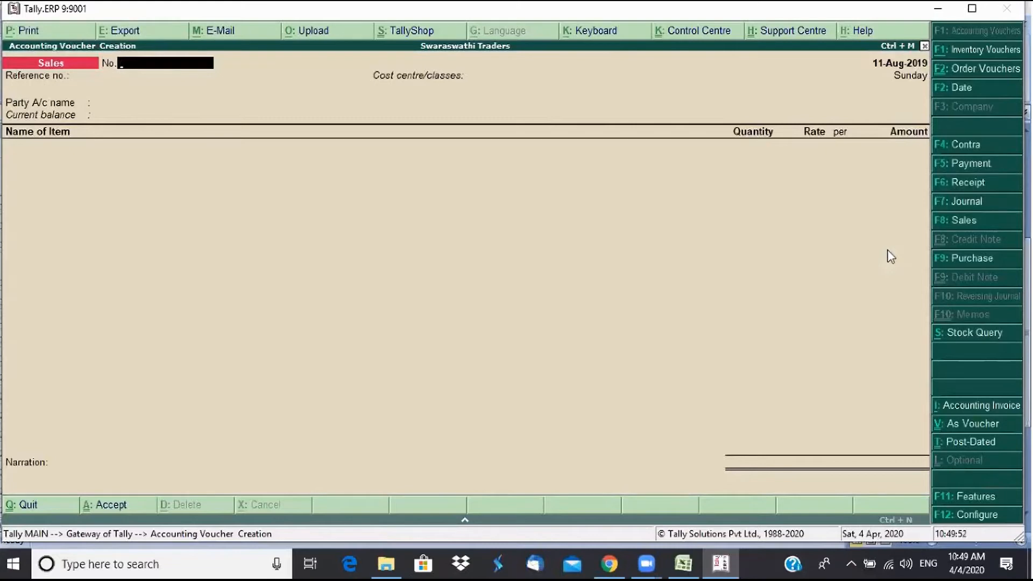
pyautogui.press('Escape')
pyautogui.press('Return')
# Open the Day Book for 1-Apr-2019 to 10-Aug-2019, check the voucher numbers of the sales entries, and leave the report
pyautogui.press('d')
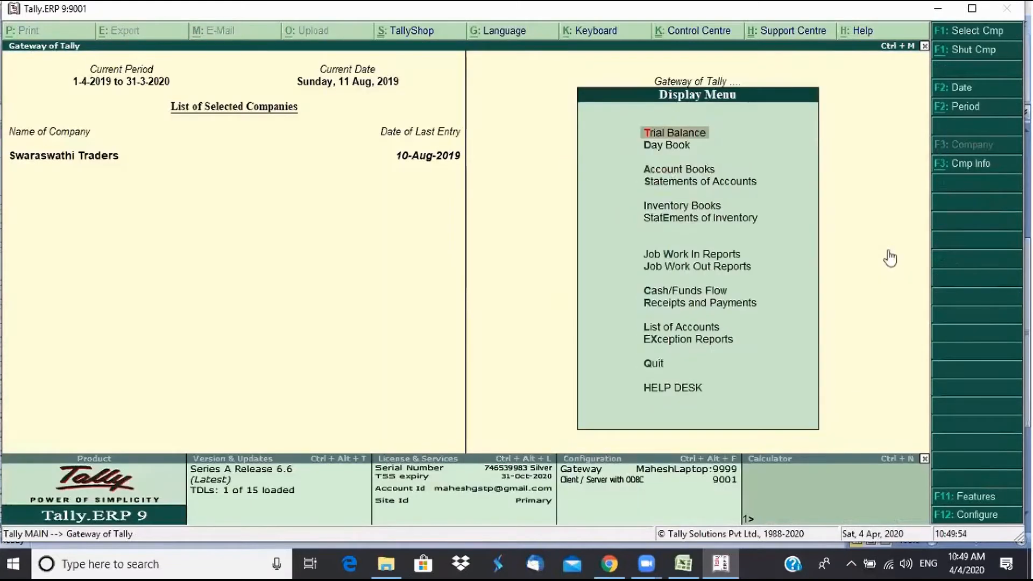
pyautogui.press('a')
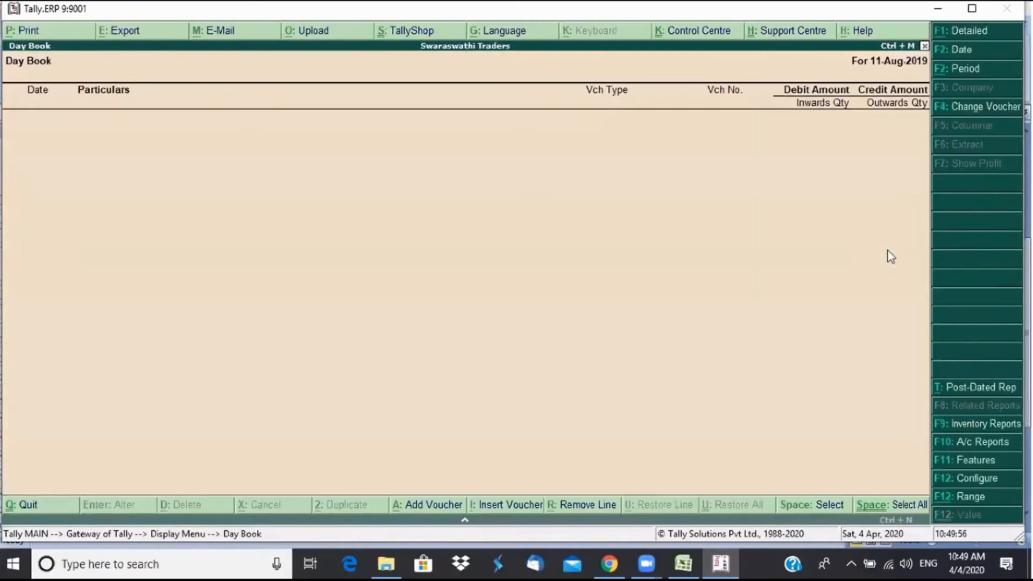
pyautogui.press('F2')
pyautogui.press('BackSpace')
pyautogui.press('Return')
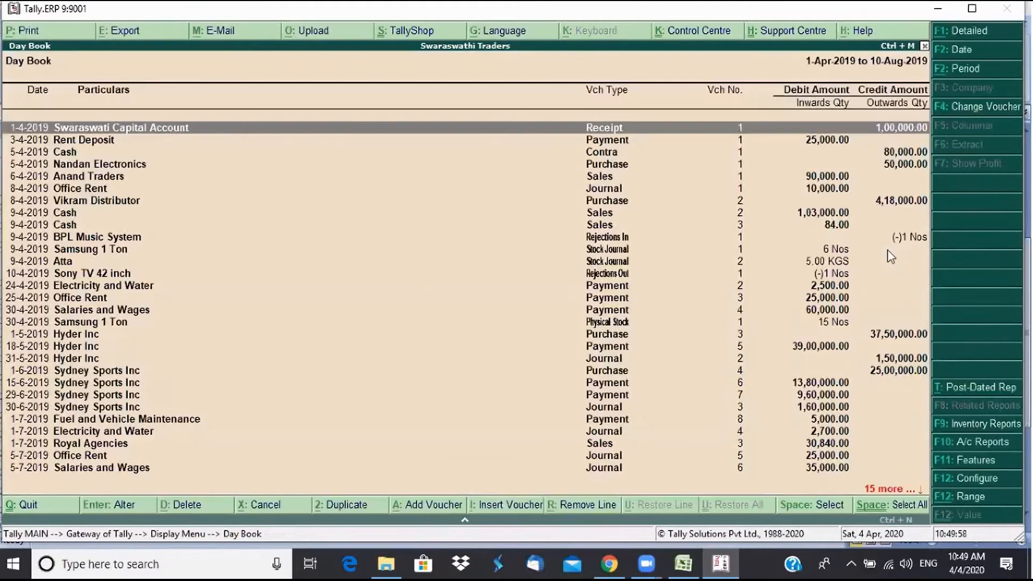
pyautogui.press('pagedown')
pyautogui.press('Up')
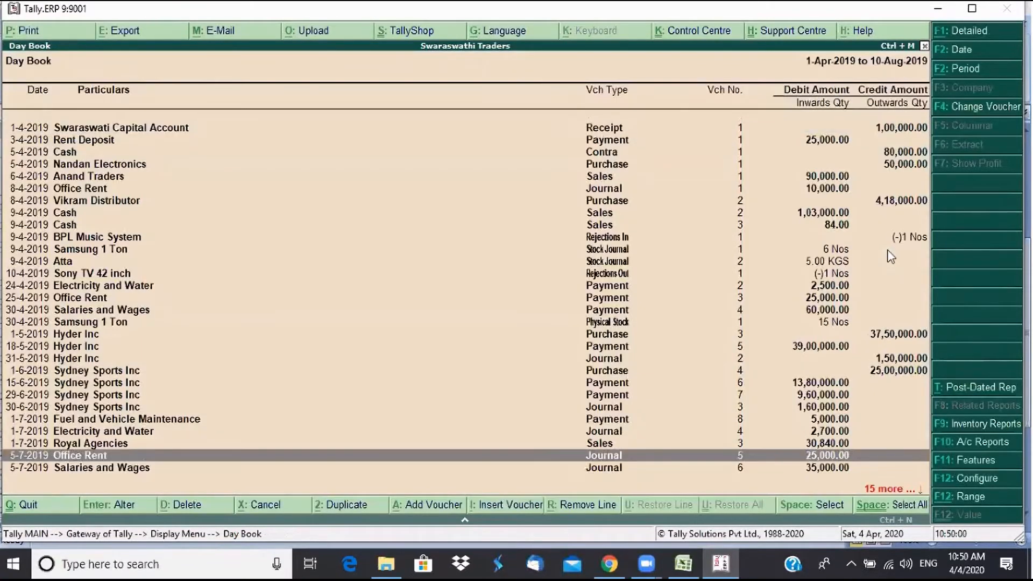
pyautogui.press('Up')
pyautogui.press('Escape')
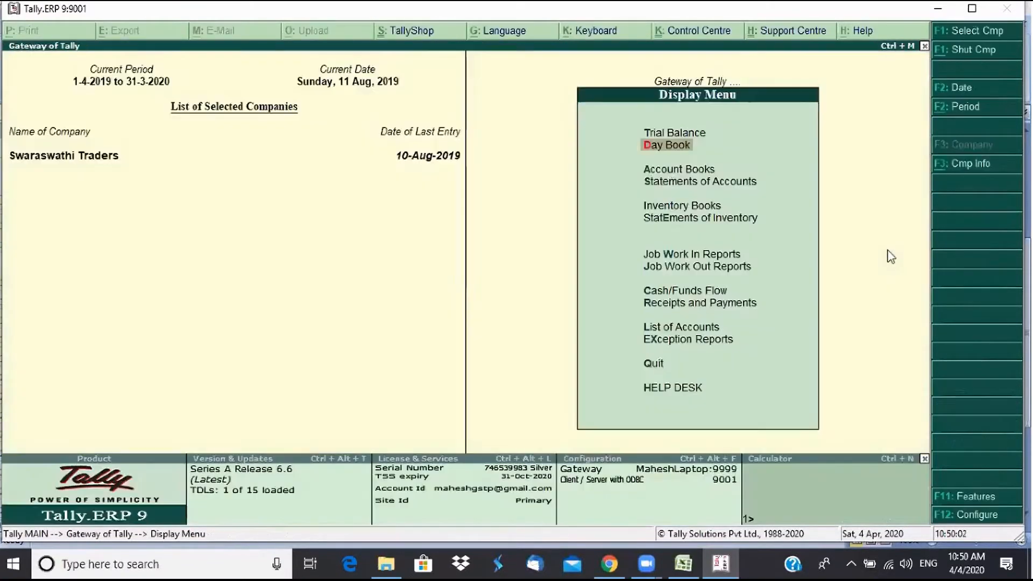
pyautogui.press('Escape')
# Start another sales voucher, enter 4 as its voucher number, and abandon the entry
pyautogui.write('v')
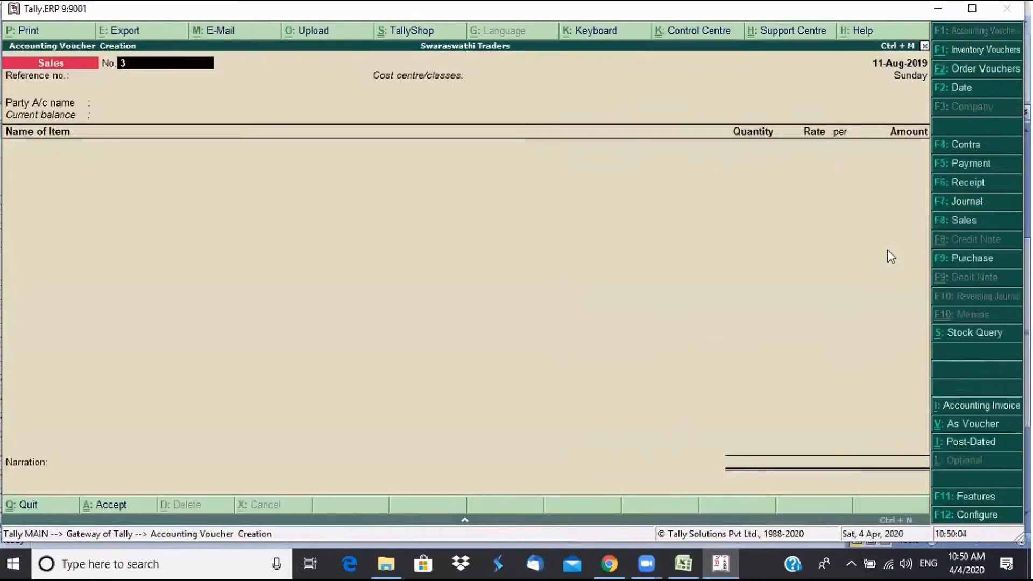
pyautogui.write('4')
pyautogui.press('Return')
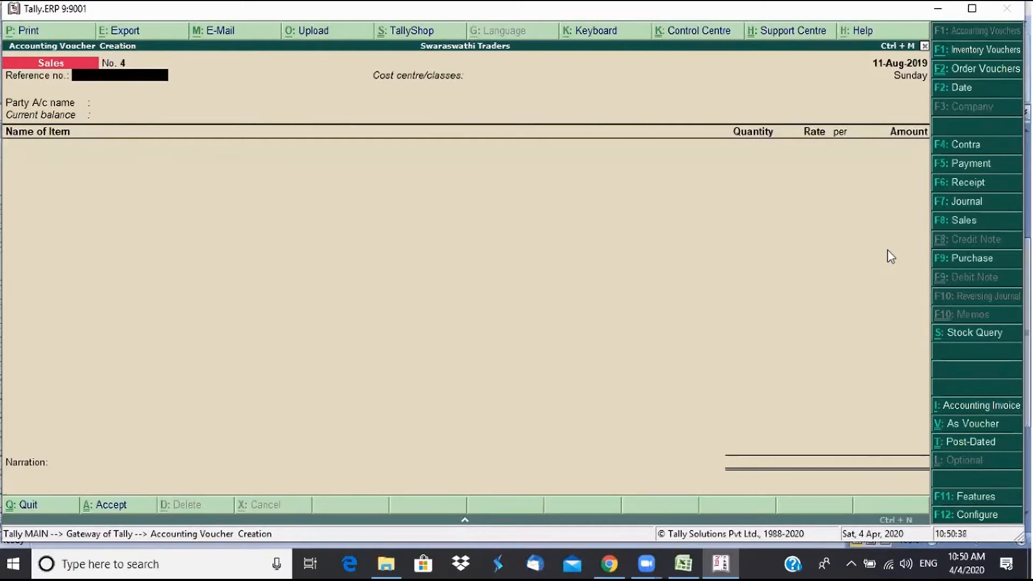
pyautogui.press('Escape')
pyautogui.press('Return')
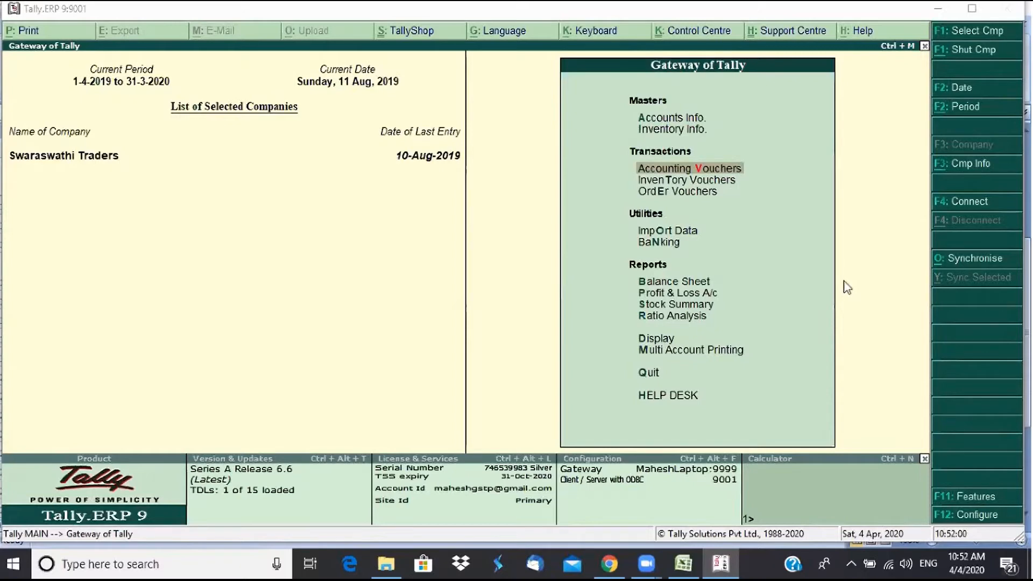
# Open the Sales voucher type for alteration from the accounts masters
pyautogui.press('Up')
pyautogui.press('Up')
pyautogui.press('Return')
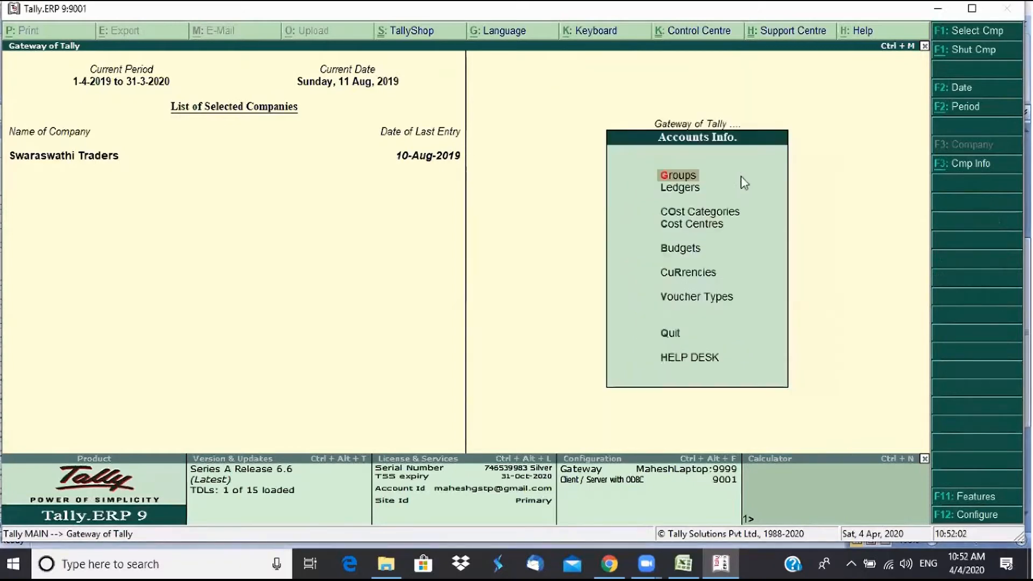
pyautogui.press('Down')
pyautogui.press('Down')
pyautogui.press('Down')
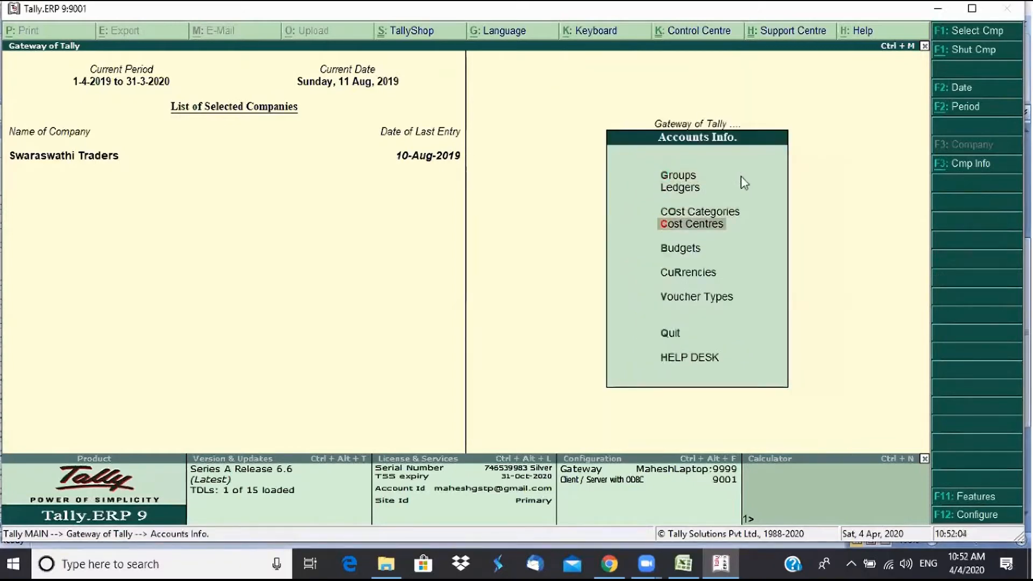
pyautogui.press('Down')
pyautogui.press('Down')
pyautogui.press('Down')
pyautogui.press('Return')
pyautogui.press('Down')
pyautogui.press('Down')
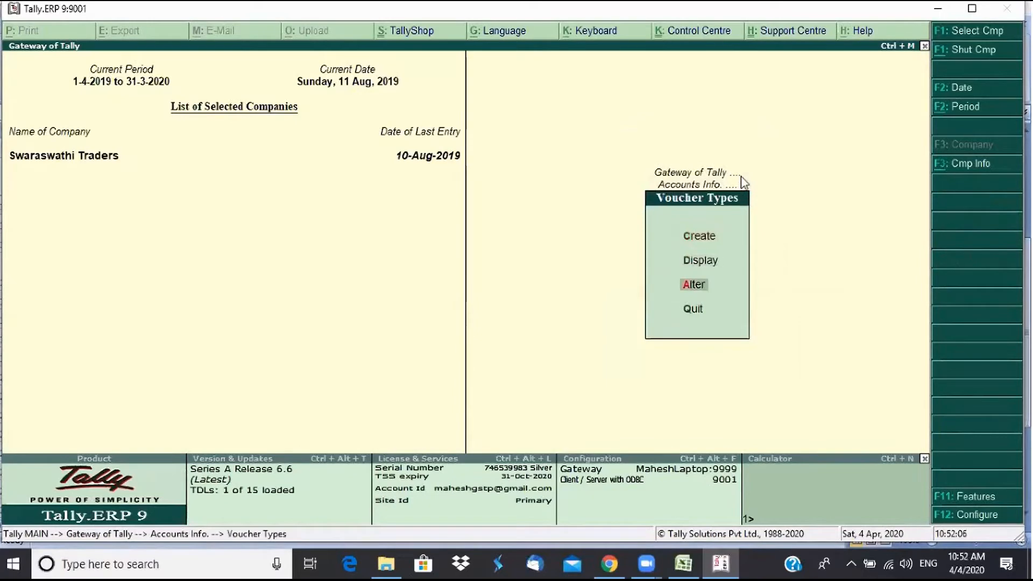
pyautogui.press('Return')
pyautogui.write('Sal')
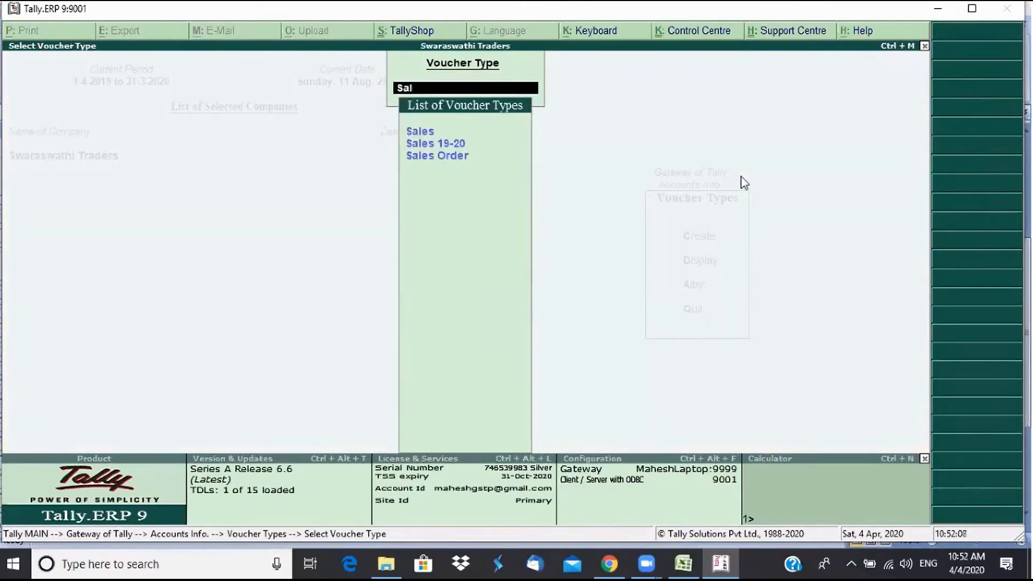
pyautogui.press('Return')
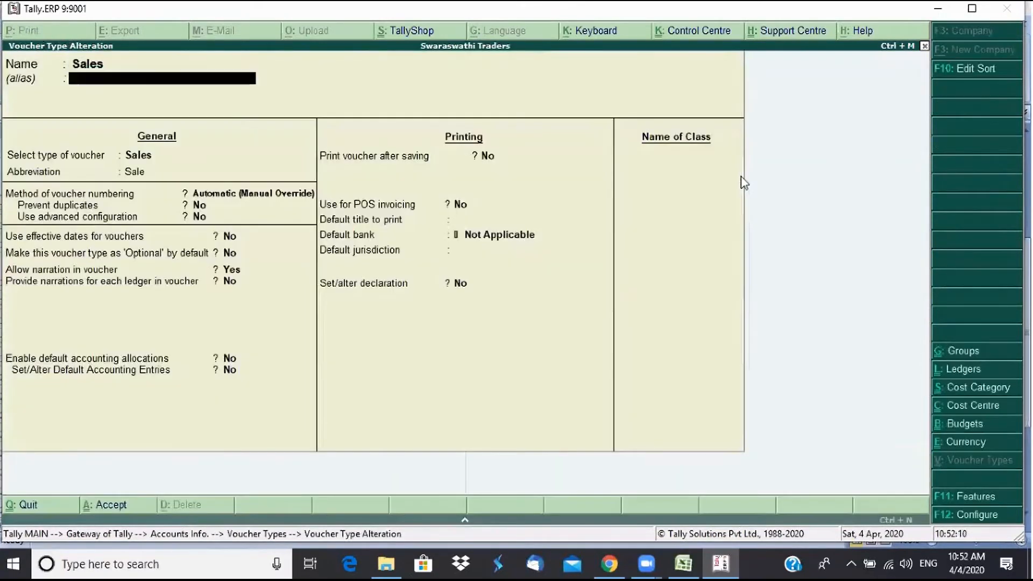
# Review the numbering method options of the Sales voucher type and leave it without saving
pyautogui.press('Return')
pyautogui.press('Return')
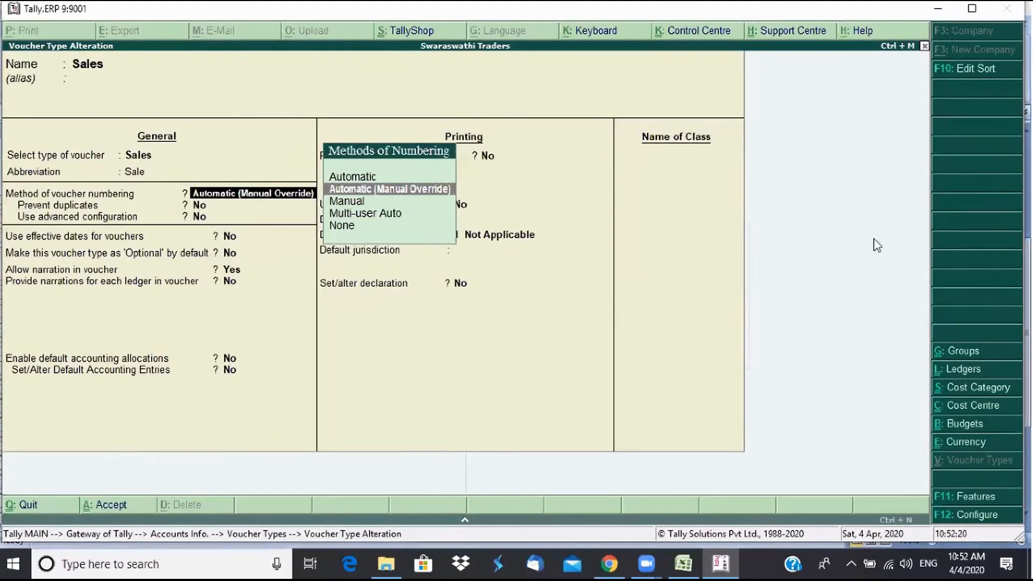
pyautogui.press('Escape')
pyautogui.press('y')
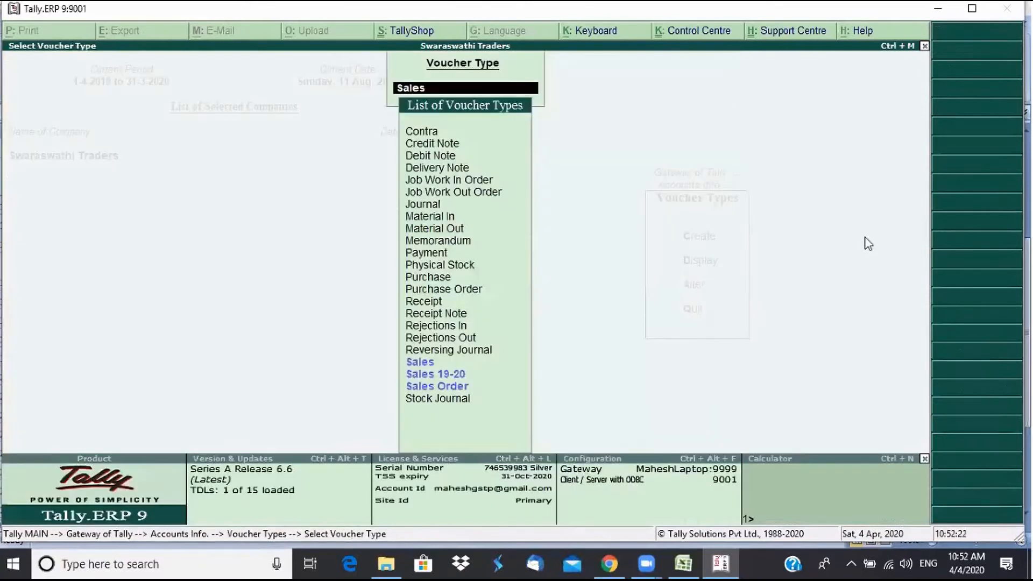
# Set the Sales 19-20 voucher type to Manual numbering with duplicates prevented, and save it
pyautogui.press('Down')
pyautogui.press('Return')
pyautogui.press('Return')
pyautogui.press('Return')
pyautogui.press('Return')
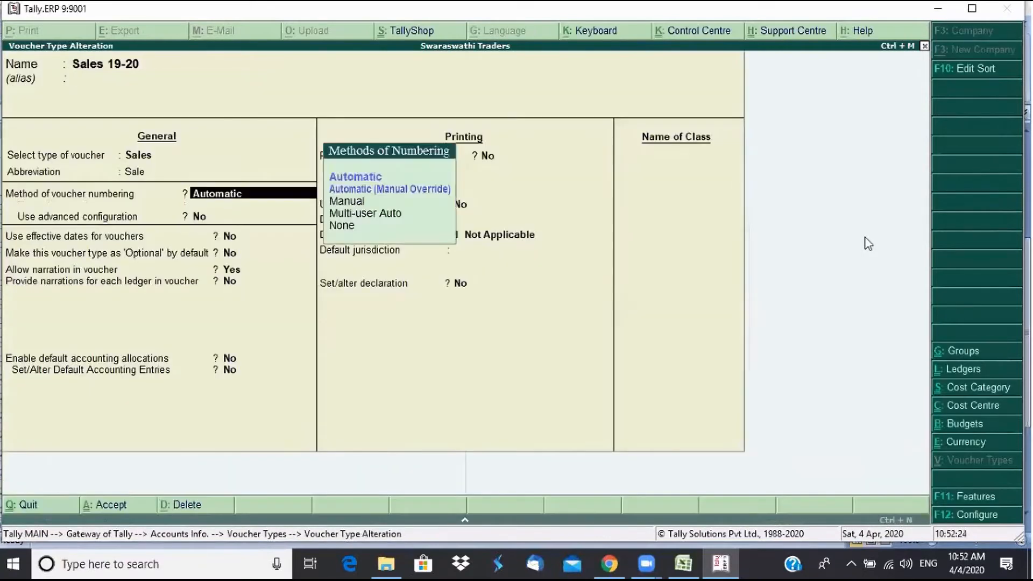
pyautogui.press('Down')
pyautogui.press('Down')
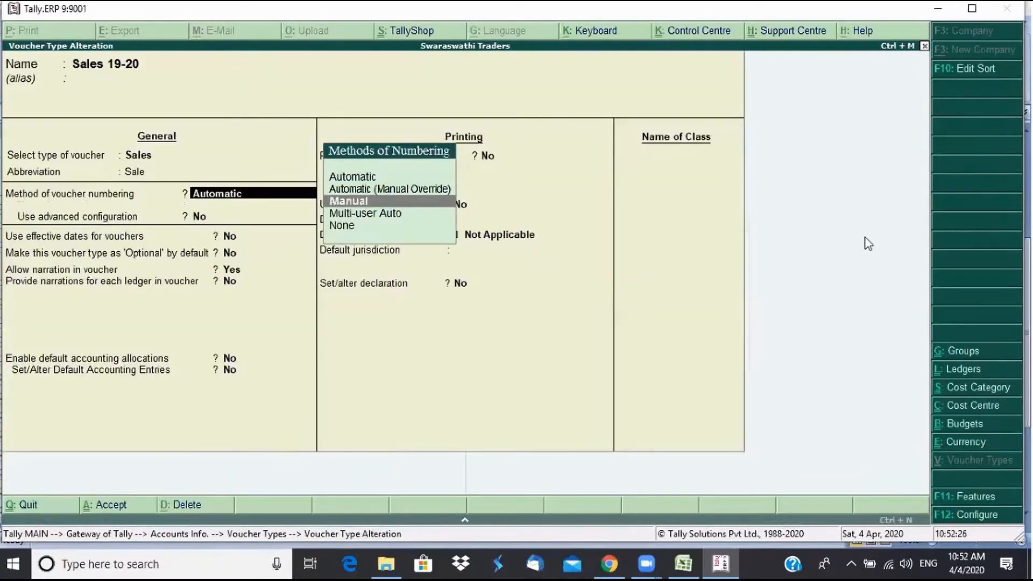
pyautogui.press('Return')
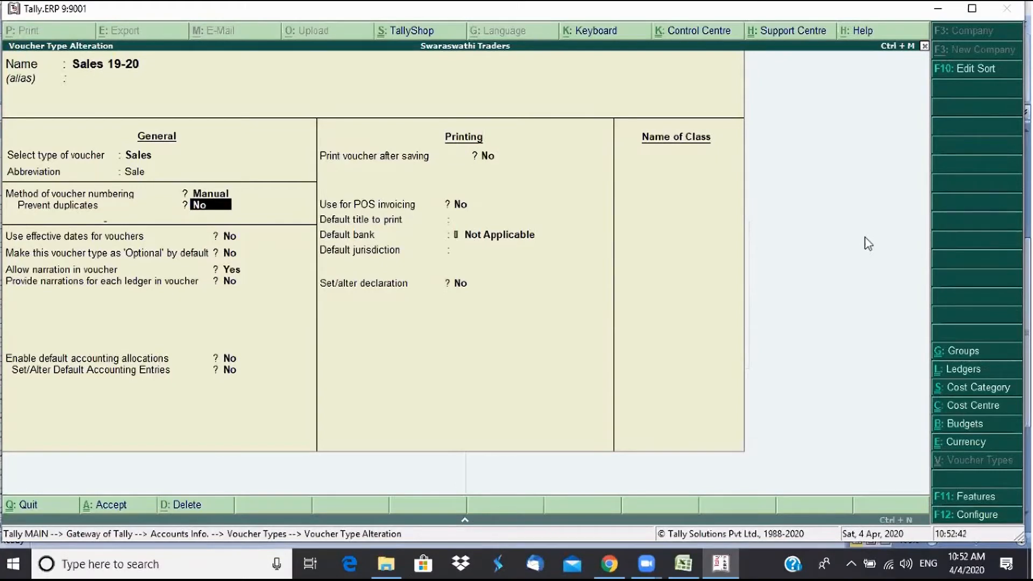
pyautogui.write('y')
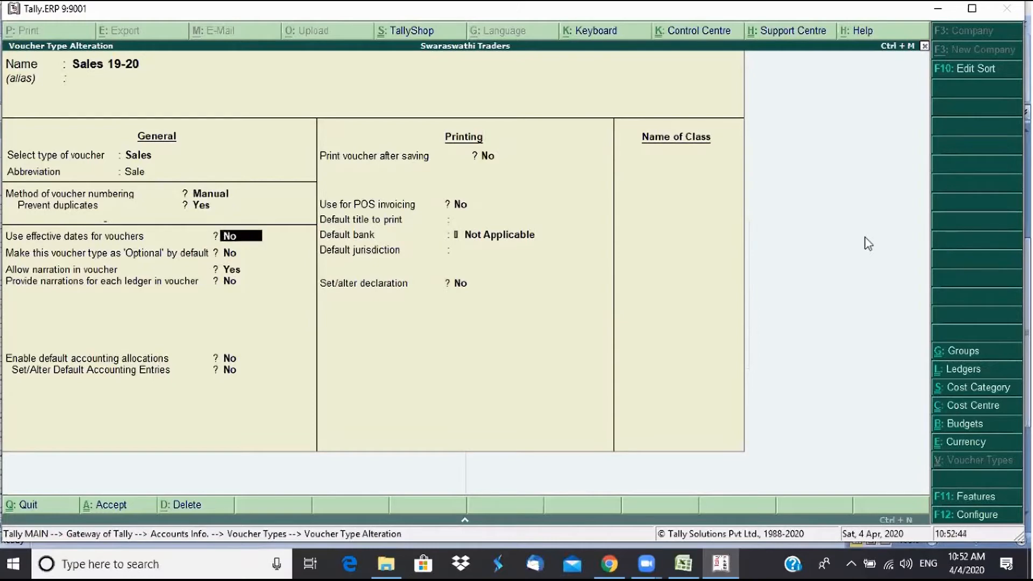
pyautogui.hotkey('ctrl', 'a')
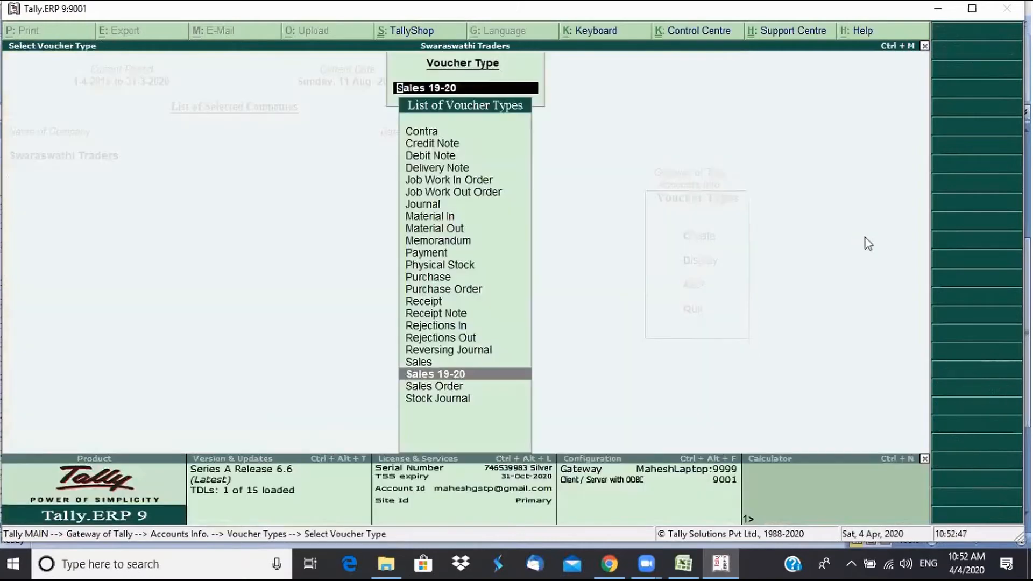
# Leave the voucher type masters and start a new accounting voucher of type Sales 19-20
pyautogui.press('Escape')
pyautogui.press('Escape')
pyautogui.press('v')
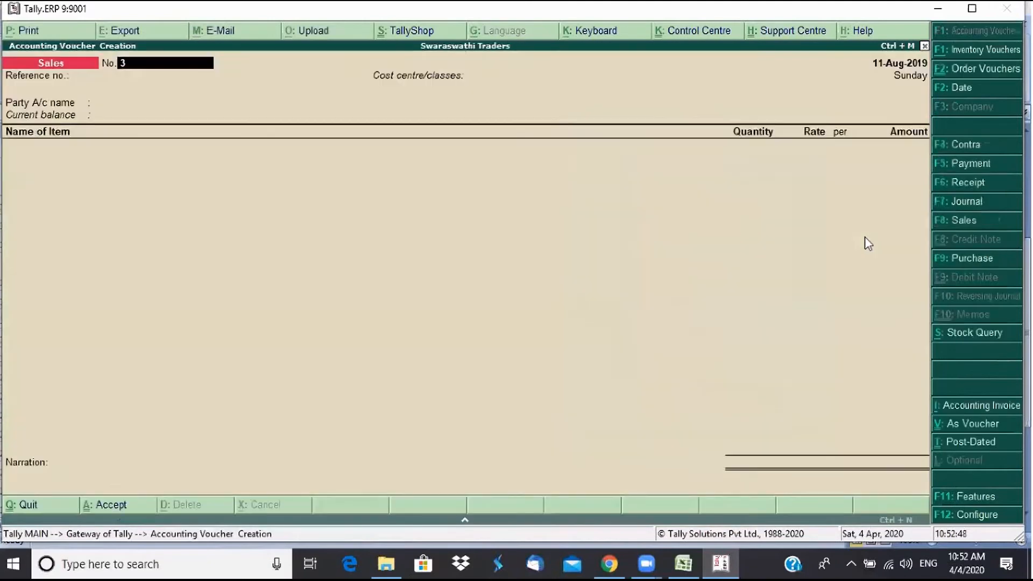
pyautogui.click(975, 225)
pyautogui.press('Down')
pyautogui.press('Down')
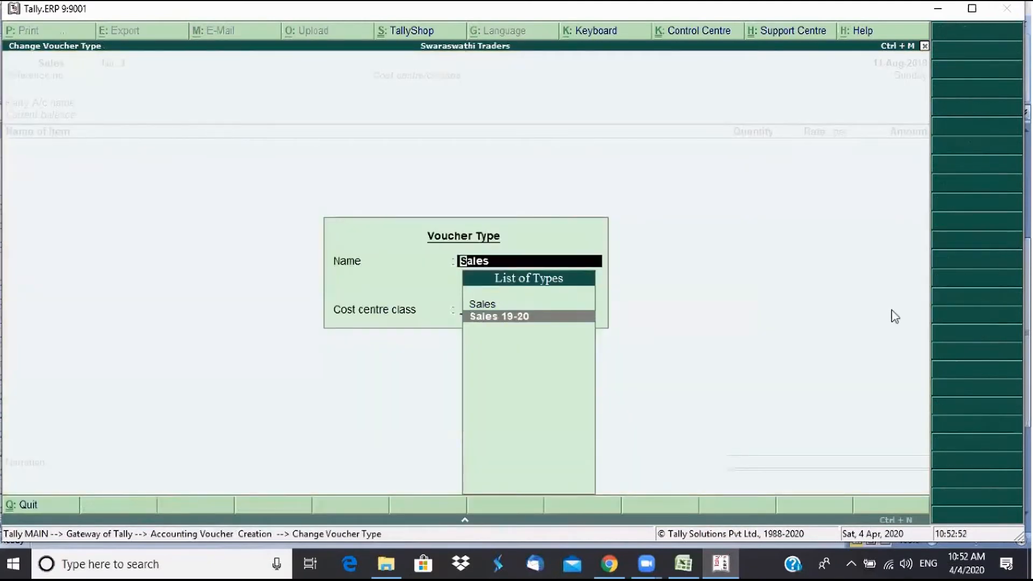
pyautogui.press('Return')
pyautogui.press('Return')
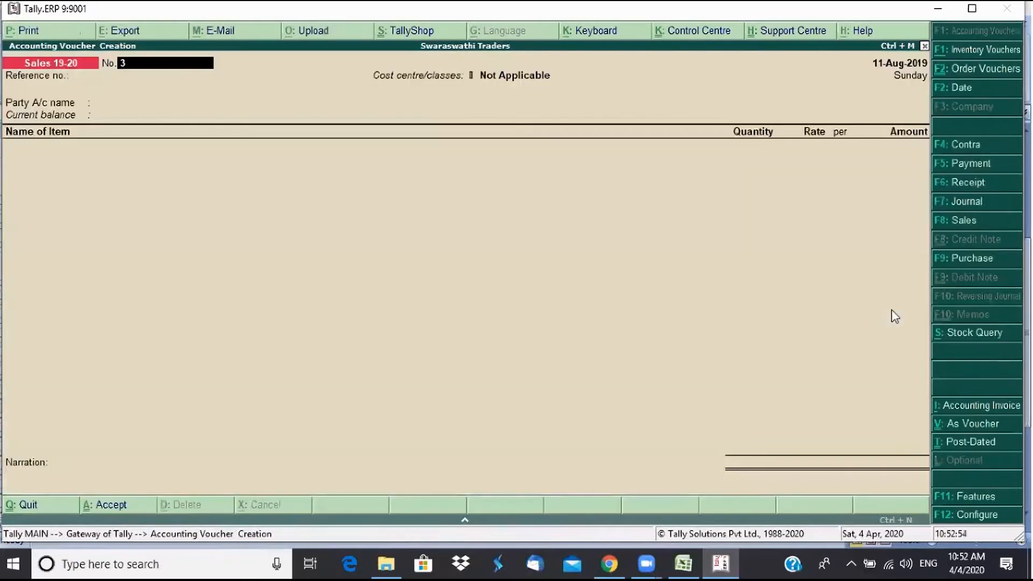
# Enter voucher number 1 and choose Royal Agencies as the party, accepting the default party details
pyautogui.write('1')
pyautogui.press('Return')
pyautogui.press('Return')
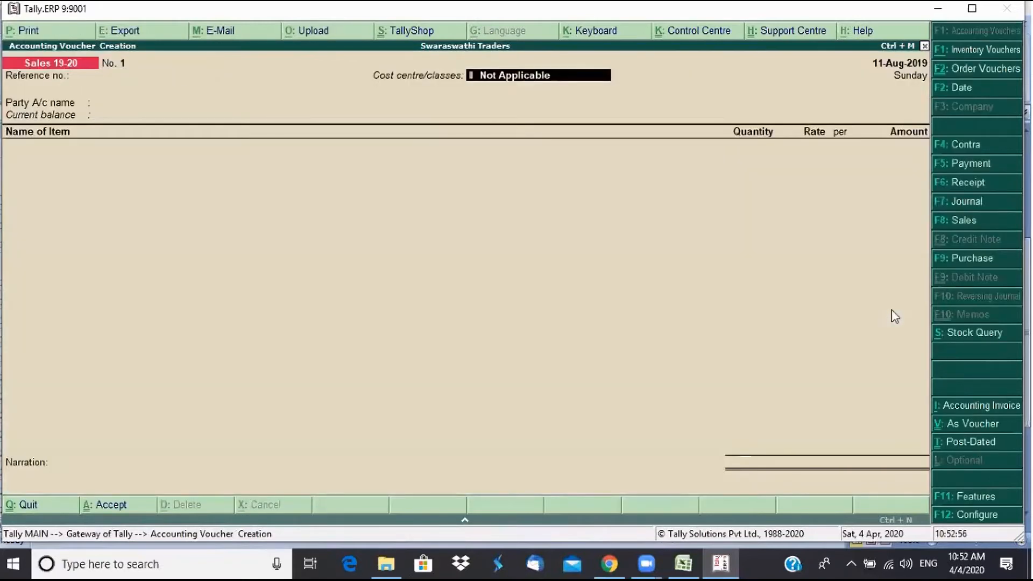
pyautogui.press('Return')
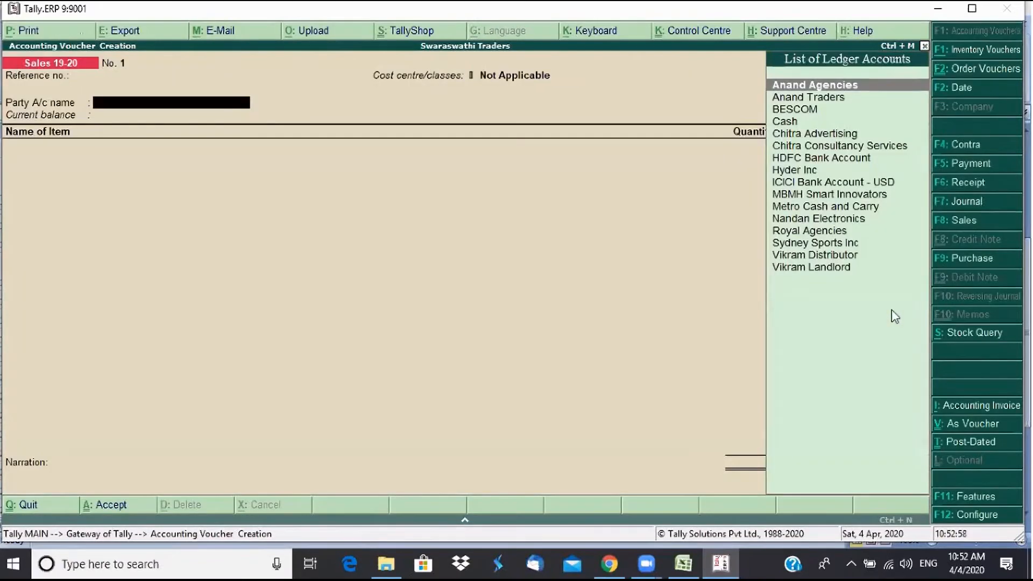
pyautogui.write('r')
pyautogui.press('Return')
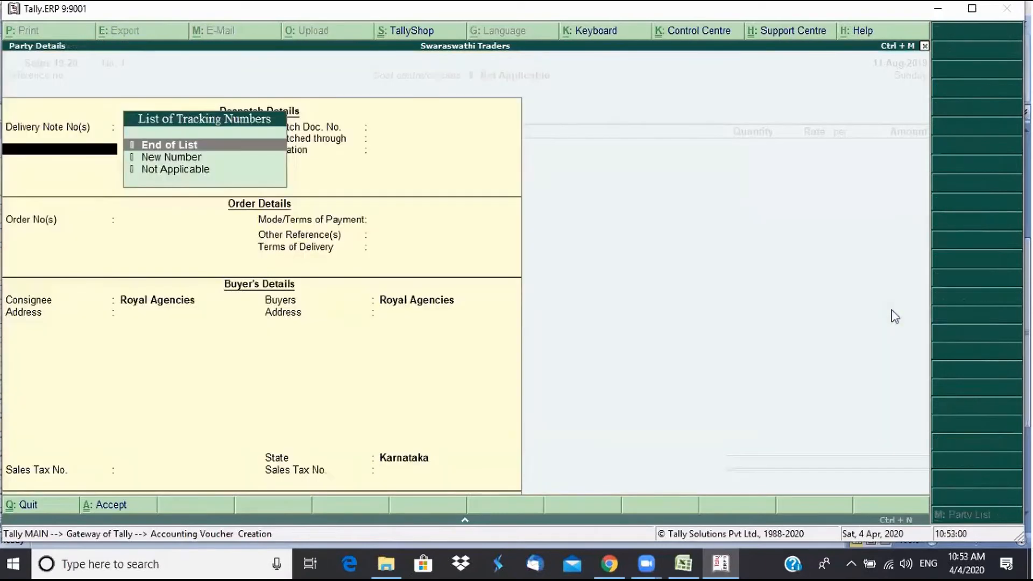
pyautogui.press('Return')
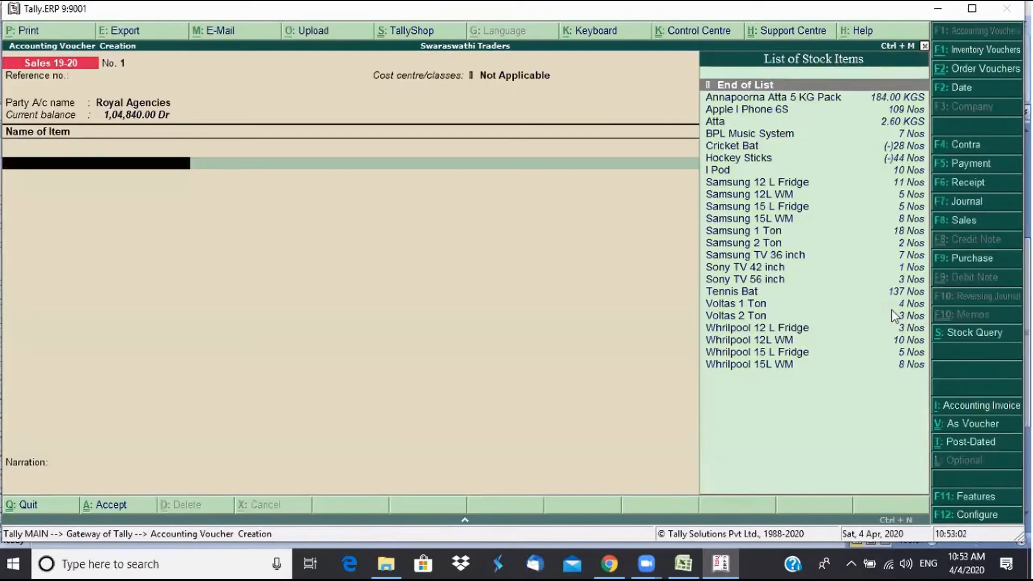
# Add 2 Nos of Cricket Bat from Main Location at 1,000 each, with tracking number Not Applicable
pyautogui.press('Down')
pyautogui.press('Down')
pyautogui.press('Down')
pyautogui.press('Down')
pyautogui.press('Down')
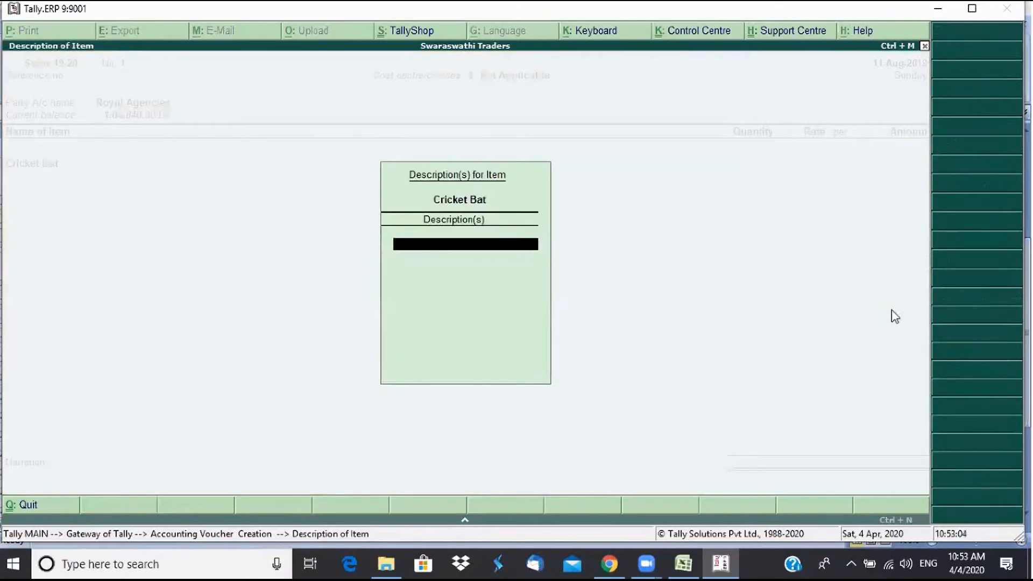
pyautogui.press('Return')
pyautogui.press('Return')
pyautogui.press('Return')
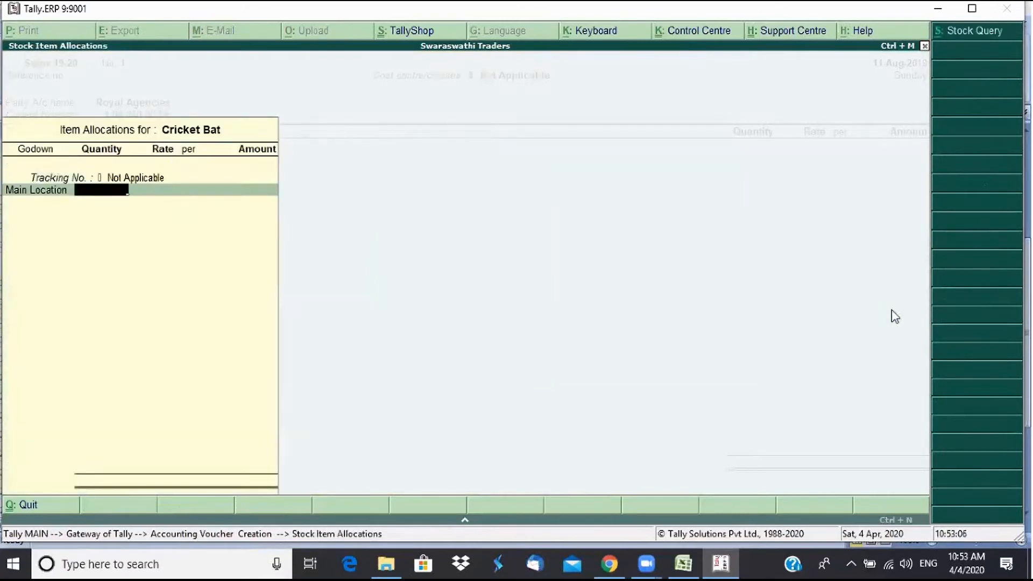
pyautogui.write('2')
pyautogui.press('Return')
pyautogui.press('Return')
pyautogui.press('Return')
pyautogui.press('Return')
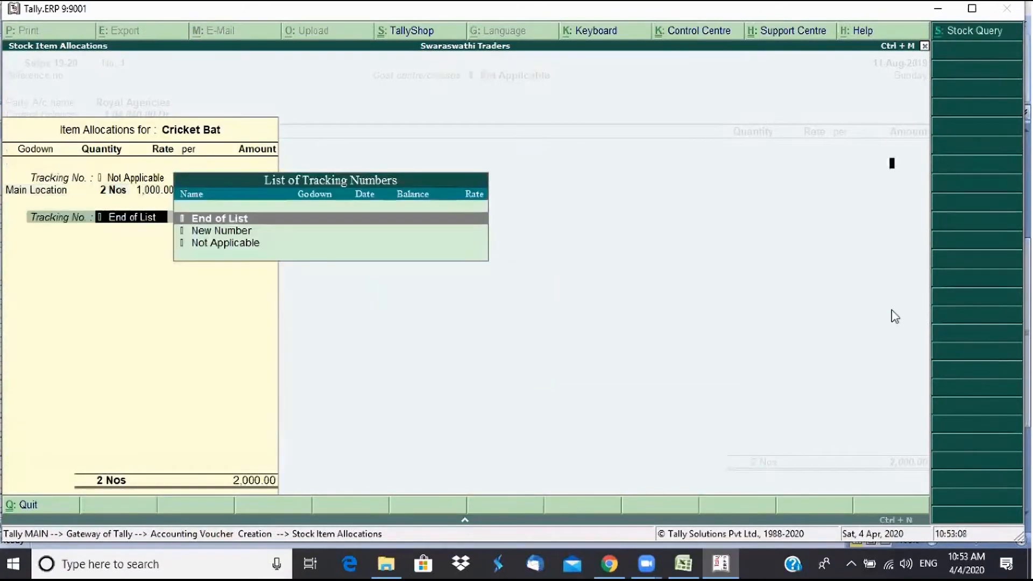
# Finish the item allocation, posting 2,000 to Sales Account under Line of Biz, cost centre Navyakala
pyautogui.press('Return')
pyautogui.press('Return')
pyautogui.press('Return')
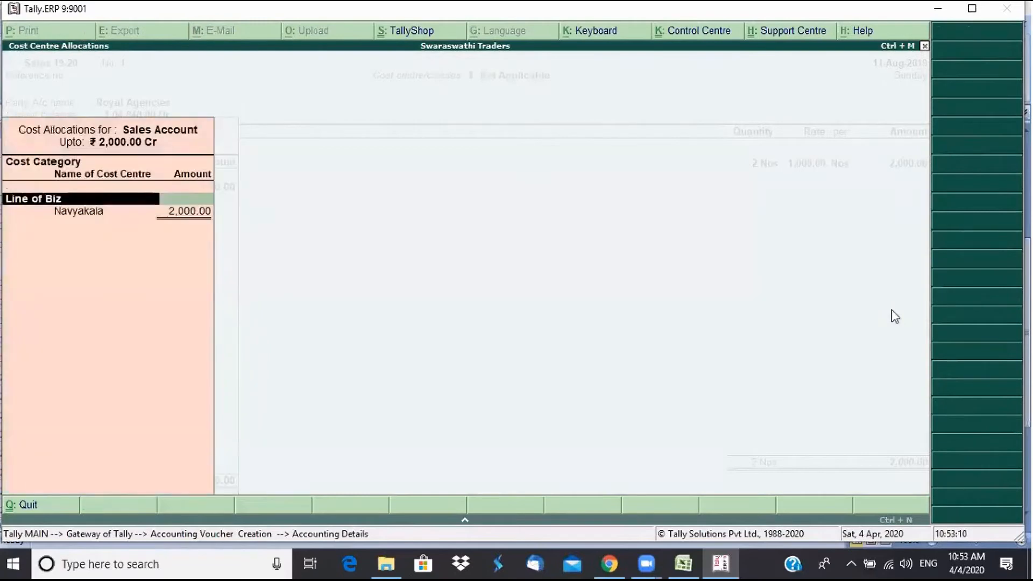
pyautogui.press('Return')
pyautogui.press('Return')
pyautogui.press('Return')
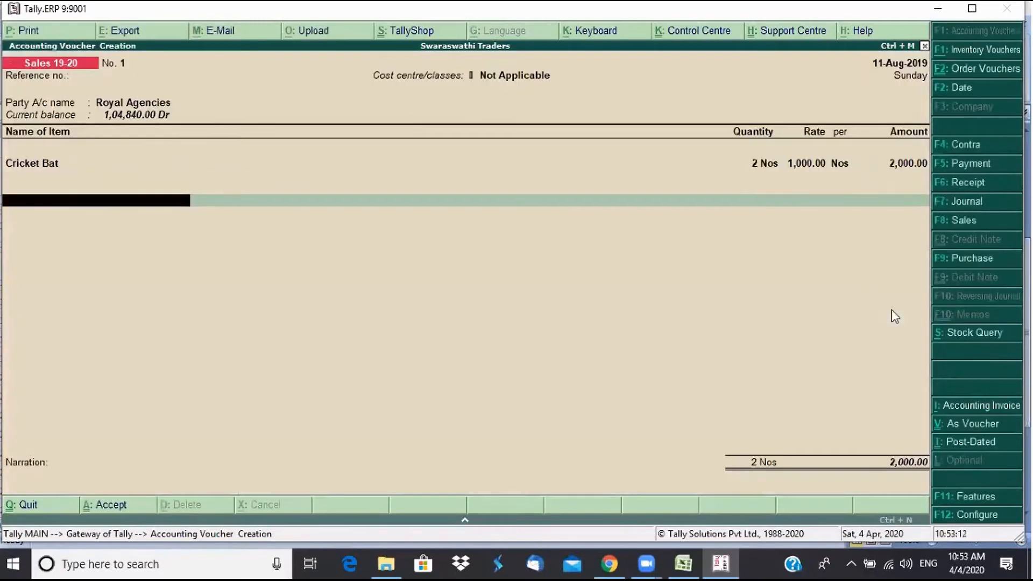
# Record the 2,000 Dr bill as New Ref 1 for Royal Agencies and save the voucher
pyautogui.press('Return')
pyautogui.press('Return')
pyautogui.press('Return')
pyautogui.press('Return')
pyautogui.press('Return')
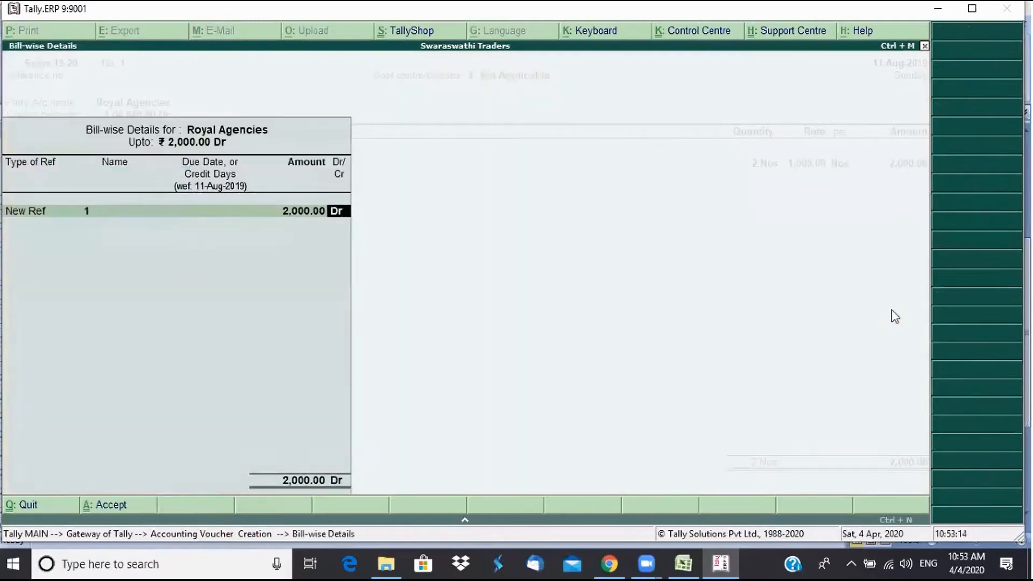
pyautogui.press('Return')
pyautogui.press('Return')
pyautogui.press('Return')
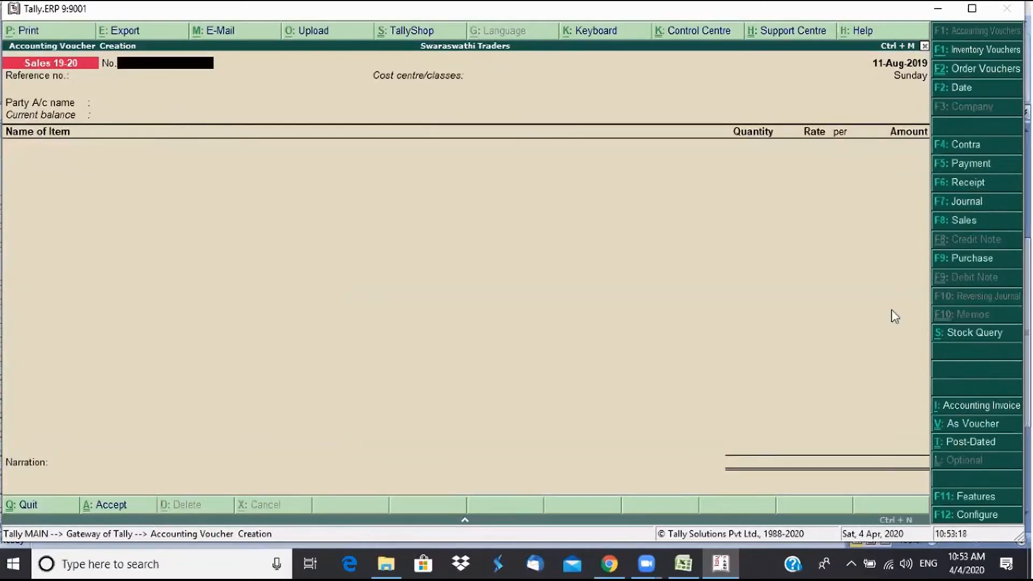
# Change the next Sales 19-20 voucher's date to 15-Aug-2019 and again to 16-Aug-2019
pyautogui.press('F2')
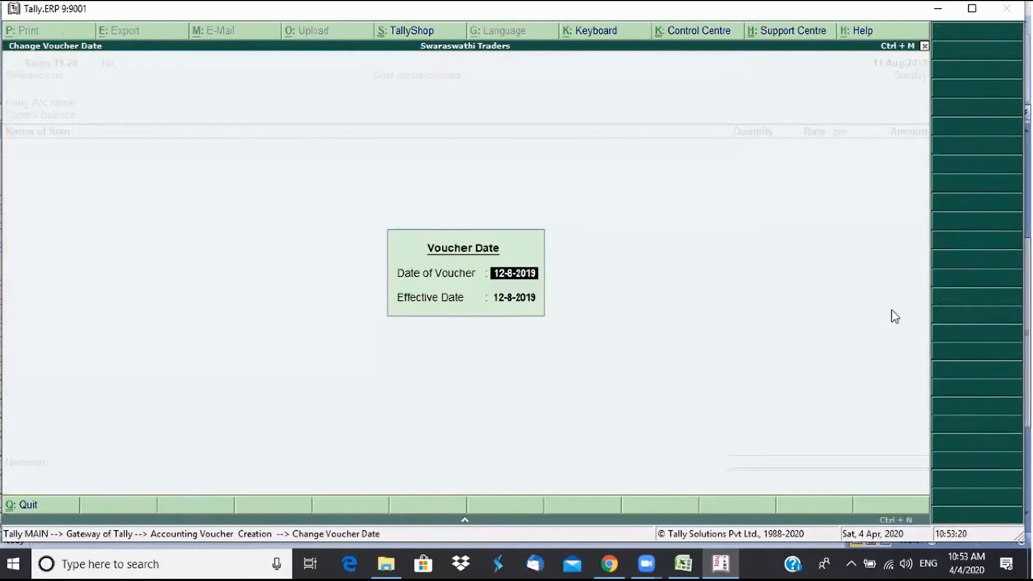
pyautogui.write('15')
pyautogui.press('Return')
pyautogui.press('Return')
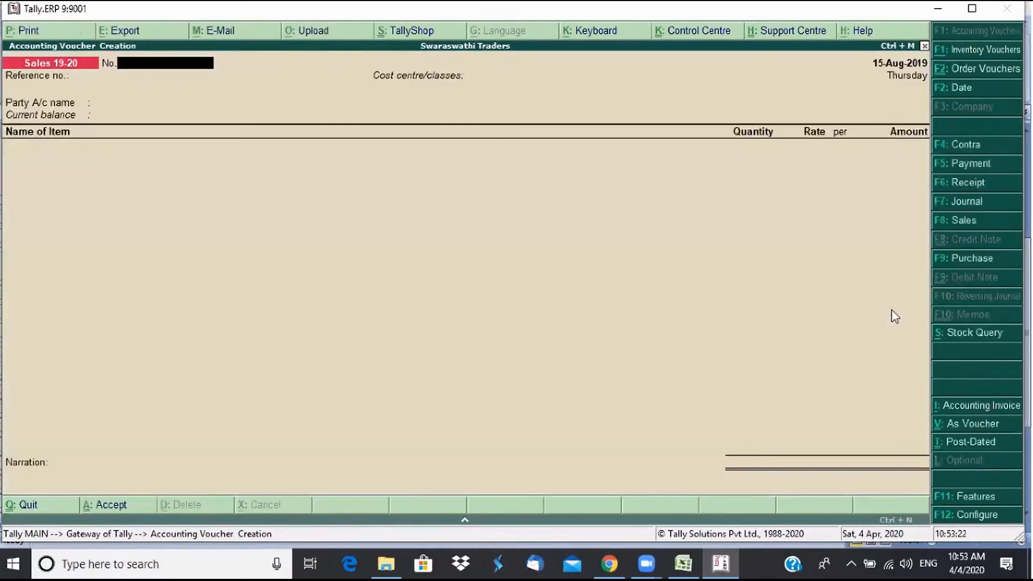
pyautogui.press('F2')
pyautogui.write('16')
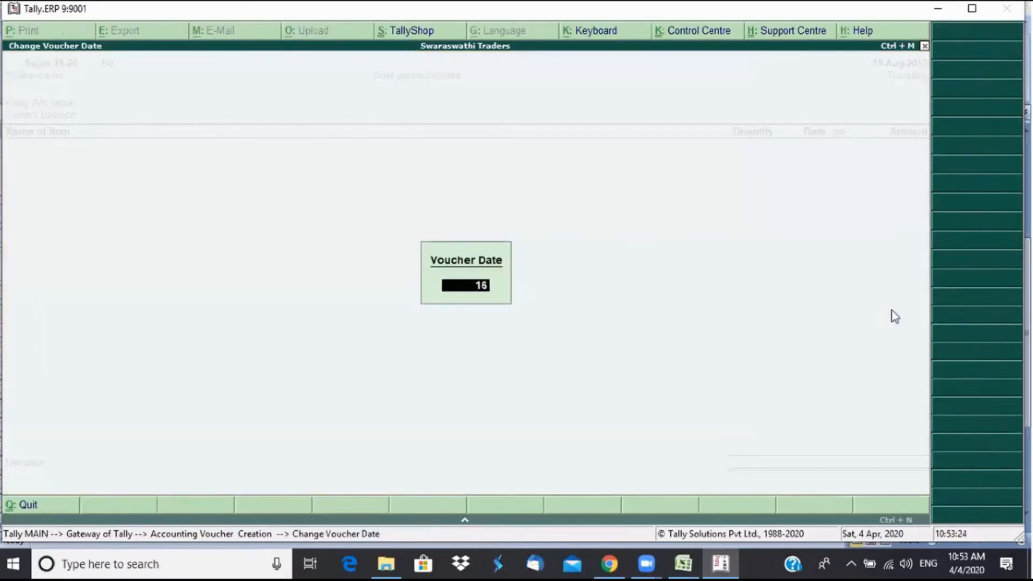
pyautogui.press('Return')
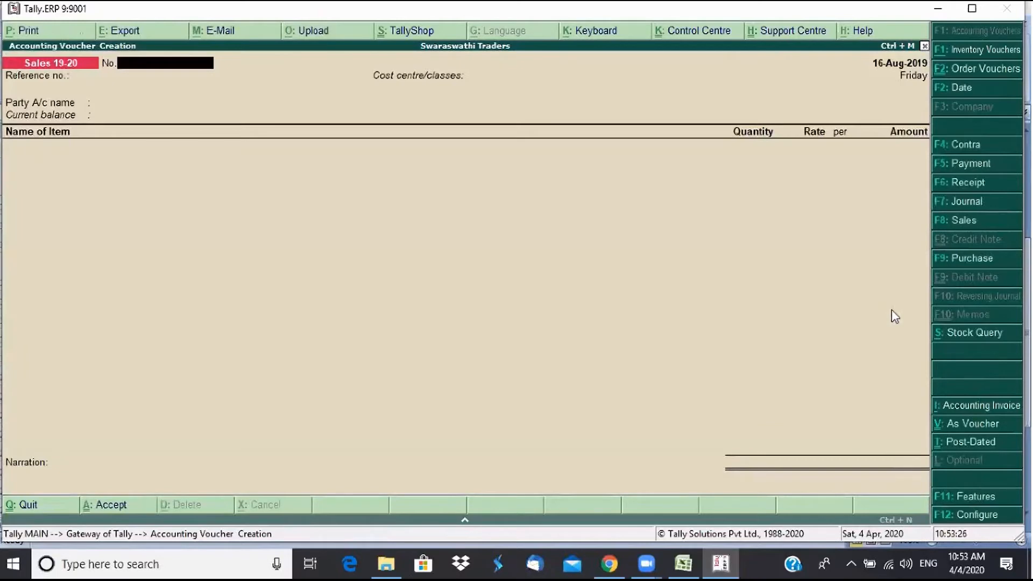
# Try to reuse voucher number 1 on the 16-Aug-2019 Sales 19-20 voucher, and abandon the entry
pyautogui.write('1')
pyautogui.press('Return')
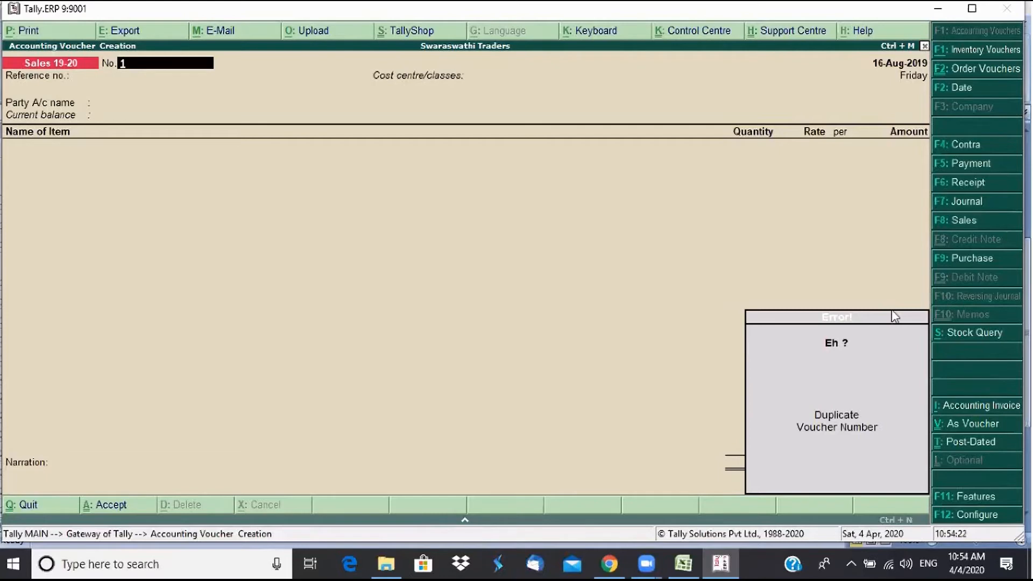
pyautogui.press('Escape')
pyautogui.press('Escape')
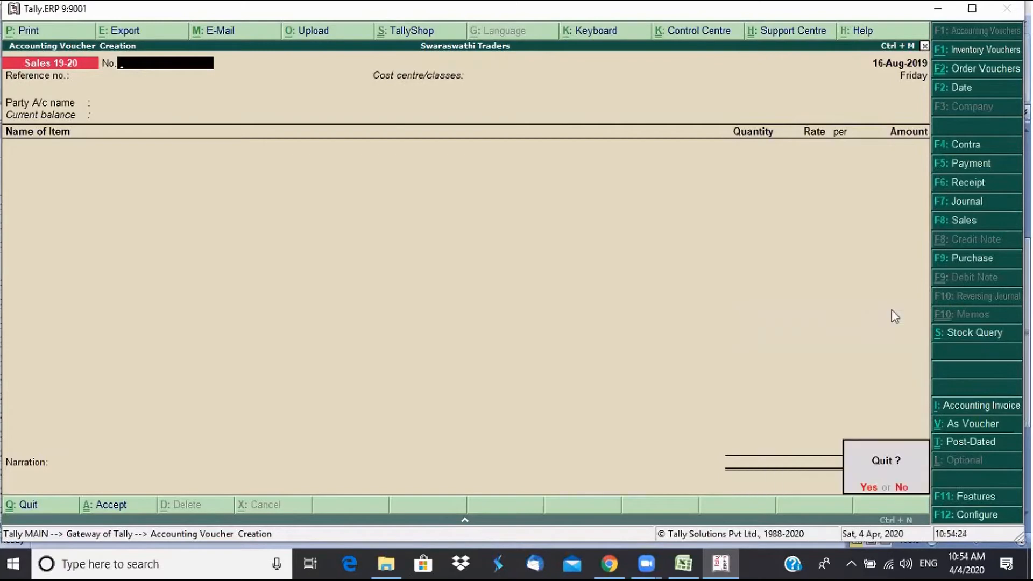
pyautogui.press('y')
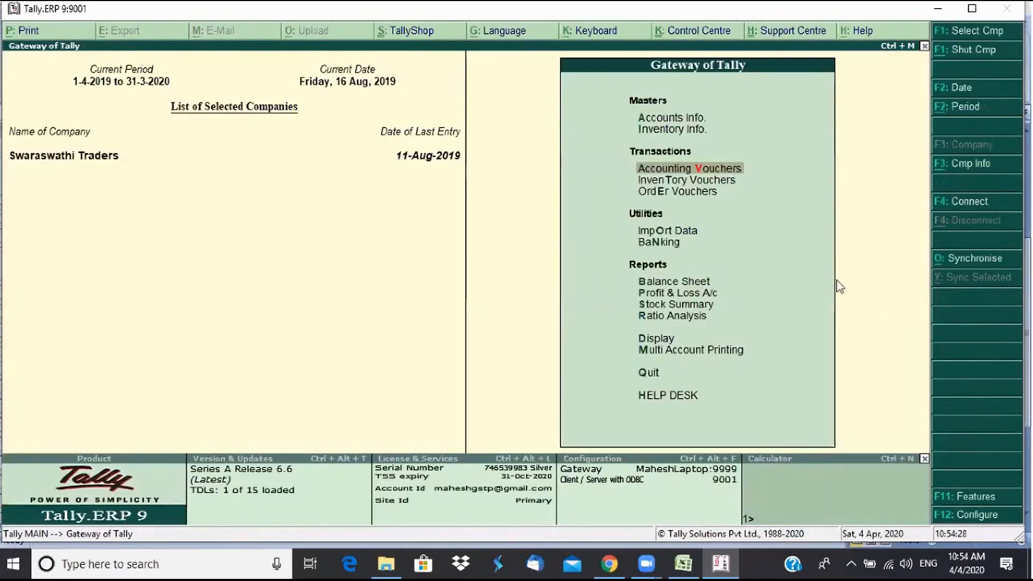
# Set the Sales 19-20 voucher type's method of voucher numbering to None and save the alteration
pyautogui.press('a')
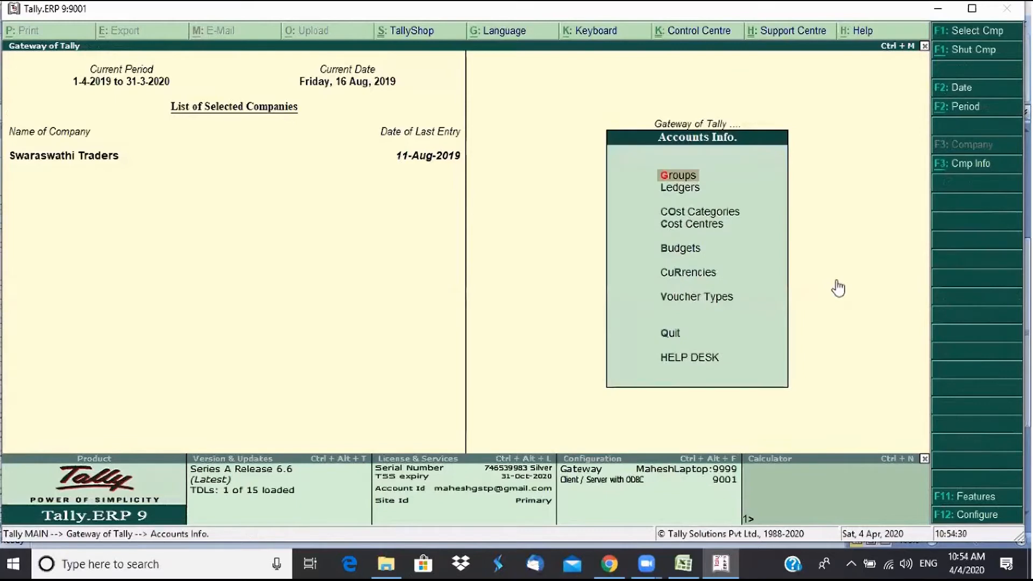
pyautogui.write('vc')
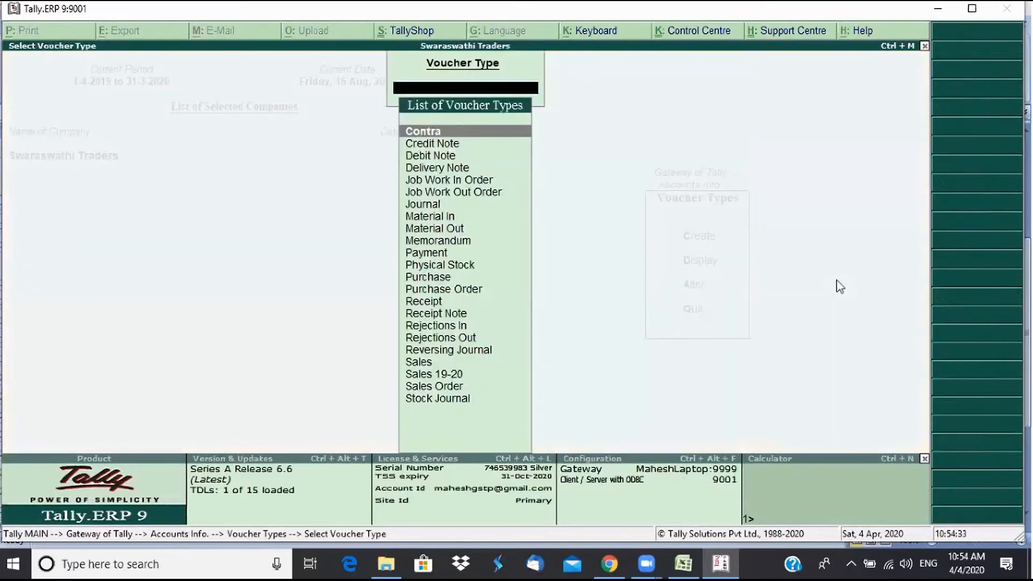
pyautogui.write('Sa')
pyautogui.press('Down')
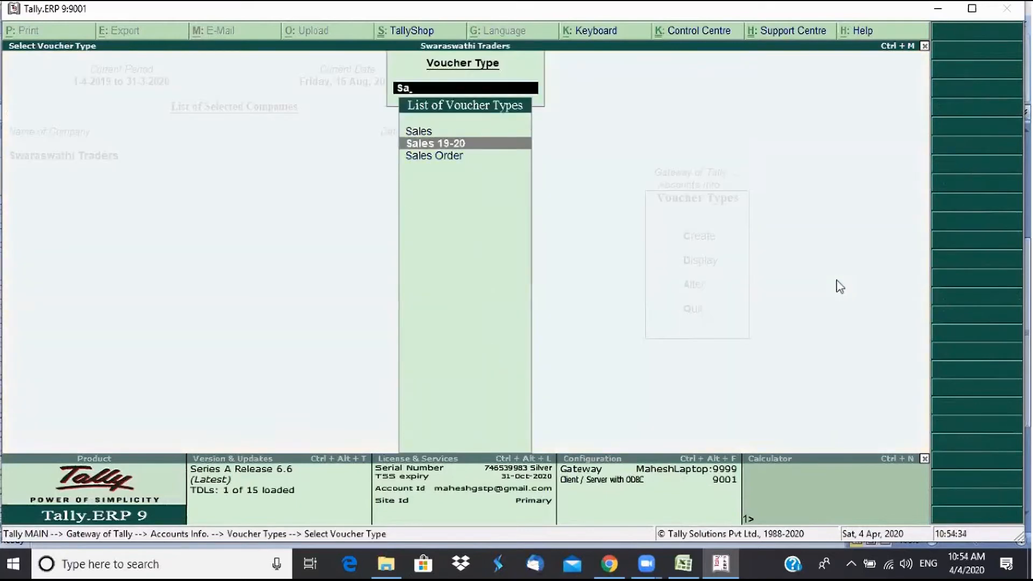
pyautogui.press('Return')
pyautogui.press('Return')
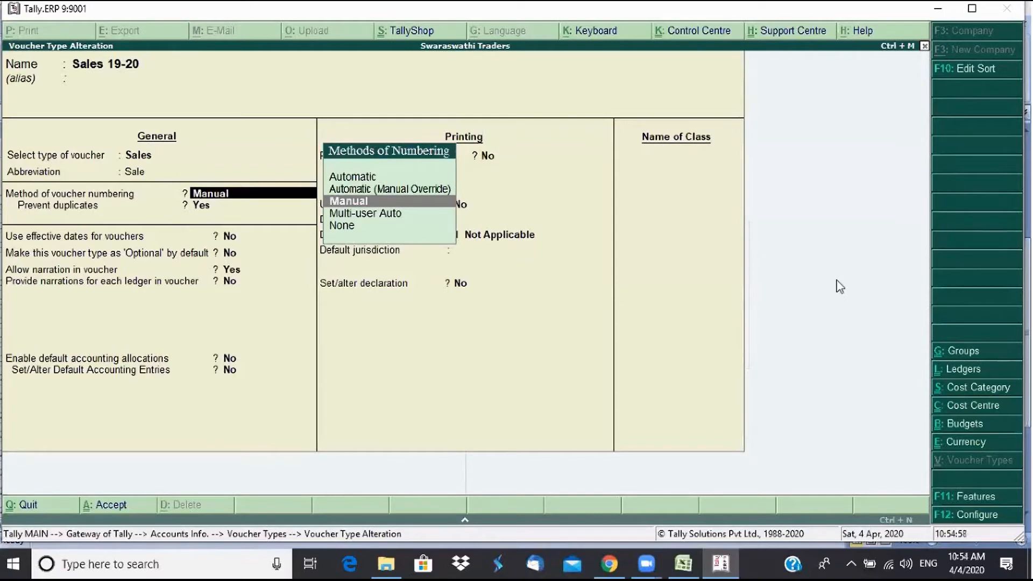
pyautogui.press('Down')
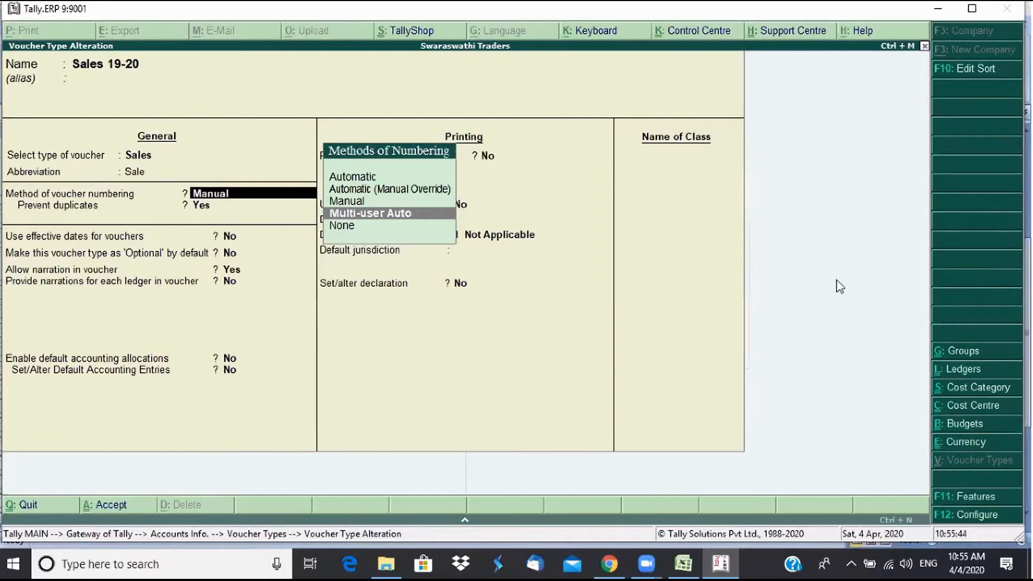
pyautogui.press('Down')
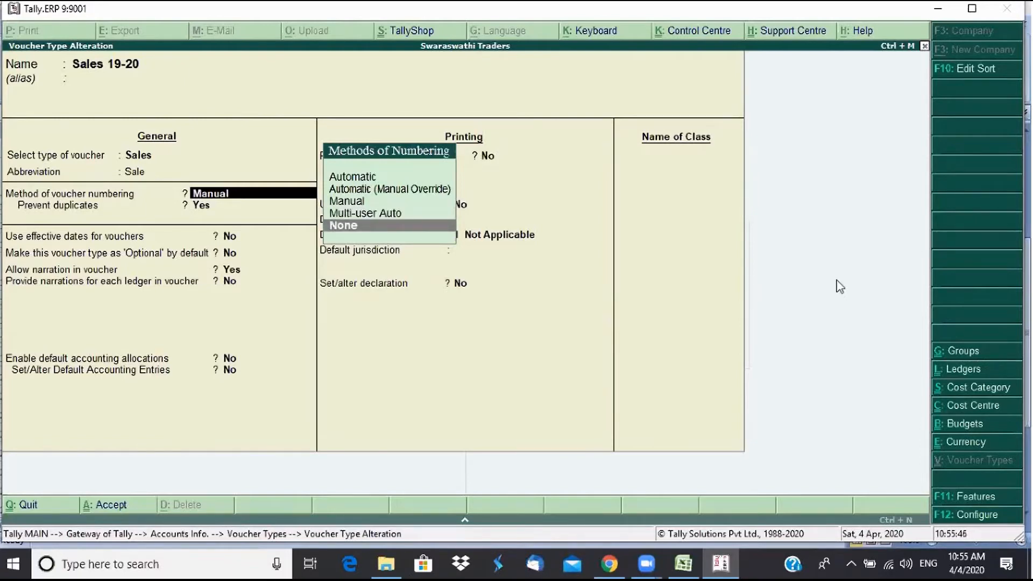
pyautogui.press('Return')
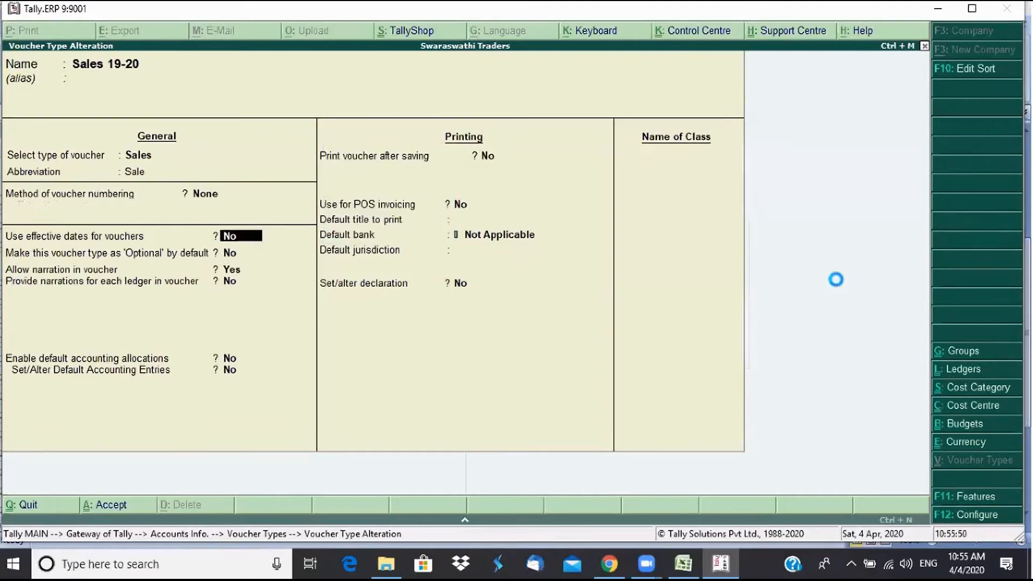
pyautogui.hotkey('ctrl', 'a')
pyautogui.press('Escape')
pyautogui.press('Escape')
pyautogui.press('Escape')
pyautogui.press('Escape')
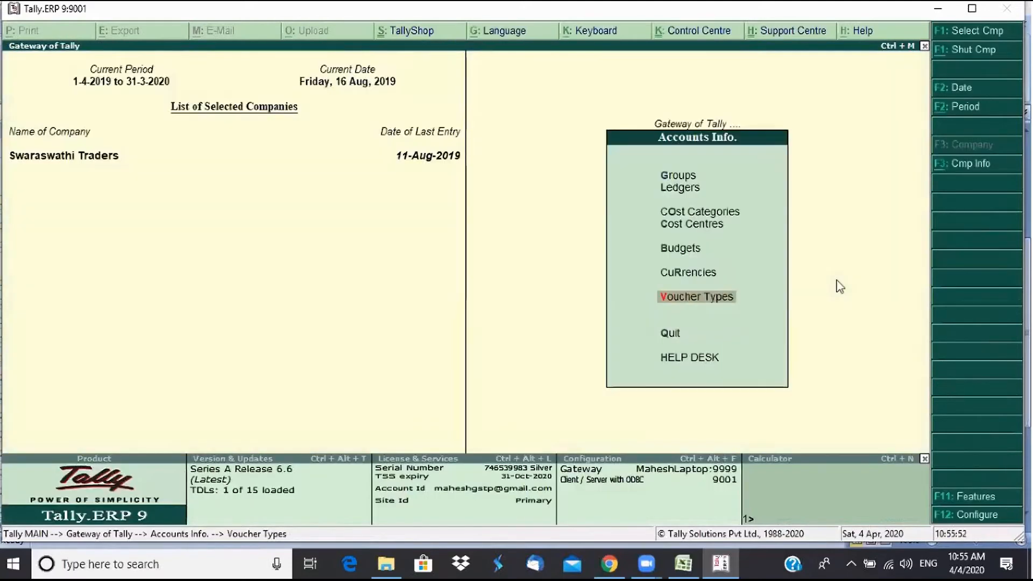
# Open a new Sales 19-20 accounting voucher to inspect its number field, and quit without entering anything
pyautogui.press('v')
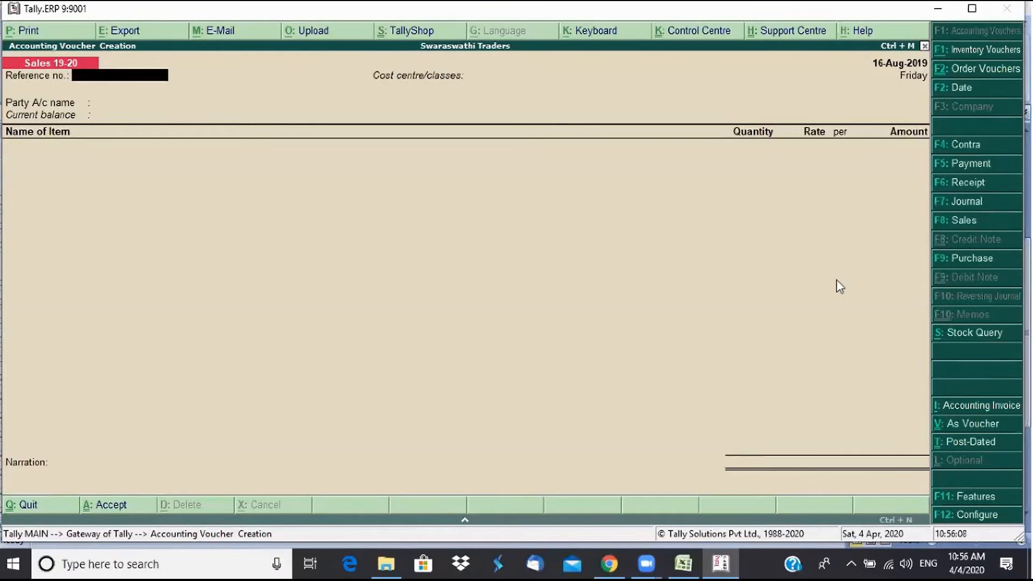
pyautogui.press('Escape')
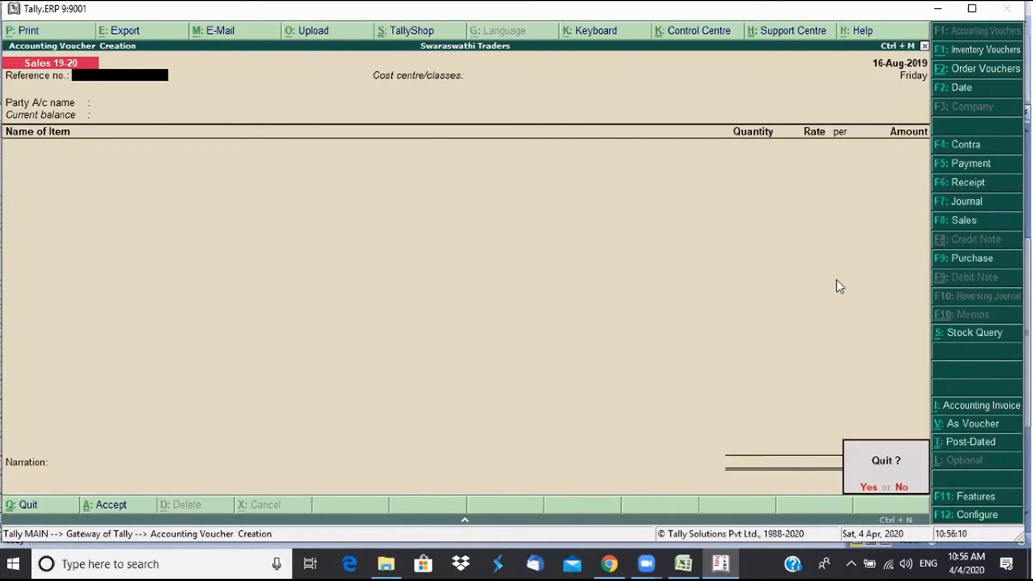
pyautogui.press('Return')
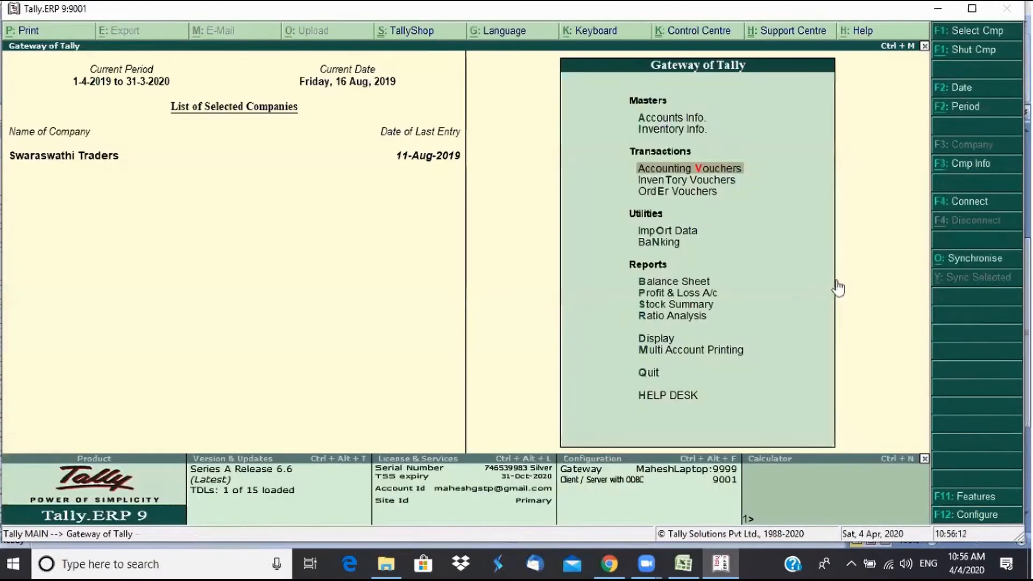
# Open the Contra voucher type for alteration, examine its available numbering methods, and leave without saving
pyautogui.press('a')
pyautogui.press('l')
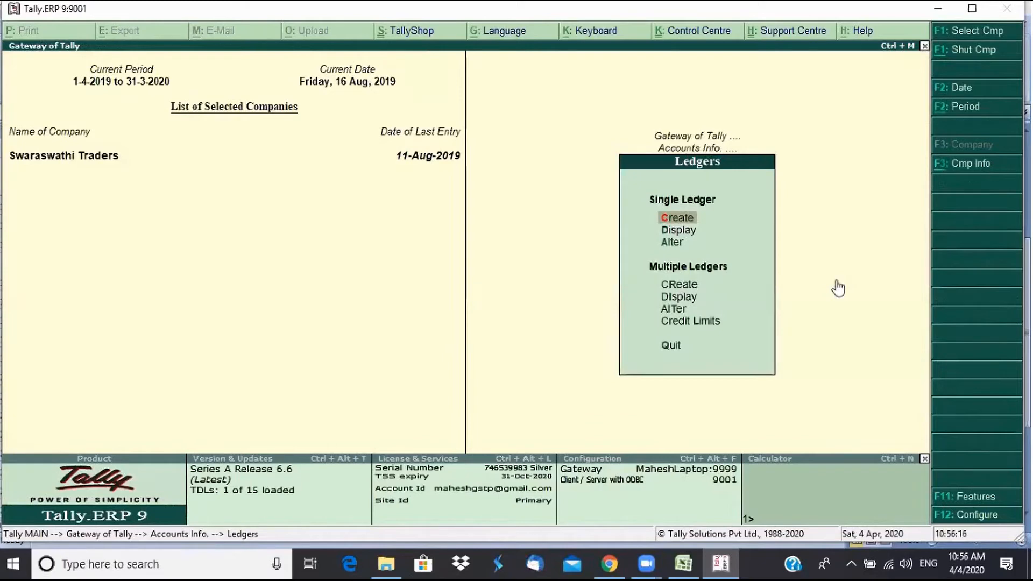
pyautogui.press('Escape')
pyautogui.press('Down')
pyautogui.press('Down')
pyautogui.press('Down')
pyautogui.press('Down')
pyautogui.press('Down')
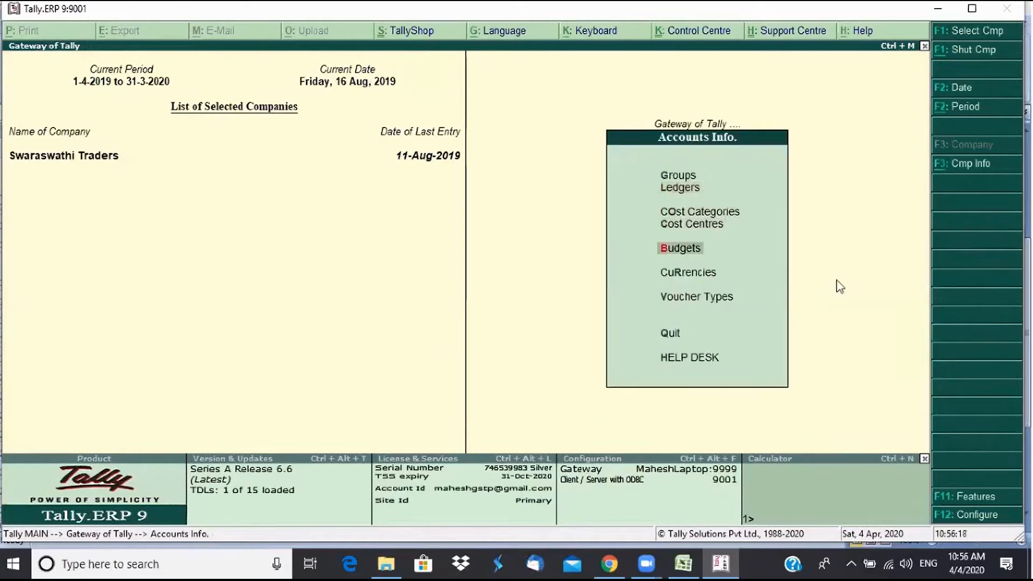
pyautogui.press('Return')
pyautogui.press('Down')
pyautogui.press('Down')
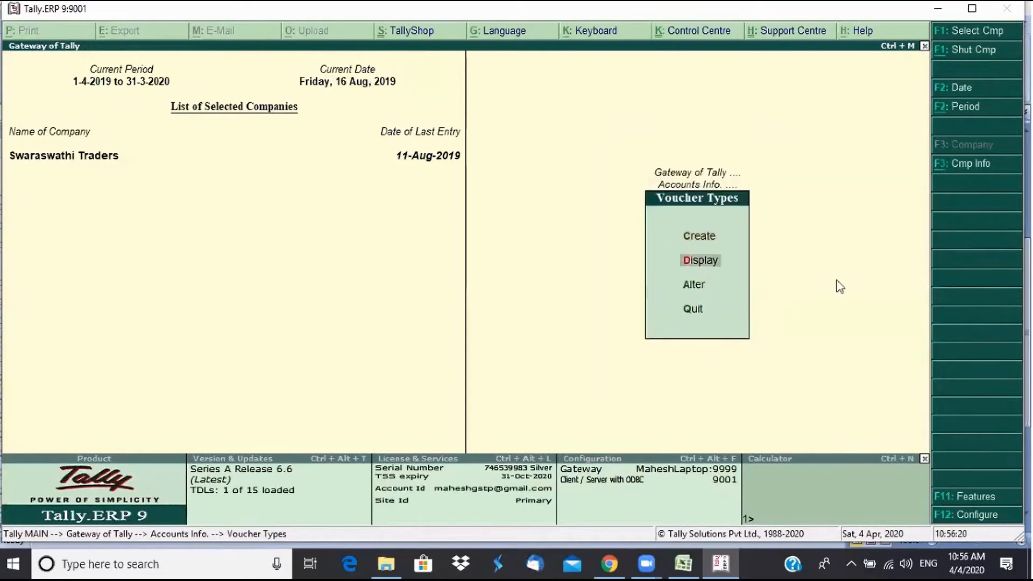
pyautogui.press('Return')
pyautogui.press('Return')
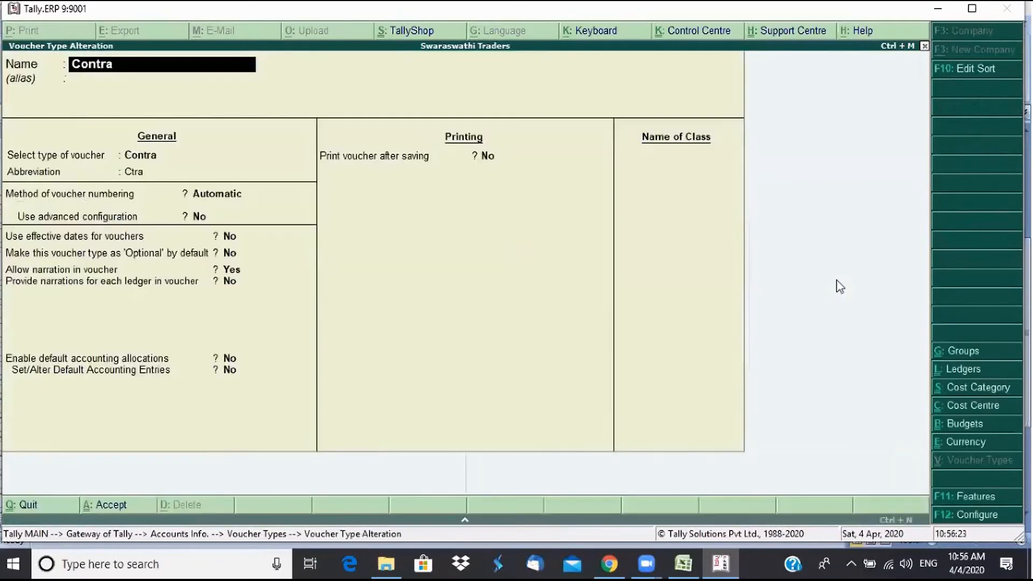
pyautogui.press('Return')
pyautogui.press('Return')
pyautogui.press('Return')
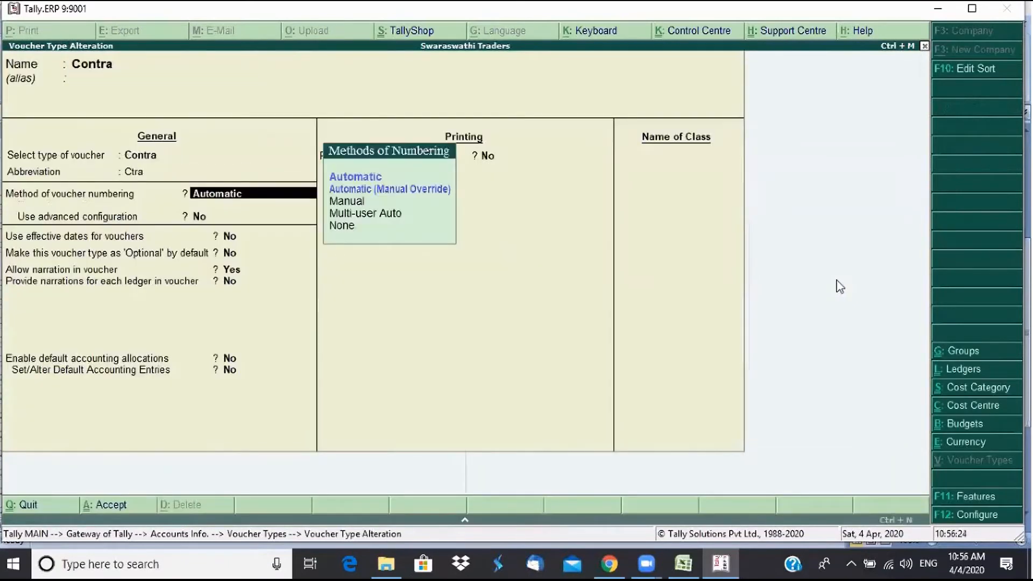
pyautogui.press('Escape')
pyautogui.press('y')
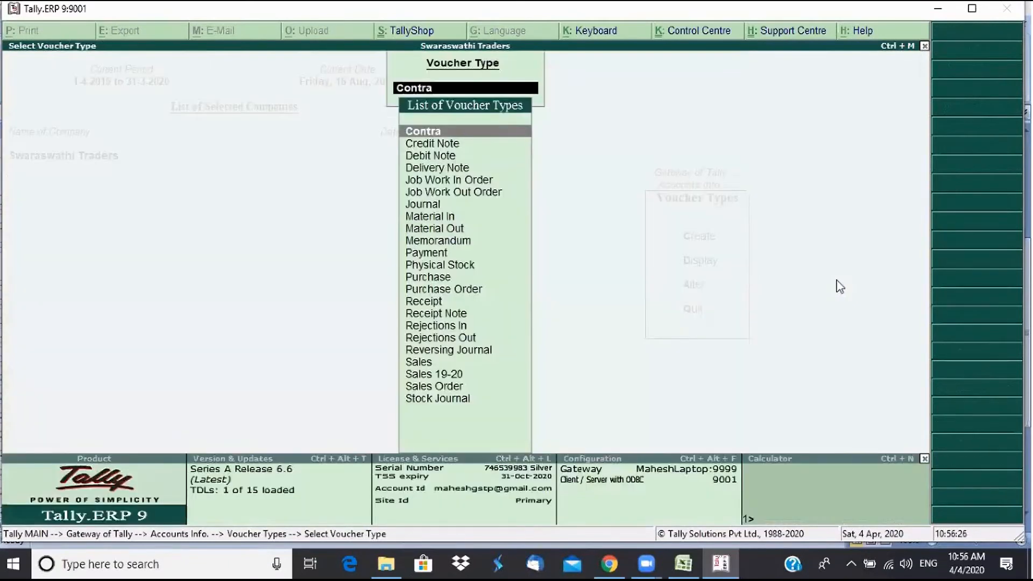
# Examine the available numbering methods of the Credit Note voucher type and leave without saving
pyautogui.press('Down')
pyautogui.press('Return')
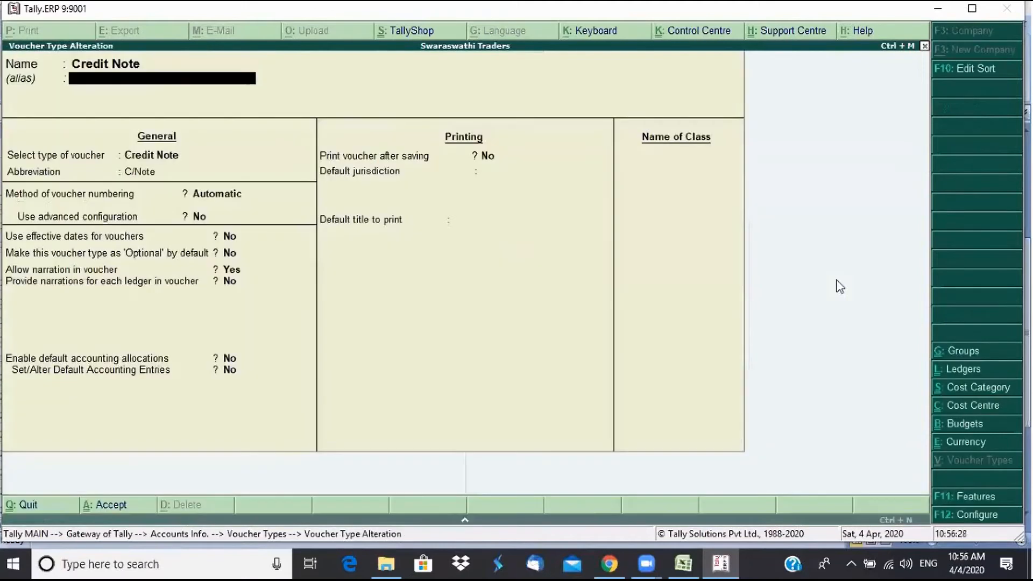
pyautogui.press('Escape')
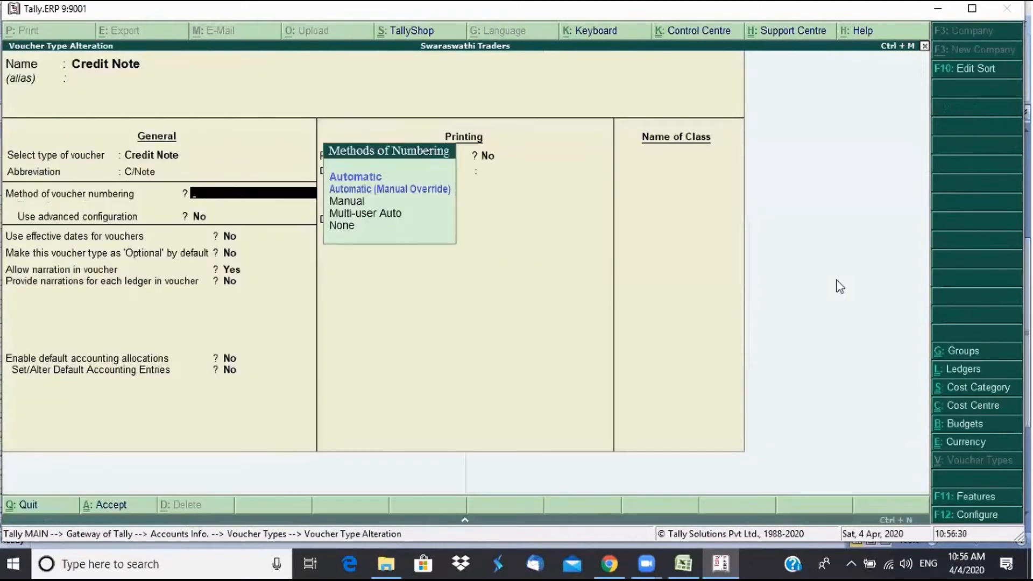
pyautogui.press('Escape')
pyautogui.press('y')
# Examine the available numbering methods of the Journal voucher type and leave without saving
pyautogui.press('Down')
pyautogui.press('Down')
pyautogui.press('Down')
pyautogui.press('Down')
pyautogui.press('Down')
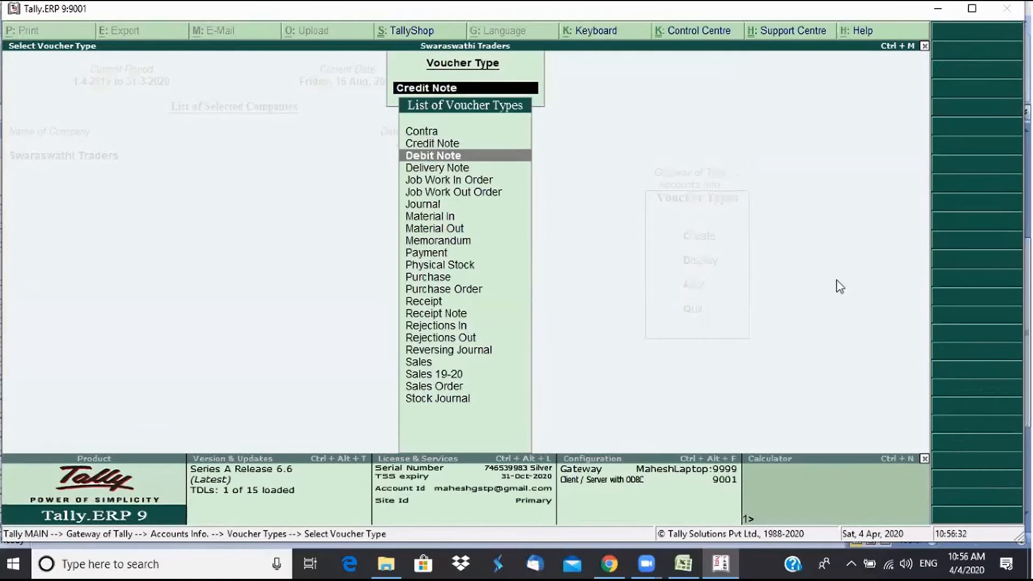
pyautogui.press('Return')
pyautogui.press('Return')
pyautogui.press('Return')
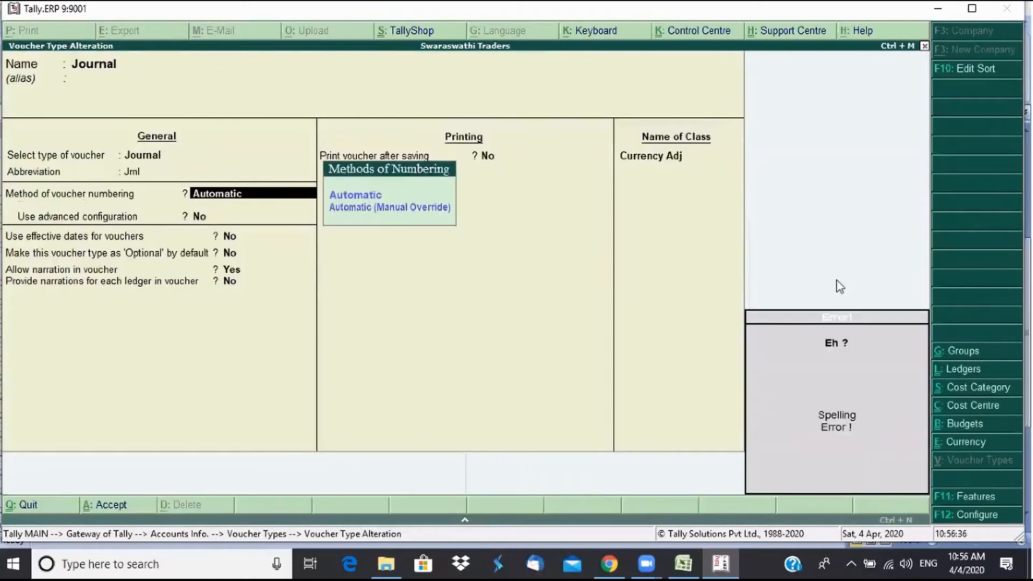
pyautogui.press('Escape')
pyautogui.press('Escape')
pyautogui.press('y')
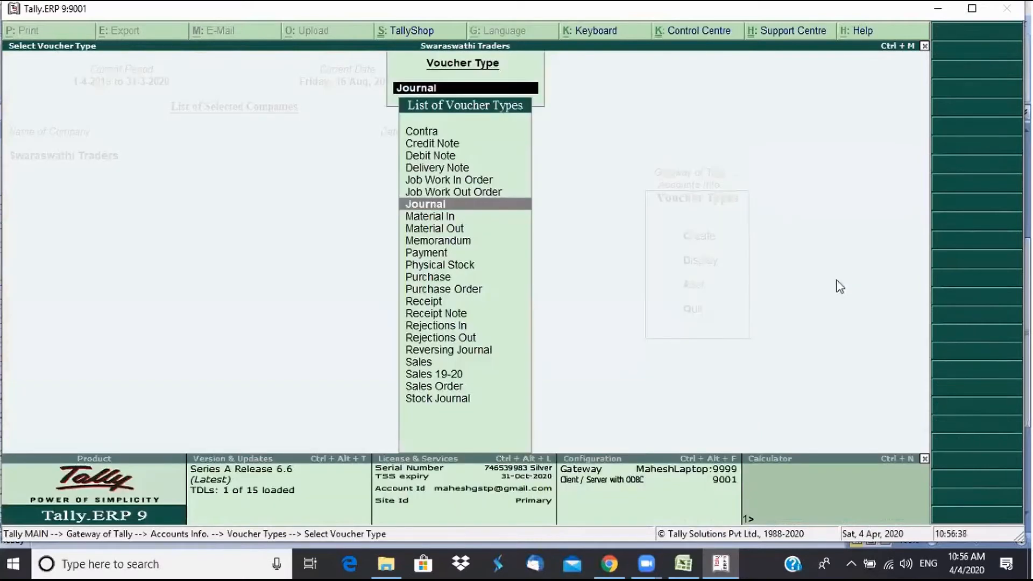
# Examine the available numbering methods of the Payment voucher type and return to the Gateway of Tally without saving
pyautogui.press('Down')
pyautogui.press('Down')
pyautogui.press('Down')
pyautogui.press('Down')
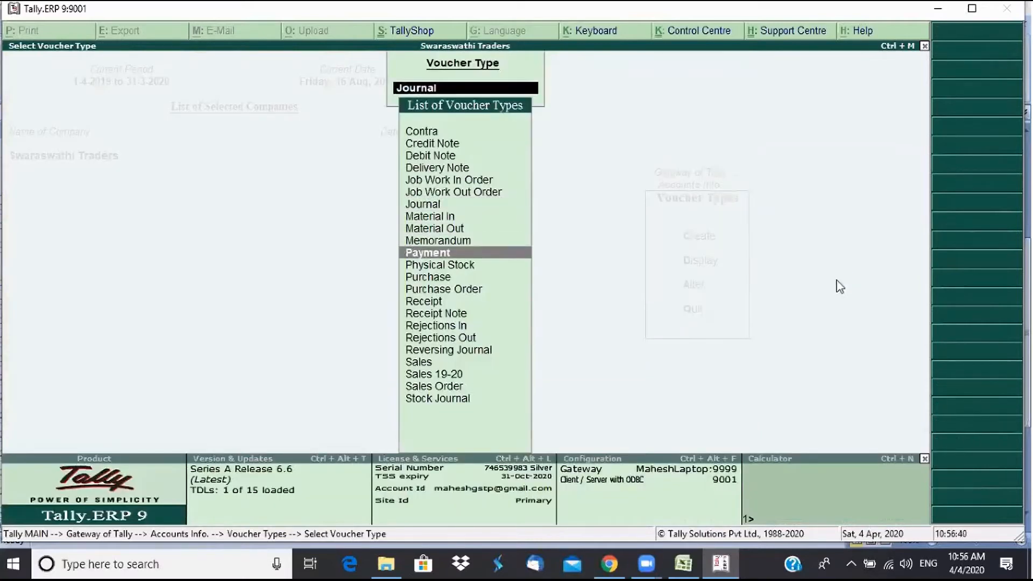
pyautogui.press('s')
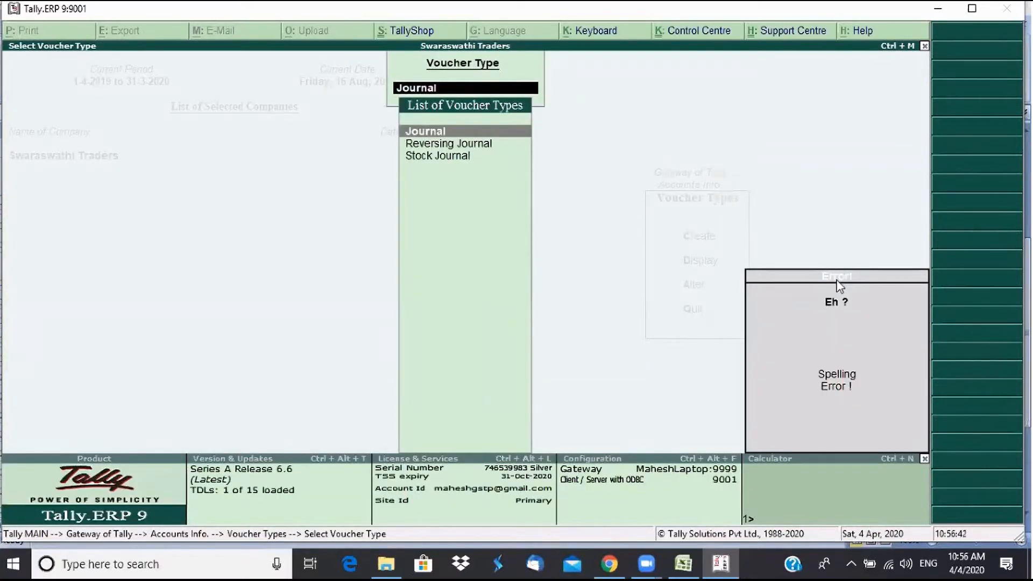
pyautogui.press('BackSpace')
pyautogui.write('Pa')
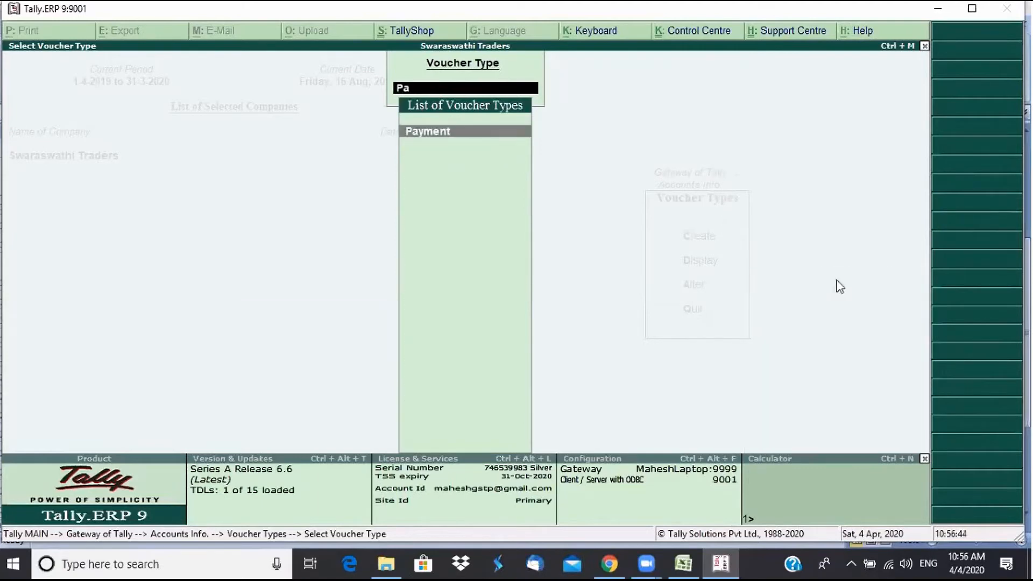
pyautogui.press('Return')
pyautogui.press('Return')
pyautogui.press('Return')
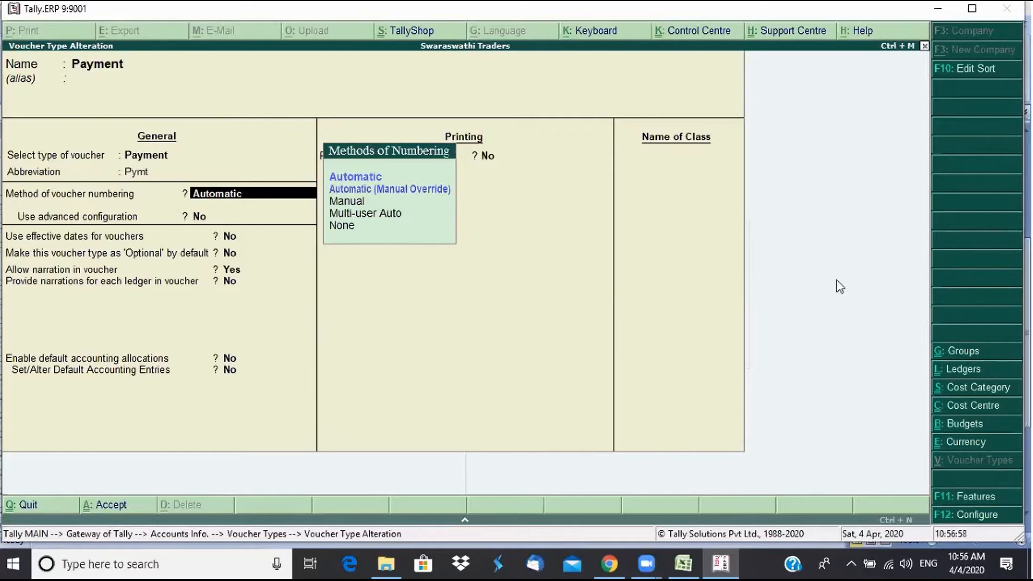
pyautogui.press('Escape')
pyautogui.press('y')
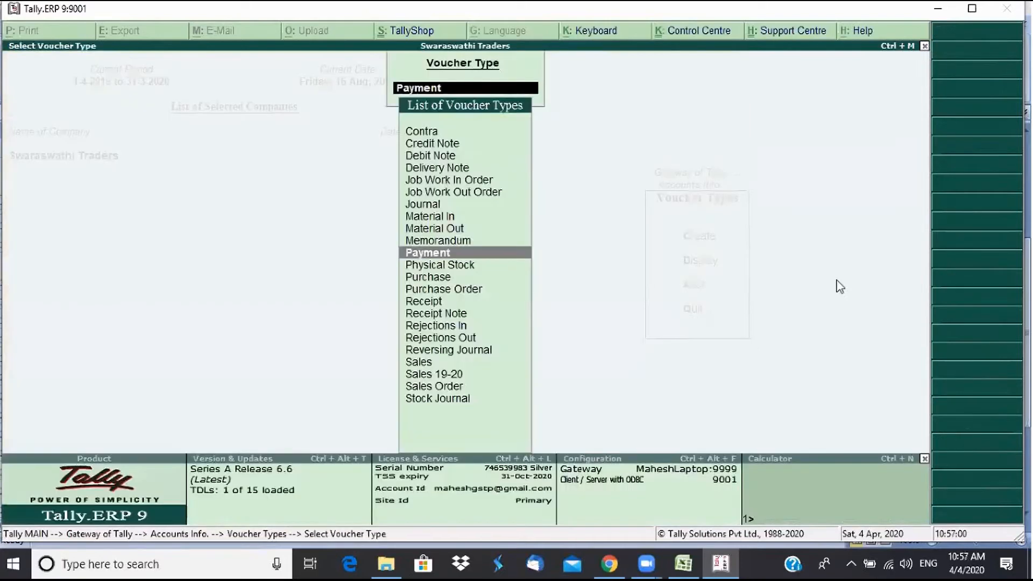
pyautogui.press('Escape')
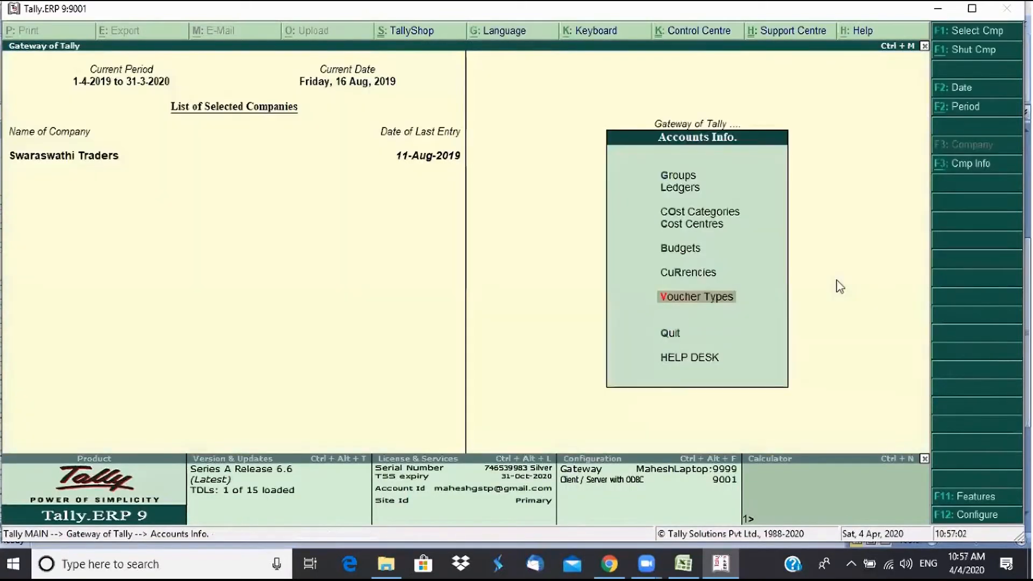
pyautogui.press('Escape')
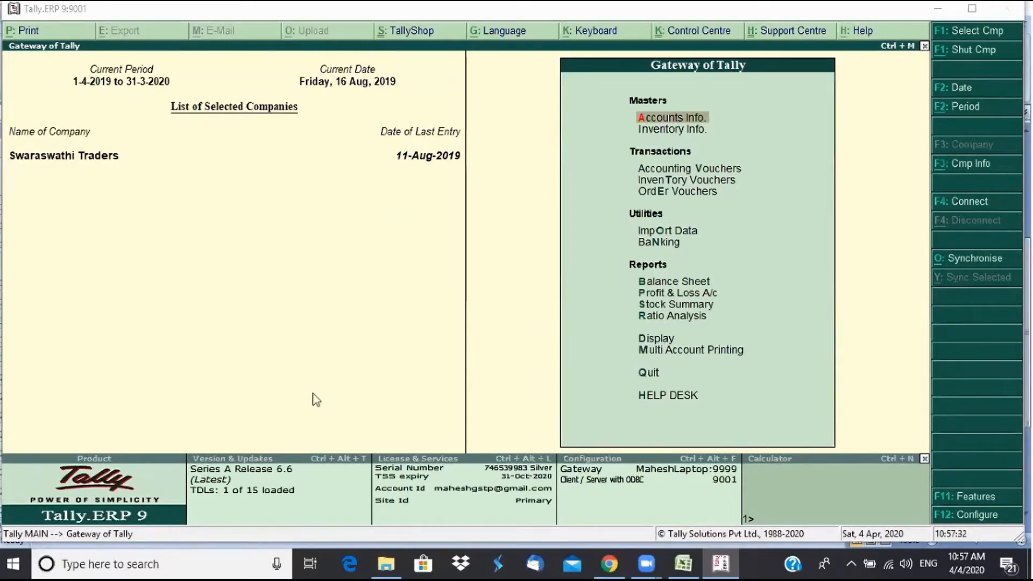
# Review the Sales voucher type's numbering method, duplicate prevention and advanced configuration settings, and return to the Gateway of Tally without saving
pyautogui.click(679, 122)
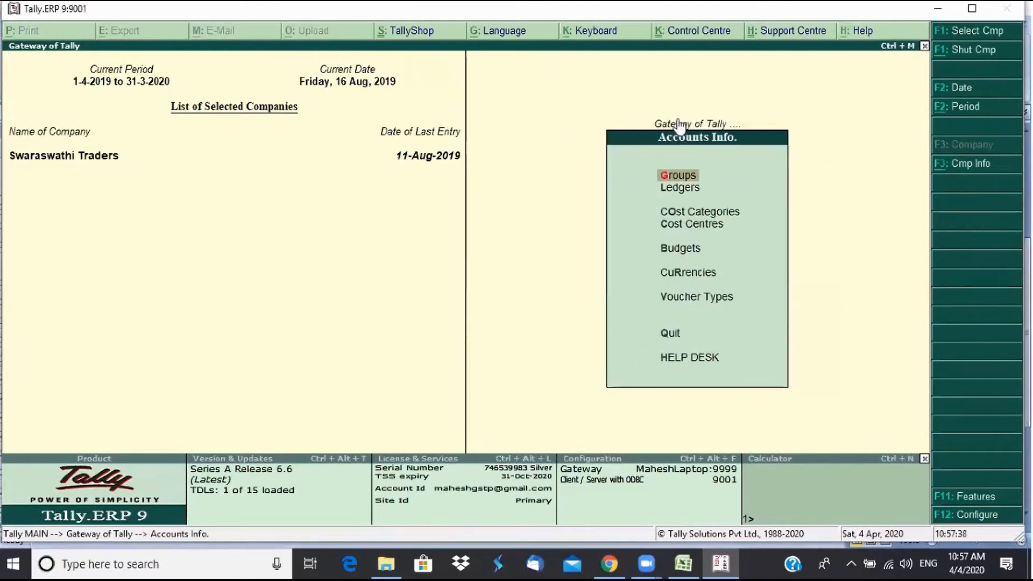
pyautogui.write('vaSa')
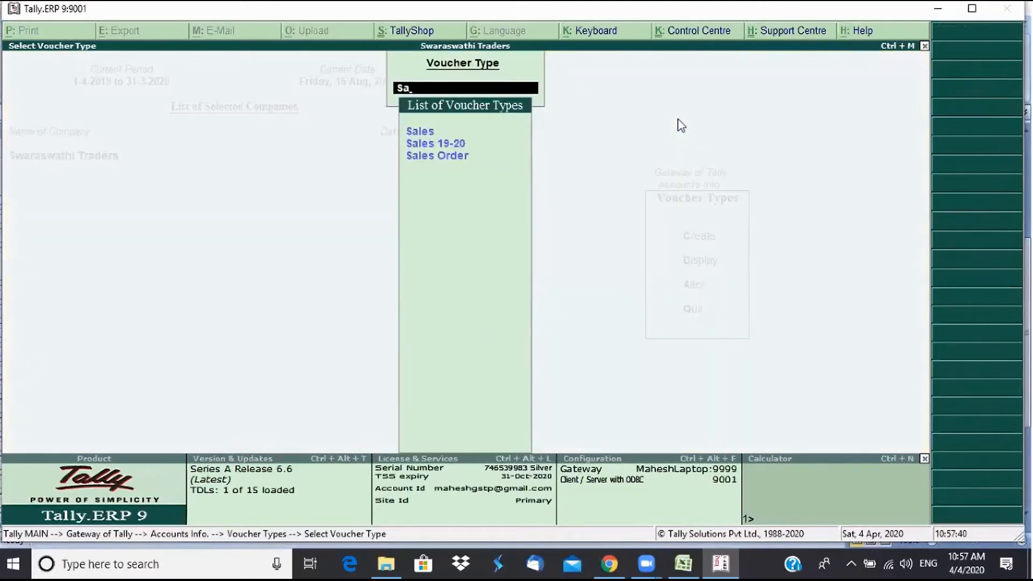
pyautogui.press('Return')
pyautogui.press('Return')
pyautogui.press('Return')
pyautogui.press('Return')
pyautogui.press('Return')
pyautogui.press('Return')
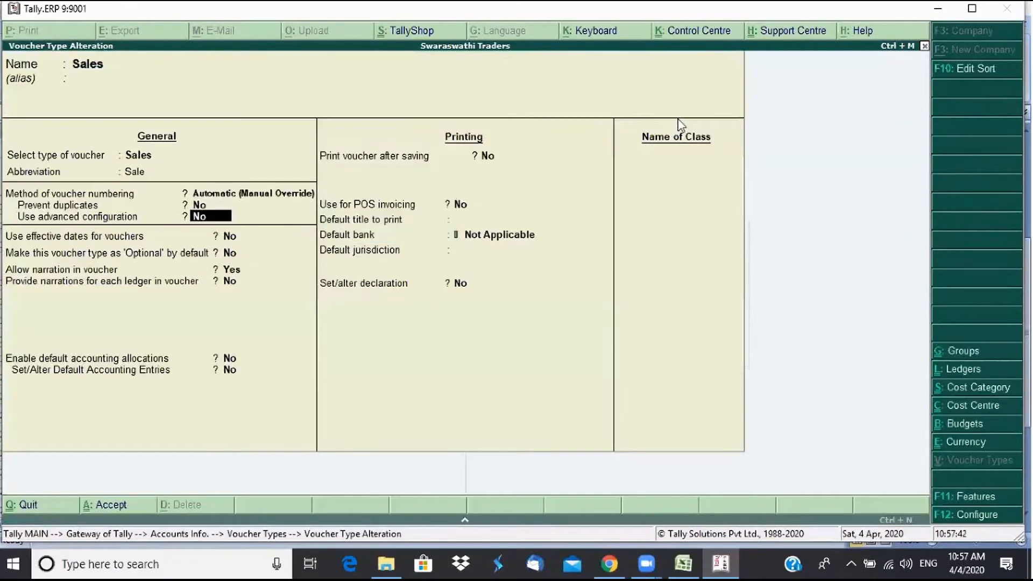
pyautogui.press('Return')
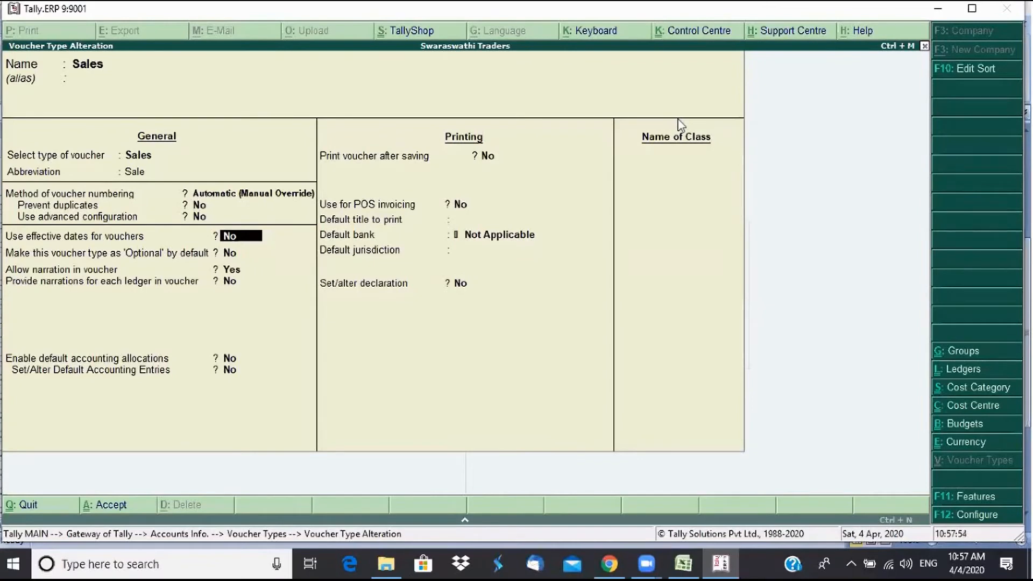
pyautogui.press('Escape')
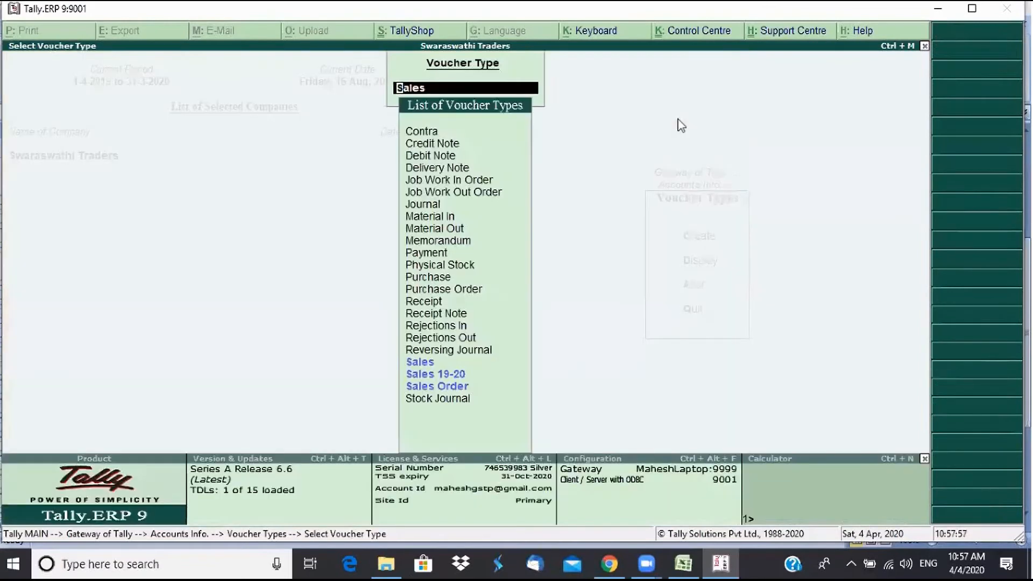
pyautogui.press('Escape')
pyautogui.press('Escape')
pyautogui.press('Escape')
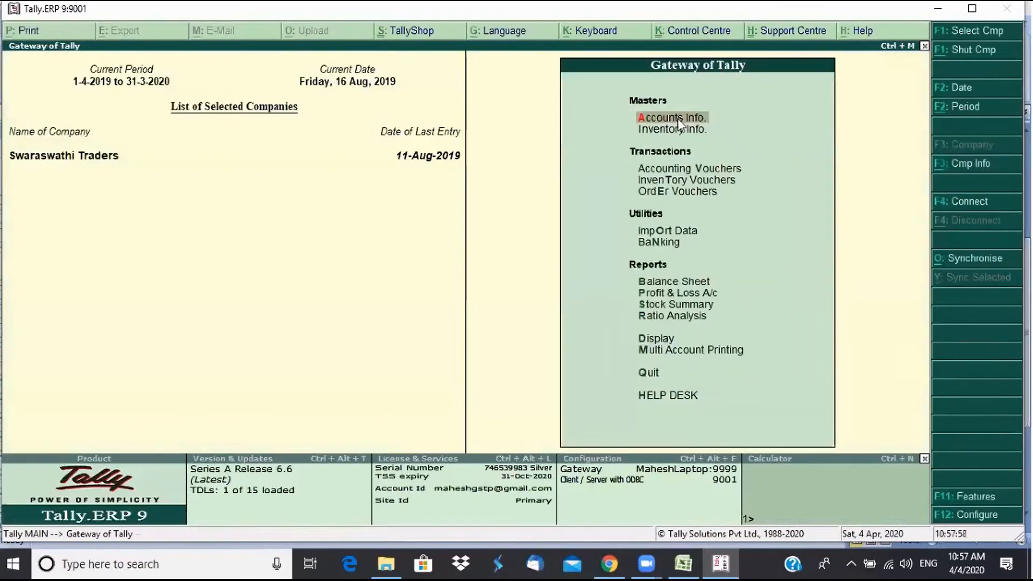
# Start an accounting voucher of the Sales voucher type with the cost centre class Not Applicable
pyautogui.press('v')
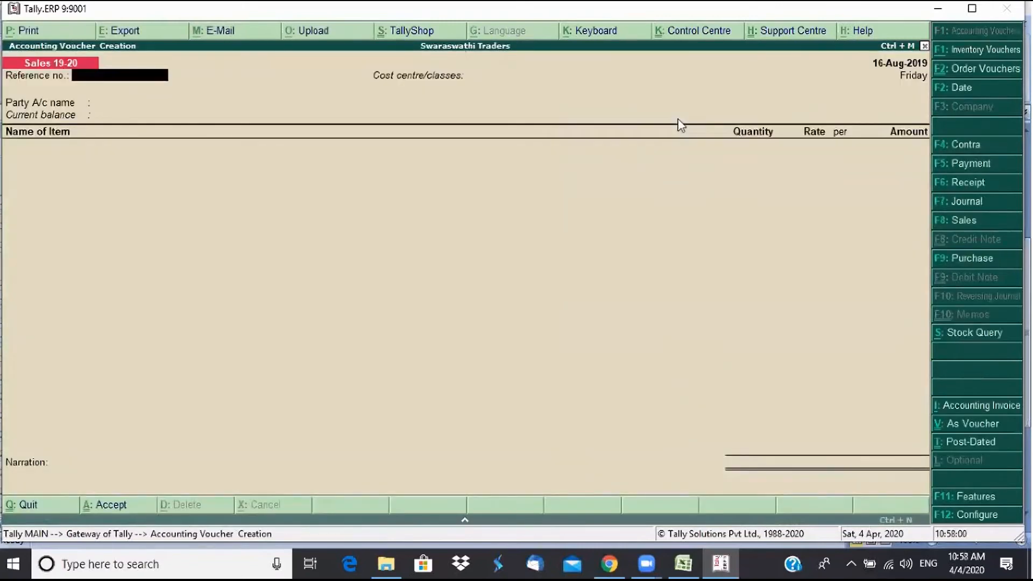
pyautogui.press('F8')
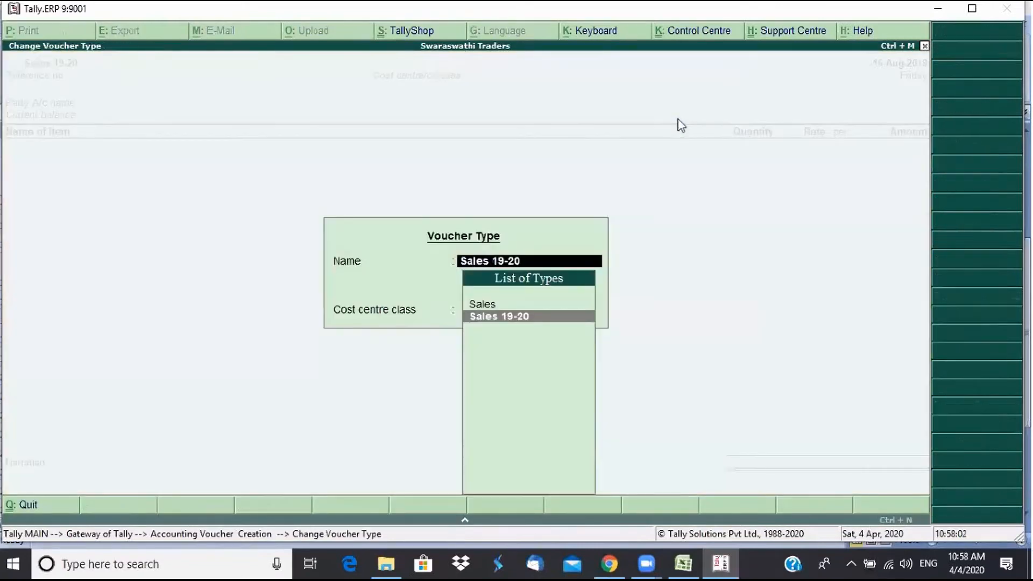
pyautogui.press('Up')
pyautogui.press('Return')
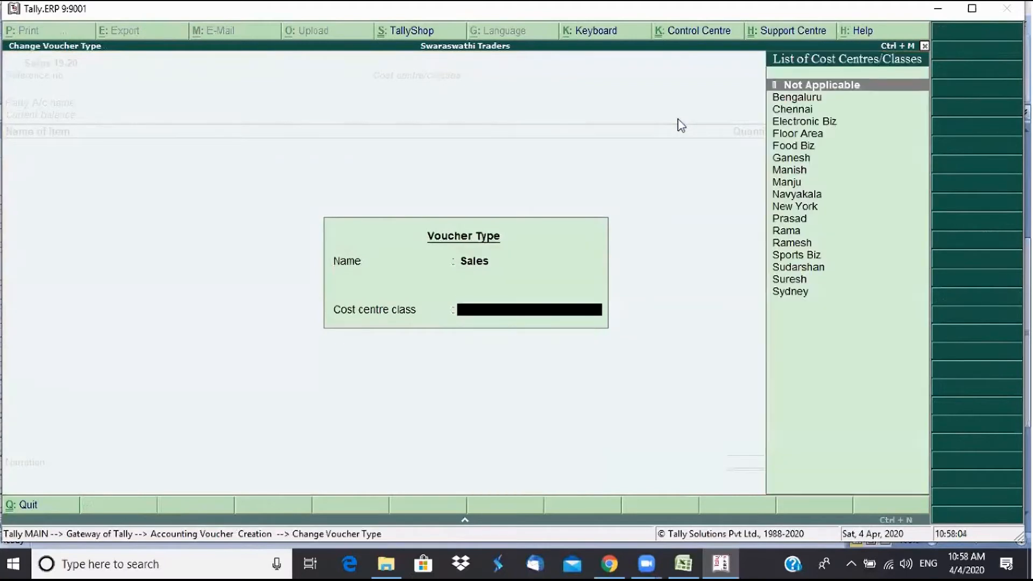
pyautogui.press('Return')
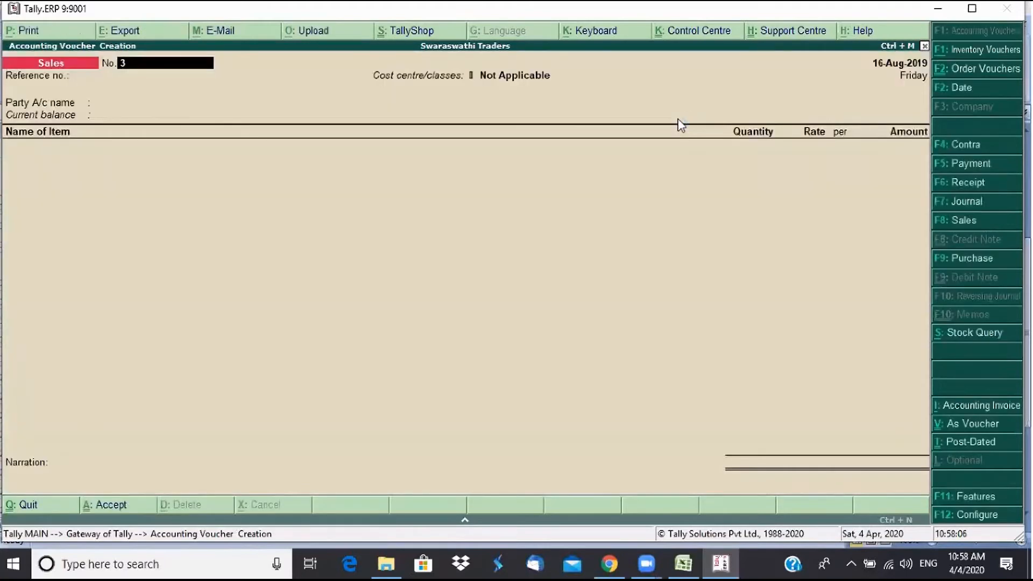
# Check which date fields the sales voucher's date prompt offers, quit the voucher without saving and go to Accounts Info
pyautogui.press('F2')
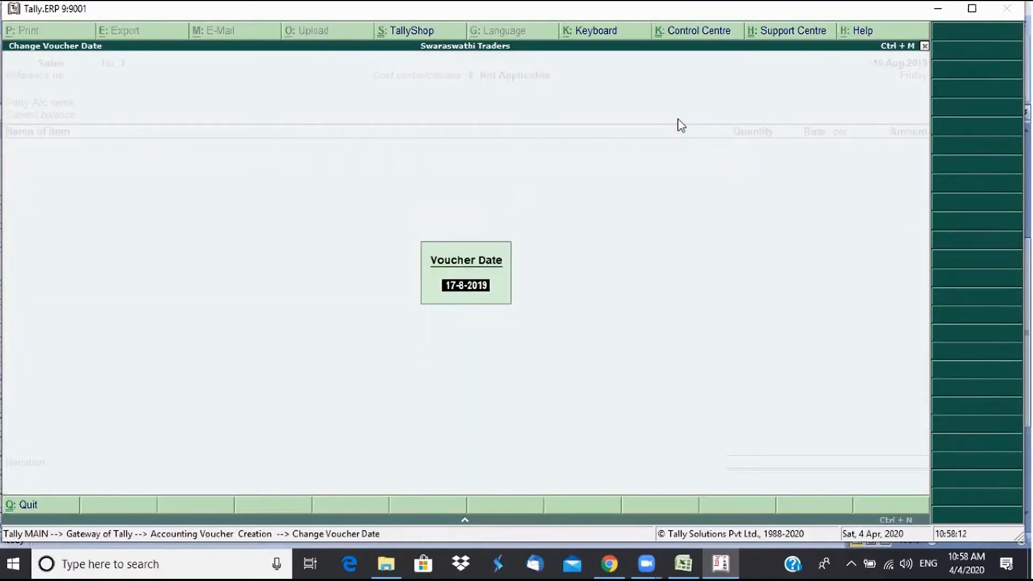
pyautogui.press('Escape')
pyautogui.press('Escape')
pyautogui.press('Escape')
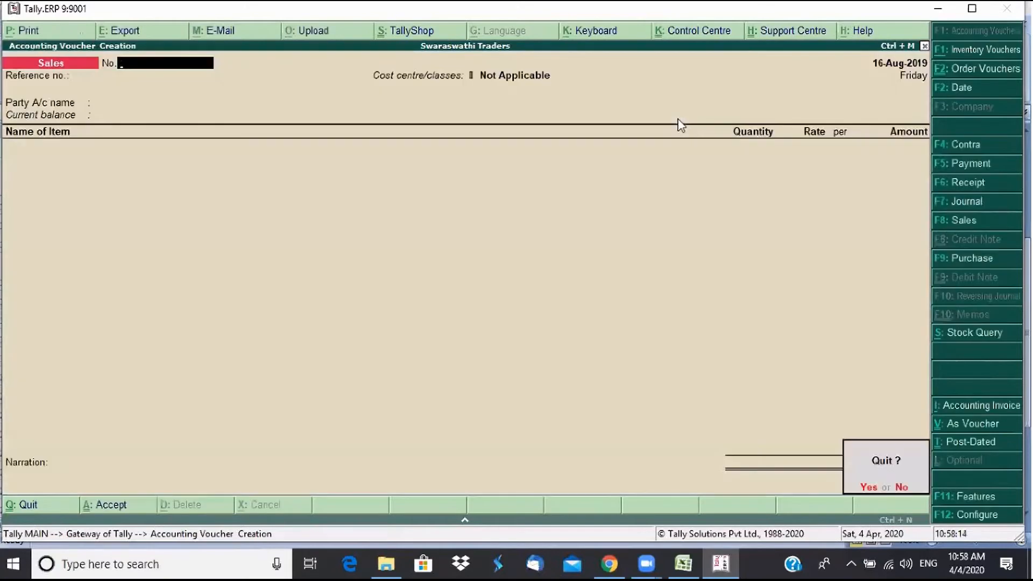
pyautogui.press('y')
pyautogui.click(678, 123)
pyautogui.press('l')
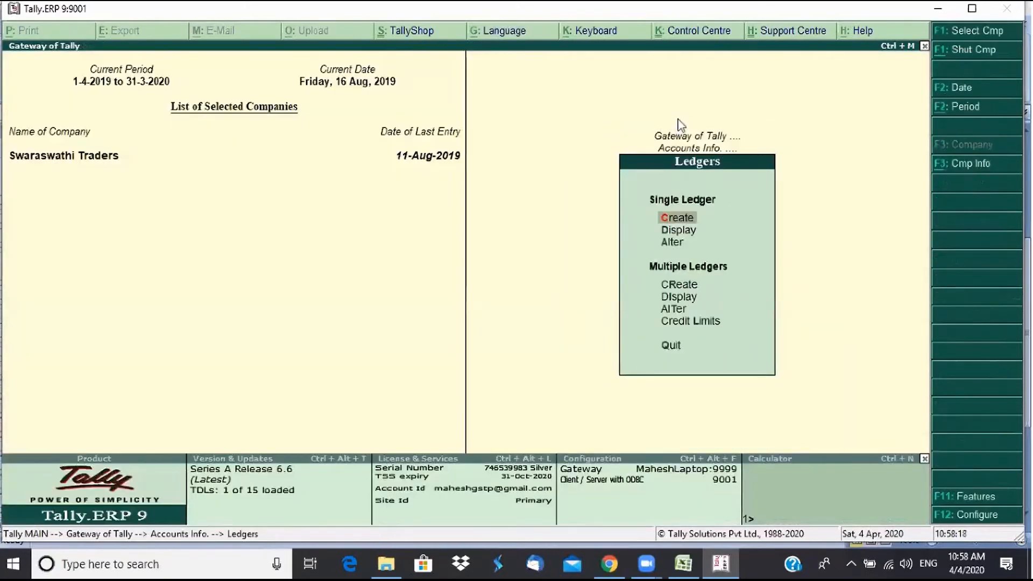
pyautogui.press('a')
pyautogui.press('Escape')
pyautogui.press('Escape')
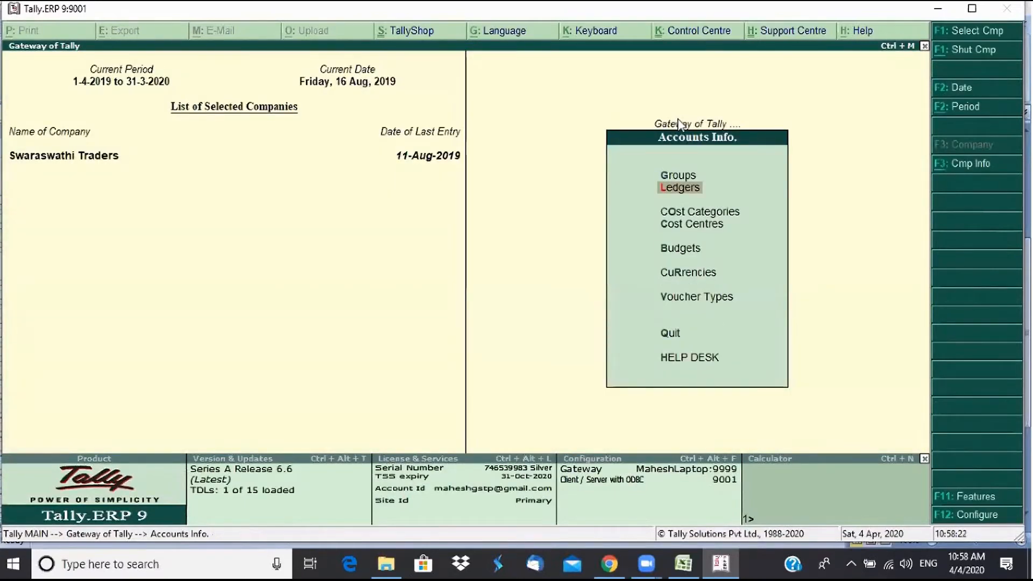
# Open the Sales voucher type for alteration and set its method of voucher numbering to Automatic
pyautogui.write('vasa')
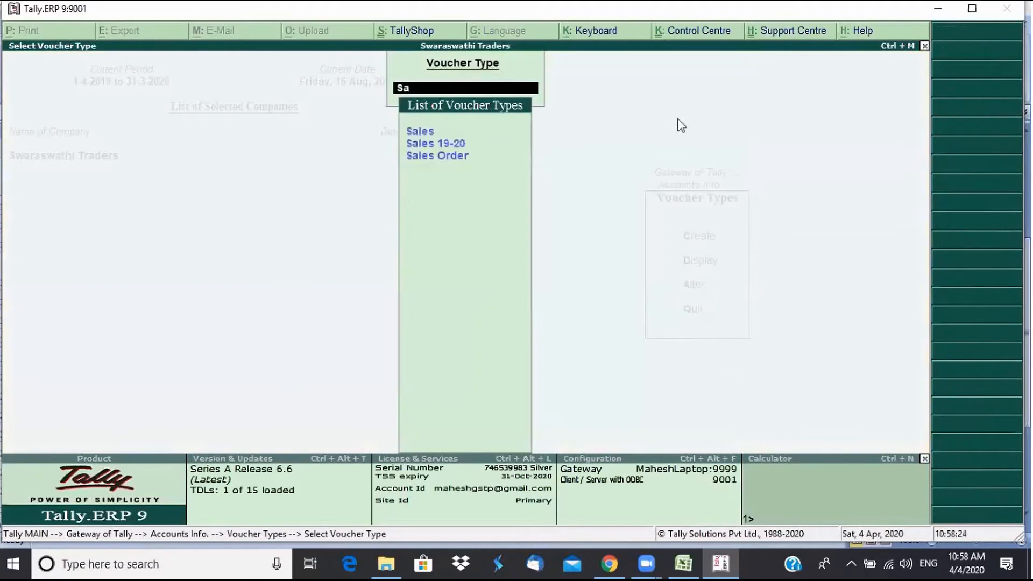
pyautogui.press('Return')
pyautogui.press('Return')
pyautogui.press('Return')
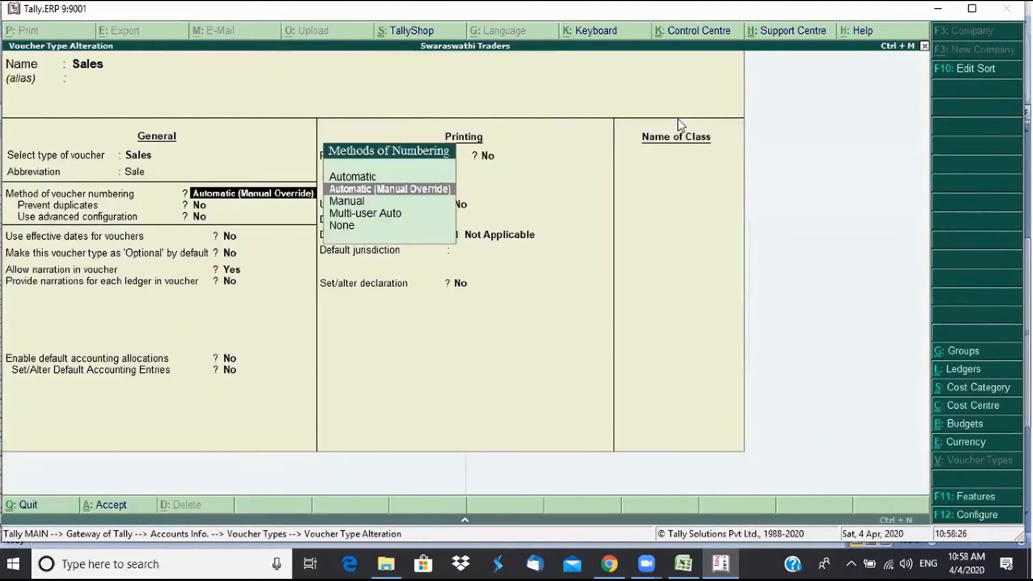
pyautogui.press('Up')
pyautogui.press('Return')
pyautogui.press('Return')
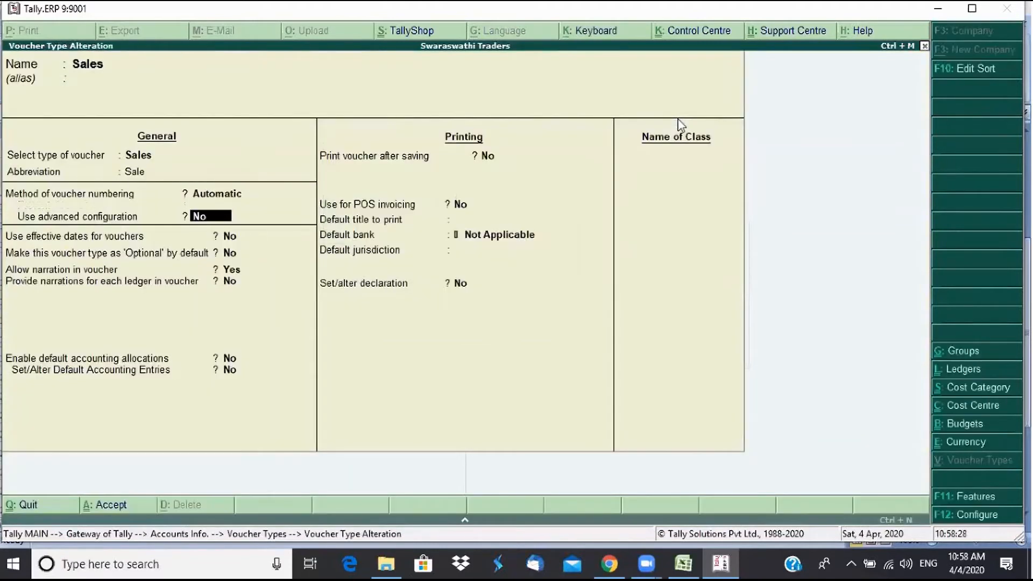
# Enable effective dates for the Sales voucher type, save it and return to the Gateway of Tally
pyautogui.press('Return')
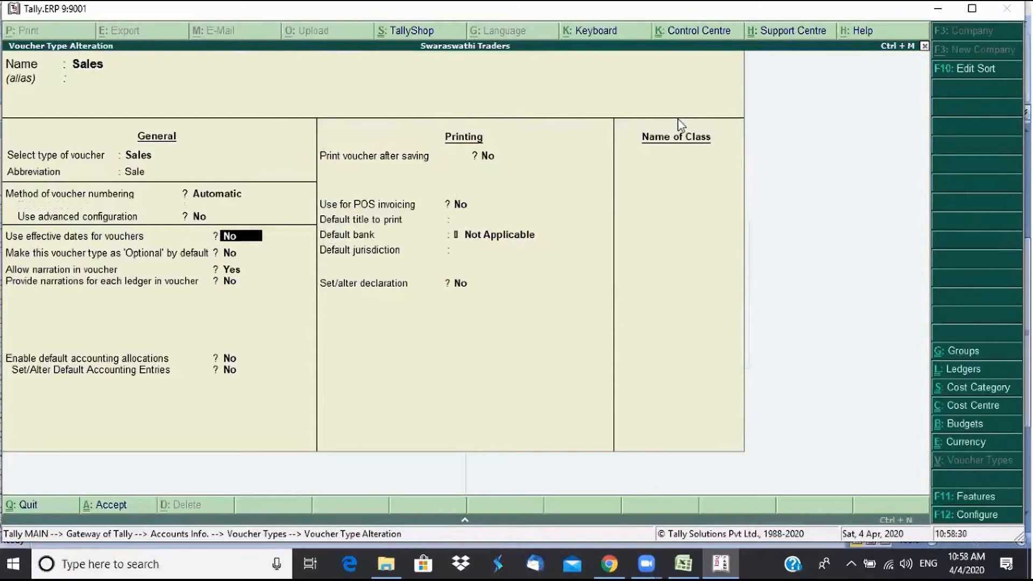
pyautogui.press('BackSpace')
pyautogui.press('y')
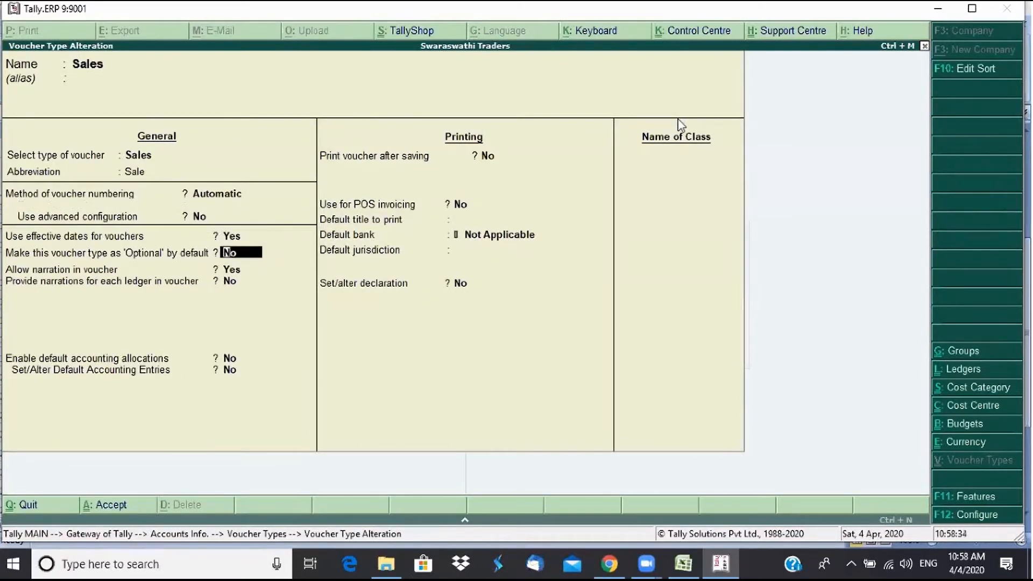
pyautogui.hotkey('ctrl', 'a')
pyautogui.press('Escape')
pyautogui.press('Escape')
pyautogui.press('Escape')
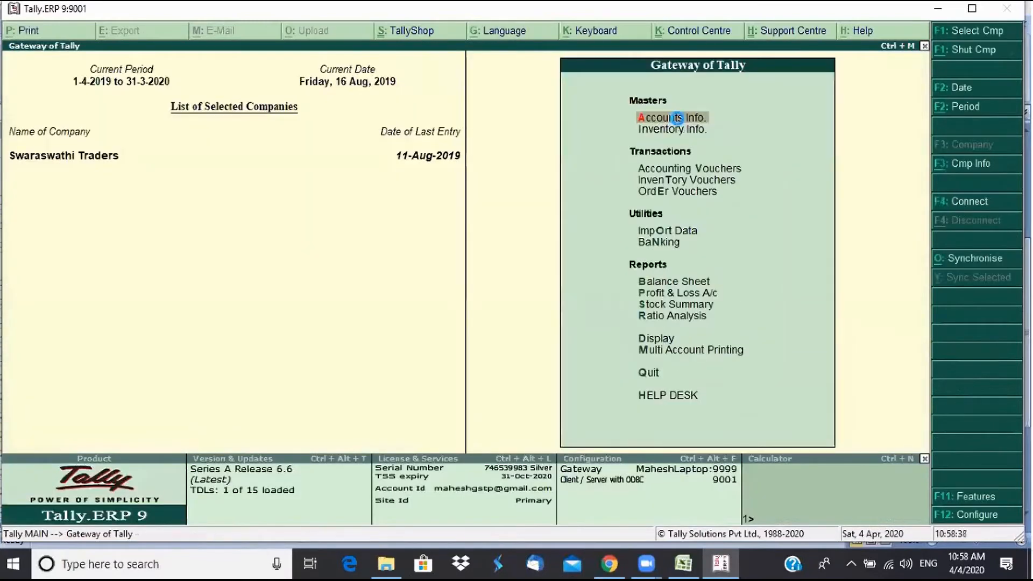
# Start a sales voucher and set its voucher date to 17-8-2019 and its effective date to 10-8-2019
pyautogui.press('v')
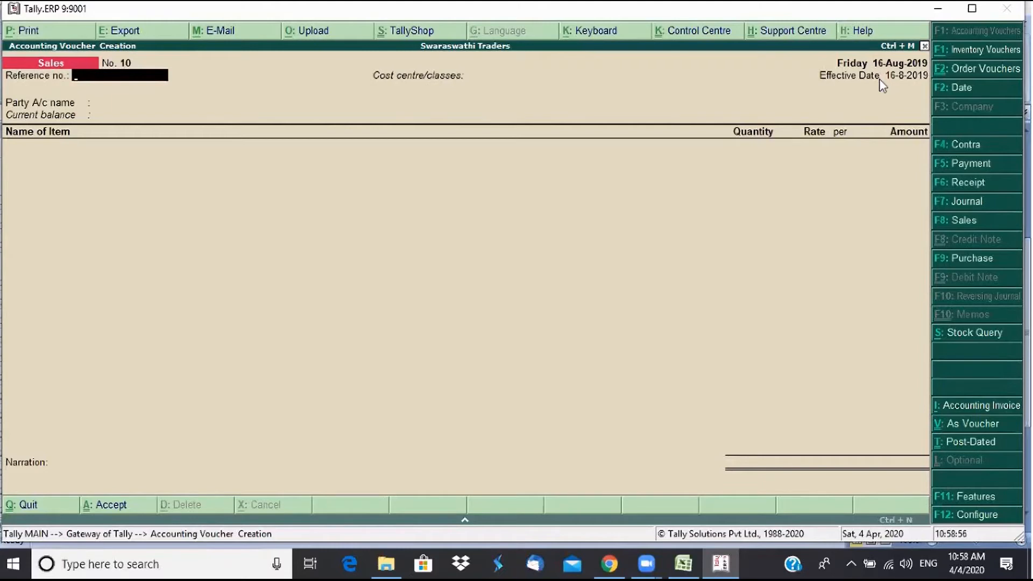
pyautogui.click(971, 88)
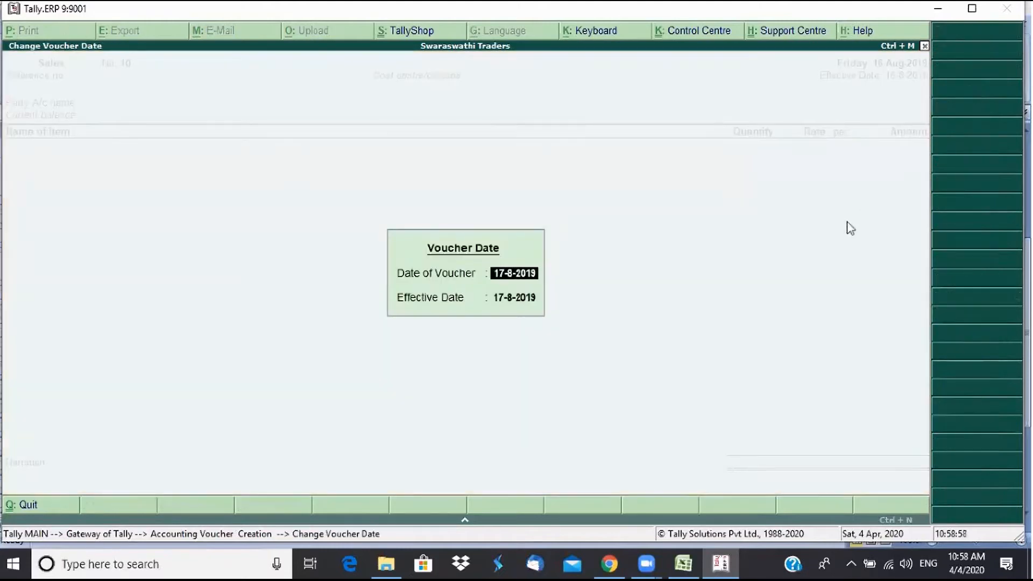
pyautogui.press('Return')
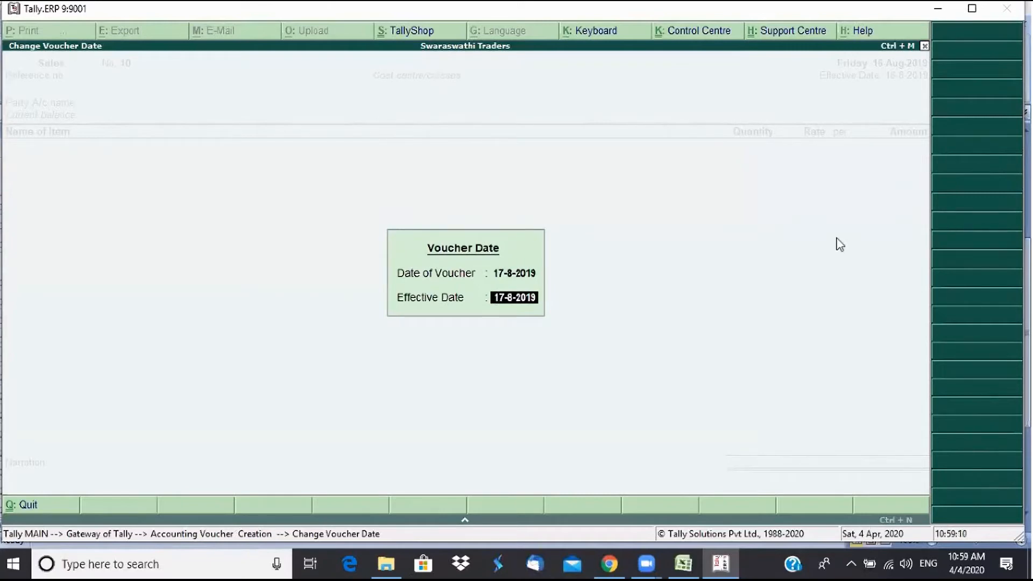
pyautogui.write('10')
pyautogui.press('Return')
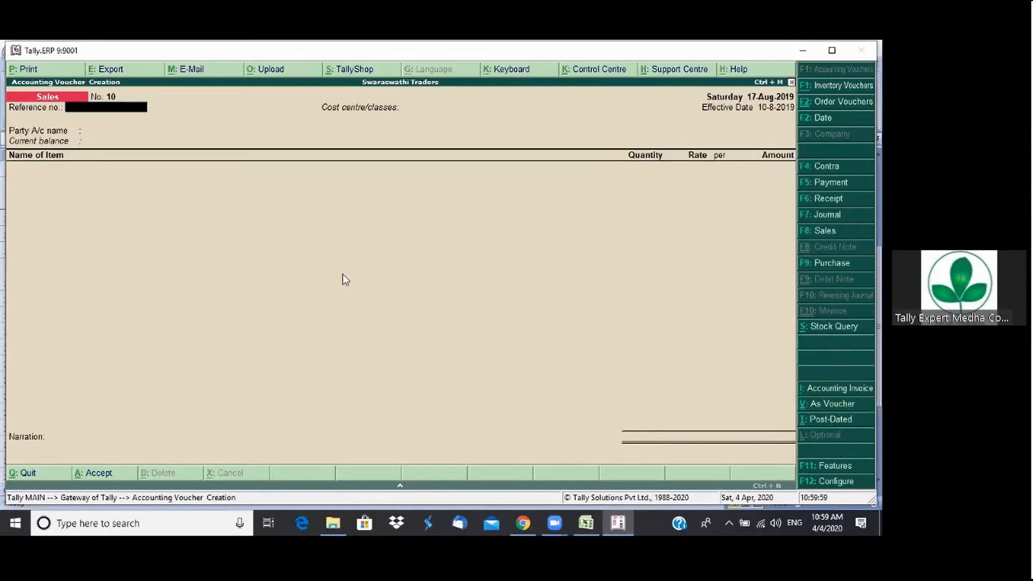
# Keep the cost centre class Not Applicable, choose Royal Agencies as the party account and accept the party details
pyautogui.press('Return')
pyautogui.press('Return')
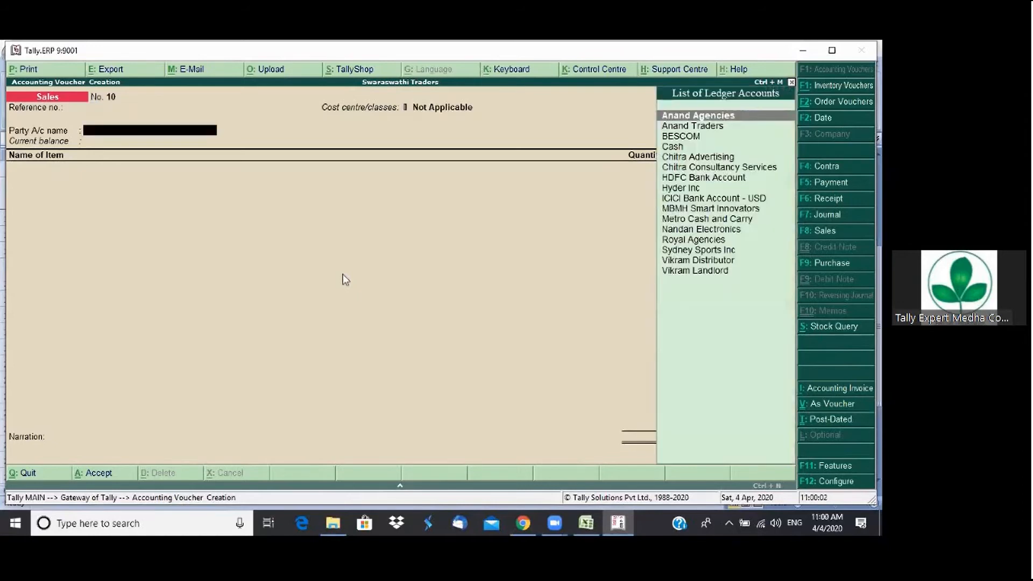
pyautogui.write('ra')
pyautogui.press('BackSpace')
pyautogui.press('BackSpace')
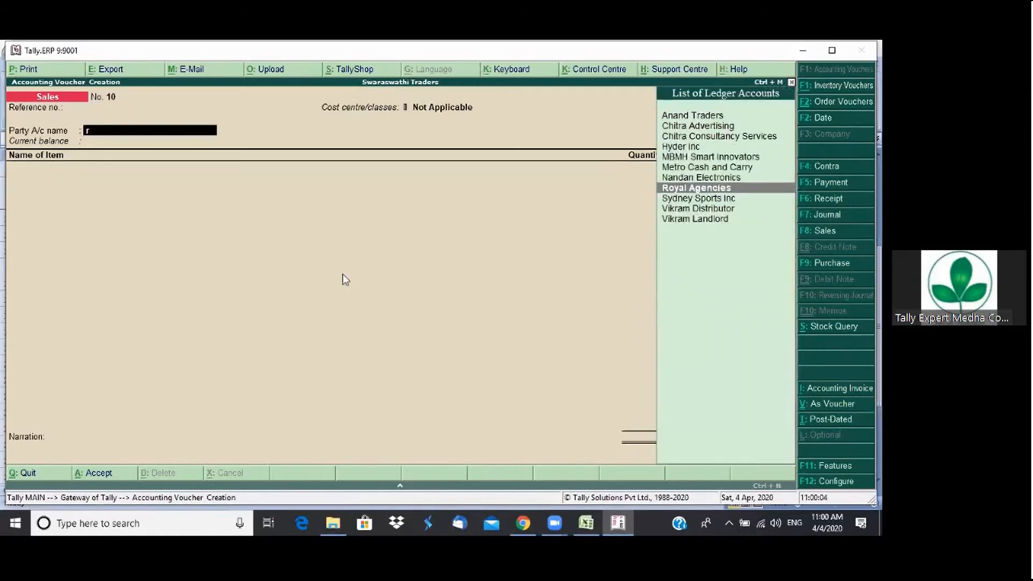
pyautogui.write('roy')
pyautogui.press('Return')
pyautogui.hotkey('ctrl', 'a')
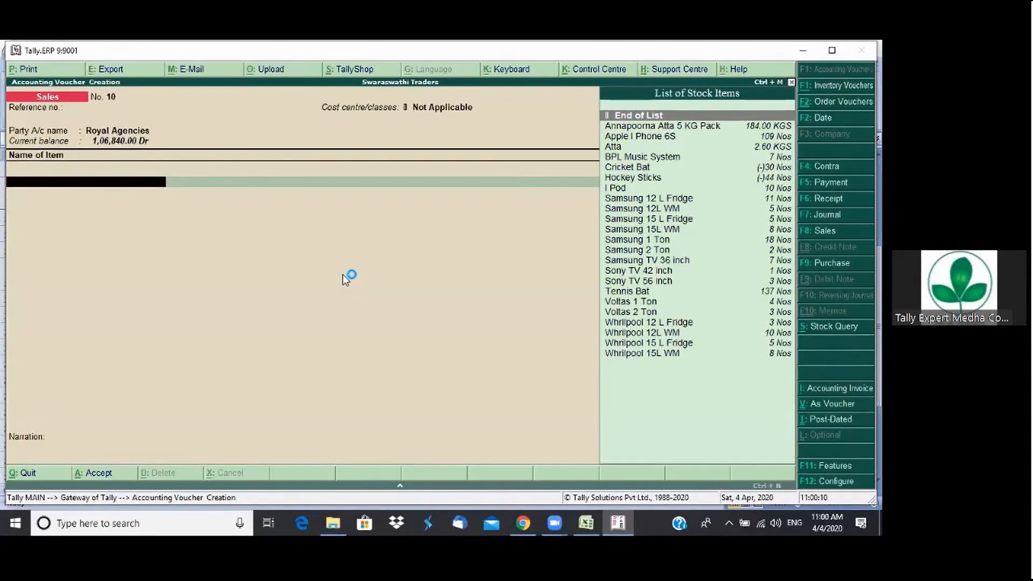
# Add Whrilpool 15L WM to the sales voucher with a quantity of 1 Nos from Main Location
pyautogui.press('Up')
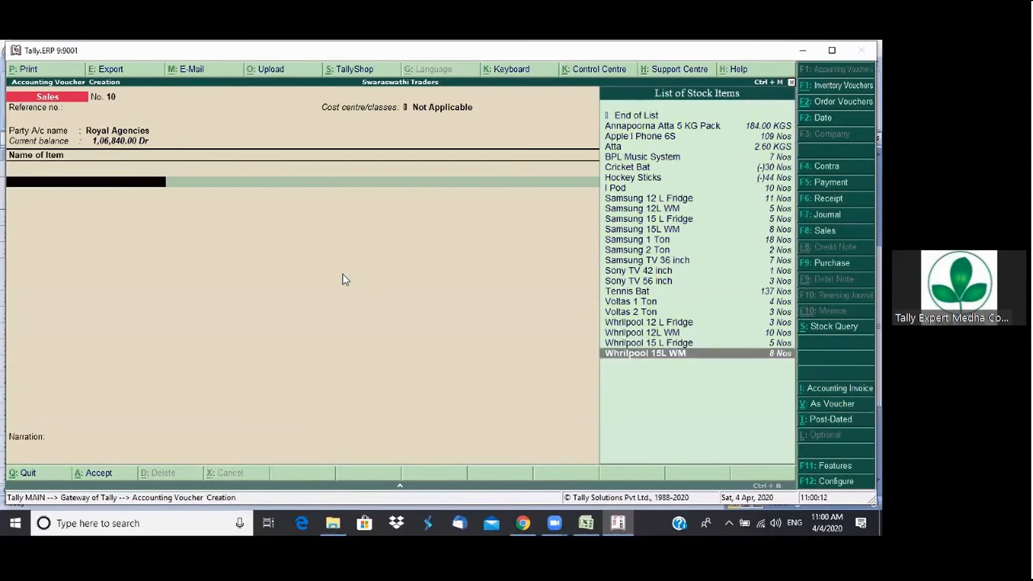
pyautogui.press('Return')
pyautogui.press('Return')
pyautogui.press('Return')
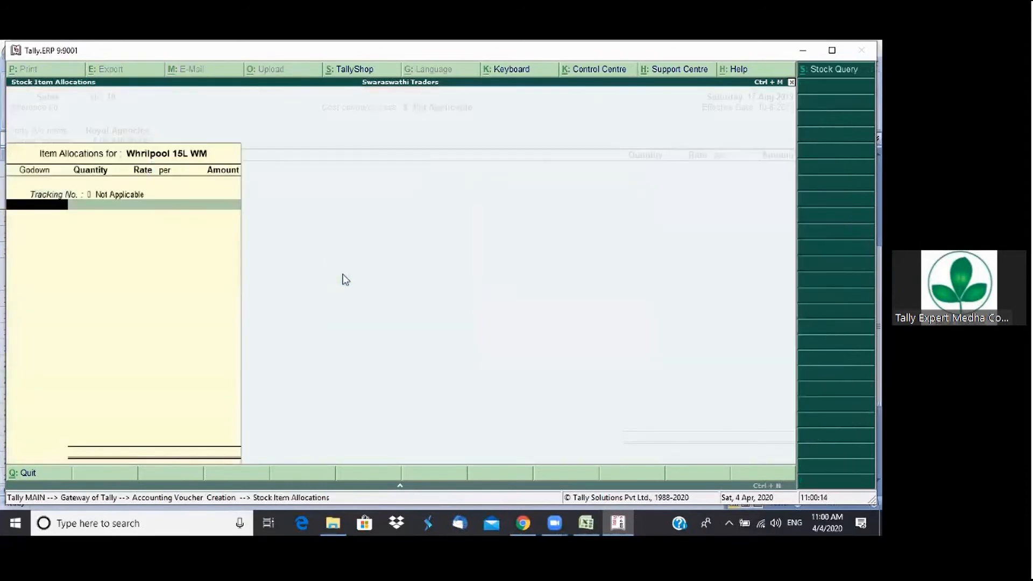
pyautogui.press('Return')
pyautogui.write('1')
pyautogui.press('Return')
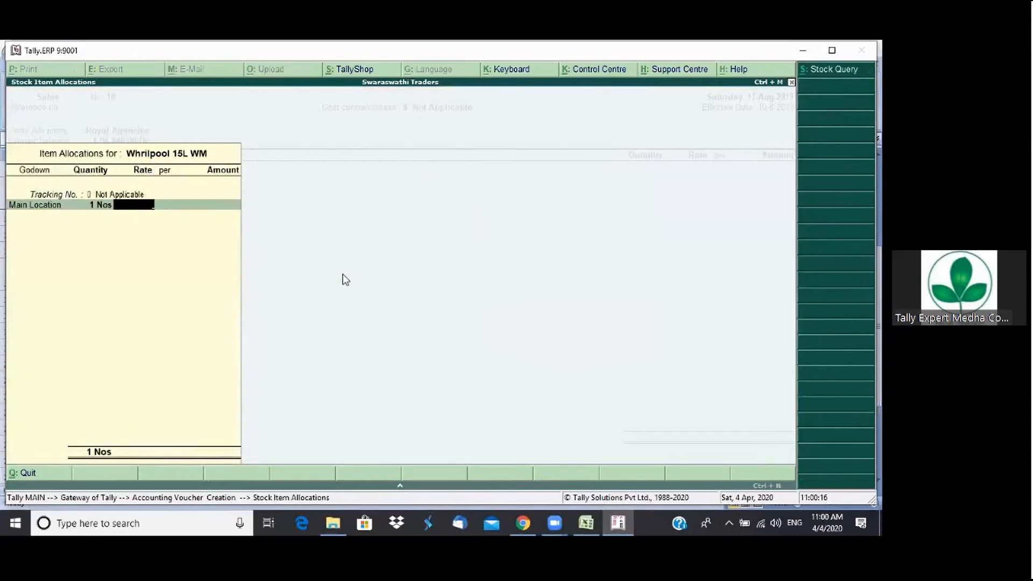
# Set the washing machine's rate to 15,000 per Nos and complete its stock allocation
pyautogui.write('15,000')
pyautogui.press('Return')
pyautogui.press('Return')
pyautogui.press('Return')
pyautogui.press('Return')
pyautogui.press('Return')
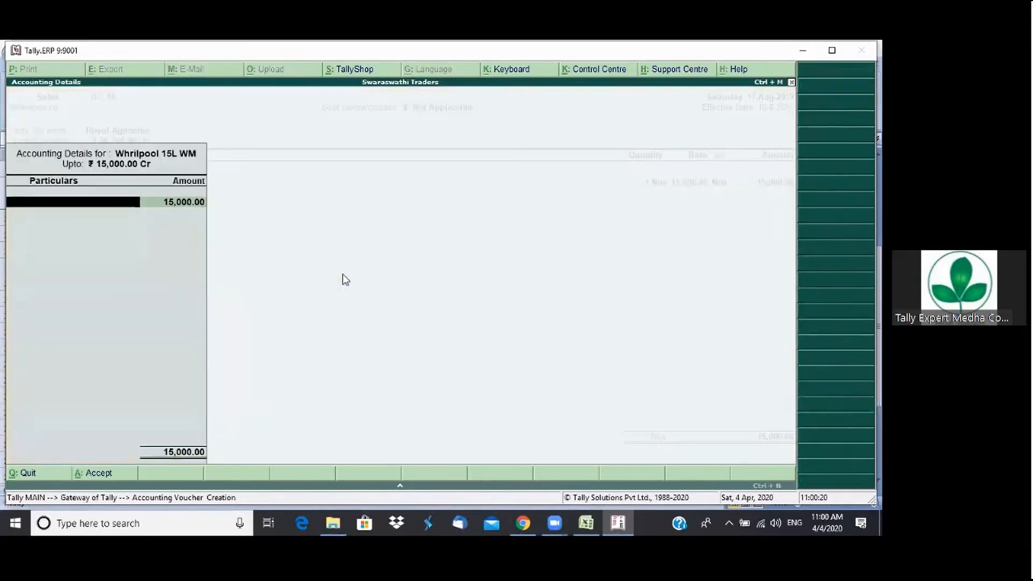
# Post the item's amount to Sales Account and accept the cost allocation under the Line of Biz category
pyautogui.press('Return')
pyautogui.press('Return')
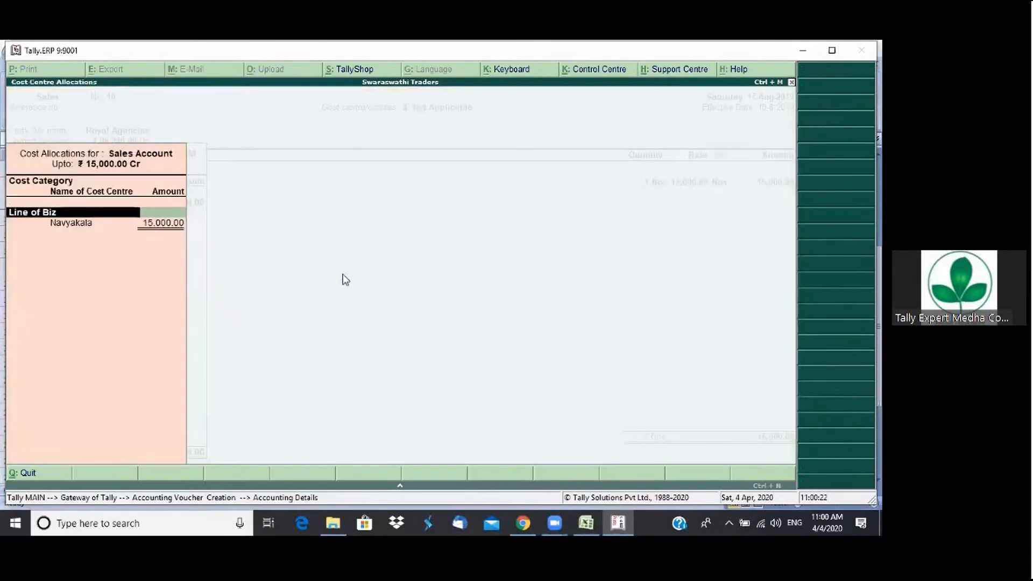
pyautogui.press('Return')
pyautogui.press('Return')
pyautogui.press('Return')
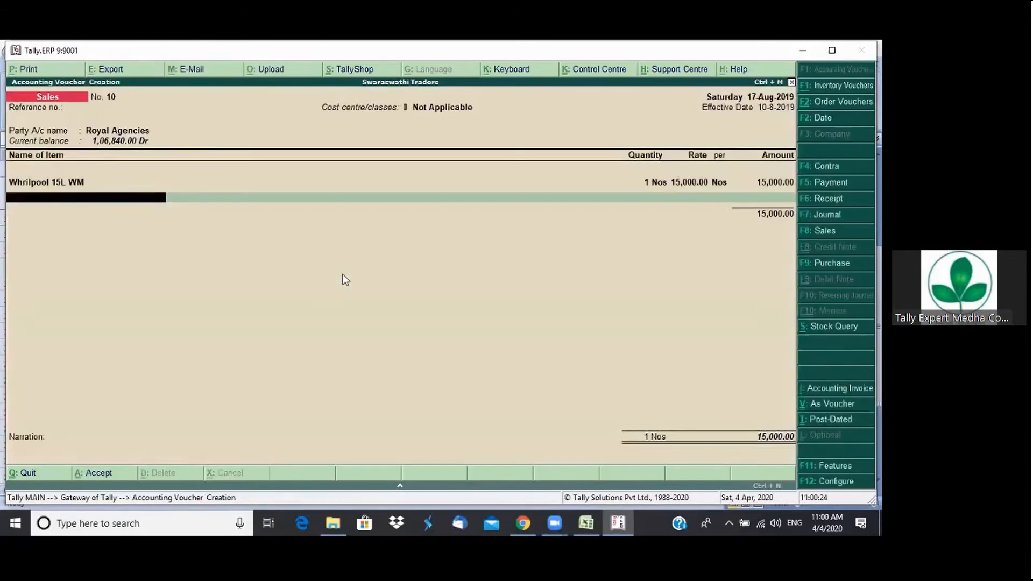
# End the item list and record the Royal Agencies bill as New Ref 10 with a credit period of 10 days
pyautogui.press('Return')
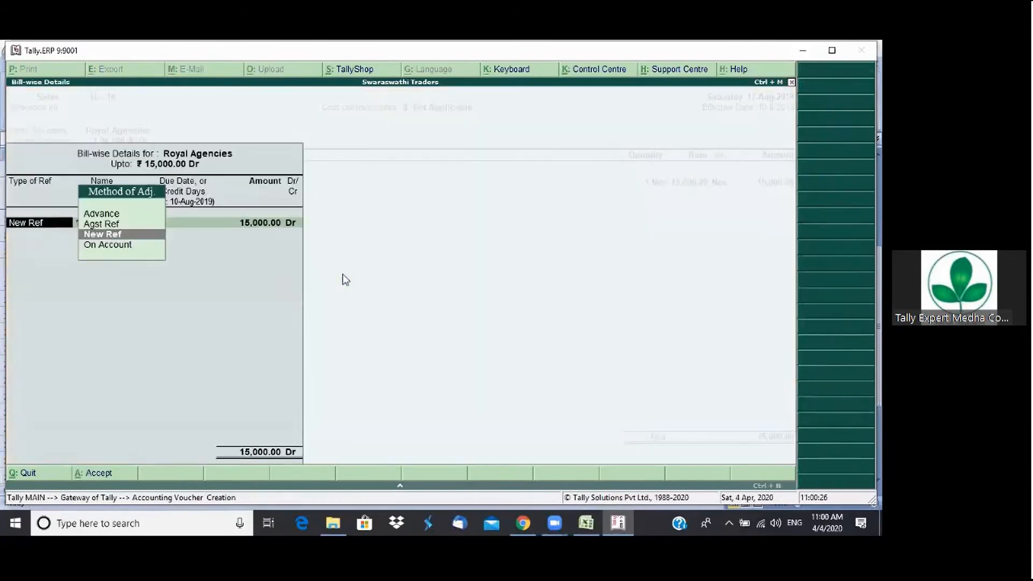
pyautogui.press('Return')
pyautogui.press('Return')
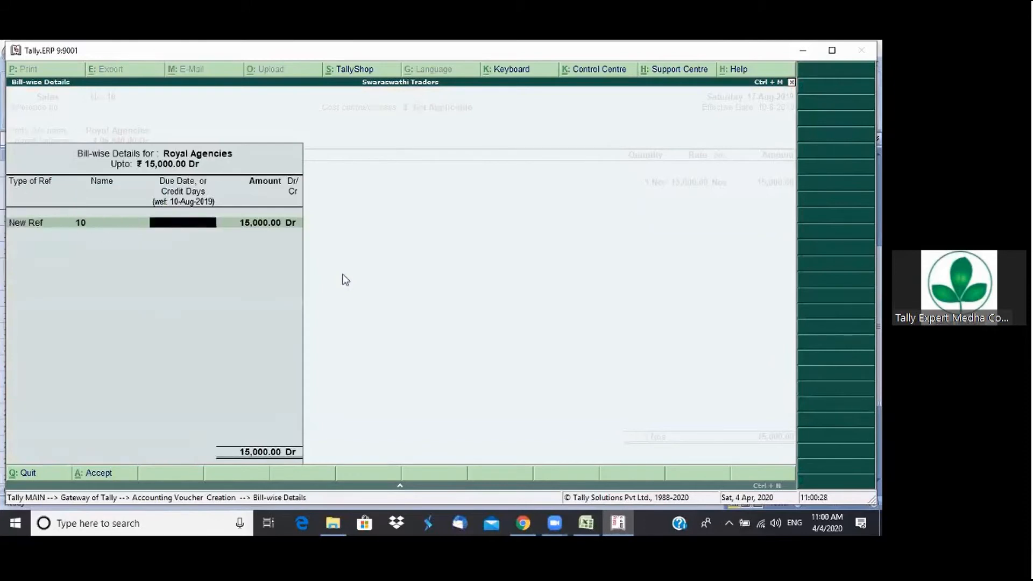
pyautogui.write('10')
pyautogui.press('Return')
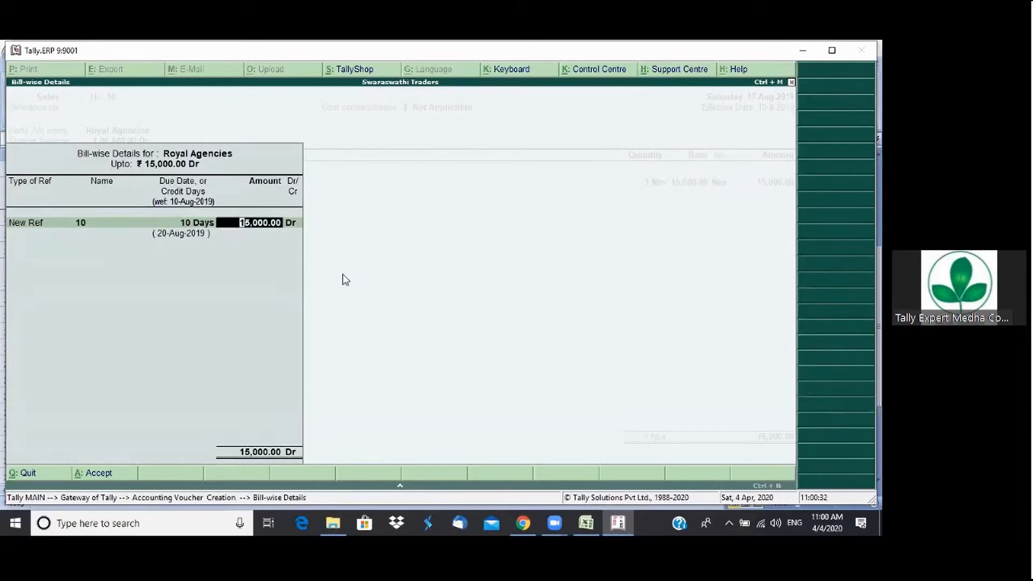
pyautogui.press('BackSpace')
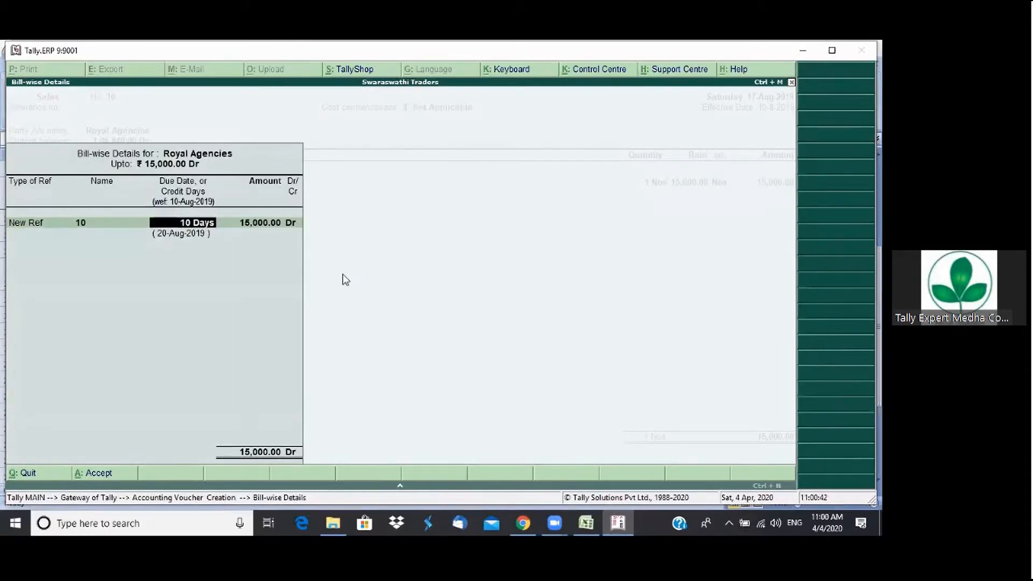
pyautogui.press('BackSpace')
pyautogui.press('BackSpace')
pyautogui.press('Escape')
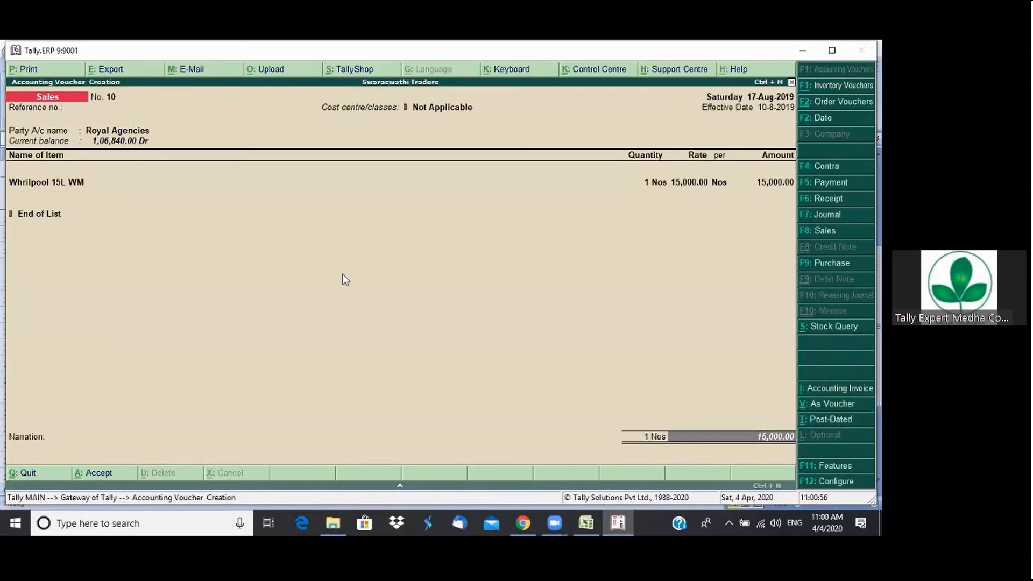
# Confirm the bill-wise details for Royal Agencies as New Ref 10 with 10 days' credit for 15,000 Dr
pyautogui.press('Return')
pyautogui.press('Return')
pyautogui.press('Return')
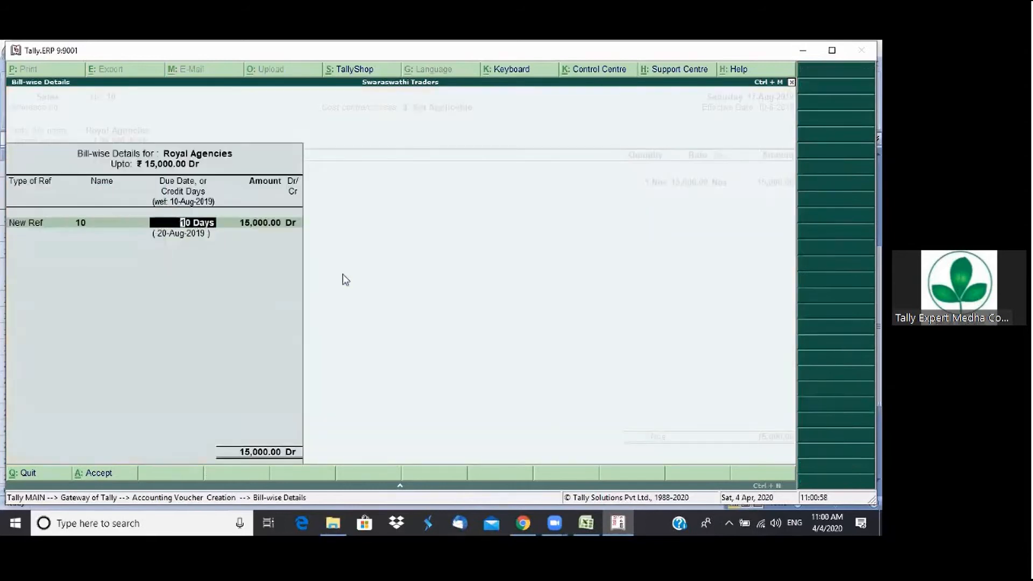
pyautogui.press('Return')
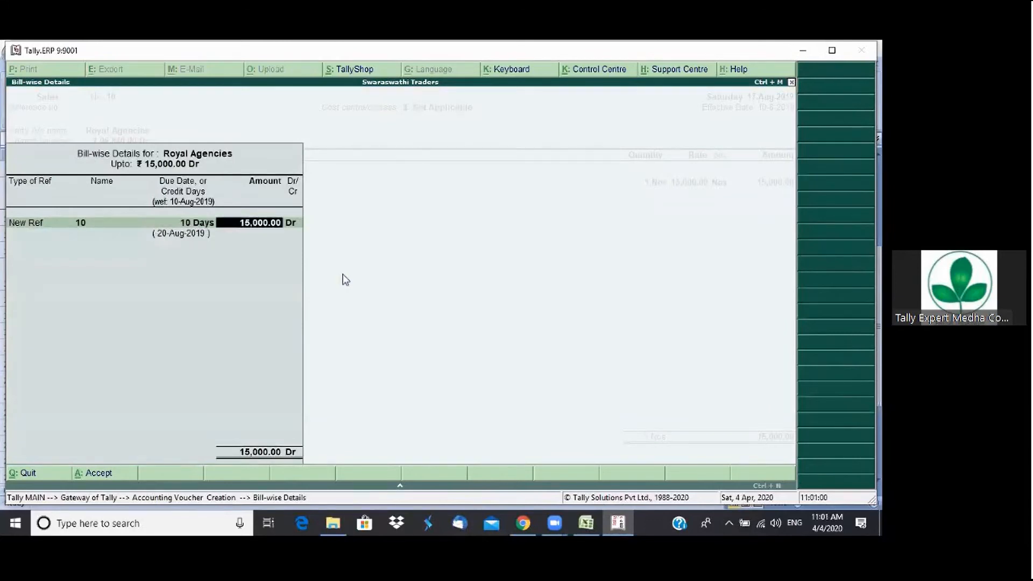
pyautogui.press('Return')
pyautogui.press('Return')
pyautogui.press('Return')
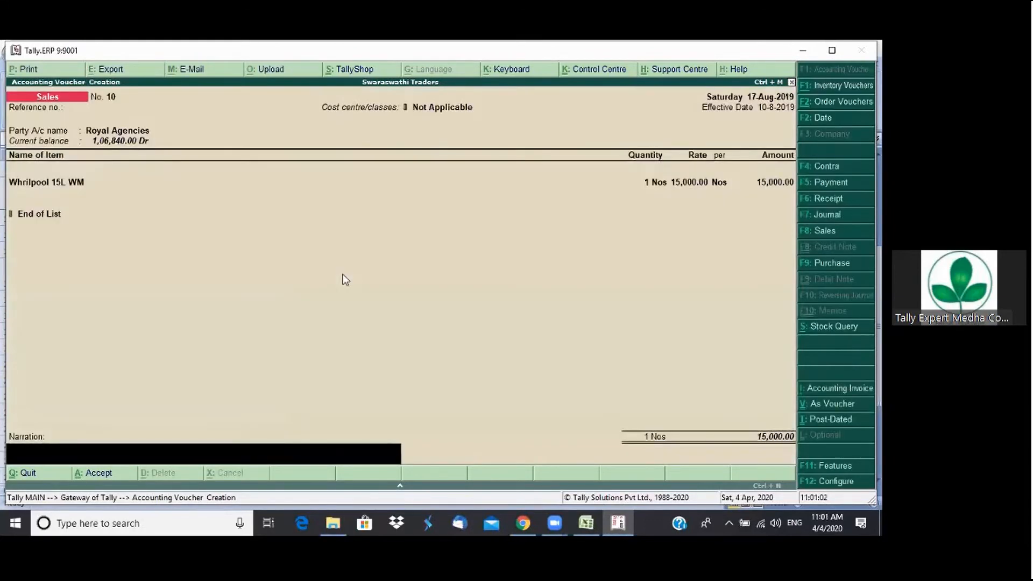
# Save the sales voucher with the narration "Being sales made" and leave voucher creation
pyautogui.write('Being sale')
pyautogui.write('s amde')
pyautogui.press('BackSpace')
pyautogui.press('BackSpace')
pyautogui.press('BackSpace')
pyautogui.press('BackSpace')
pyautogui.write('made')
pyautogui.press('Return')
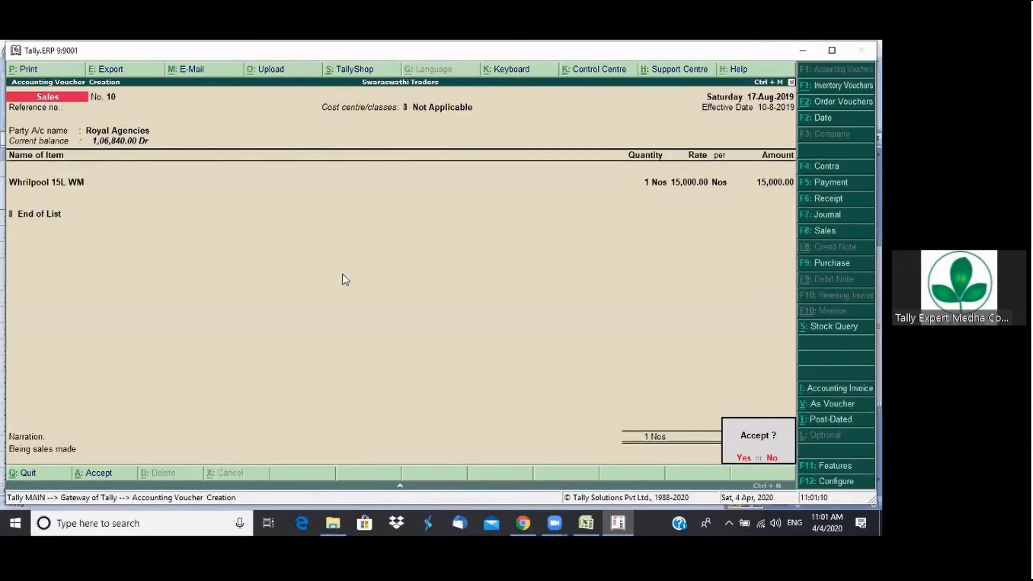
pyautogui.press('Return')
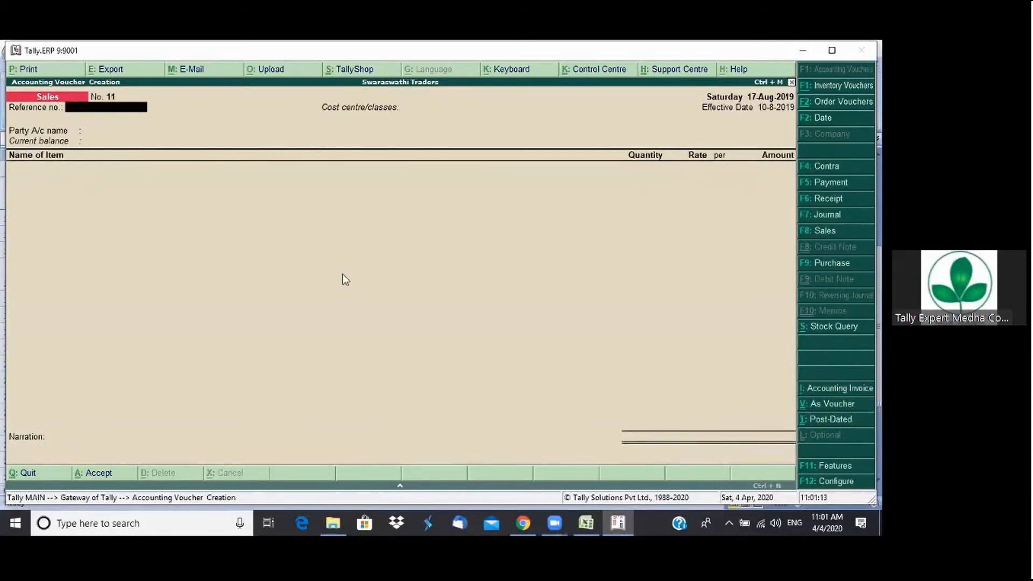
pyautogui.press('Escape')
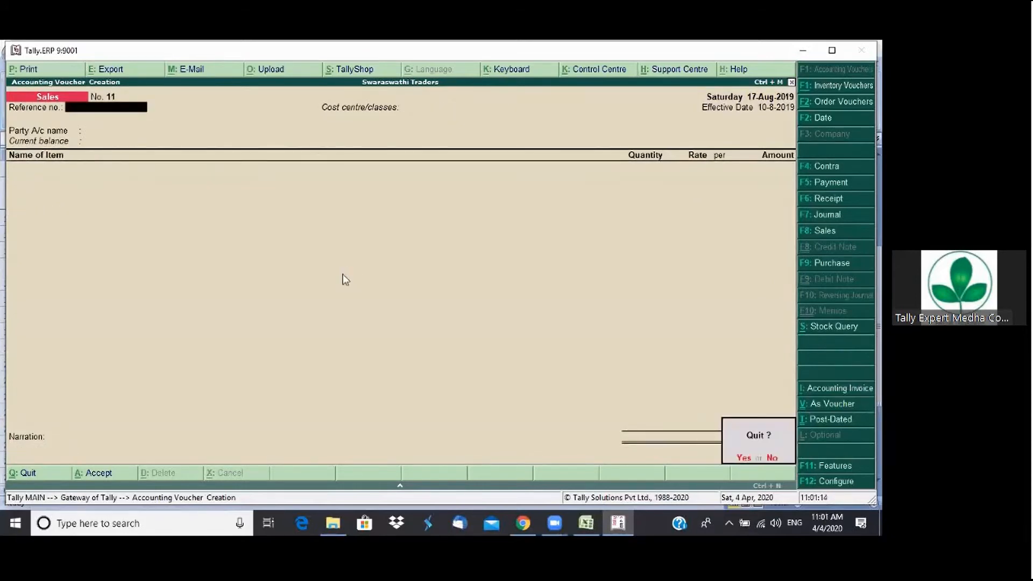
pyautogui.press('Return')
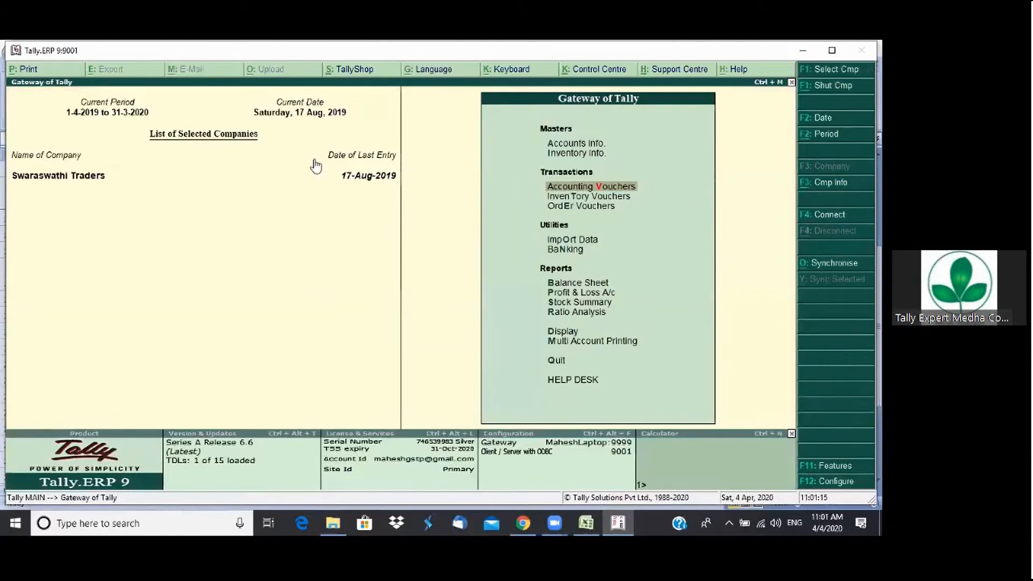
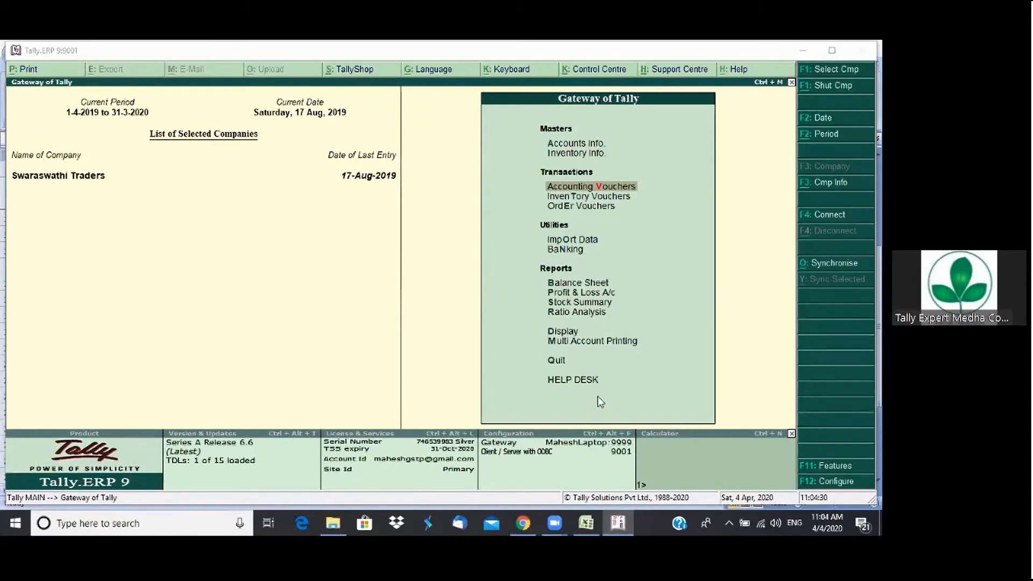
# Open the Sales voucher type for alteration from the accounts masters
pyautogui.click(562, 145)
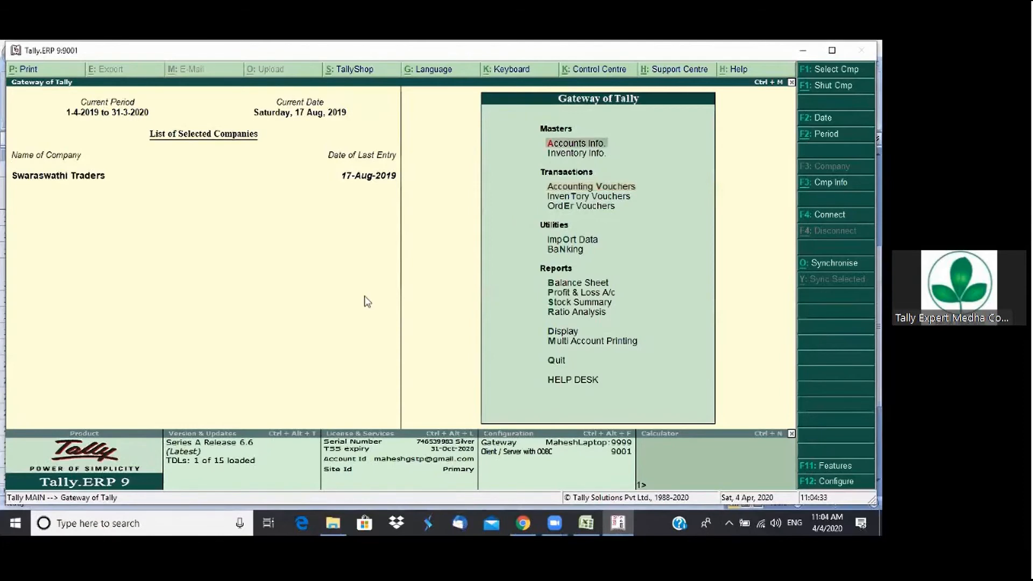
pyautogui.press('Return')
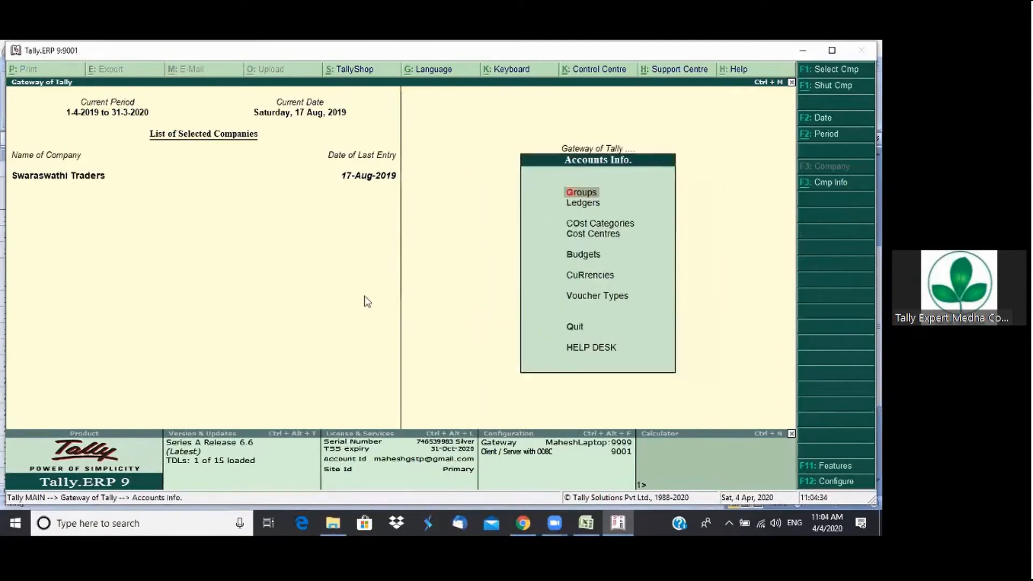
pyautogui.press('v')
pyautogui.write('a')
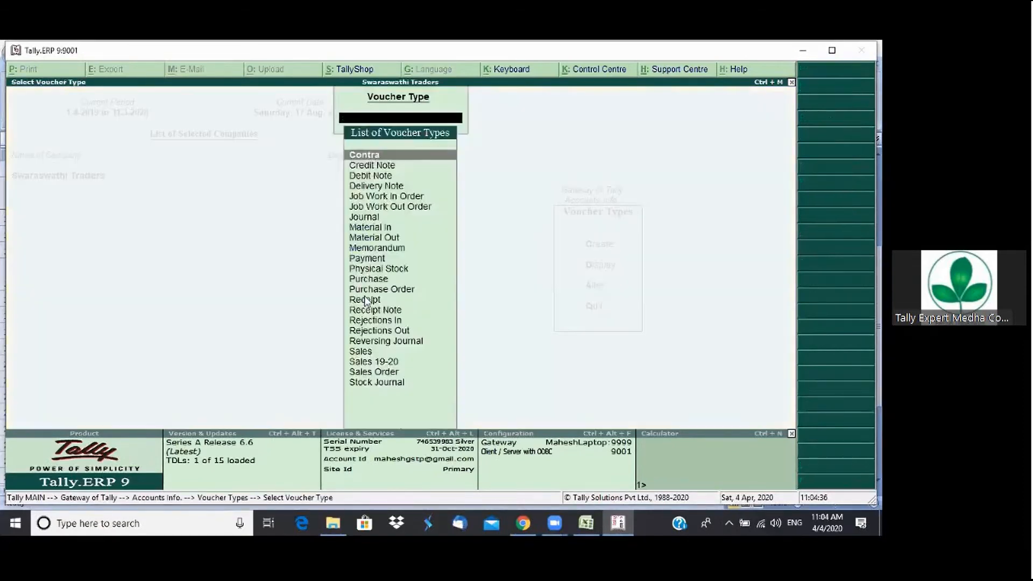
pyautogui.write('s')
pyautogui.press('Return')
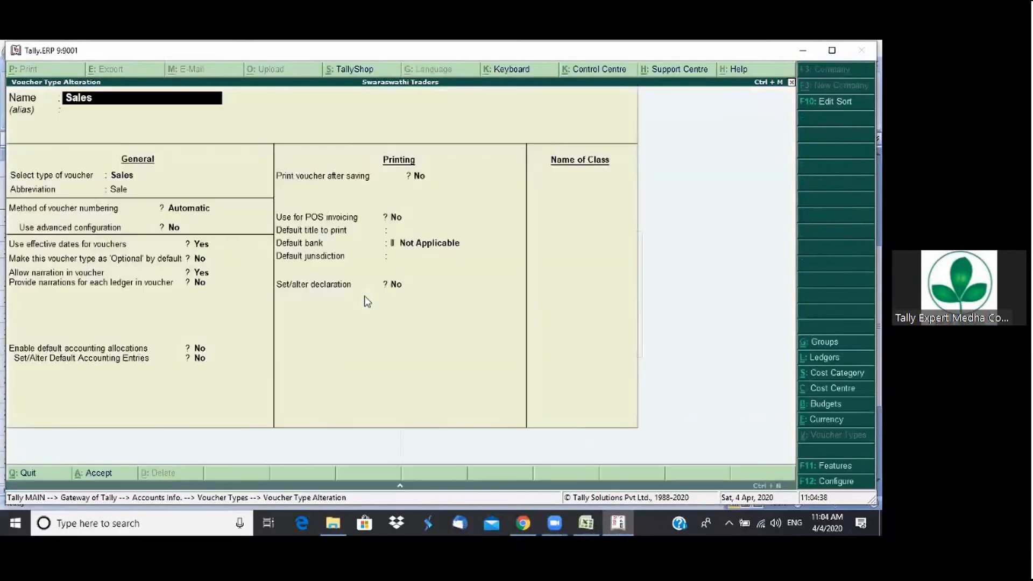
# Set the Sales voucher type to 'Optional' by default, save it and return to the Gateway of Tally
pyautogui.press('Return')
pyautogui.press('Return')
pyautogui.press('Return')
pyautogui.press('Return')
pyautogui.press('Return')
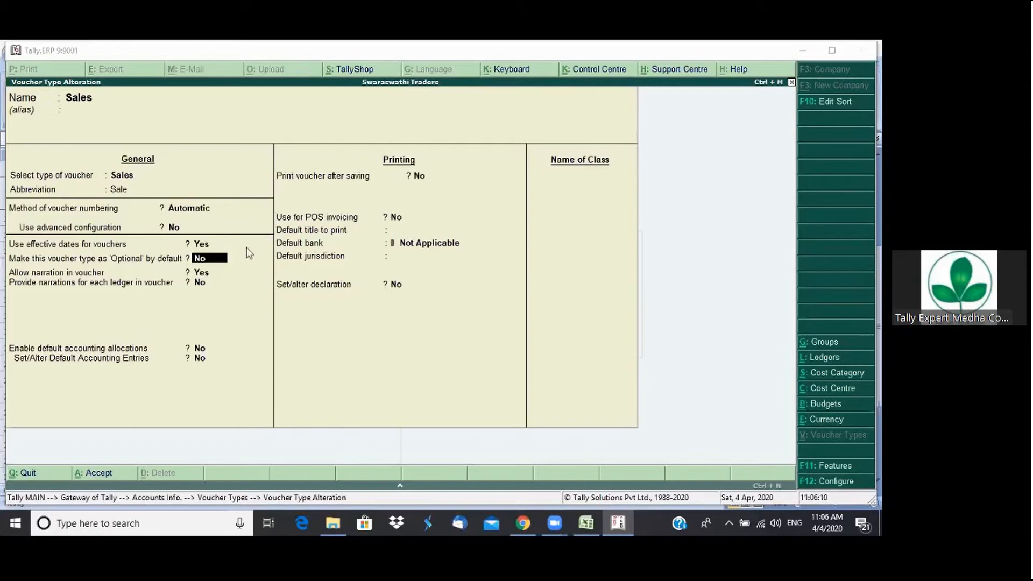
pyautogui.click(205, 264)
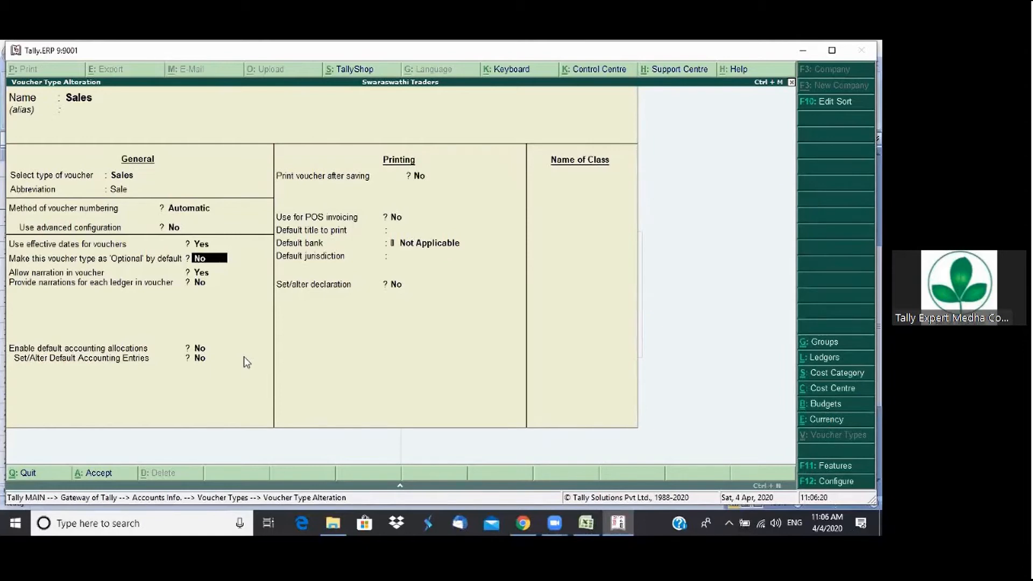
pyautogui.write('Y')
pyautogui.press('Return')
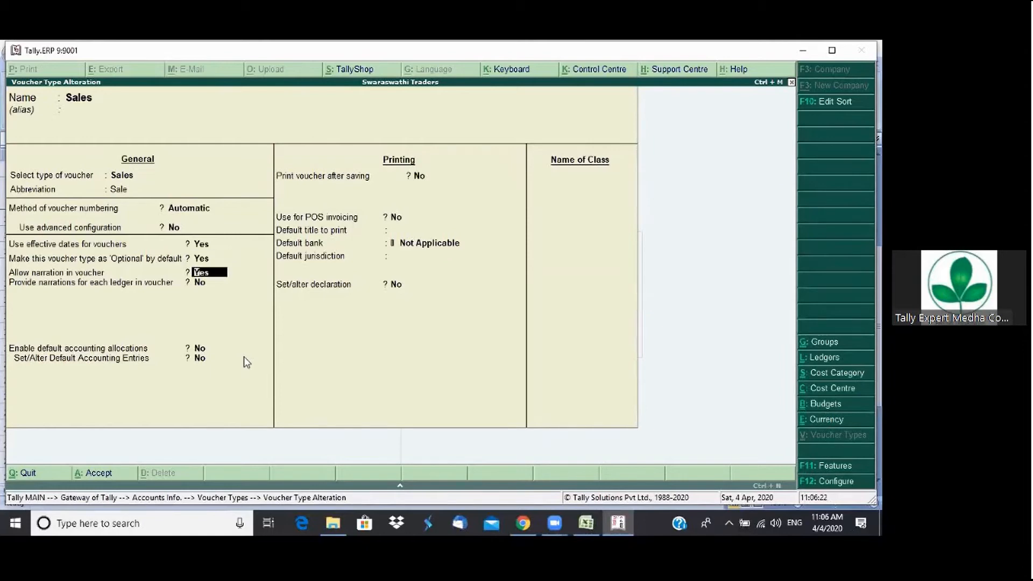
pyautogui.hotkey('ctrl', 'a')
pyautogui.press('Escape')
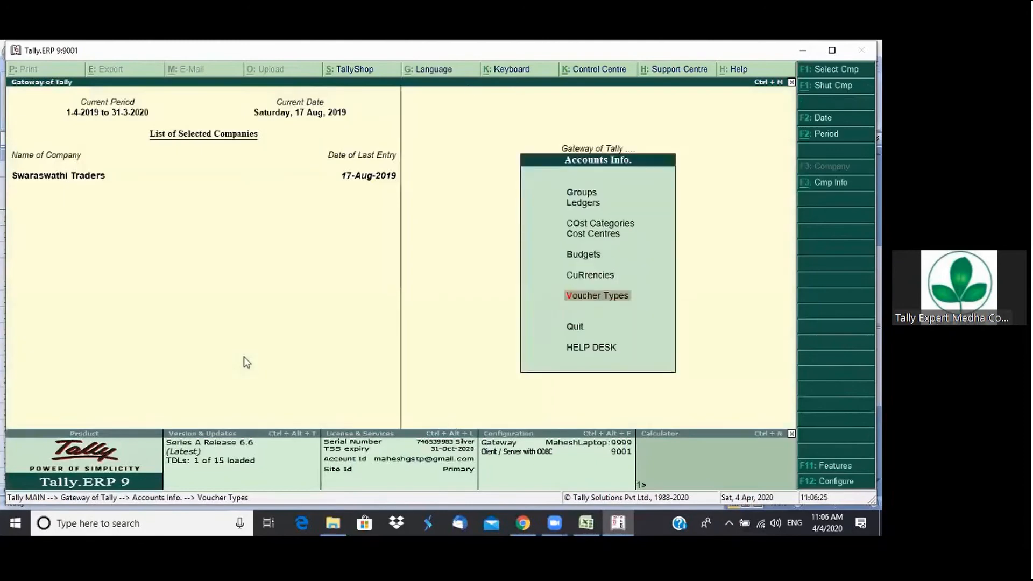
pyautogui.press('Escape')
# Start a new sales voucher for the party Royal Agencies and accept the party details unchanged
pyautogui.press('v')
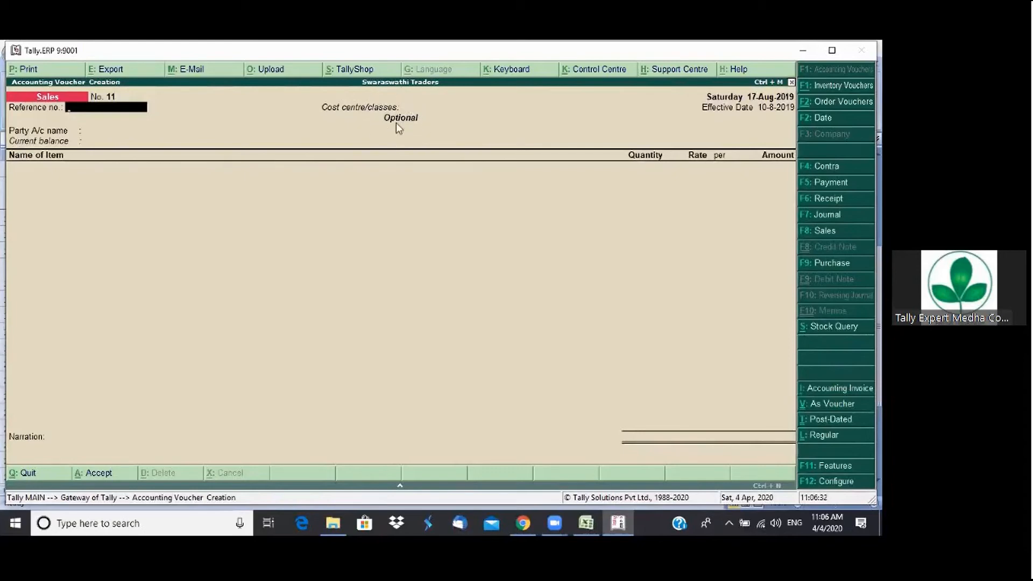
pyautogui.press('Return')
pyautogui.press('Return')
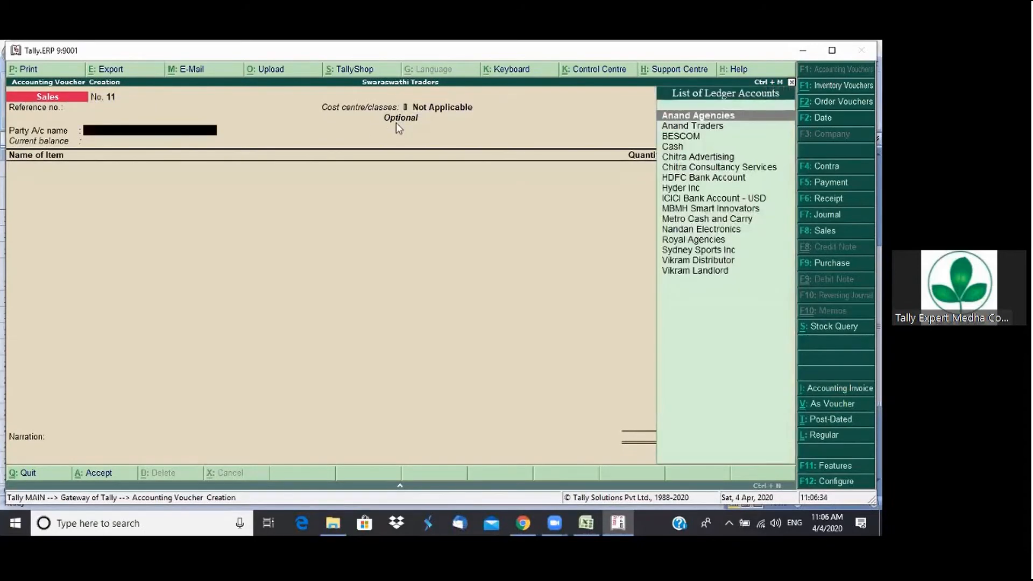
pyautogui.write('ro')
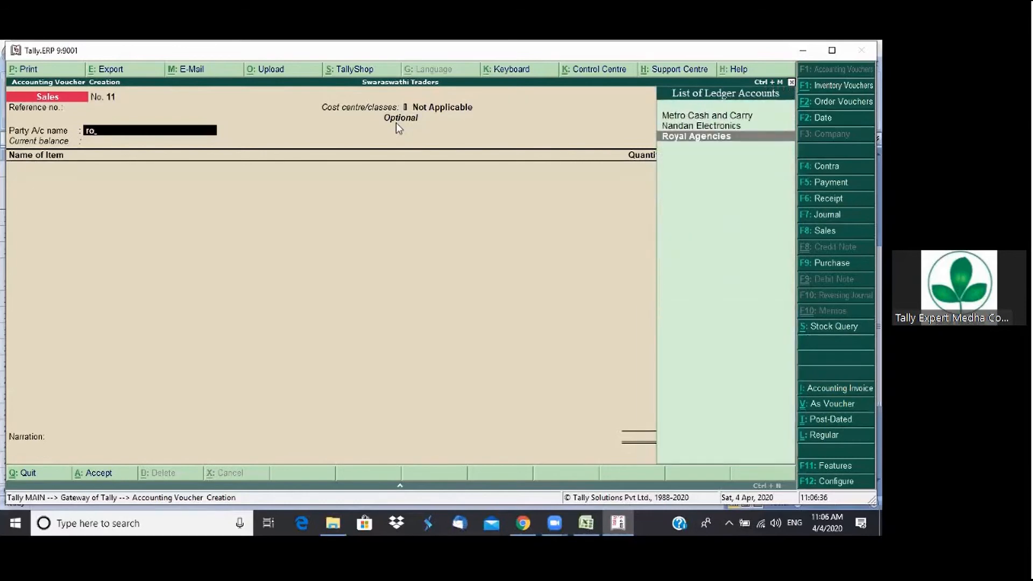
pyautogui.press('Return')
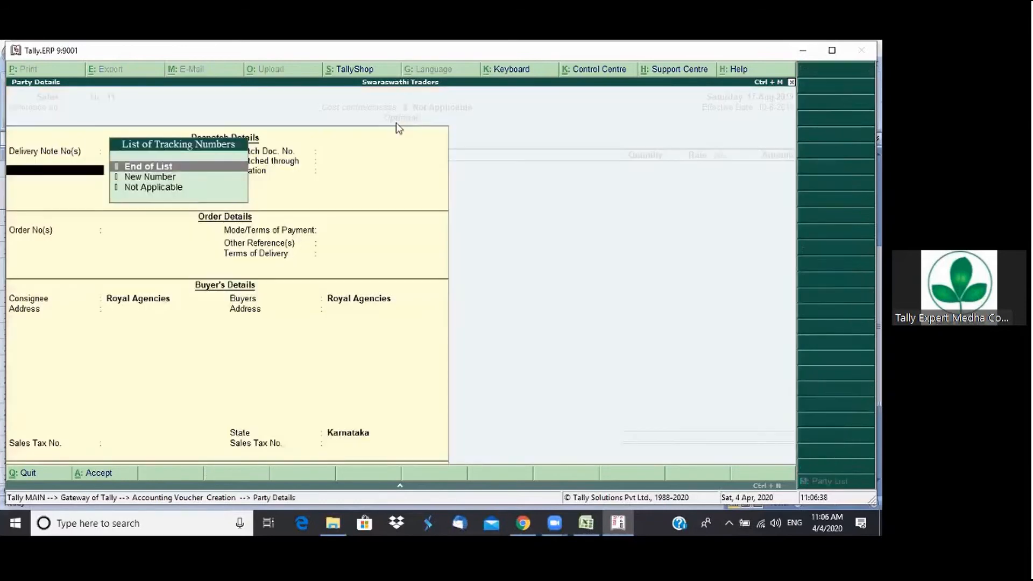
pyautogui.hotkey('ctrl', 'a')
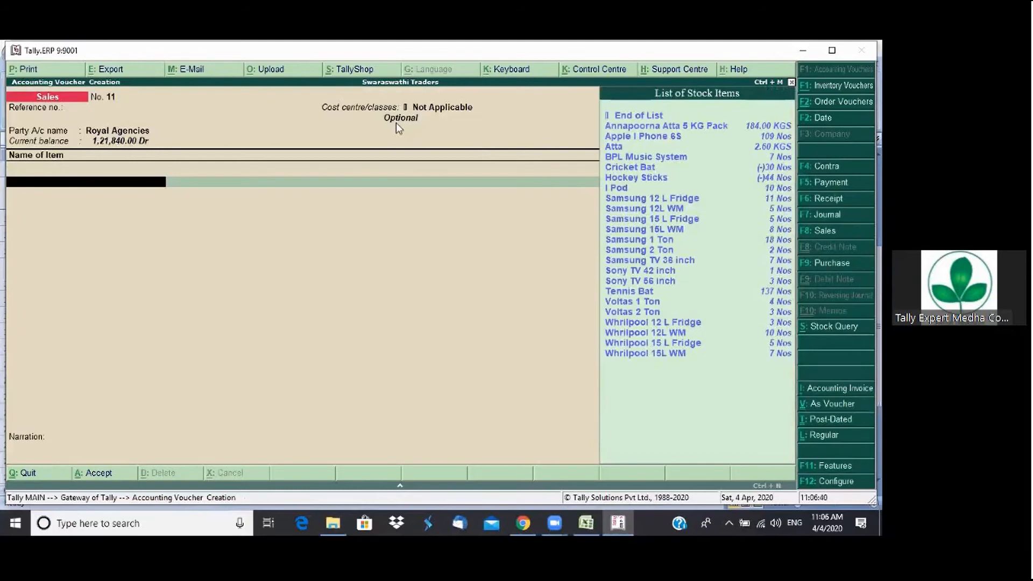
# Add 1 Nos of Whrilpool 15 L Fridge at a rate of 30,000, with the tracking number Not Applicable
pyautogui.press('Up')
pyautogui.press('Up')
pyautogui.press('Return')
pyautogui.press('Return')
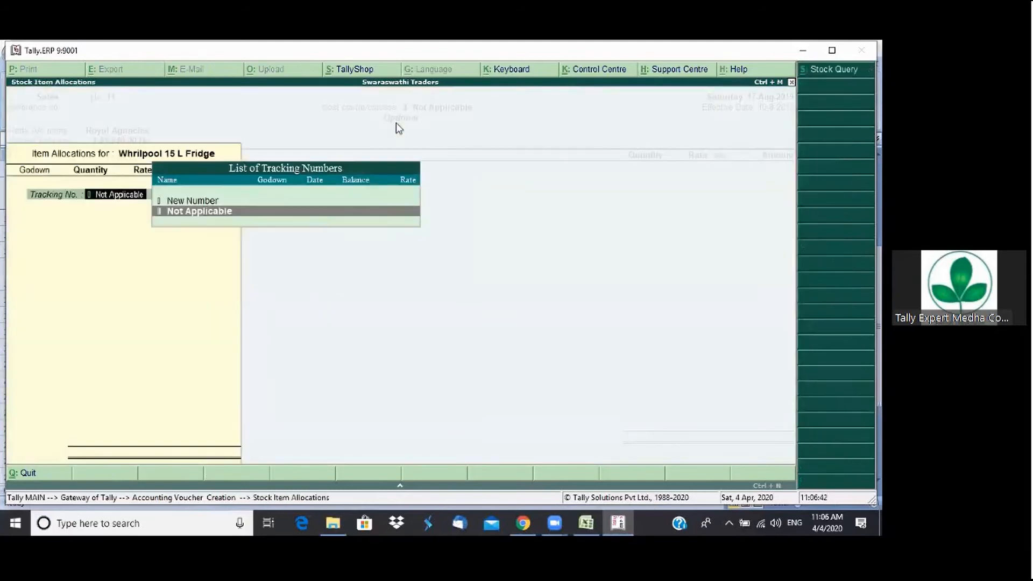
pyautogui.press('Return')
pyautogui.write('1')
pyautogui.press('Return')
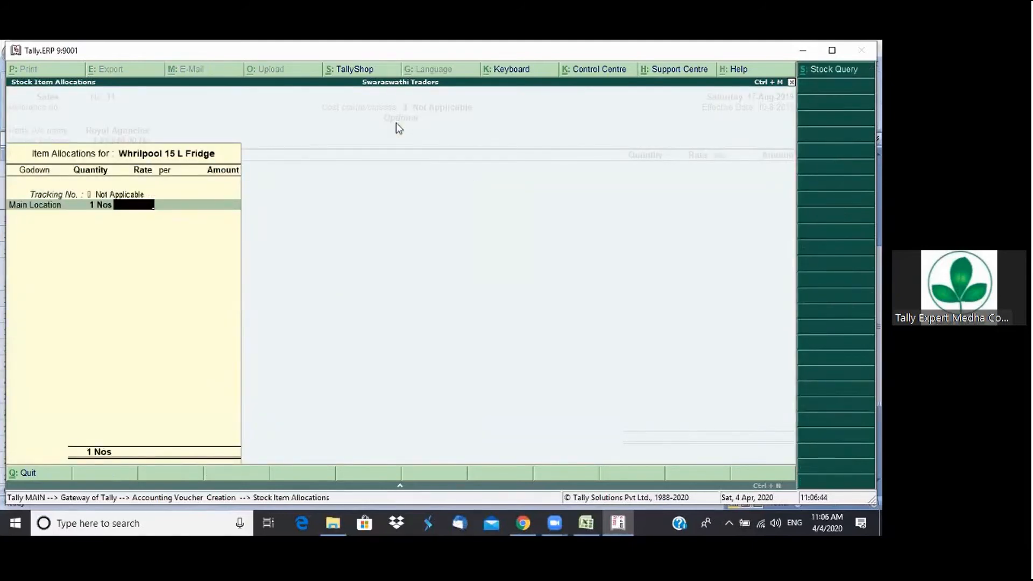
pyautogui.write('30000')
pyautogui.press('Return')
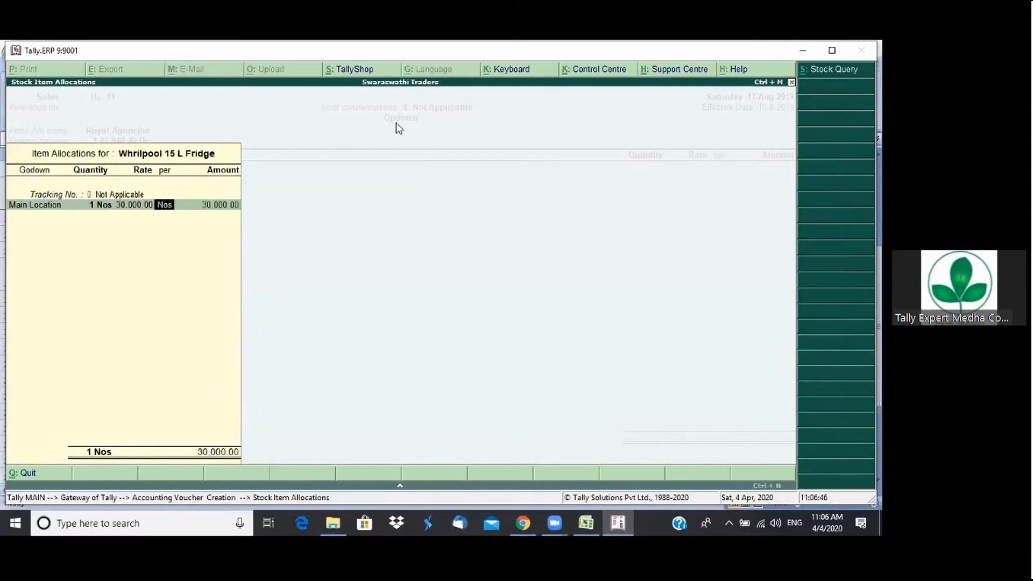
pyautogui.press('Return')
pyautogui.press('Return')
pyautogui.press('Return')
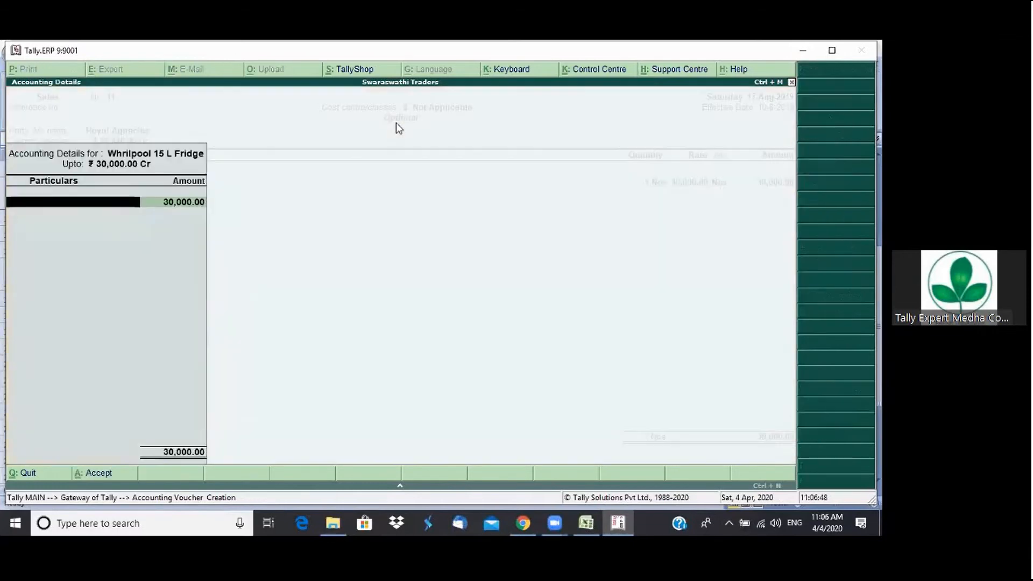
# Allocate the fridge amount to Sales Account and accept its Line of Biz cost centre allocation
pyautogui.write('S')
pyautogui.press('Return')
pyautogui.press('Return')
pyautogui.press('Return')
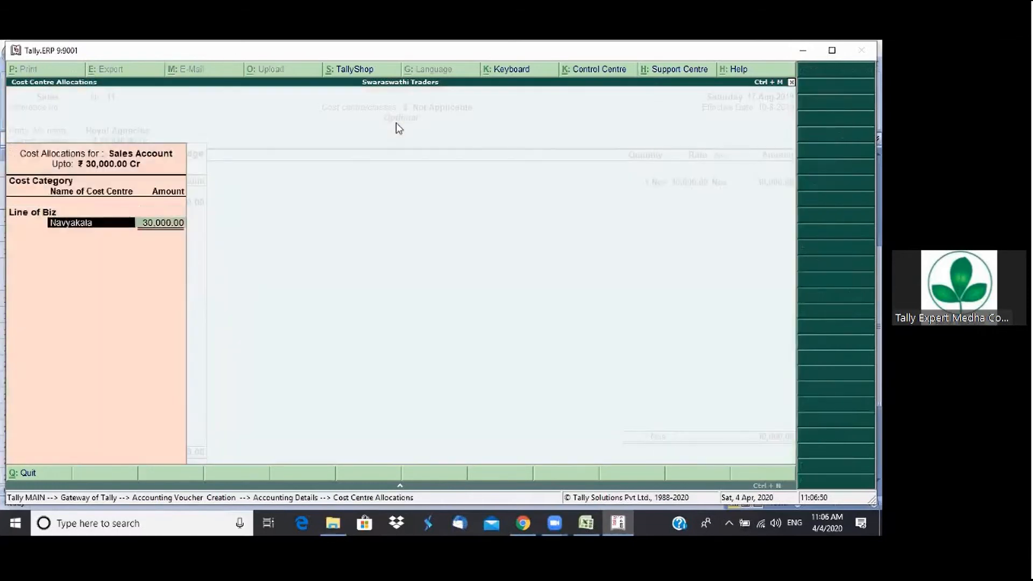
pyautogui.press('Return')
pyautogui.press('Return')
pyautogui.press('Return')
pyautogui.press('Return')
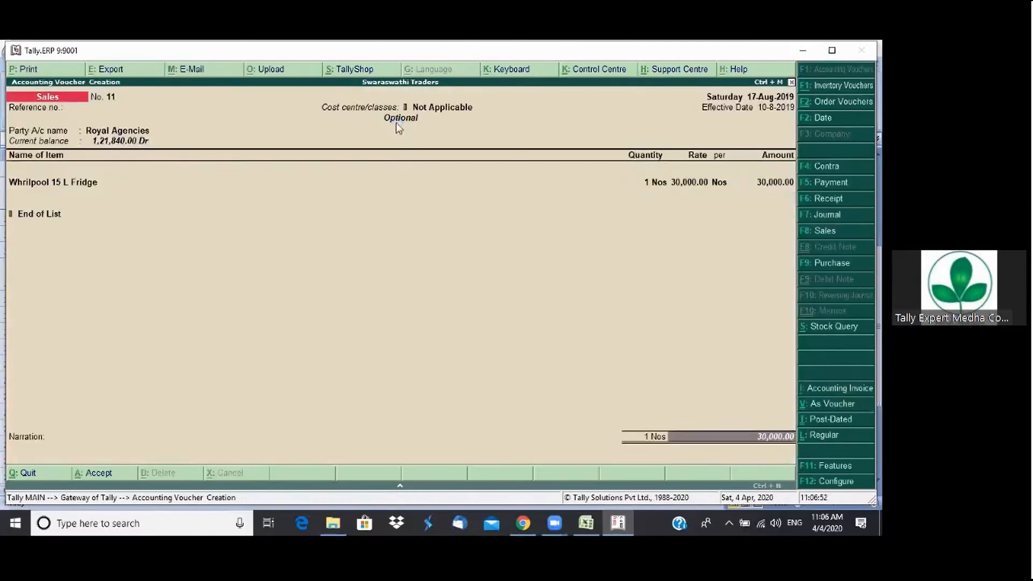
# Finish the item list and complete the party's remaining voucher details, entering 1
pyautogui.press('Return')
pyautogui.press('Return')
pyautogui.press('Return')
pyautogui.press('Return')
pyautogui.write('1')
pyautogui.press('Return')
pyautogui.press('Return')
pyautogui.press('Return')
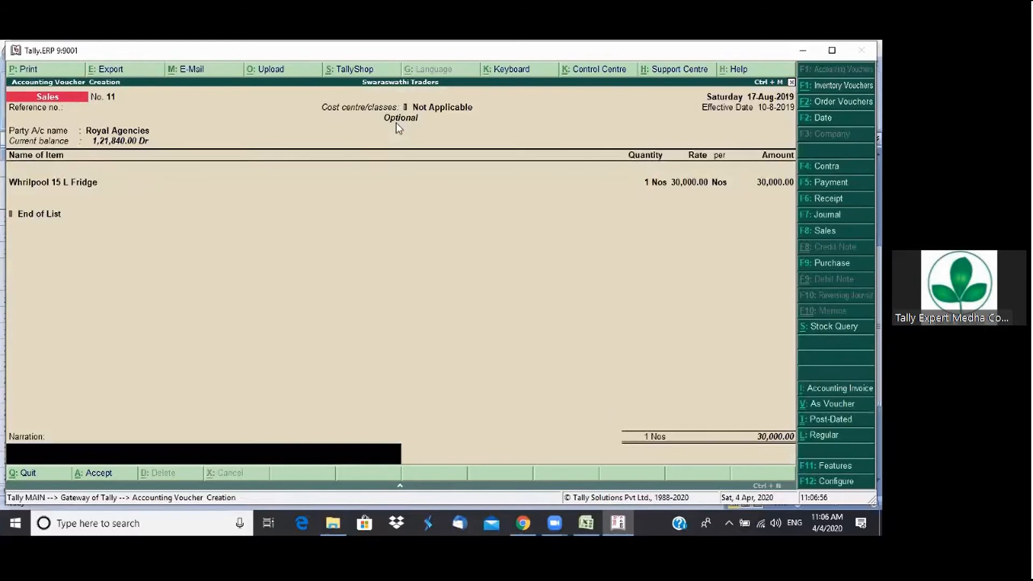
# Save the optional sales voucher with the narration "Test to cehck optional" and leave voucher creation
pyautogui.write('Test to cehck optional')
pyautogui.press('Return')
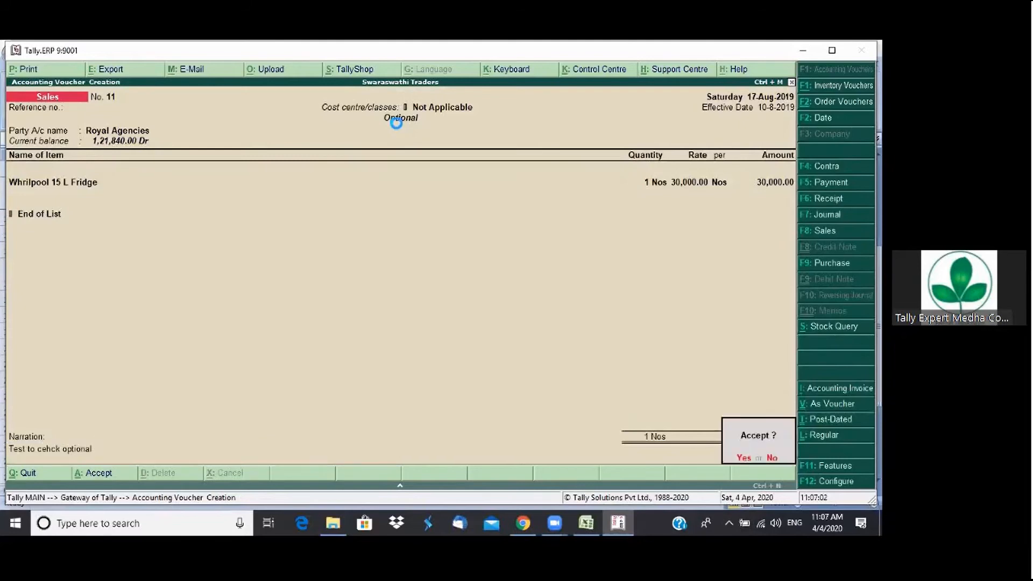
pyautogui.press('Return')
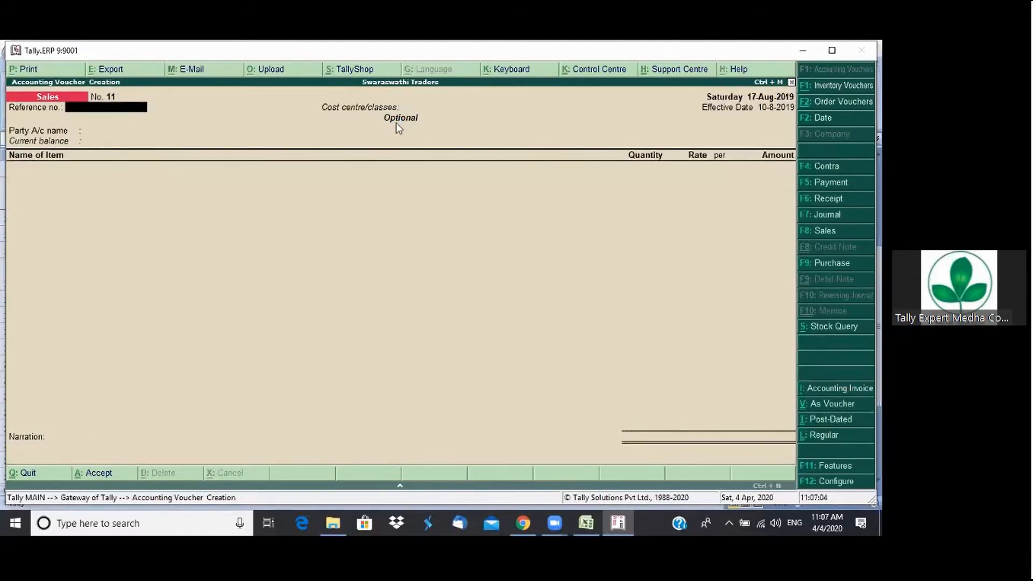
pyautogui.press('Escape')
pyautogui.press('Return')
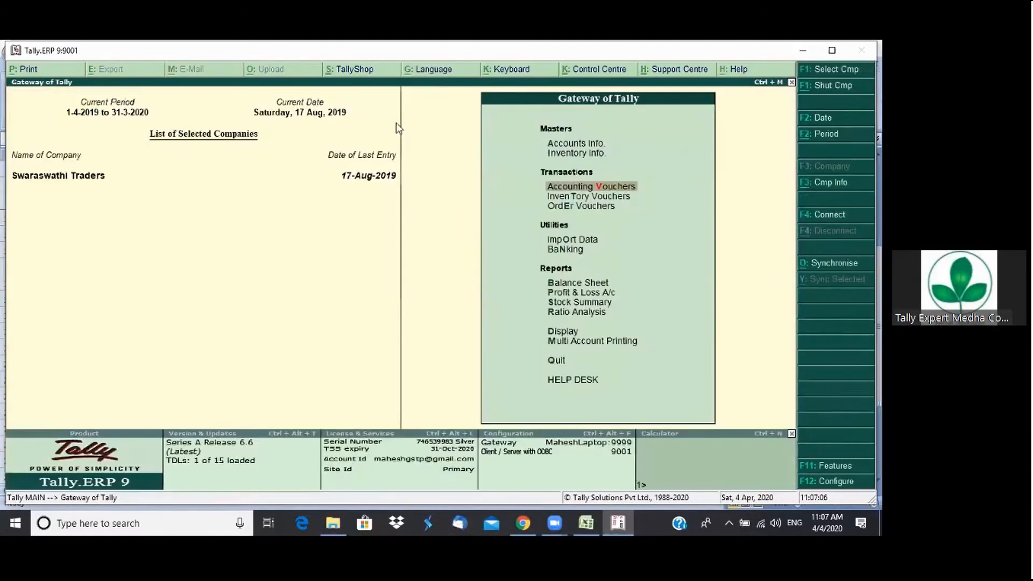
# Display the Royal Agencies ledger from the account books and check which sales vouchers are posted
pyautogui.press('d')
pyautogui.press('a')
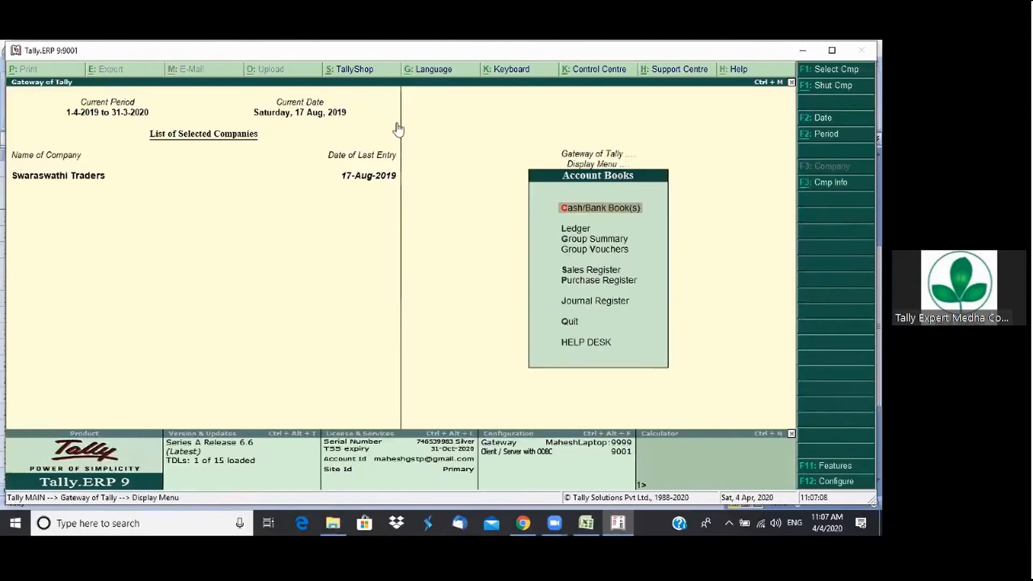
pyautogui.press('l')
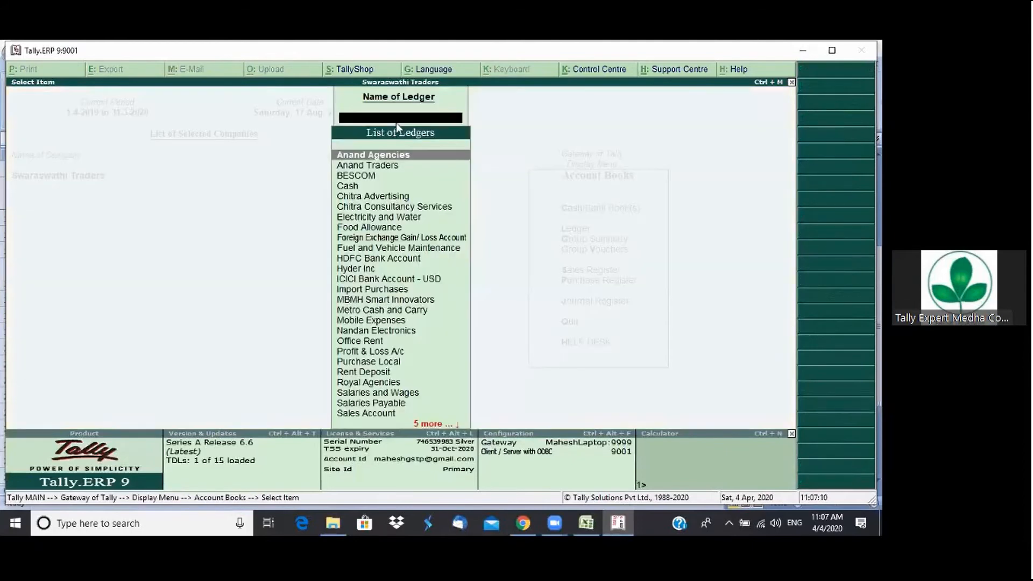
pyautogui.write('roy')
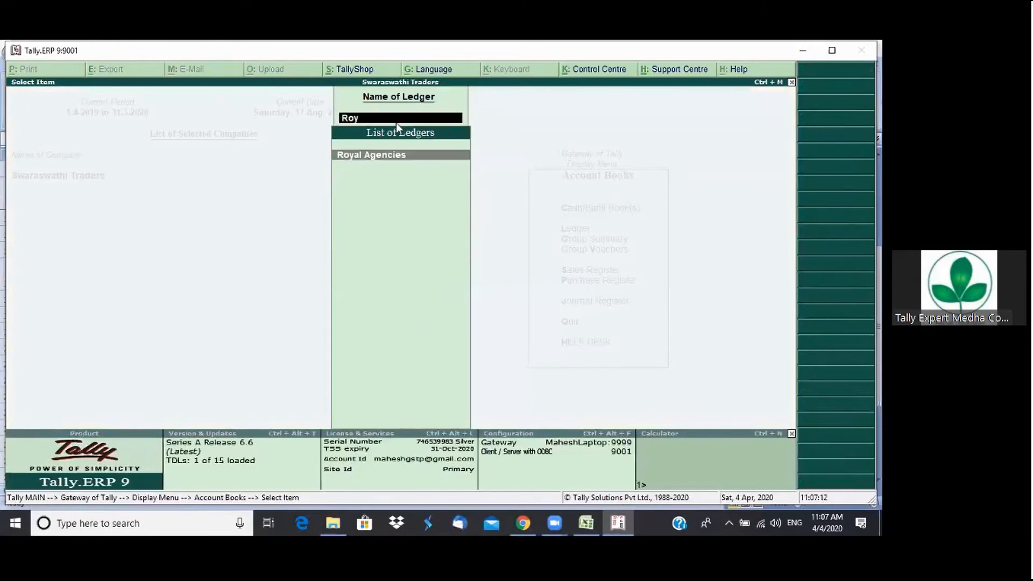
pyautogui.press('Return')
pyautogui.press('Down')
pyautogui.press('Down')
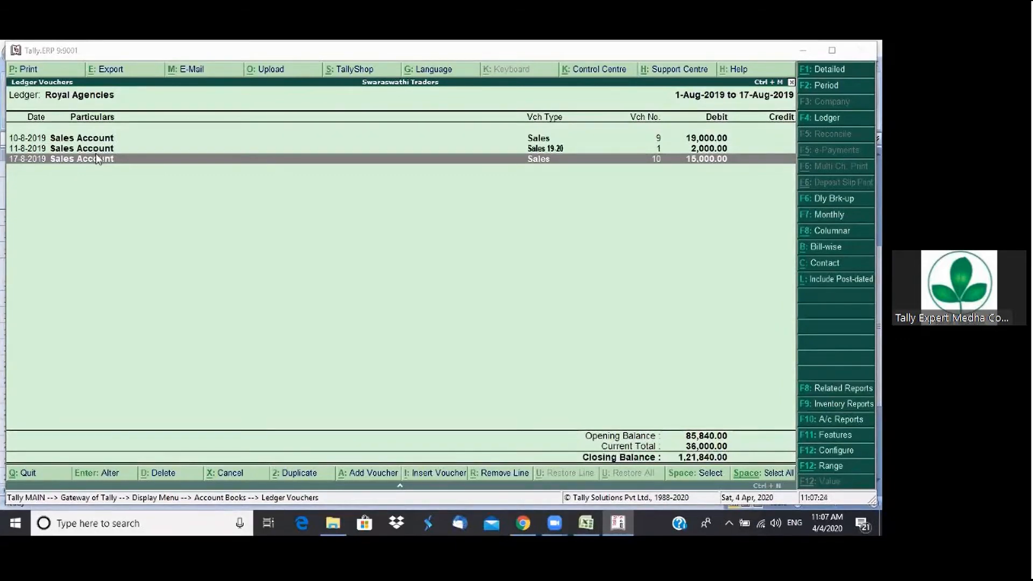
pyautogui.click(179, 286)
pyautogui.press('Escape')
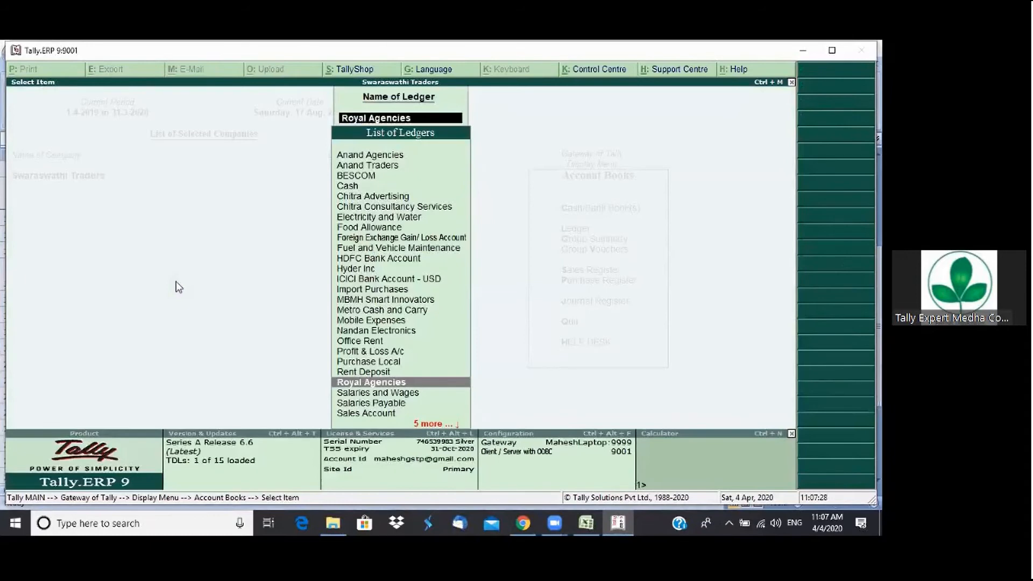
# Display the Sales Account ledger and go through its voucher entries
pyautogui.write('Sa')
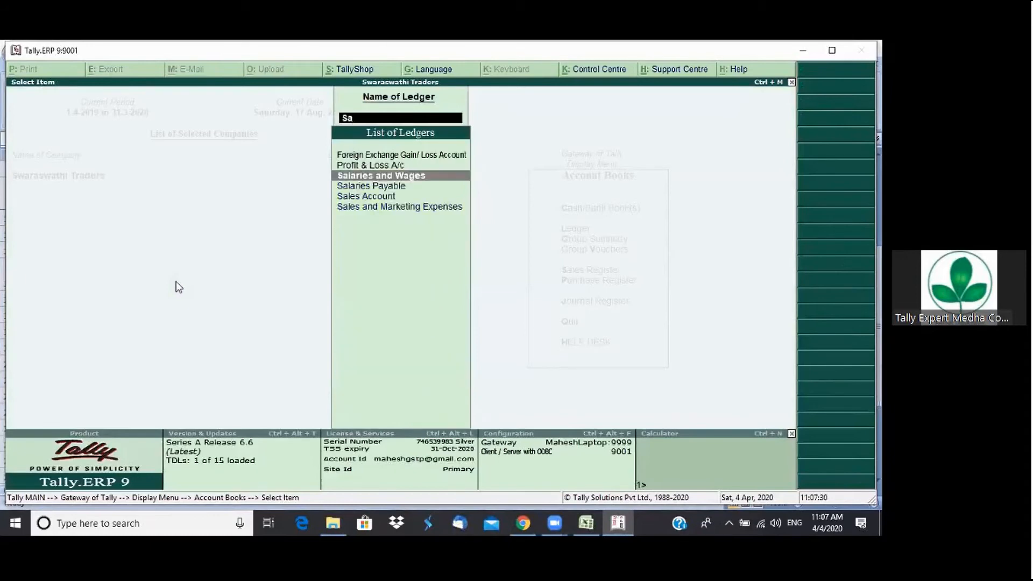
pyautogui.press('Down')
pyautogui.press('Down')
pyautogui.press('Return')
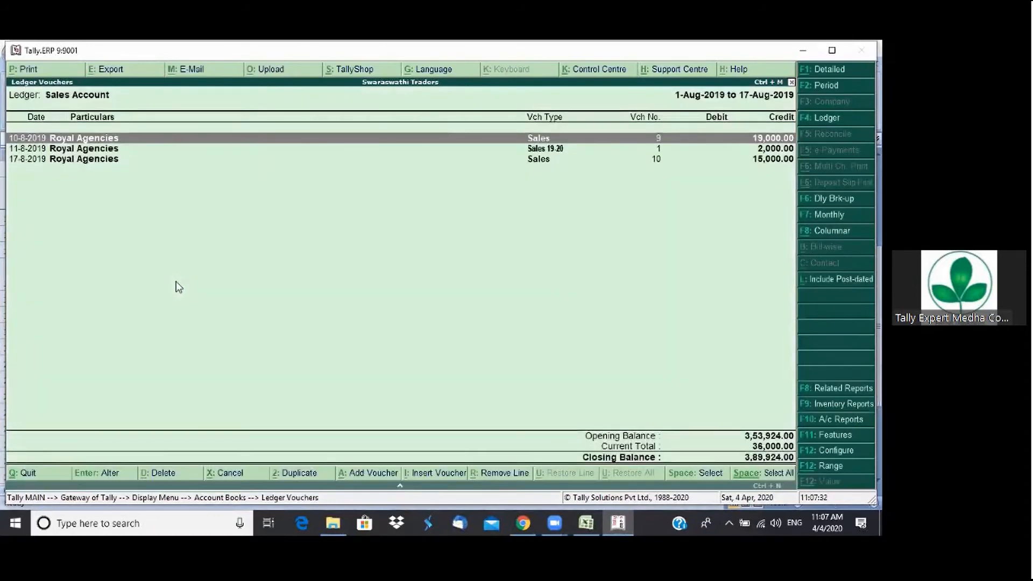
pyautogui.press('Down')
pyautogui.press('Down')
pyautogui.press('Up')
pyautogui.press('Up')
pyautogui.press('Down')
pyautogui.press('Down')
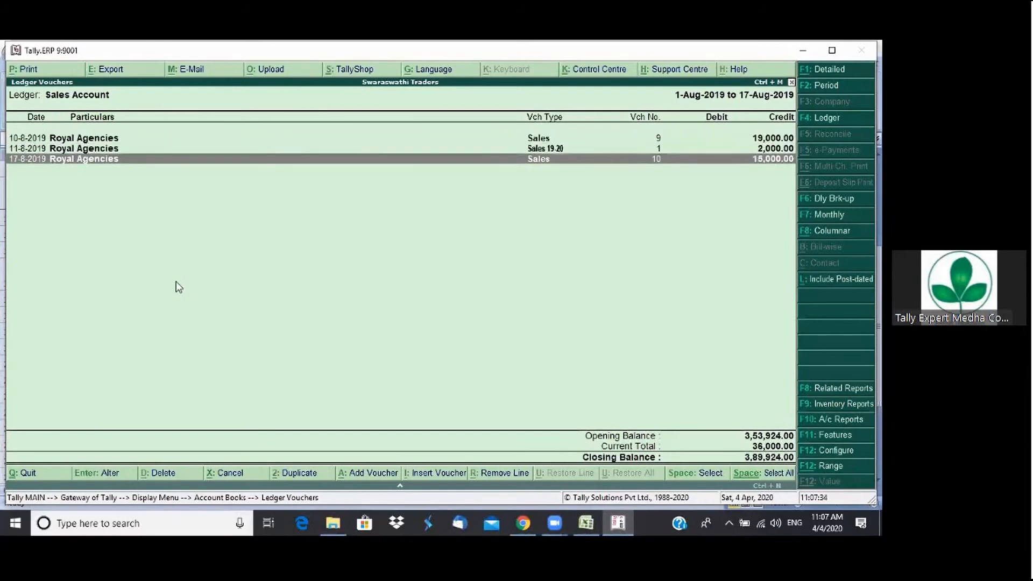
pyautogui.press('Up')
pyautogui.press('Up')
pyautogui.press('Down')
pyautogui.press('Down')
pyautogui.press('Up')
pyautogui.press('Up')
pyautogui.press('Down')
pyautogui.press('Down')
pyautogui.press('Up')
pyautogui.press('Up')
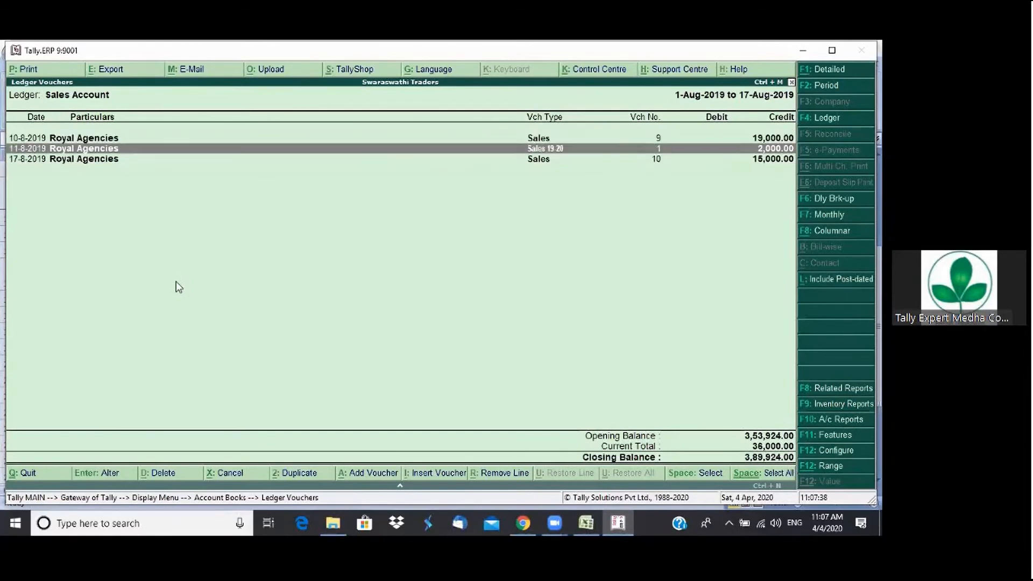
pyautogui.press('Escape')
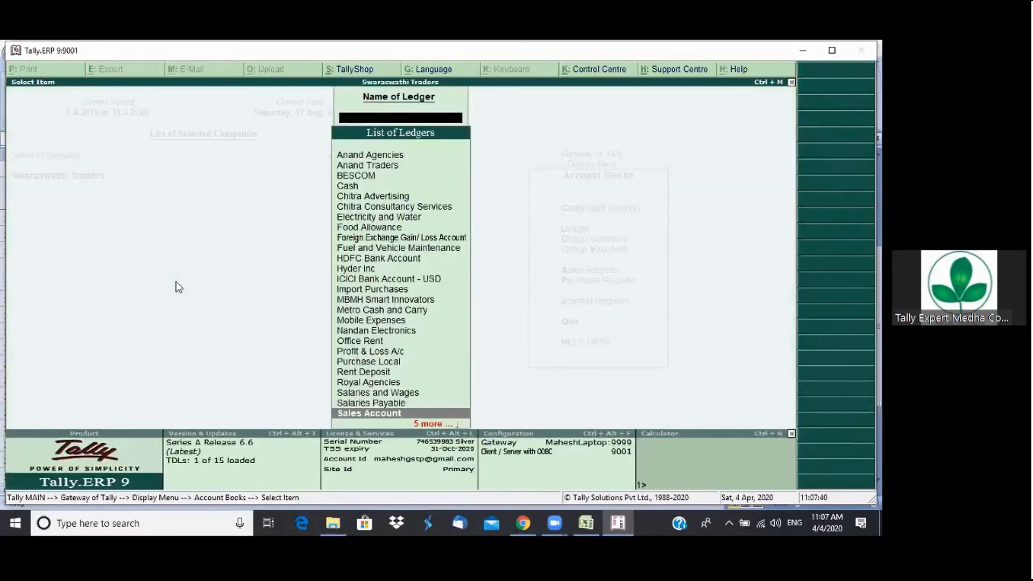
# Display the Day Book and compare the regular sales voucher with the optional one
pyautogui.press('Escape')
pyautogui.press('Escape')
pyautogui.press('Up')
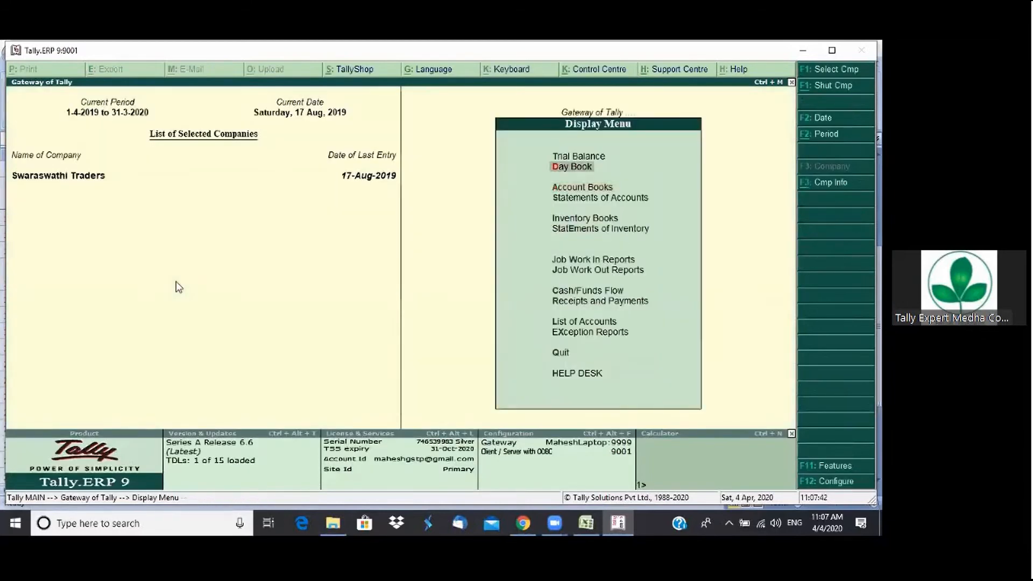
pyautogui.press('Return')
pyautogui.press('Down')
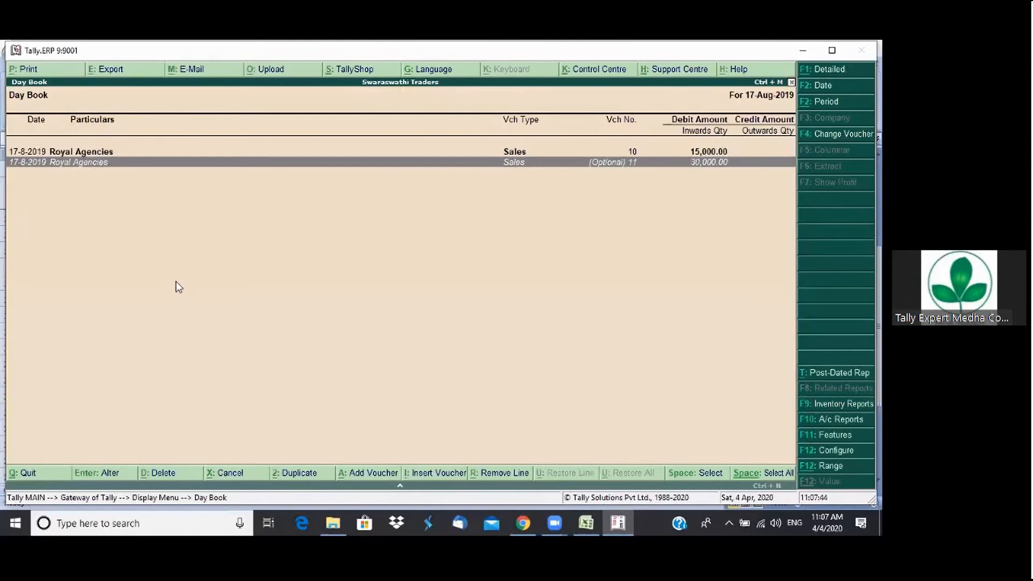
pyautogui.press('Up')
pyautogui.press('Down')
pyautogui.press('Up')
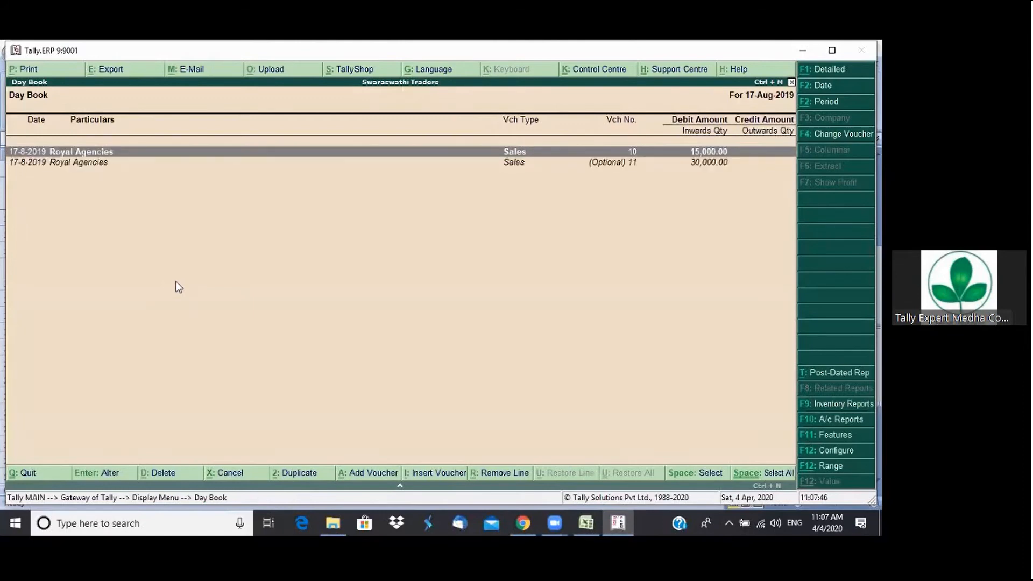
pyautogui.click(623, 164)
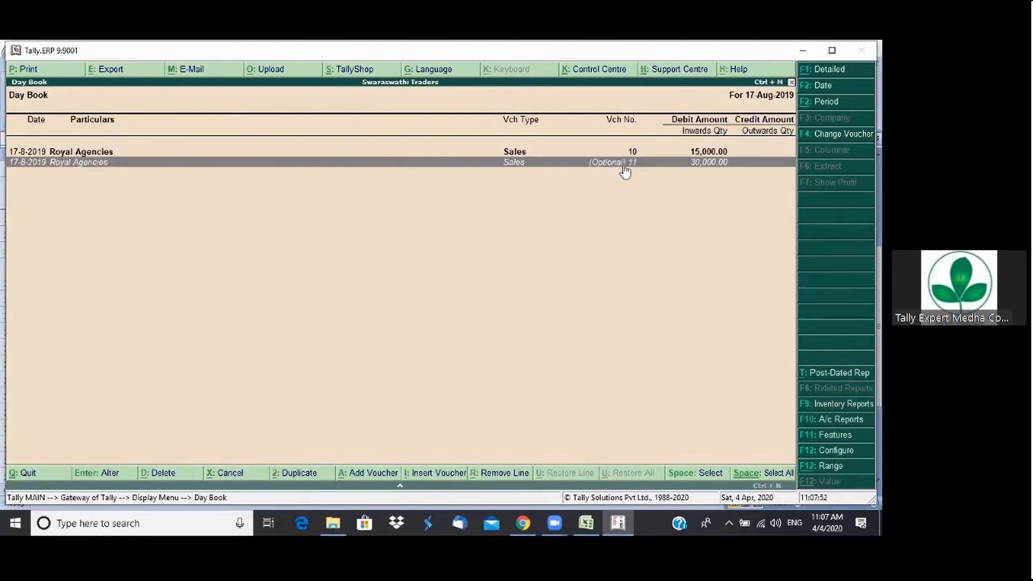
pyautogui.press('Up')
pyautogui.press('Down')
pyautogui.press('Up')
pyautogui.press('Down')
pyautogui.press('Up')
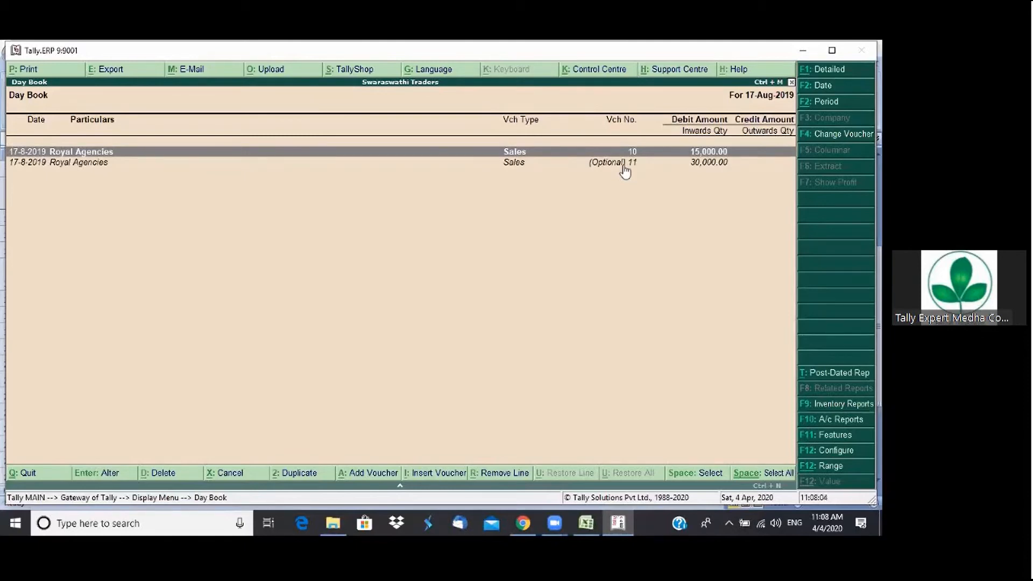
# Convert optional sales voucher 11 for Royal Agencies to a regular voucher and save it
pyautogui.press('Down')
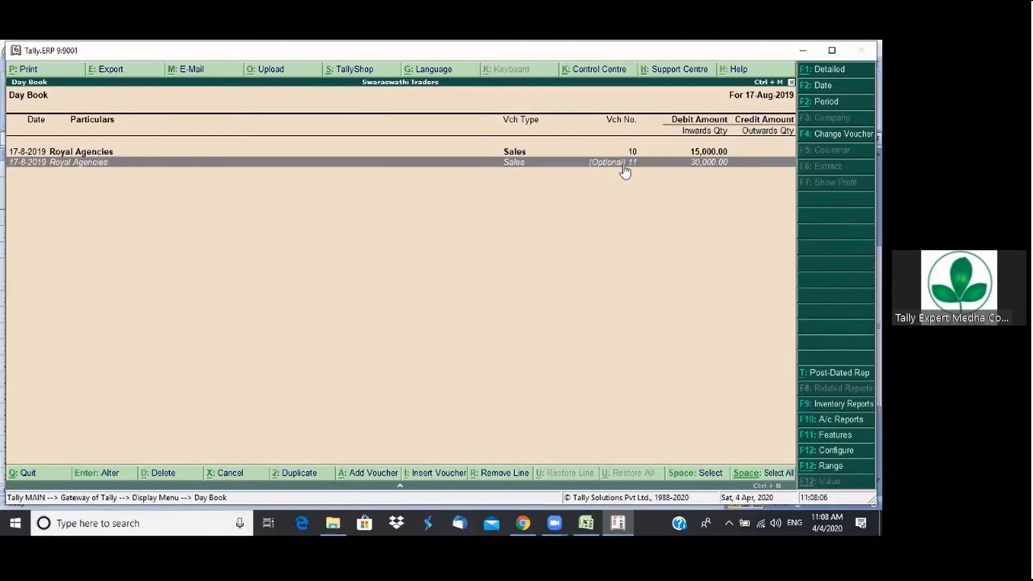
pyautogui.press('Return')
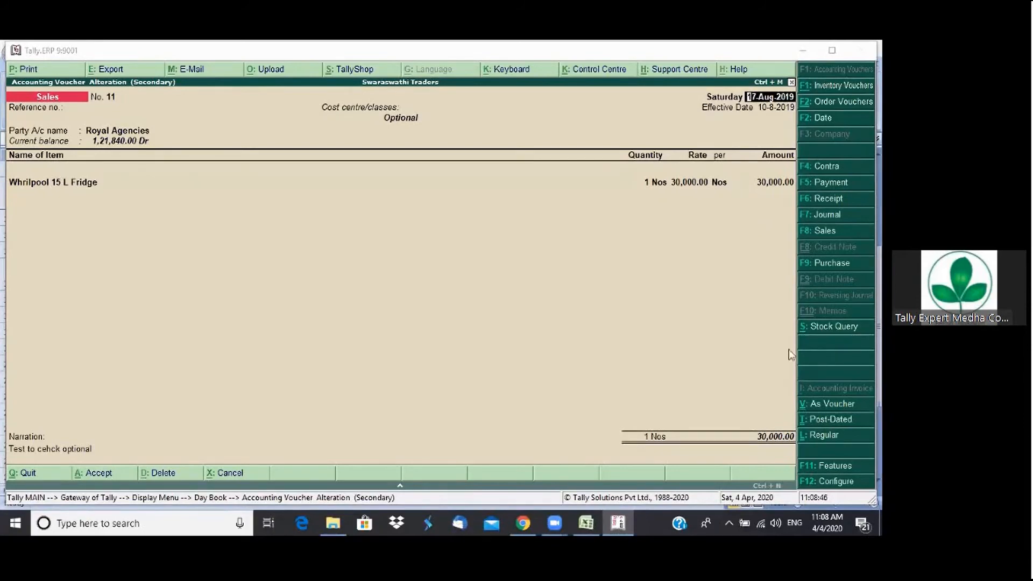
pyautogui.click(830, 439)
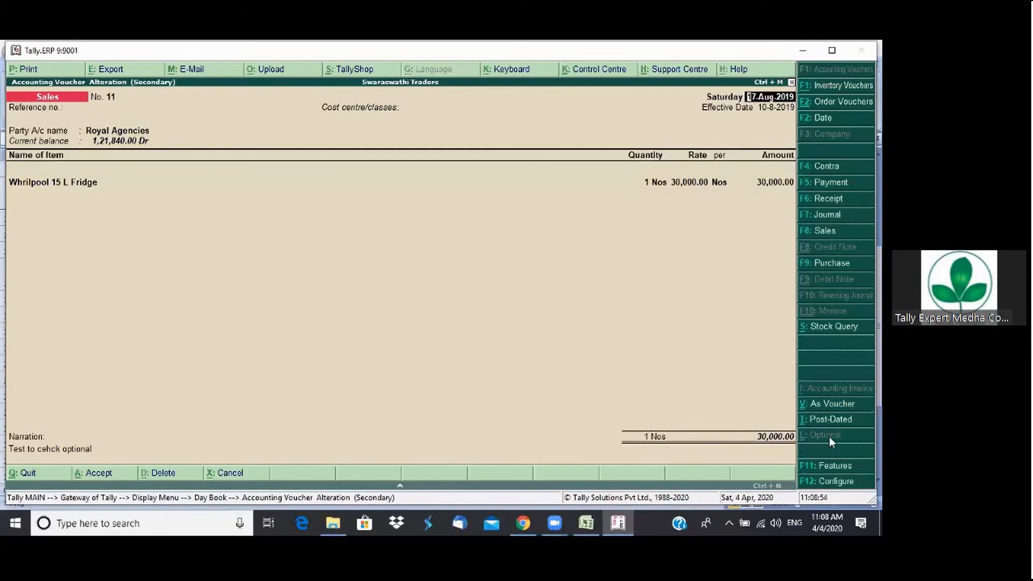
pyautogui.hotkey('ctrl', 'a')
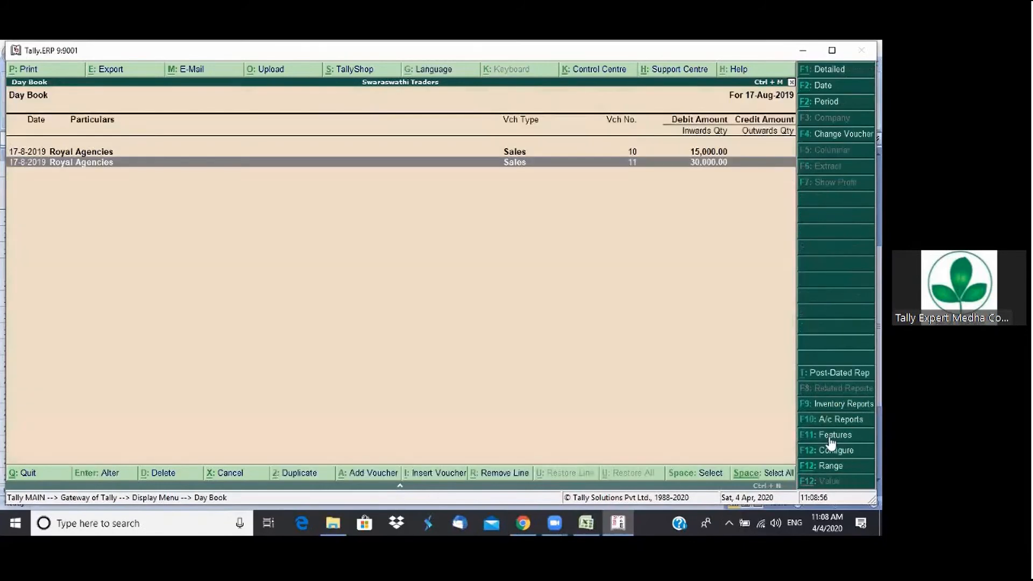
# Check both Royal Agencies sales vouchers in the Day Book and return to the Gateway of Tally
pyautogui.press('Up')
pyautogui.press('Down')
pyautogui.press('Up')
pyautogui.press('Down')
pyautogui.press('Up')
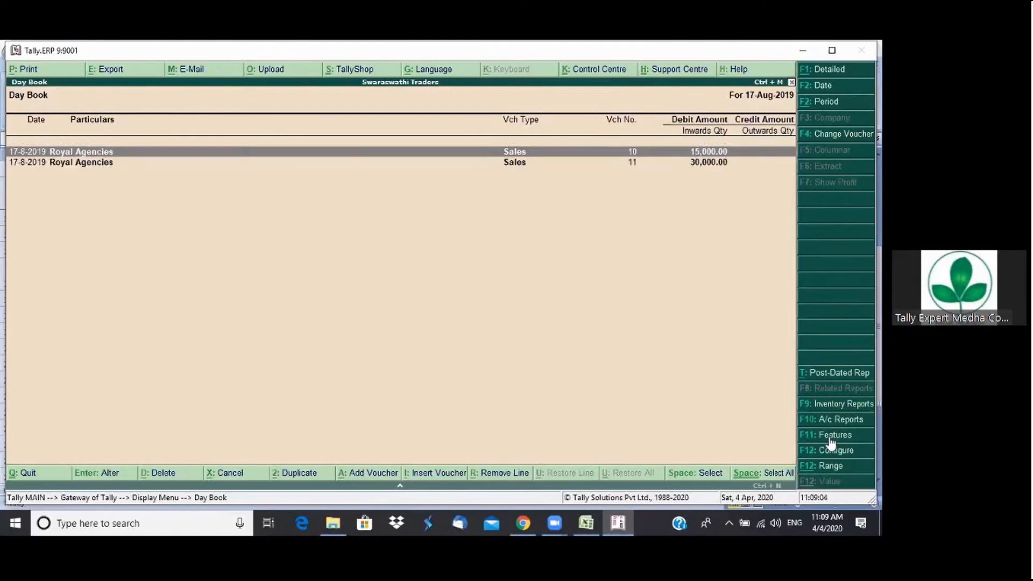
pyautogui.press('Down')
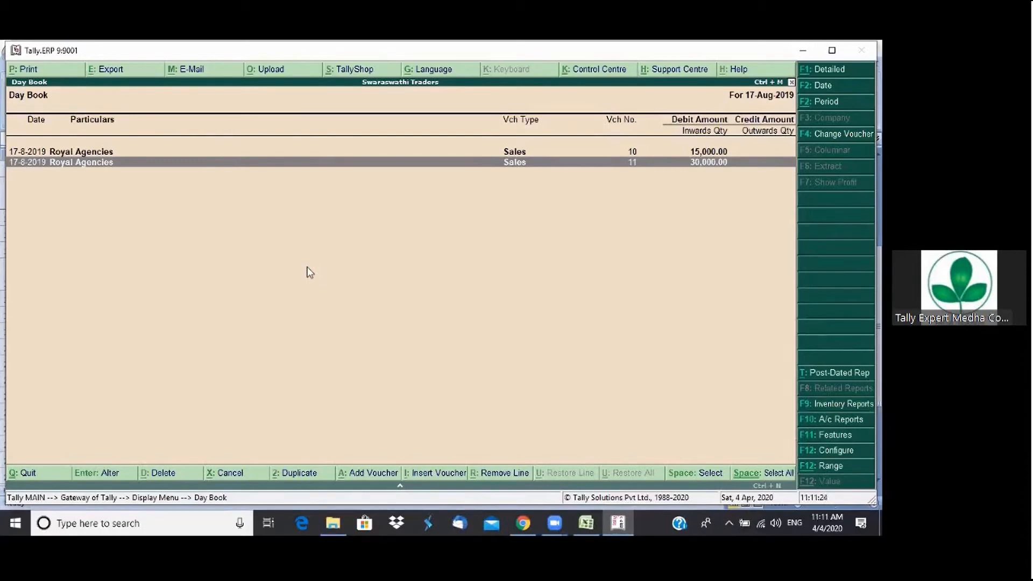
pyautogui.press('Escape')
pyautogui.press('Escape')
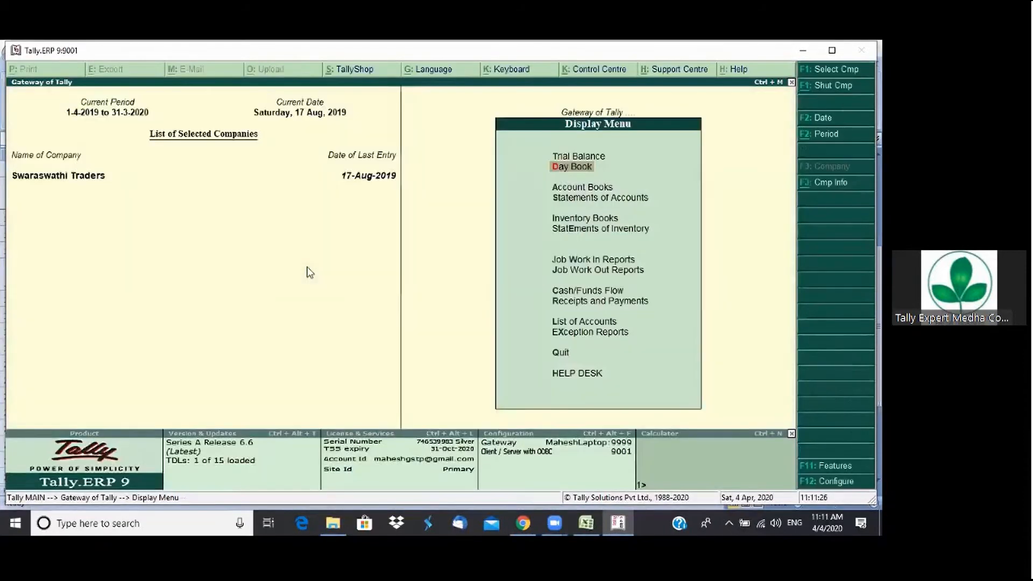
# Open the Sales voucher type for alteration from the accounts masters
pyautogui.press('a')
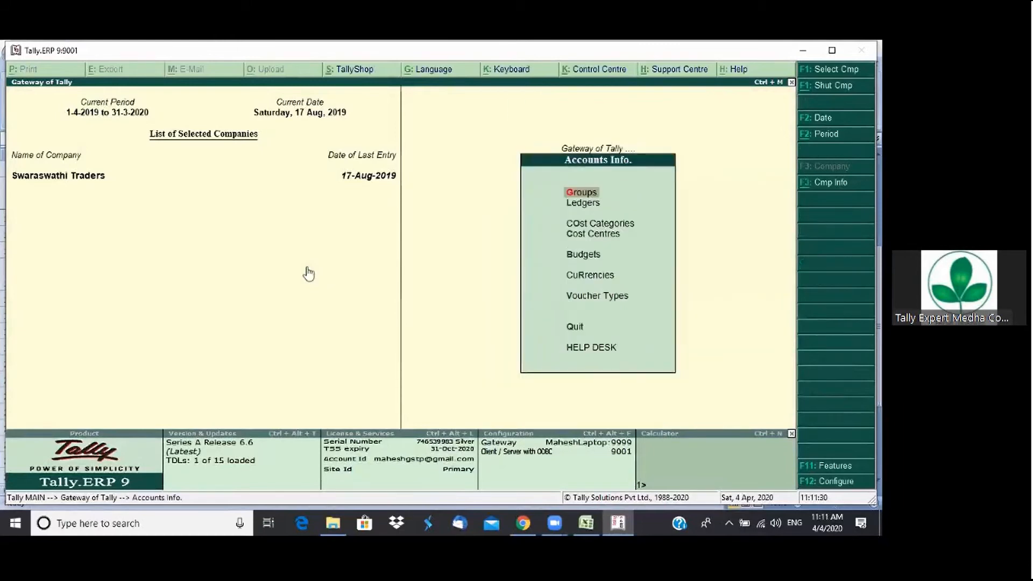
pyautogui.press('v')
pyautogui.write('a')
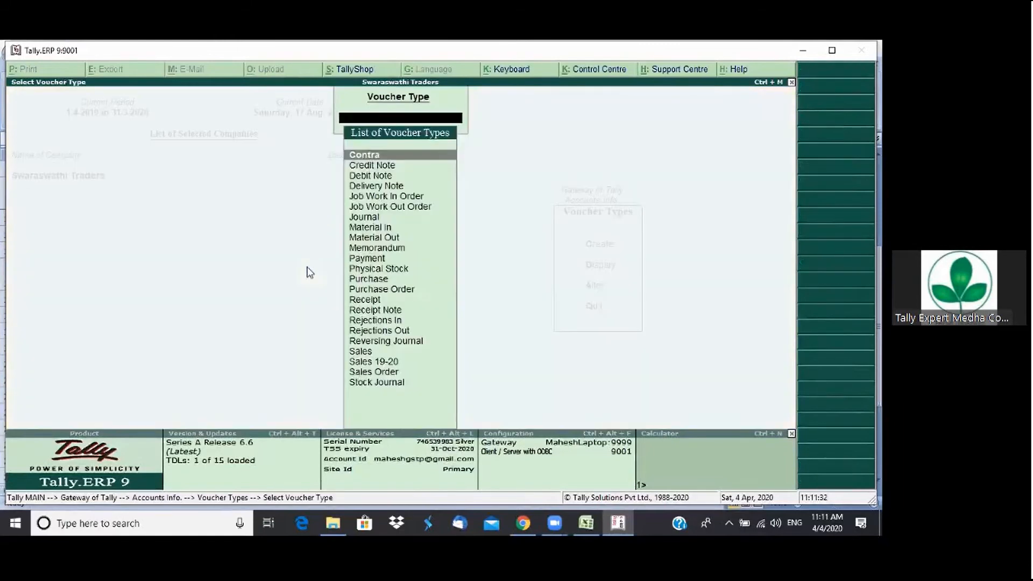
pyautogui.write('sa')
pyautogui.press('Return')
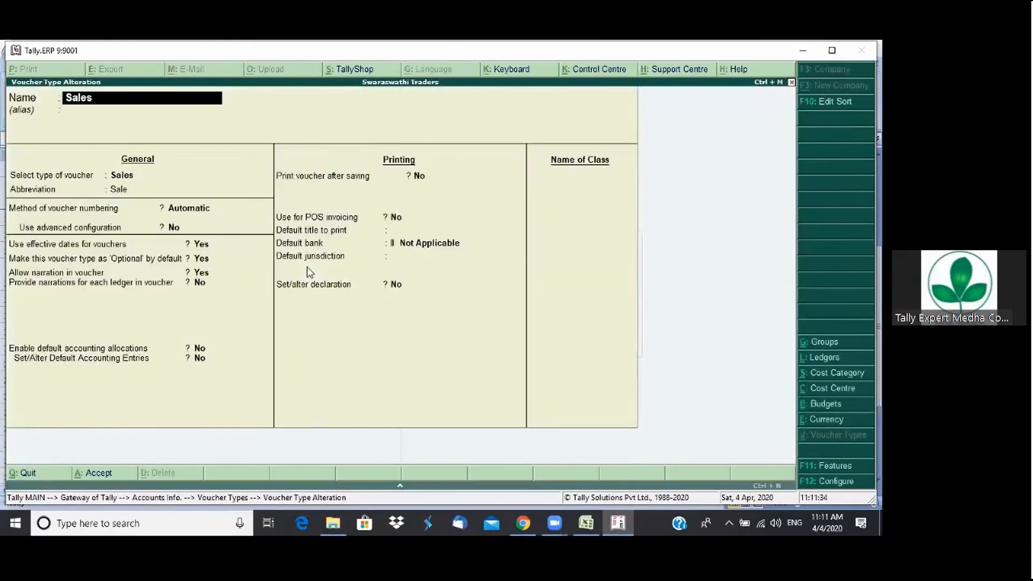
# Disable narration in vouchers for the Sales voucher type and save the voucher type
pyautogui.press('Return')
pyautogui.press('Return')
pyautogui.press('Return')
pyautogui.press('Return')
pyautogui.press('Return')
pyautogui.press('Return')
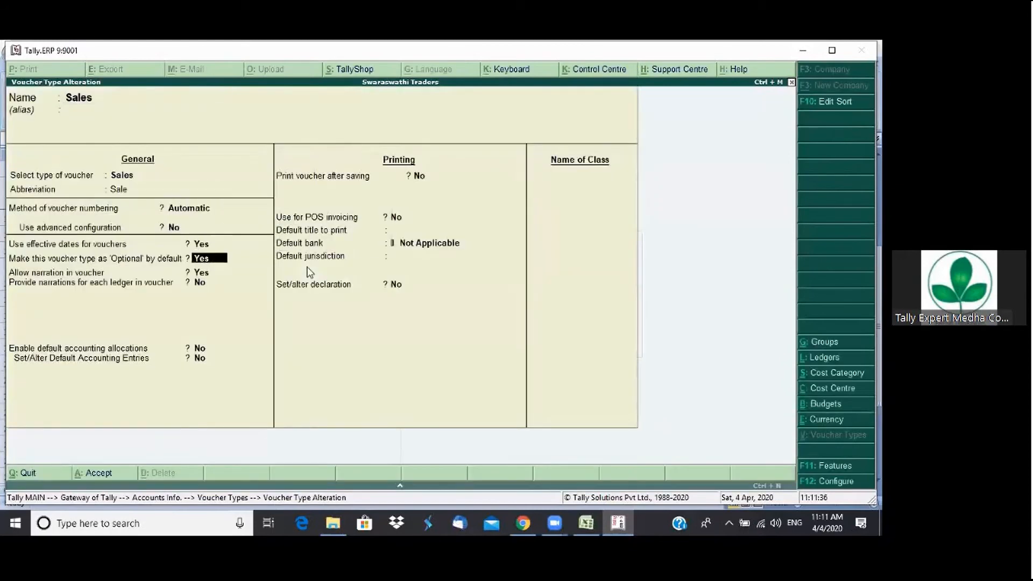
pyautogui.press('Return')
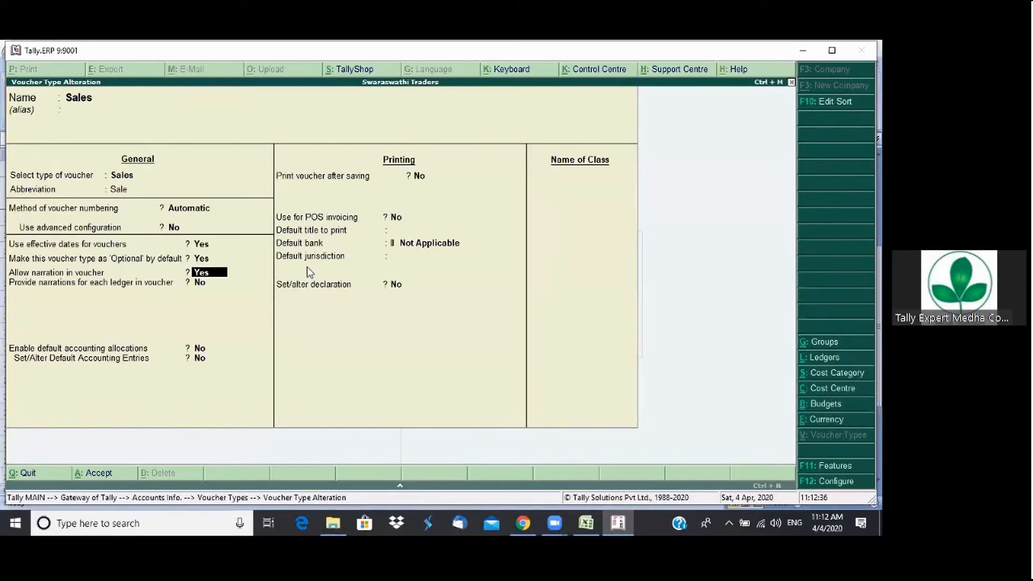
pyautogui.write('n')
pyautogui.press('Return')
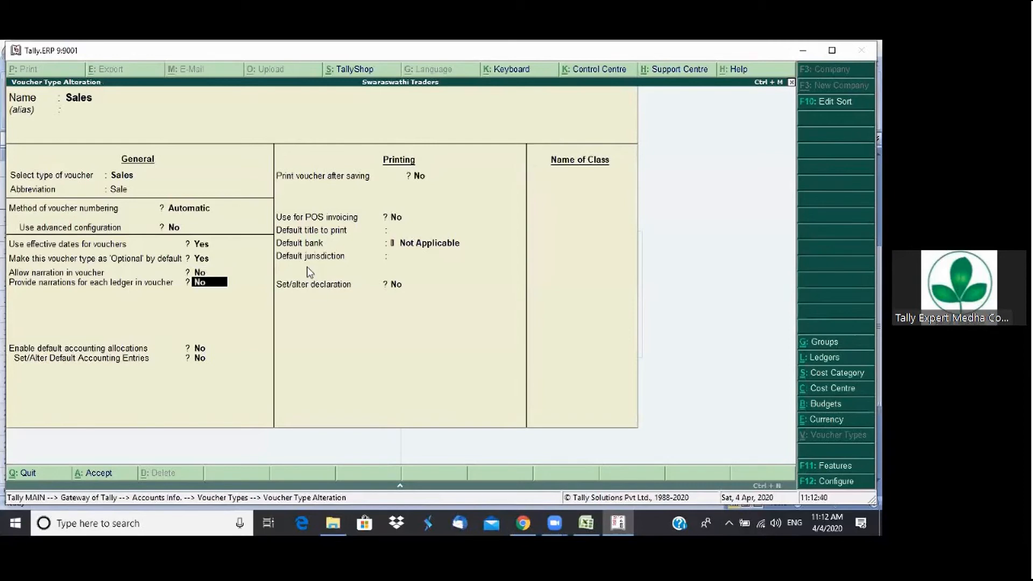
pyautogui.hotkey('ctrl', 'a')
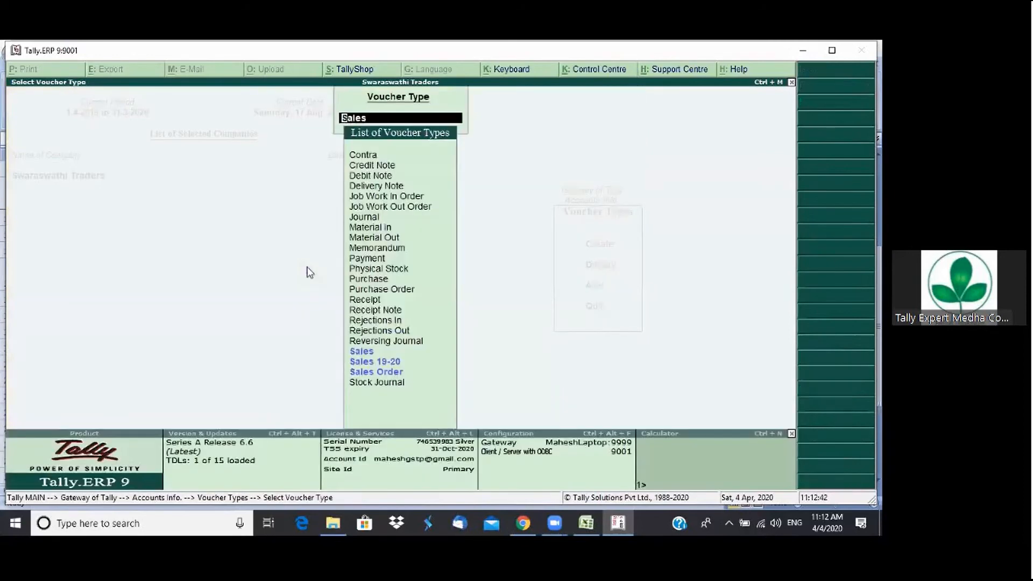
# Check the sales voucher entry screen for a narration field and return to the Gateway of Tally
pyautogui.press('Escape')
pyautogui.press('Escape')
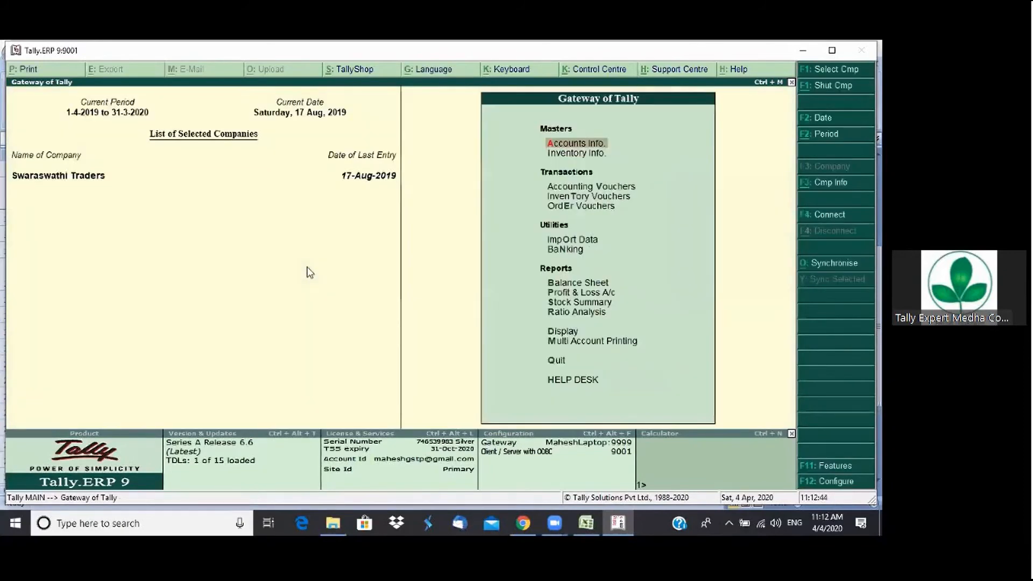
pyautogui.press('v')
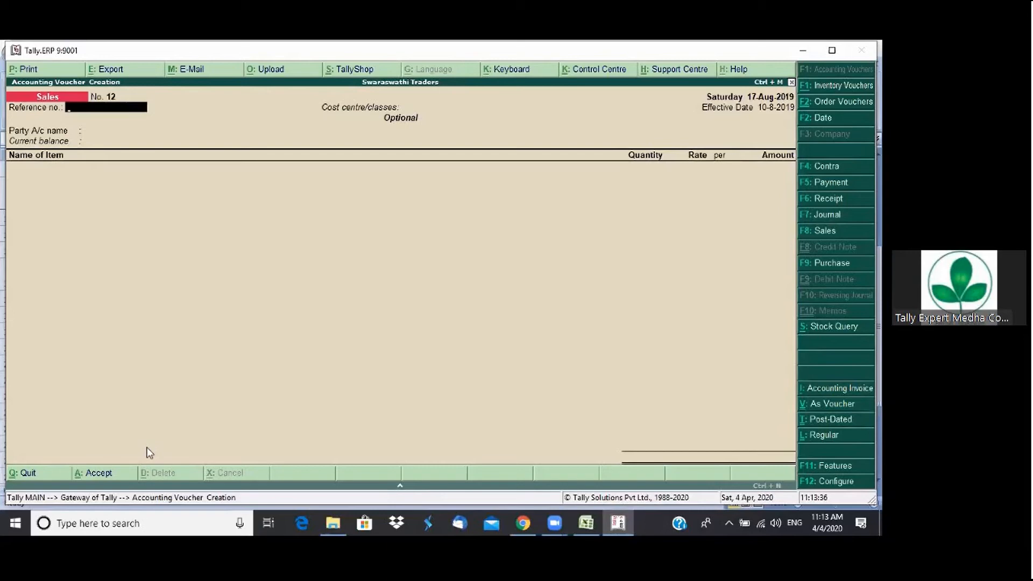
pyautogui.press('Escape')
pyautogui.press('Return')
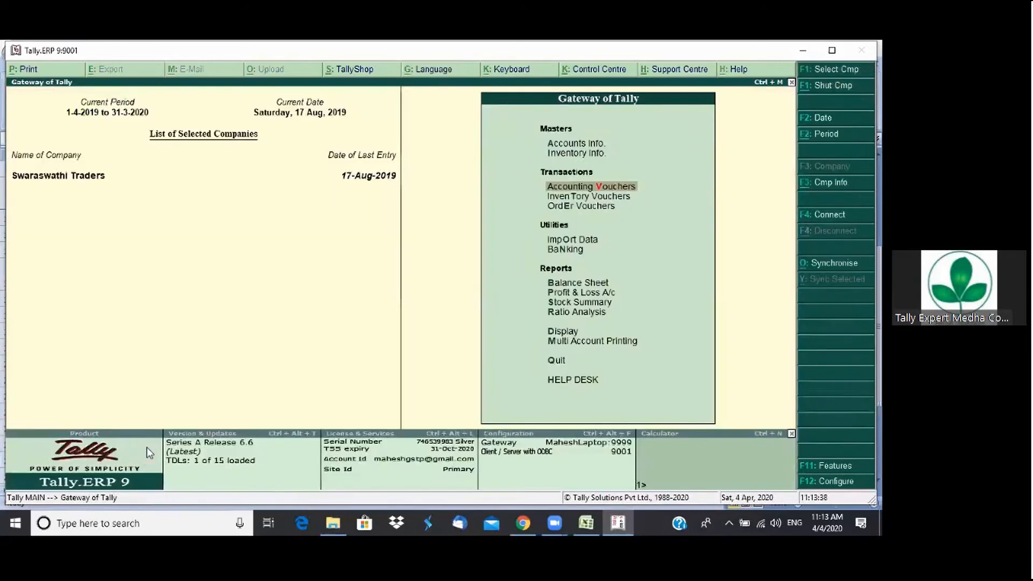
# Open the Journal voucher type for alteration from the accounts masters
pyautogui.press('a')
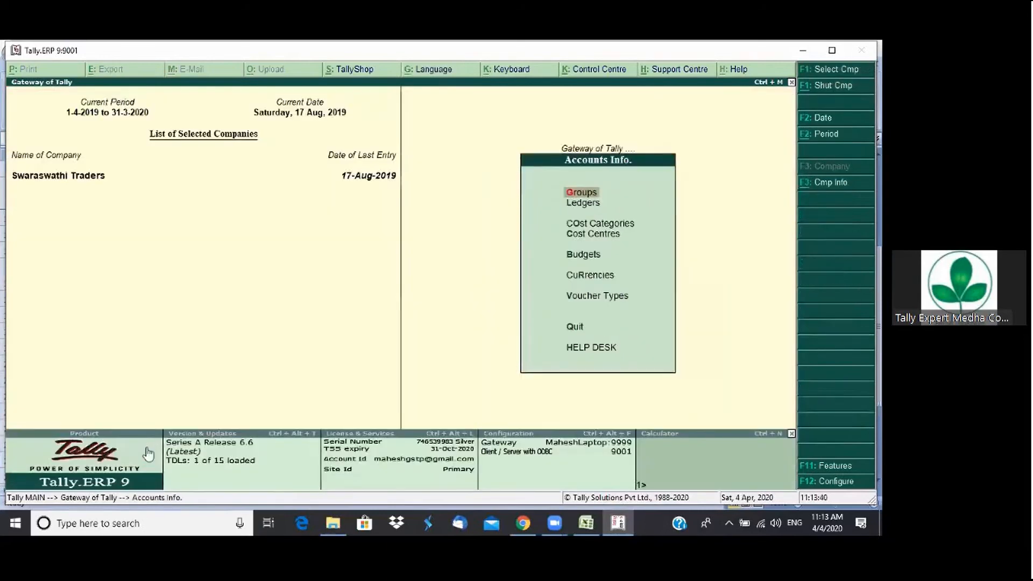
pyautogui.press('v')
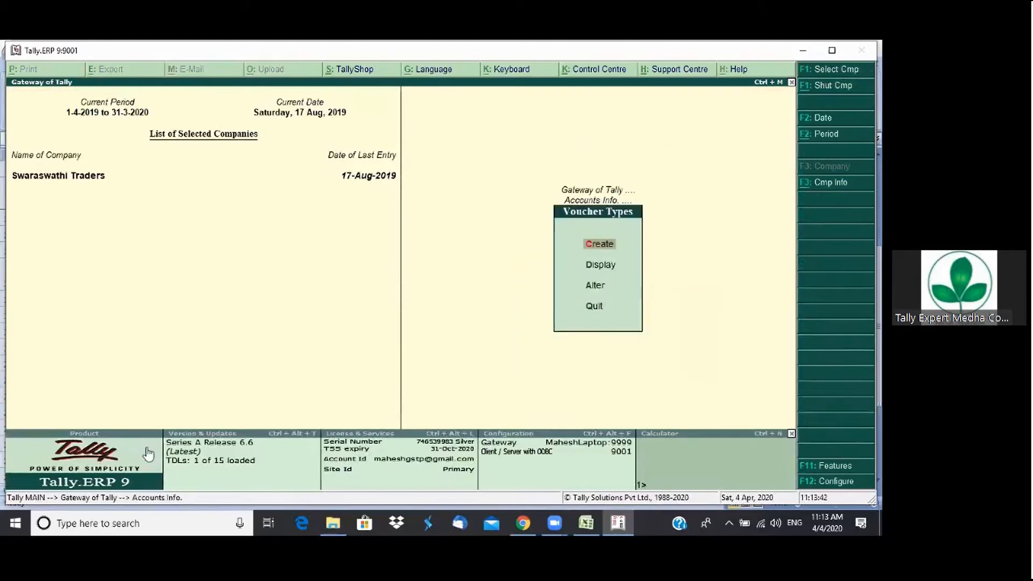
pyautogui.press('Return')
pyautogui.write('Sa')
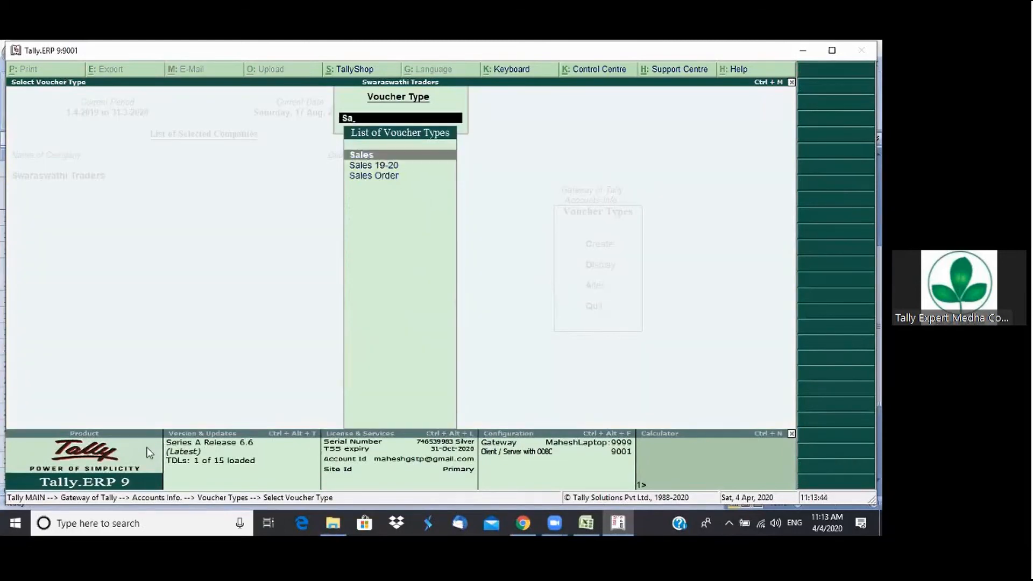
pyautogui.press('BackSpace')
pyautogui.press('BackSpace')
pyautogui.write('Jou')
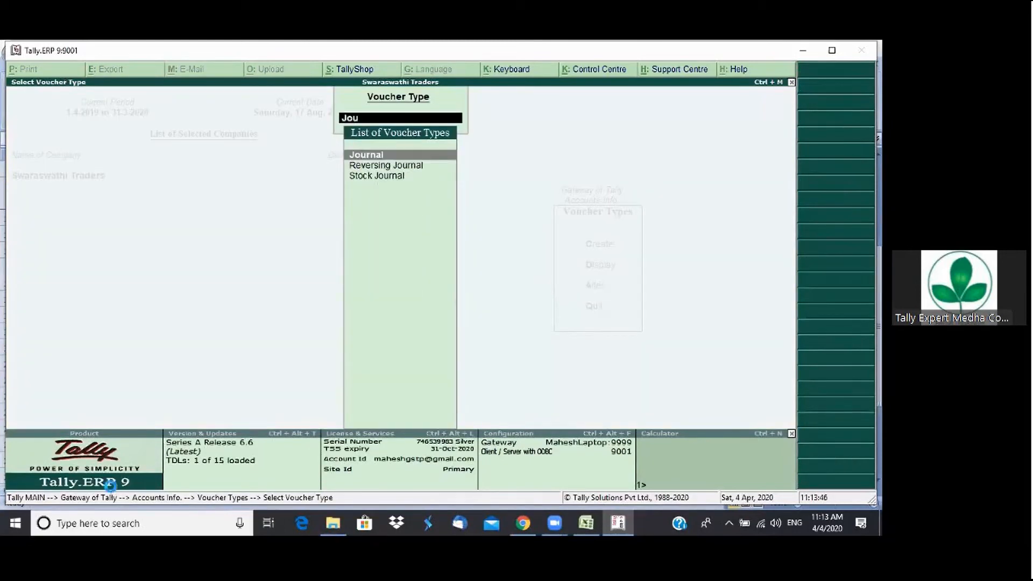
pyautogui.press('Return')
# Enable narrations for each ledger in the Journal voucher type and save the voucher type
pyautogui.press('Return')
pyautogui.press('Return')
pyautogui.press('Return')
pyautogui.press('Return')
pyautogui.press('Return')
pyautogui.press('Return')
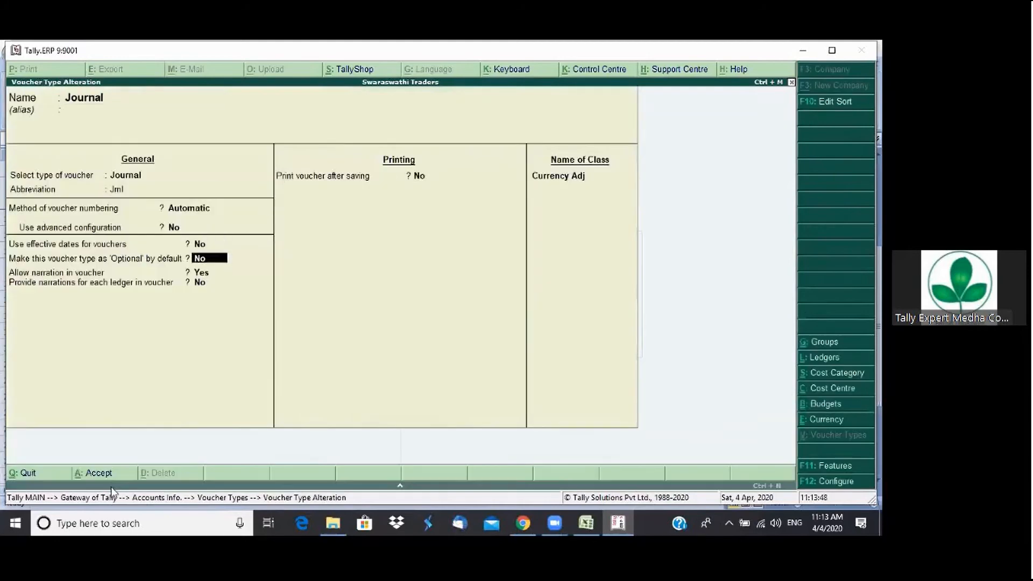
pyautogui.press('Return')
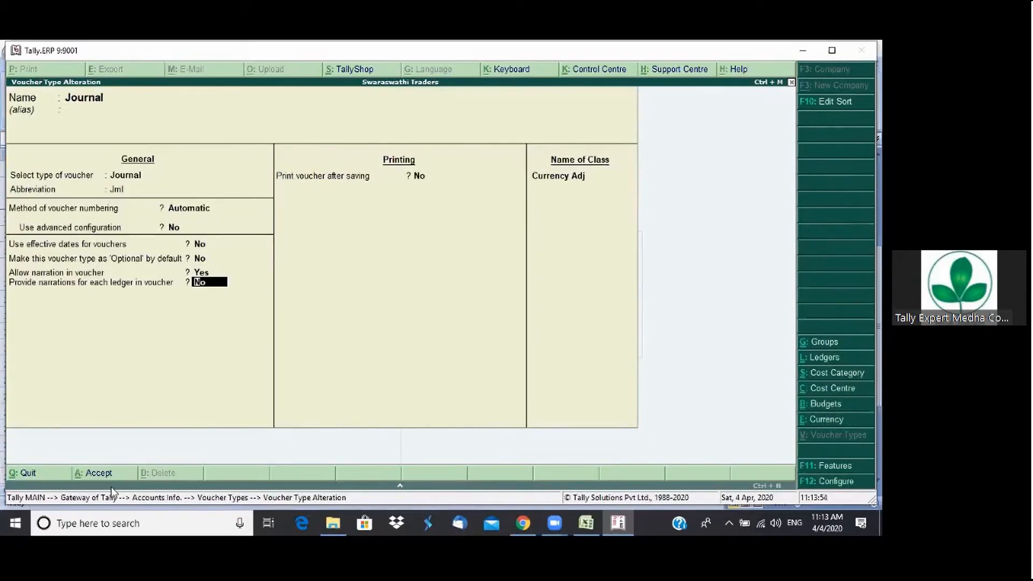
pyautogui.write('y')
pyautogui.press('Return')
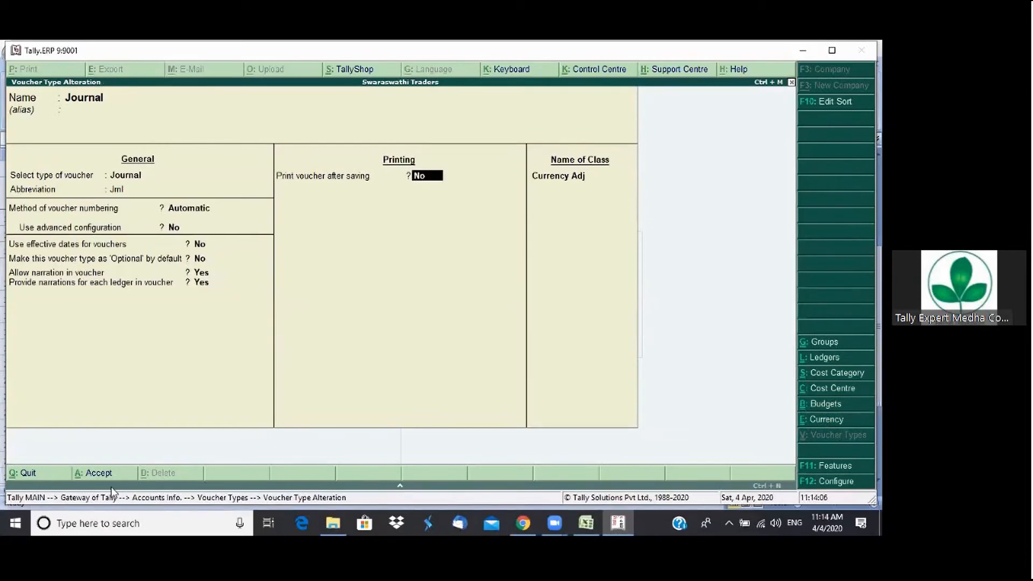
pyautogui.hotkey('ctrl', 'a')
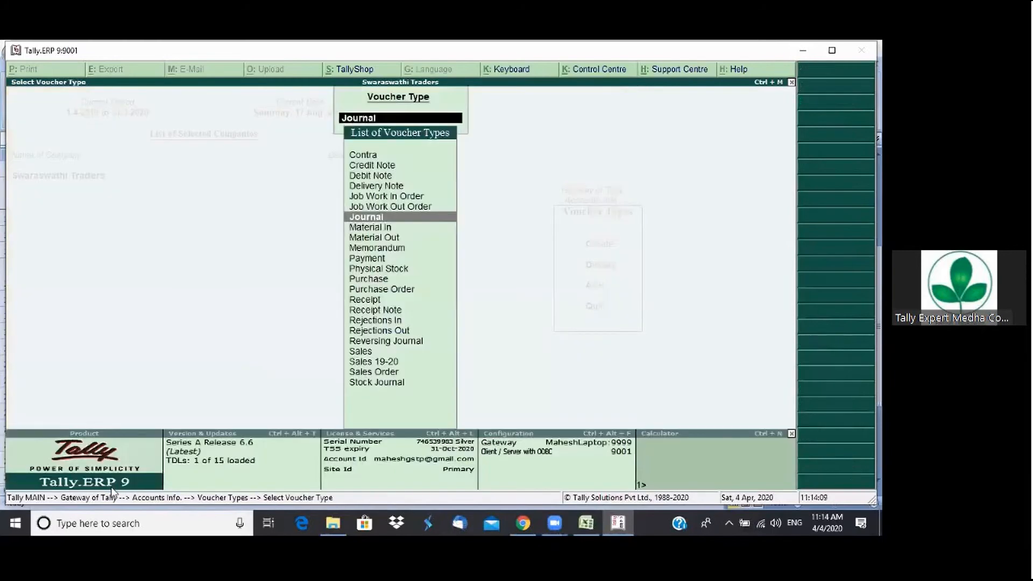
# Start a new journal voucher with voucher class Not Applicable, leaving the reference number and date blank
pyautogui.press('Escape')
pyautogui.press('Escape')
pyautogui.press('Escape')
pyautogui.press('v')
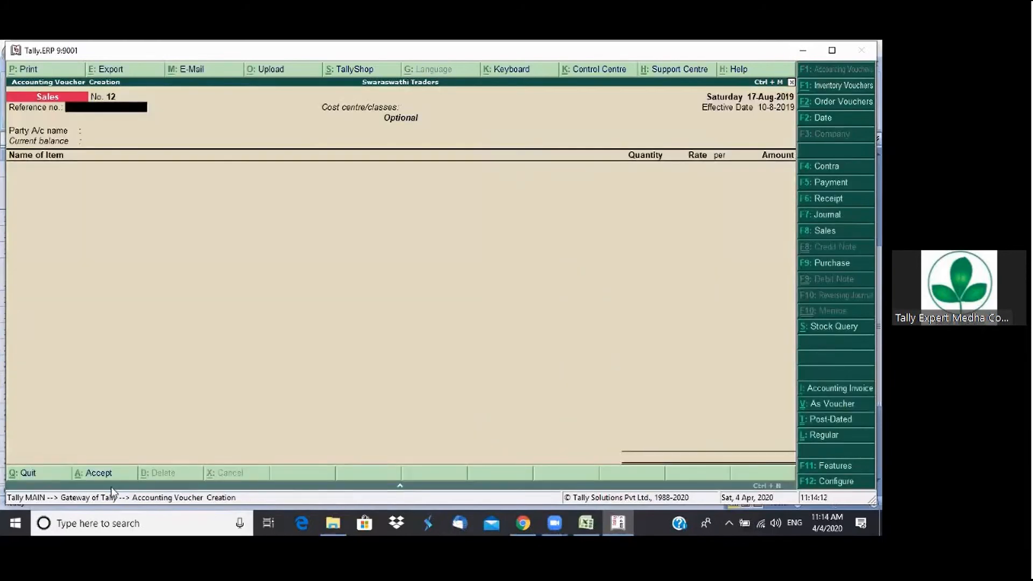
pyautogui.press('F7')
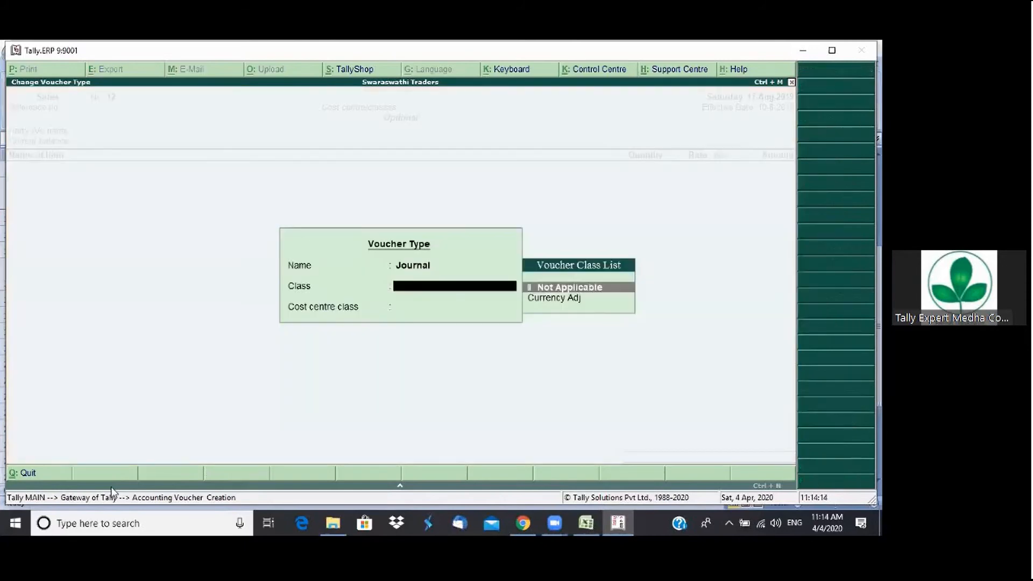
pyautogui.press('Return')
pyautogui.press('Return')
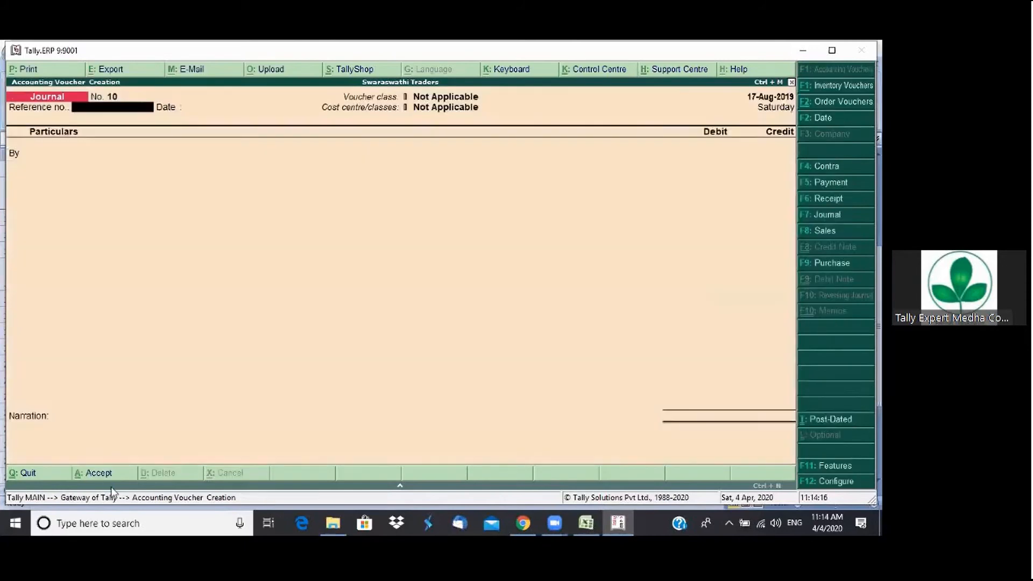
pyautogui.press('Return')
pyautogui.press('Return')
pyautogui.press('Return')
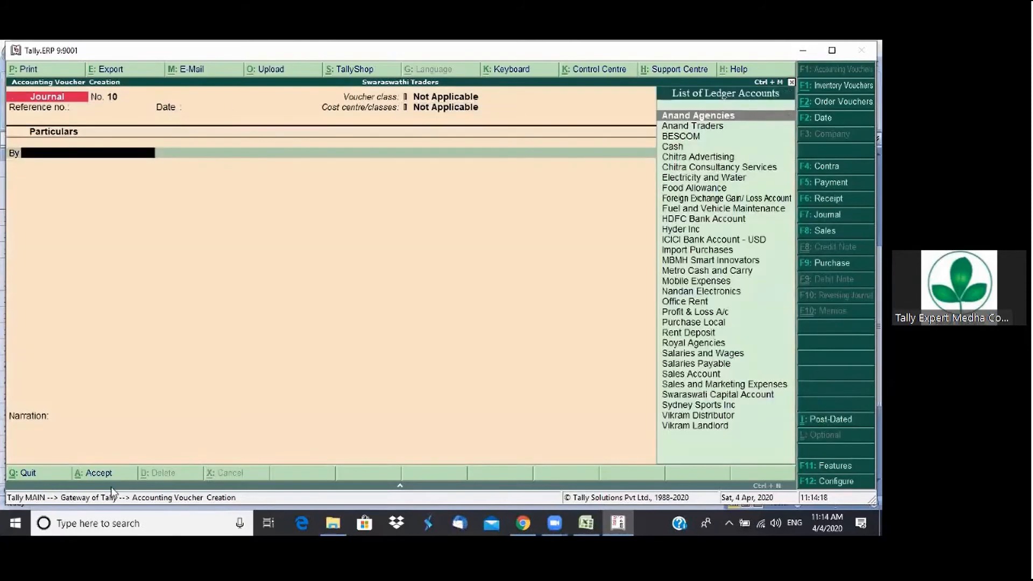
# Debit the Electricity and Water ledger with 2650 in the journal voucher
pyautogui.write('E')
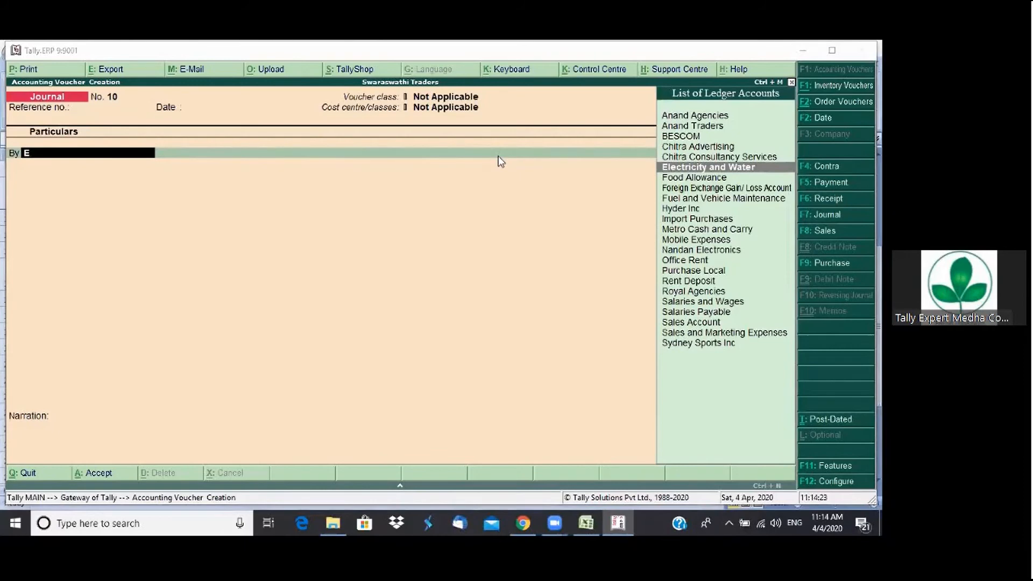
pyautogui.click(710, 171)
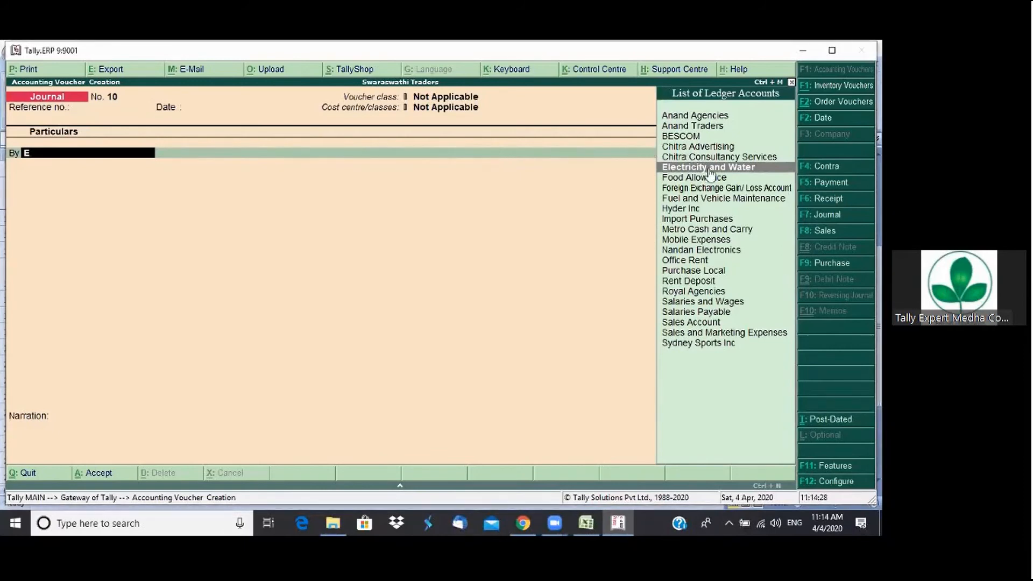
pyautogui.click(710, 171)
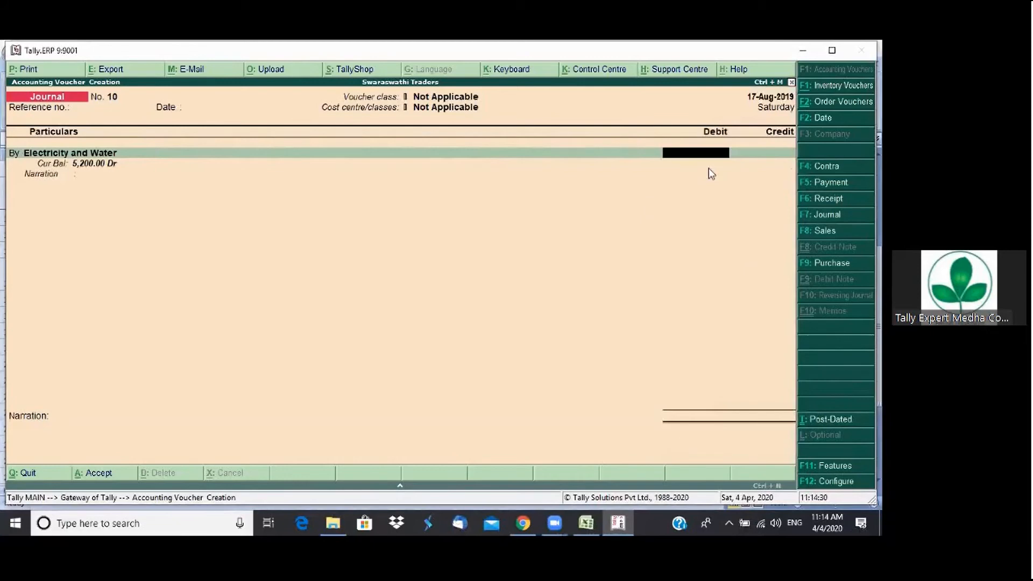
pyautogui.write('2650')
pyautogui.press('Return')
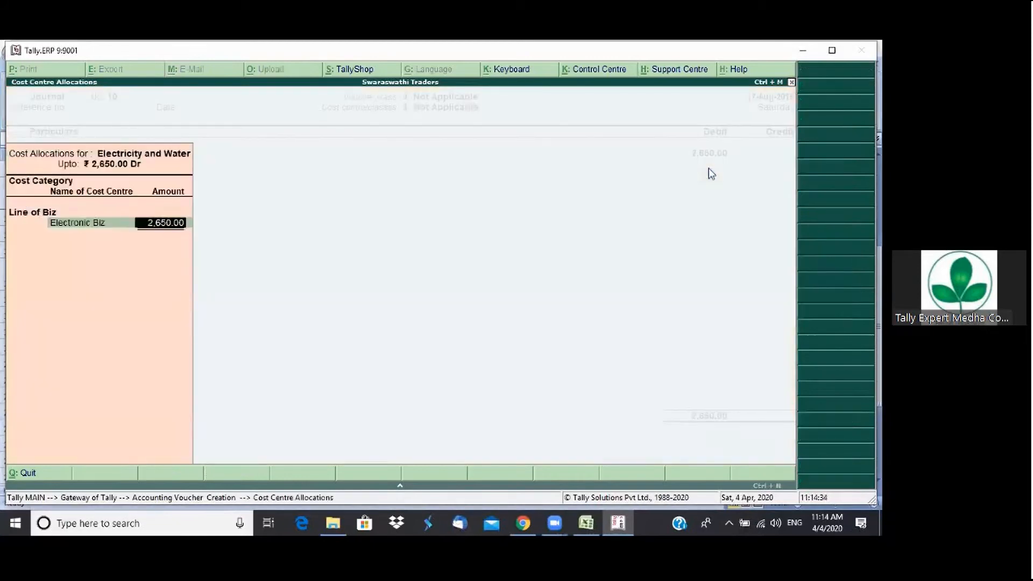
# Allocate the full Electricity and Water amount to the Bengaluru cost centre under the Locations category
pyautogui.press('Return')
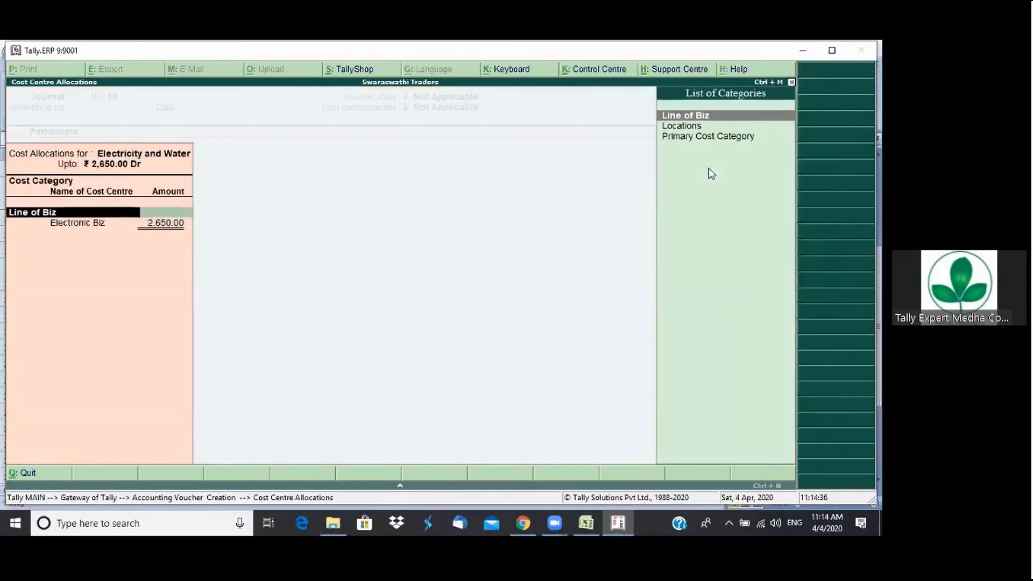
pyautogui.press('Down')
pyautogui.press('Return')
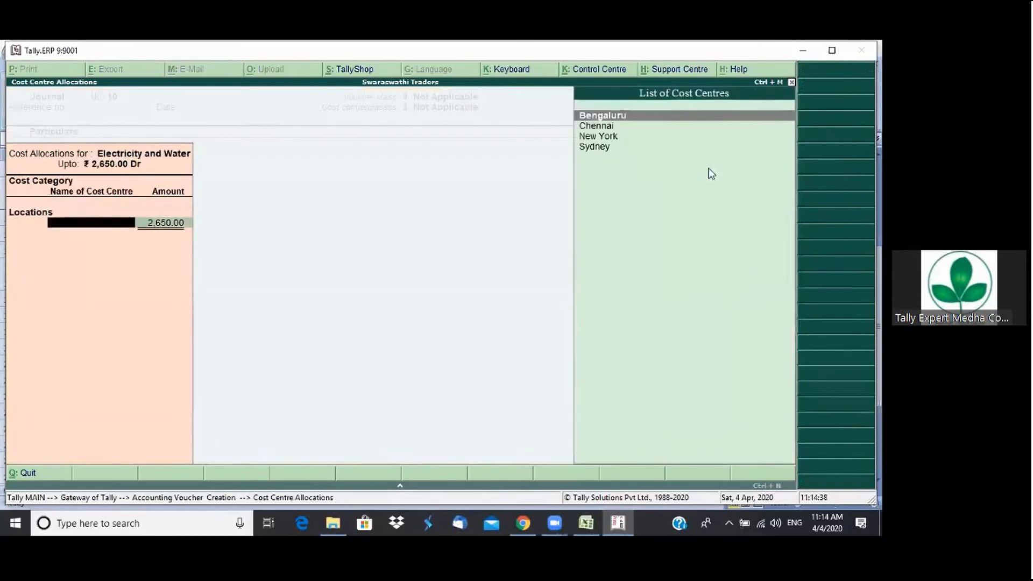
pyautogui.press('Return')
pyautogui.press('Return')
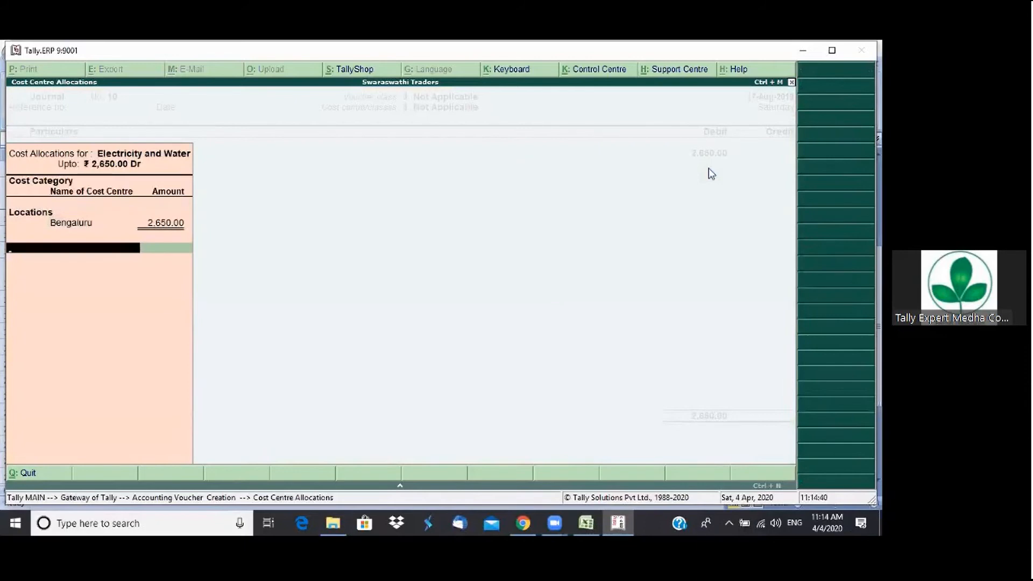
pyautogui.press('Return')
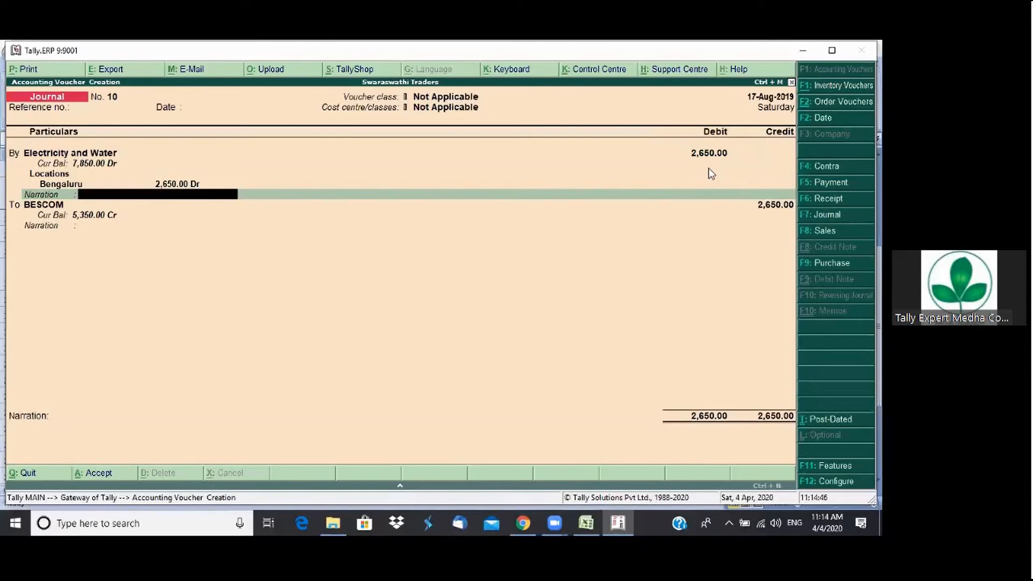
# Enter "Bill for Jul 2020" as the ledger narration for Electricity and Water
pyautogui.write('Bill for Jul 22')
pyautogui.press('BackSpace')
pyautogui.write('020')
pyautogui.press('Return')
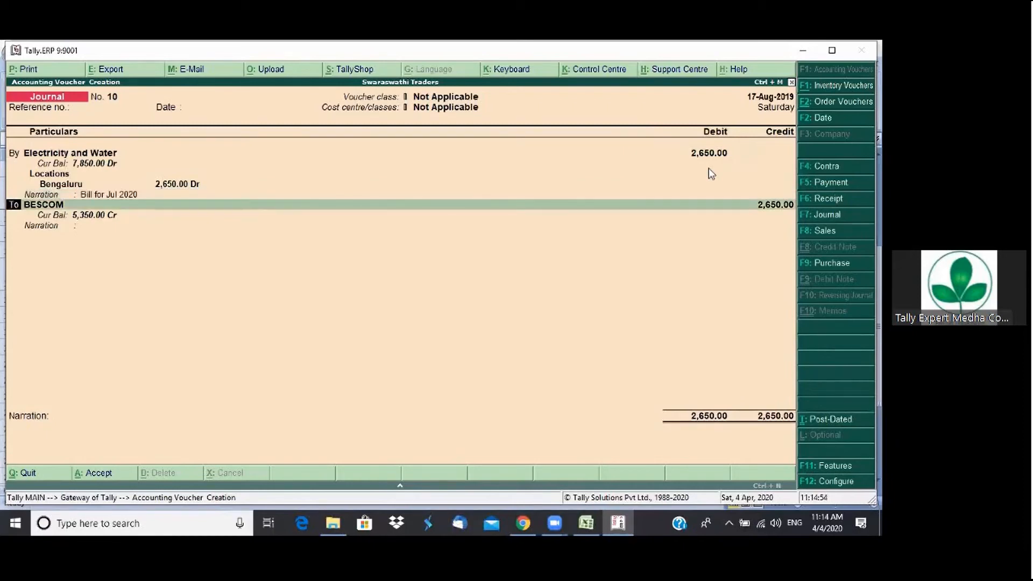
# Change the second journal line to a debit and enter the Food Allowance ledger with an amount of 500
pyautogui.press('b')
pyautogui.press('Return')
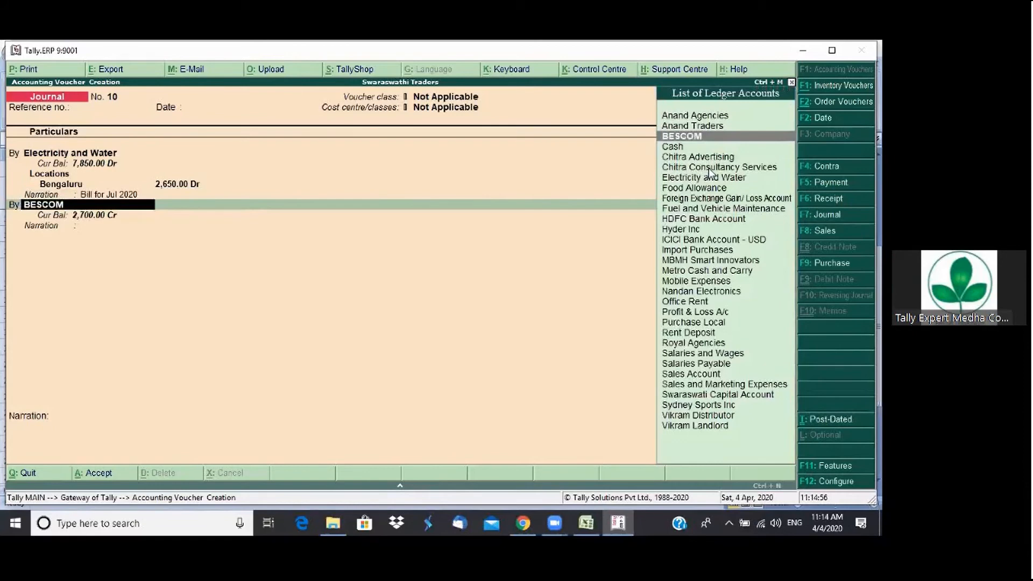
pyautogui.write('c')
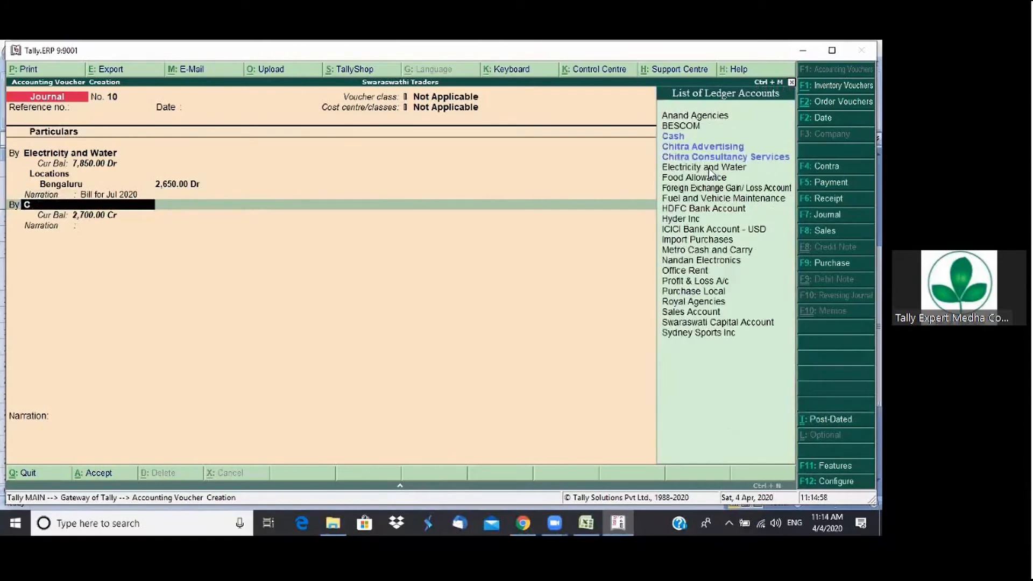
pyautogui.press('BackSpace')
pyautogui.press('Down')
pyautogui.press('Down')
pyautogui.press('Down')
pyautogui.press('Down')
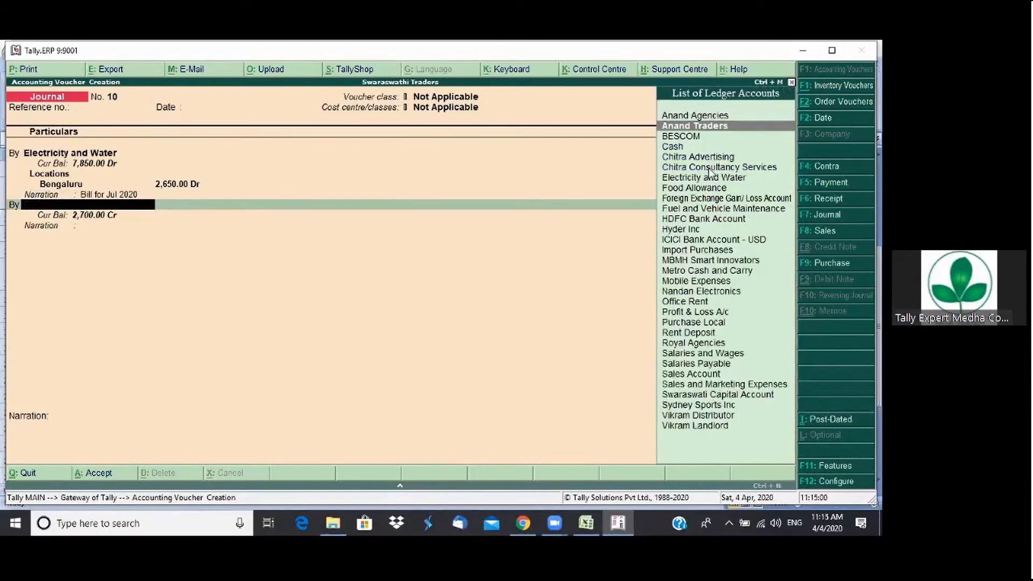
pyautogui.press('Down')
pyautogui.press('Down')
pyautogui.press('Down')
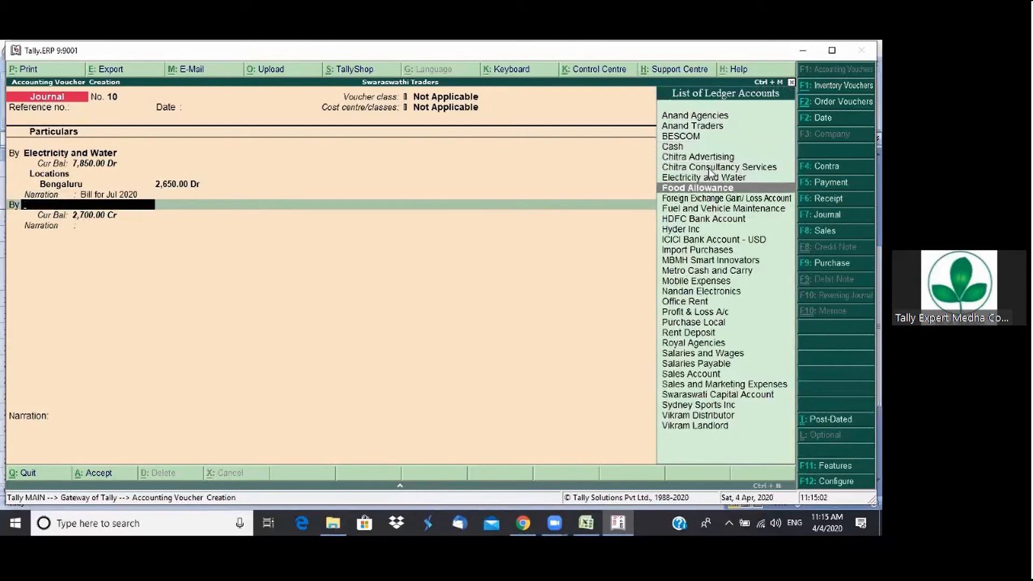
pyautogui.press('Return')
pyautogui.write('500')
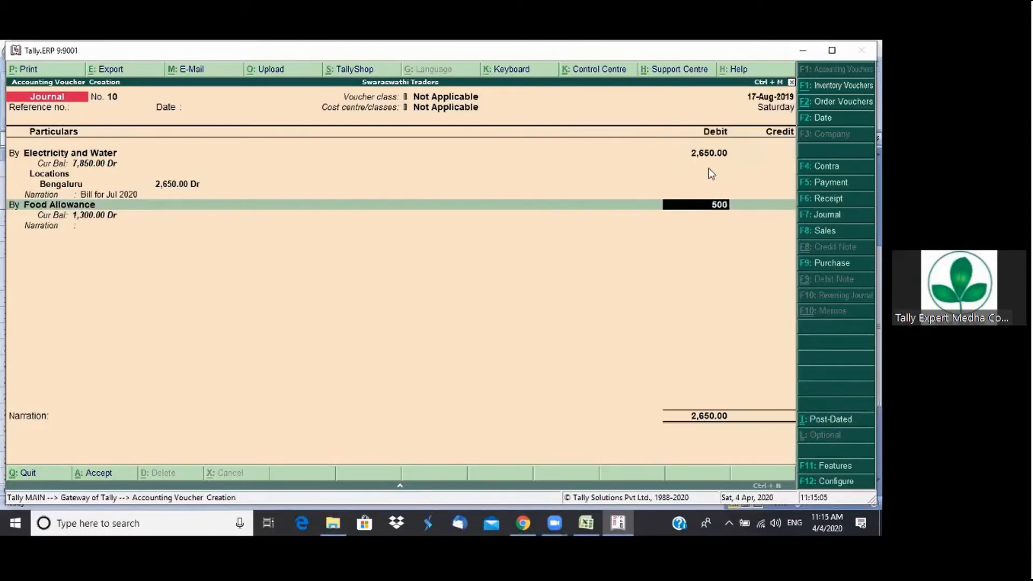
# Accept the Food Allowance allocation of 500 to the suggested employee cost centre under Line of Biz
pyautogui.press('Return')
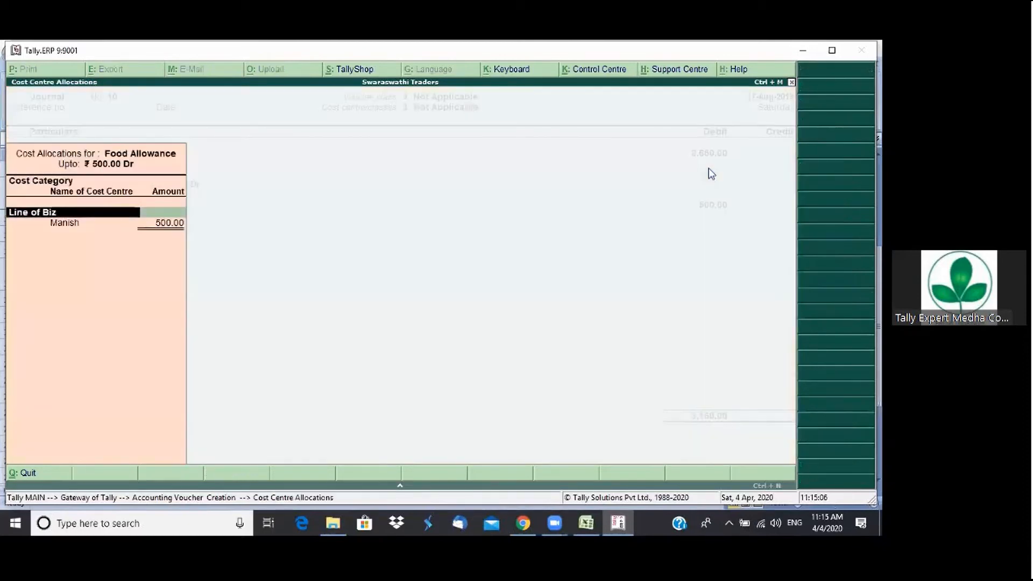
pyautogui.press('Return')
pyautogui.press('Return')
pyautogui.press('Return')
pyautogui.press('Return')
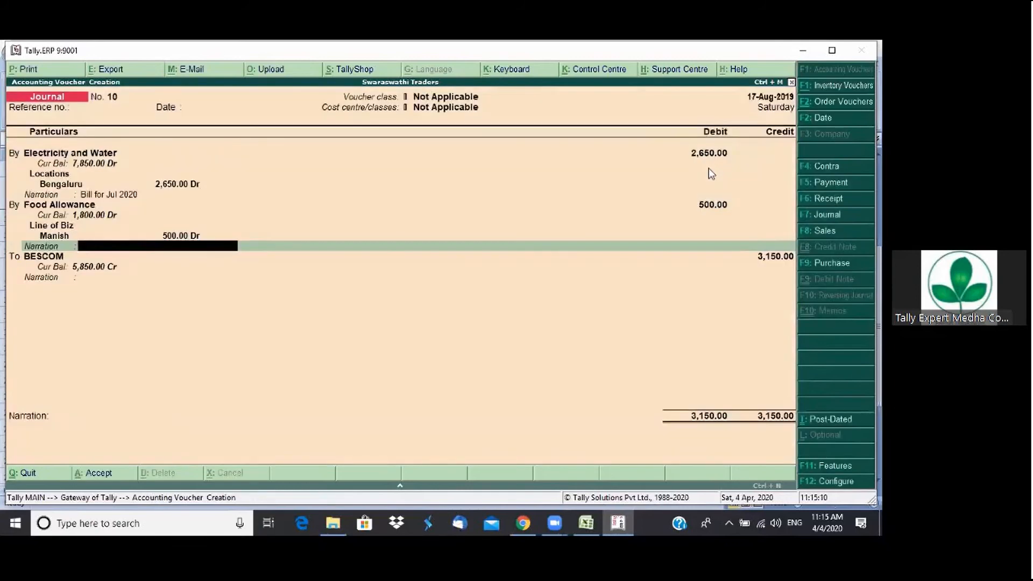
# Enter "Allowance reimbursement" as the ledger narration for Food Allowance and discard the unsaved journal voucher
pyautogui.write('Allowance reimbursement')
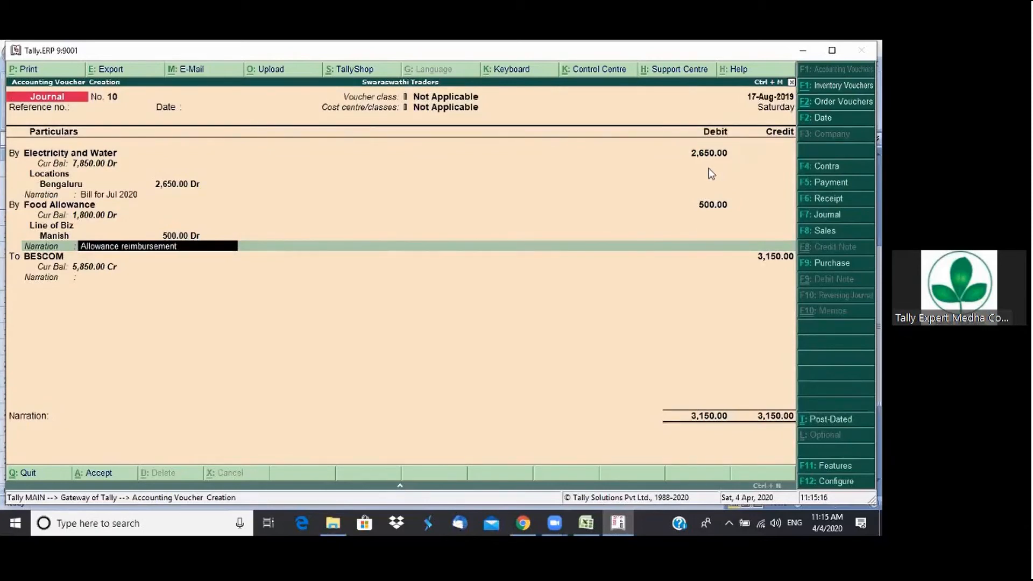
pyautogui.press('Return')
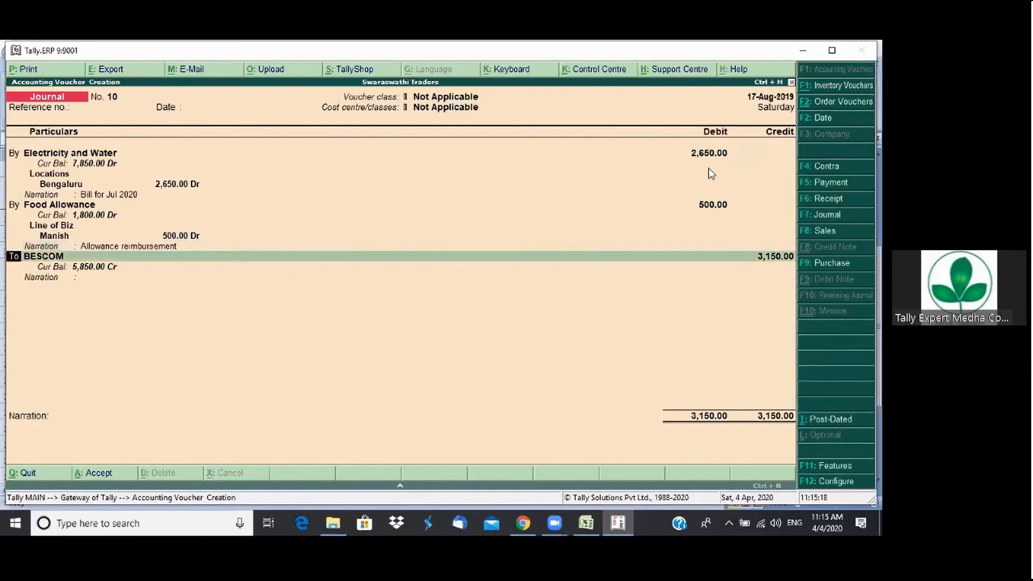
pyautogui.press('Return')
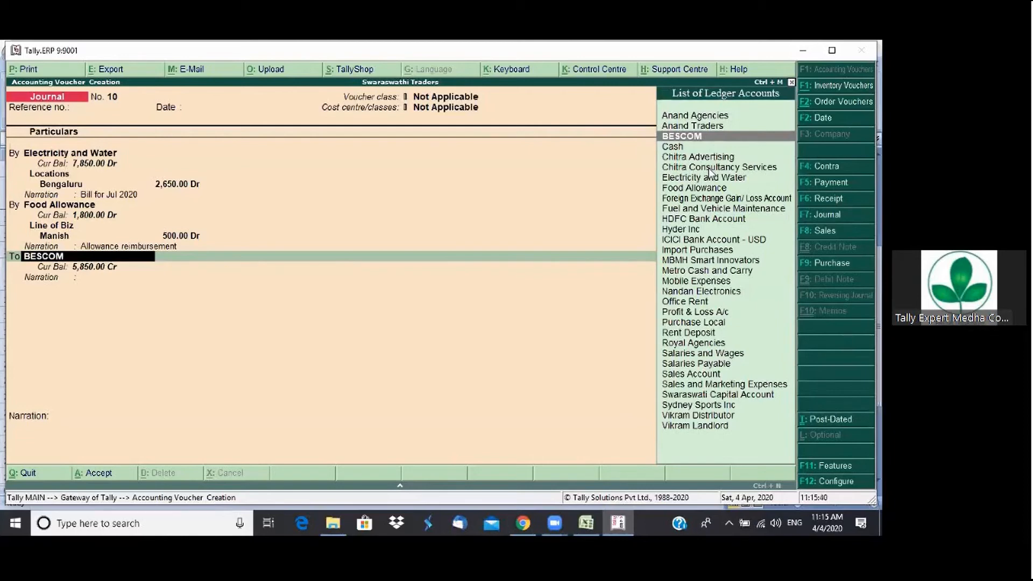
pyautogui.press('Escape')
pyautogui.press('y')
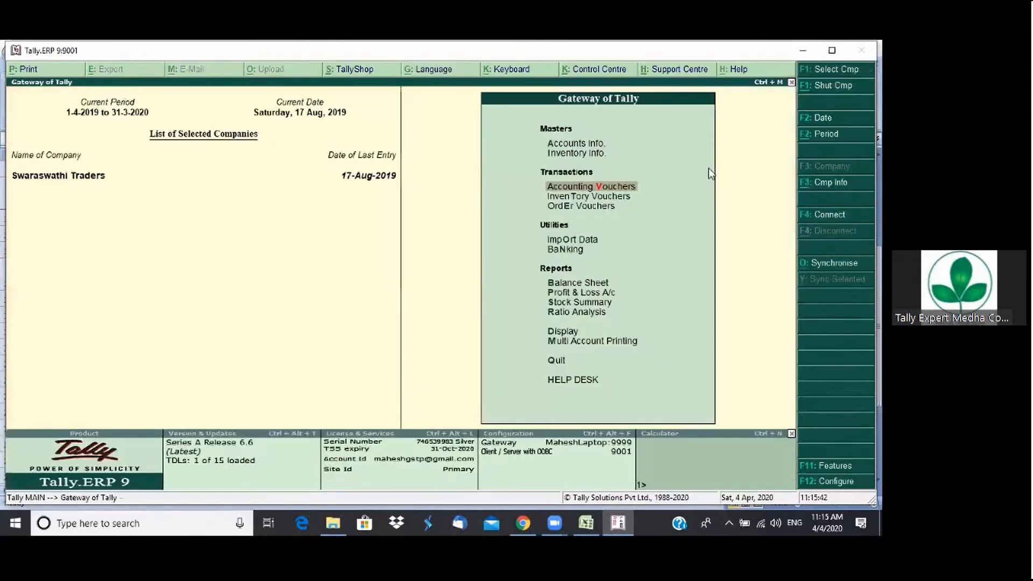
# Review the narration options of the Journal voucher type and close it without changes
pyautogui.press('a')
pyautogui.write('va')
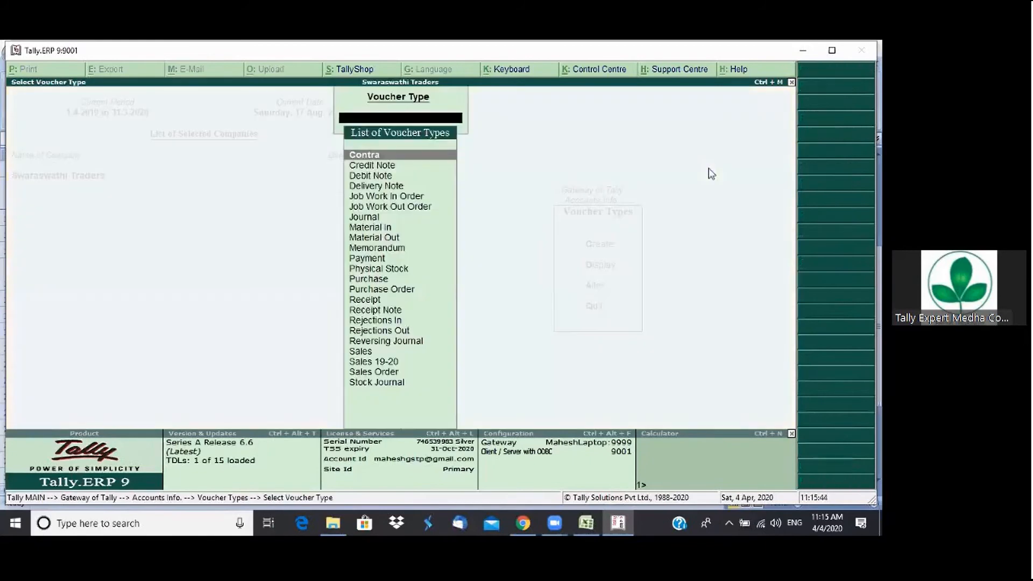
pyautogui.write('j')
pyautogui.press('Down')
pyautogui.press('Down')
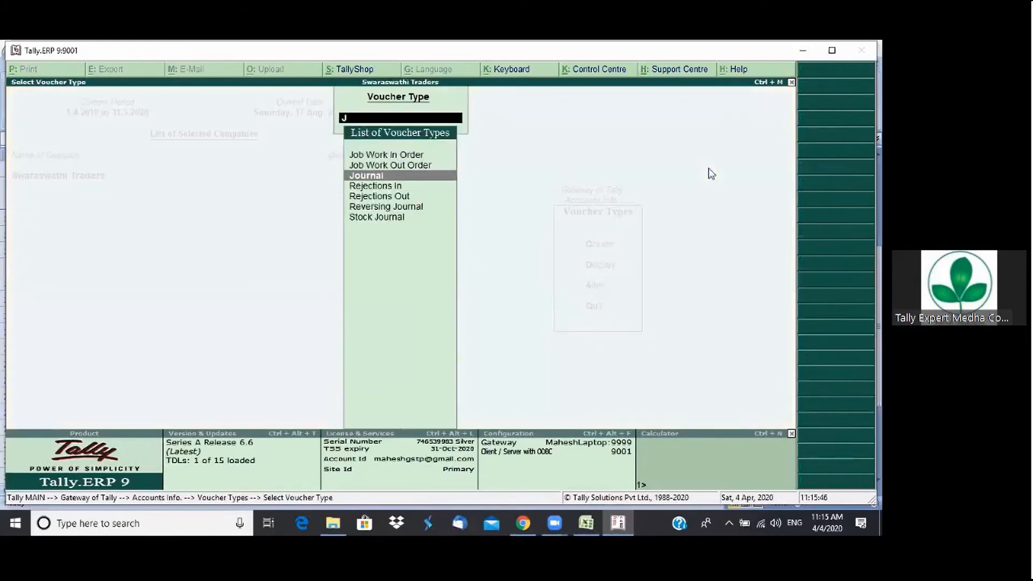
pyautogui.press('Return')
pyautogui.press('Return')
pyautogui.press('Return')
pyautogui.press('Return')
pyautogui.press('Return')
pyautogui.press('Return')
pyautogui.press('Return')
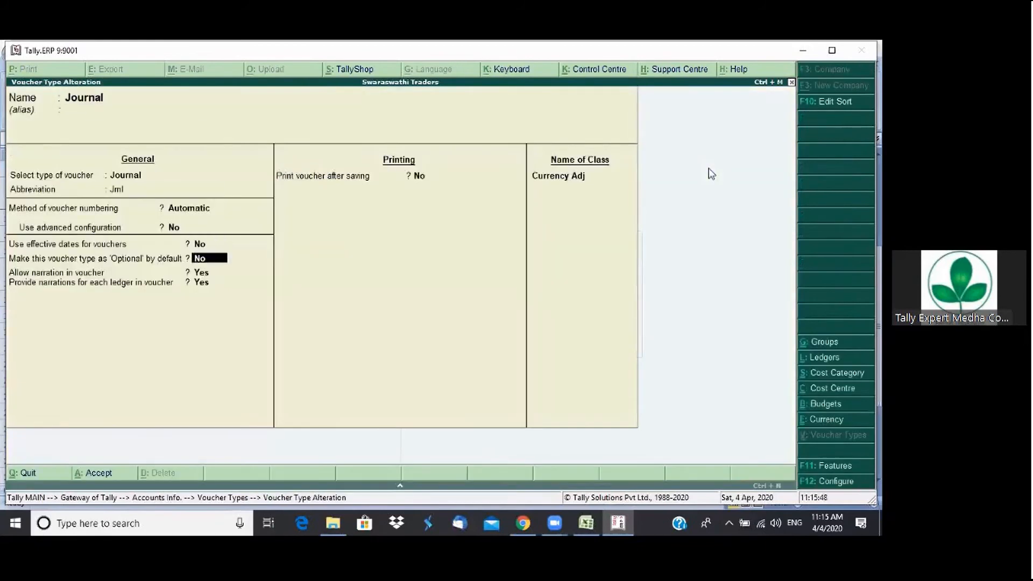
pyautogui.press('Return')
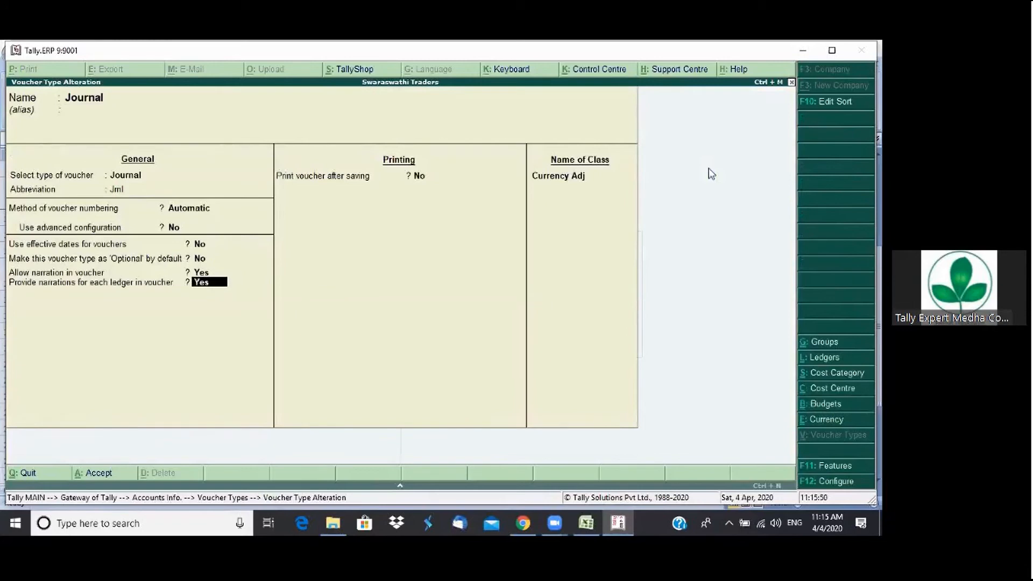
pyautogui.press('Escape')
pyautogui.press('Return')
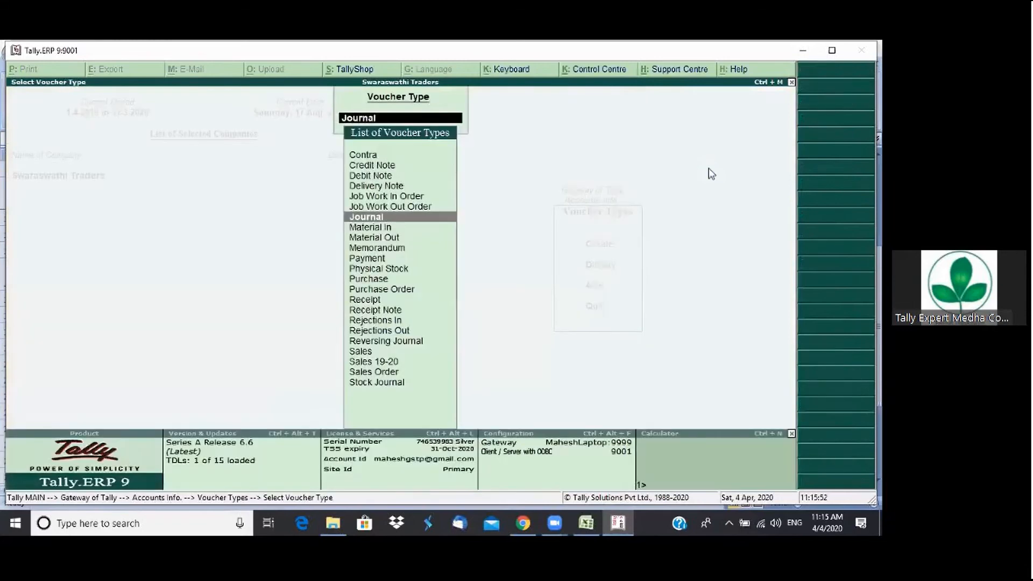
# Allow voucher narration and narrations for each ledger in the Sales voucher type, save it and return to the Gateway of Tally
pyautogui.write('Sa')
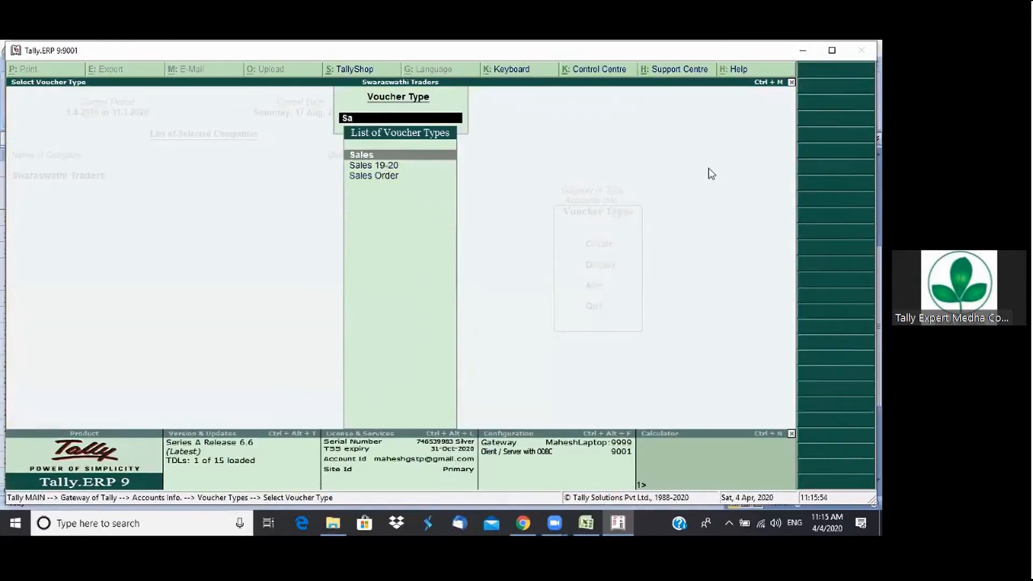
pyautogui.press('Return')
pyautogui.press('Return')
pyautogui.press('Return')
pyautogui.press('Return')
pyautogui.press('Return')
pyautogui.press('Return')
pyautogui.press('Return')
pyautogui.press('Return')
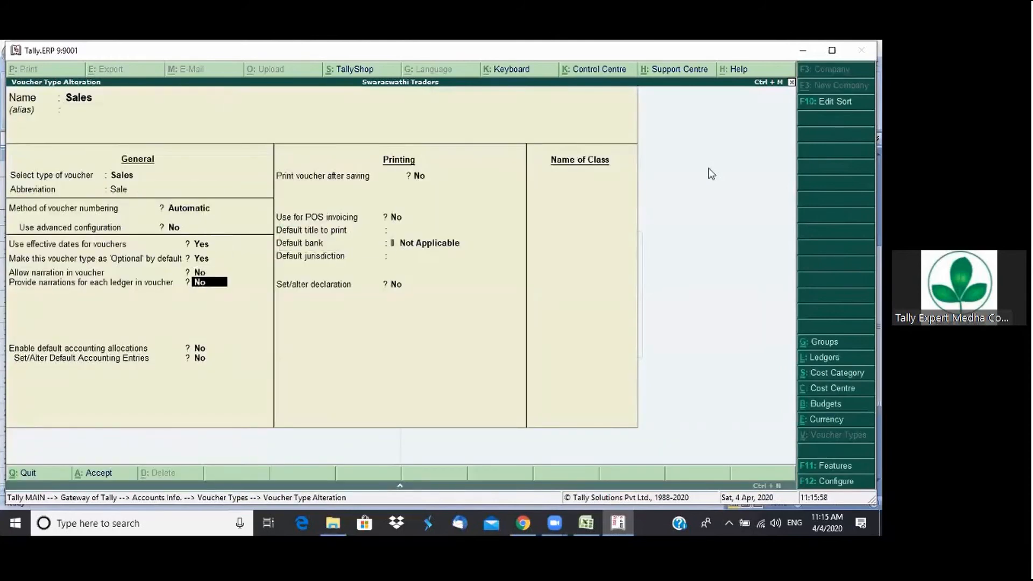
pyautogui.press('Up')
pyautogui.press('y')
pyautogui.press('y')
pyautogui.press('Return')
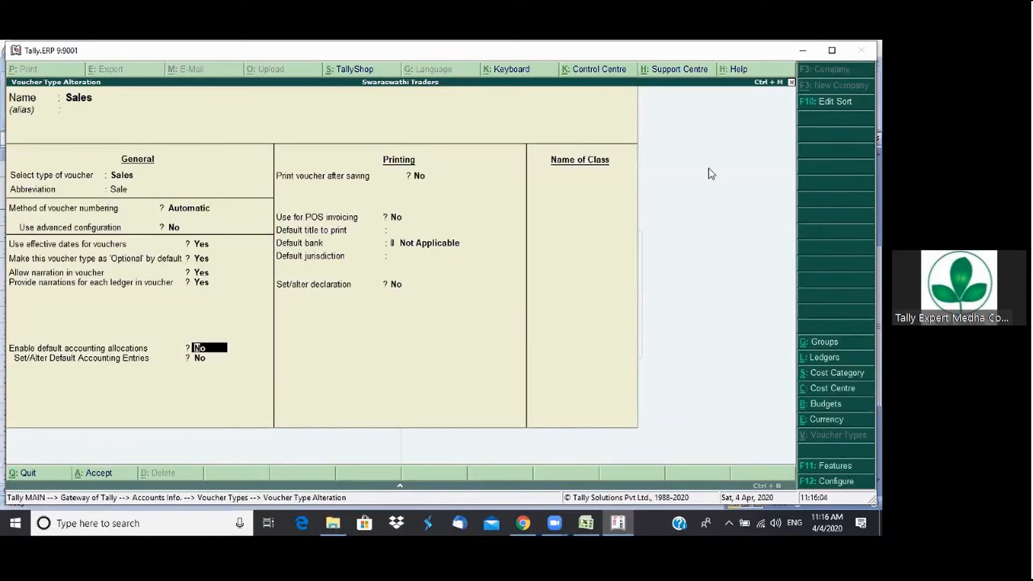
pyautogui.hotkey('ctrl', 'a')
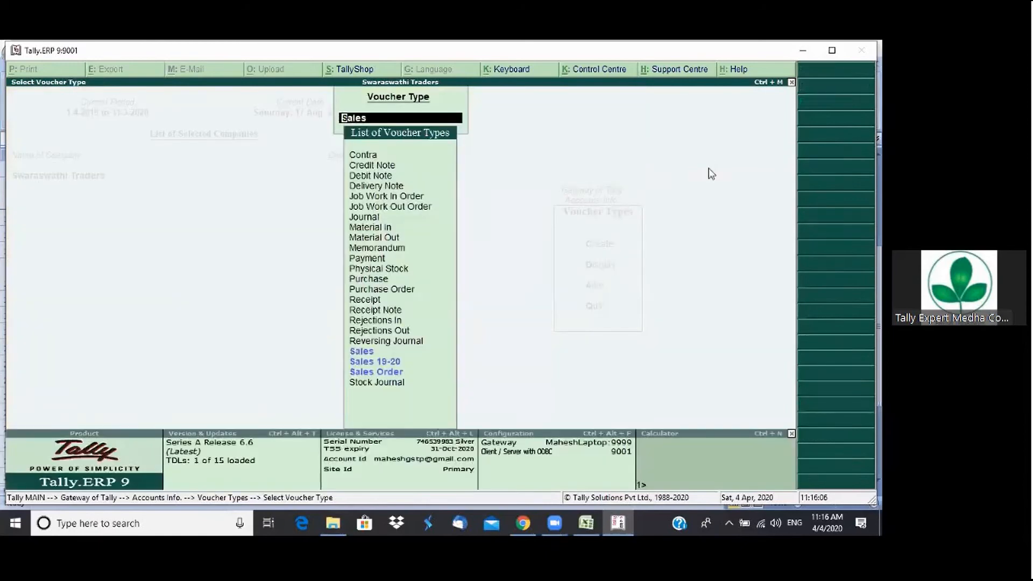
pyautogui.press('Escape')
pyautogui.press('Escape')
pyautogui.press('Escape')
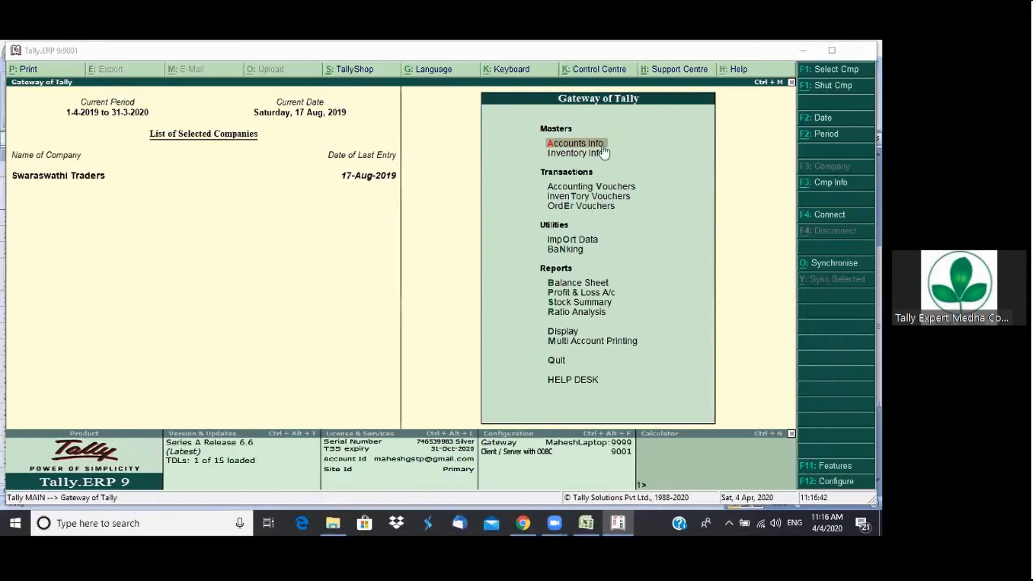
# Examine the default accounting allocation options of the Sales voucher type and close it without changes
pyautogui.press('Return')
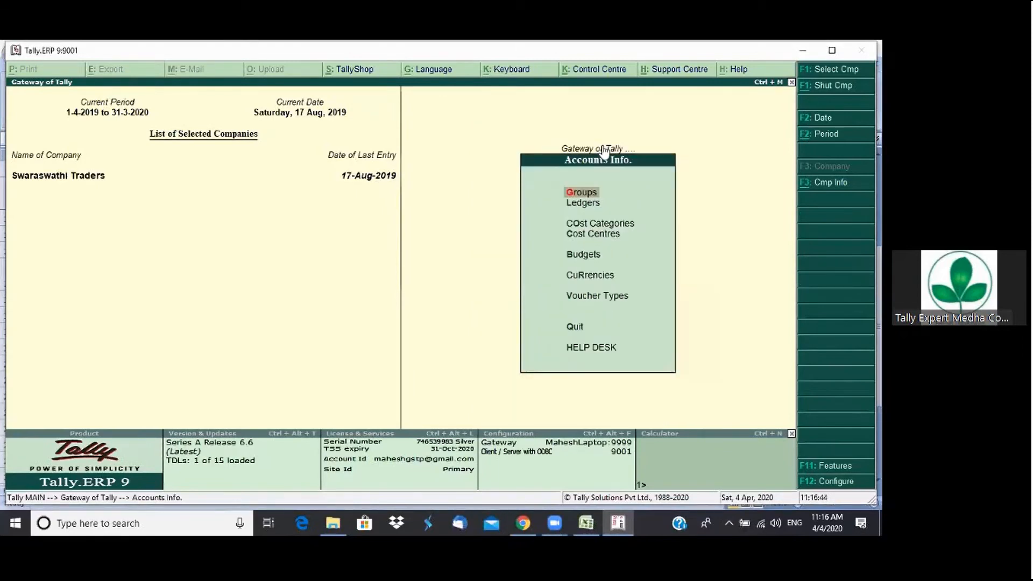
pyautogui.press('v')
pyautogui.write('a')
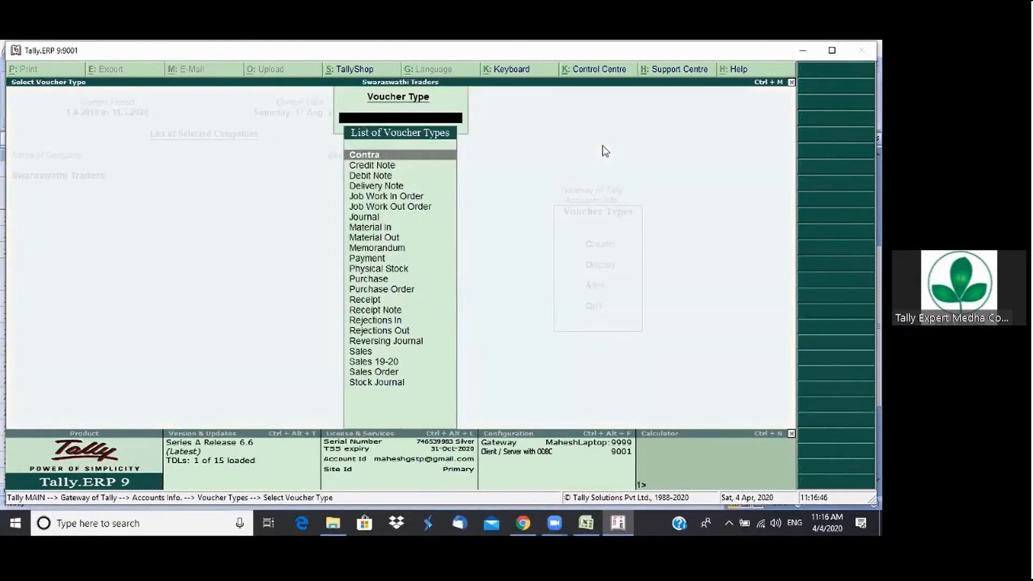
pyautogui.write('sa')
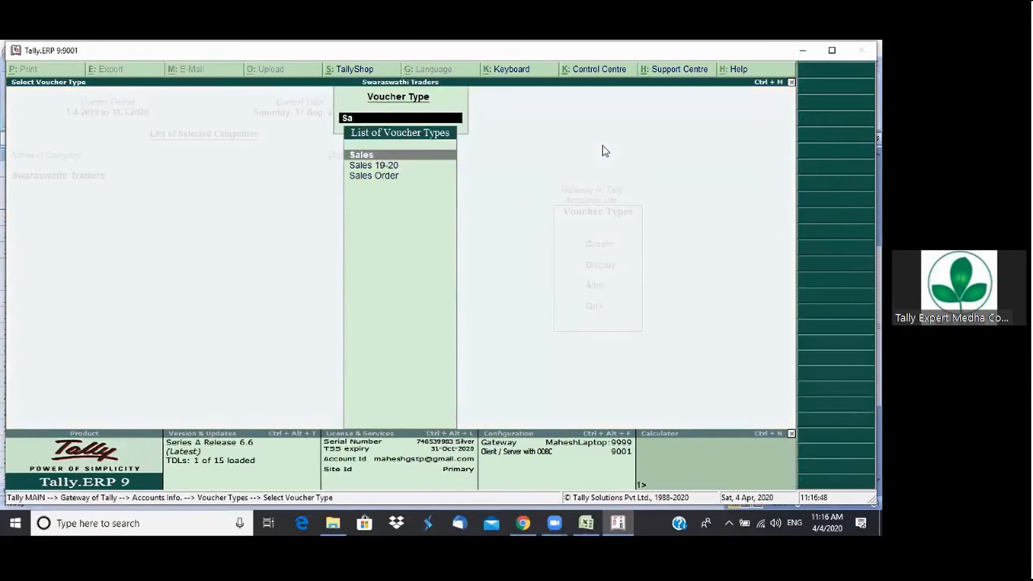
pyautogui.press('Return')
pyautogui.press('Return')
pyautogui.press('Return')
pyautogui.press('Return')
pyautogui.press('Return')
pyautogui.press('Return')
pyautogui.press('Return')
pyautogui.press('Return')
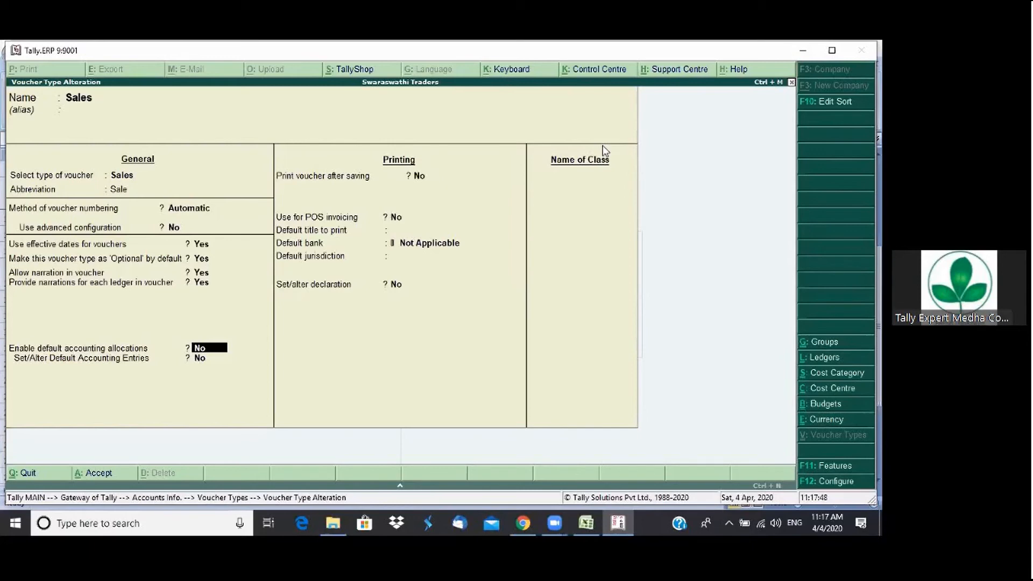
pyautogui.press('Escape')
pyautogui.press('y')
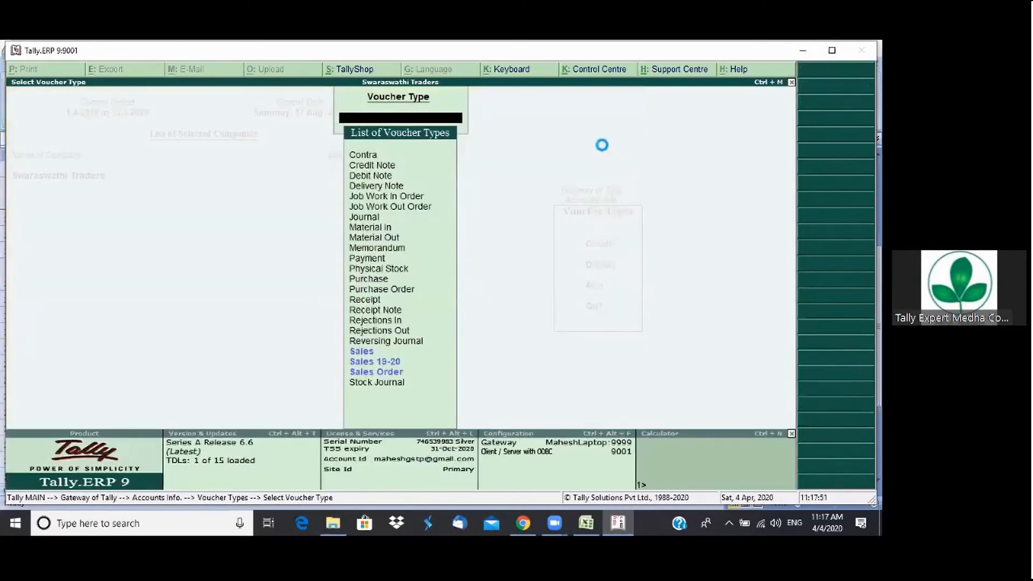
pyautogui.press('Escape')
pyautogui.press('Escape')
# Start a voucher of type Sales for Anand Agencies and accept the default party details
pyautogui.press('v')
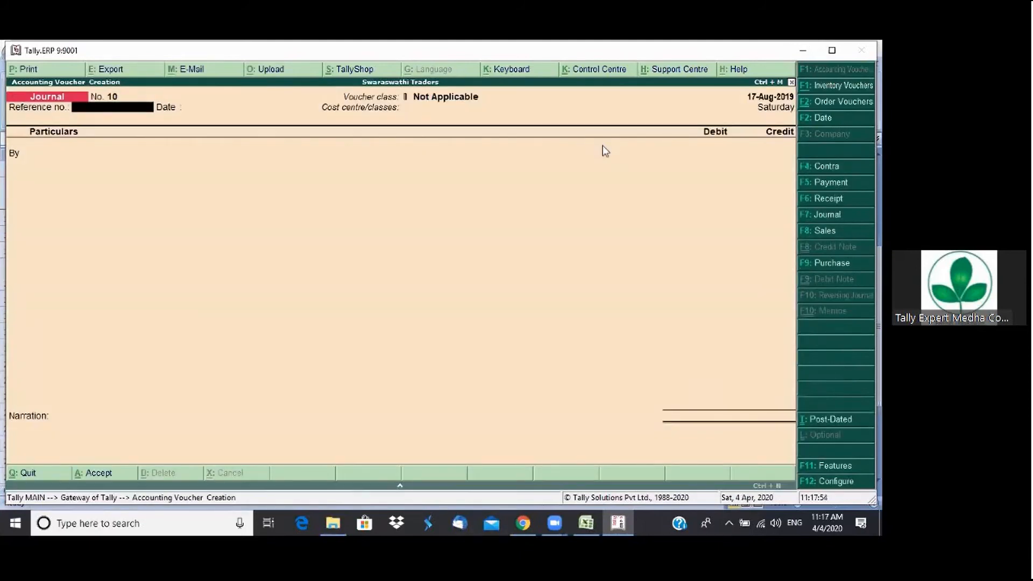
pyautogui.press('F8')
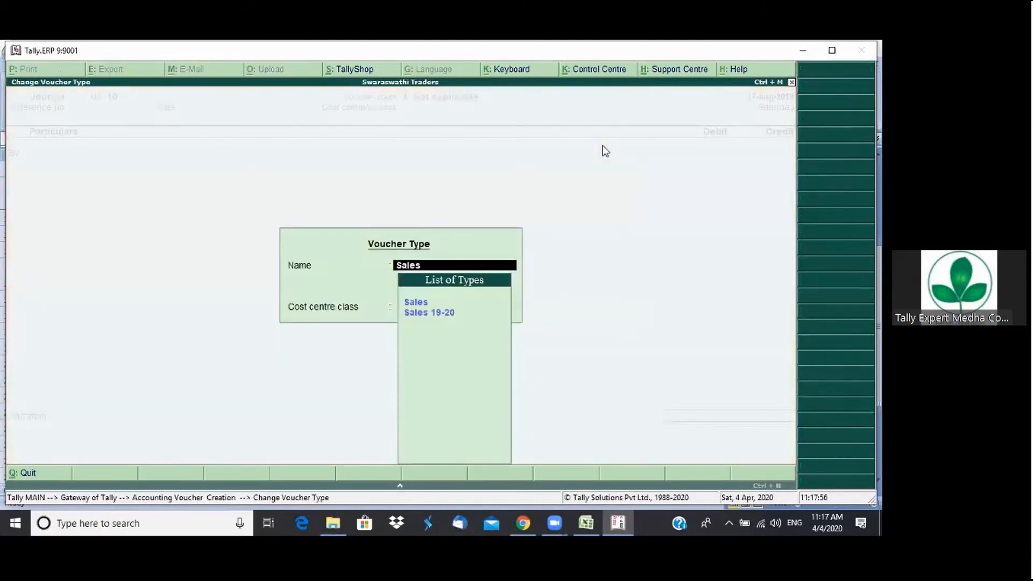
pyautogui.press('Return')
pyautogui.press('Return')
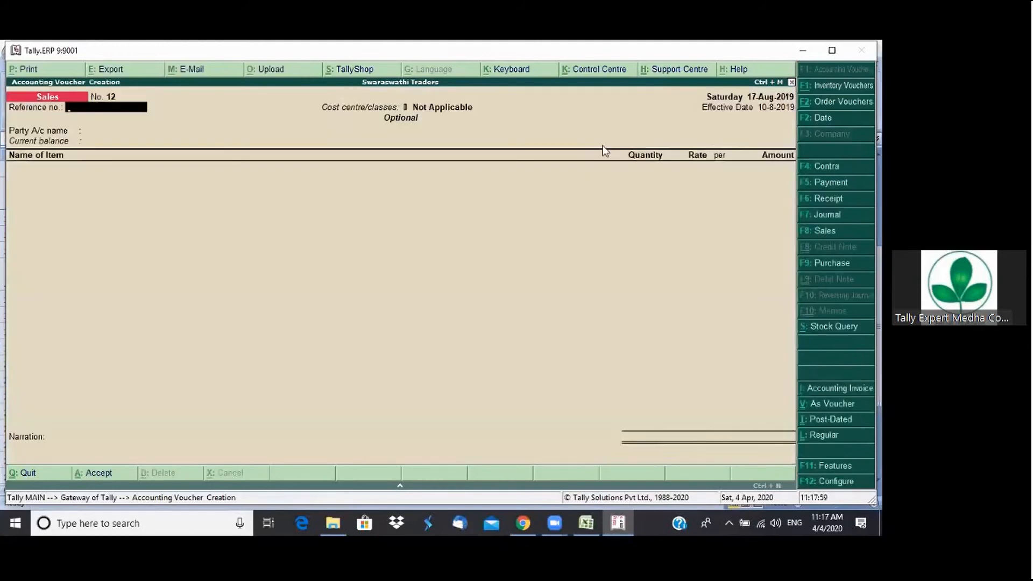
pyautogui.press('Return')
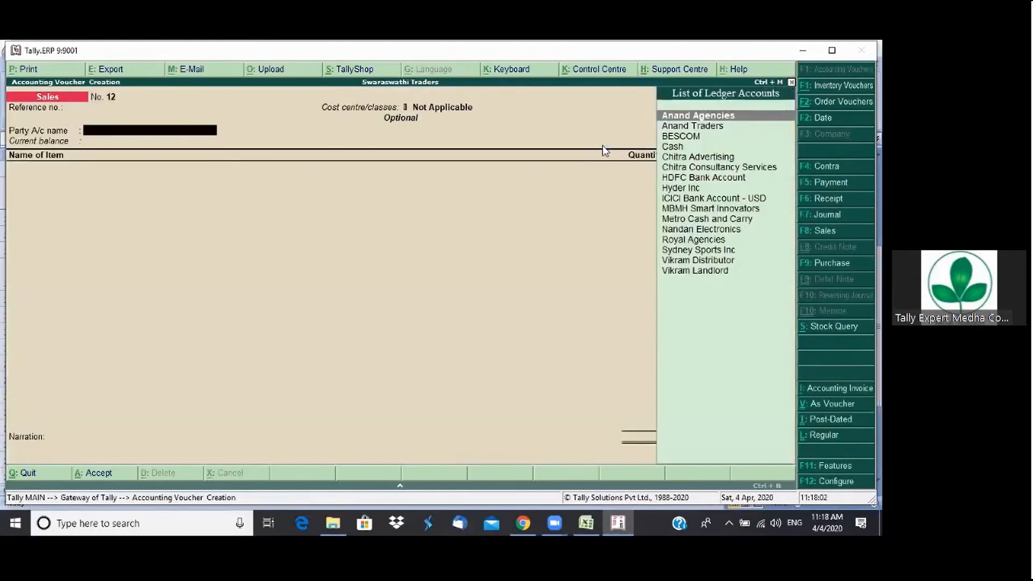
pyautogui.press('Return')
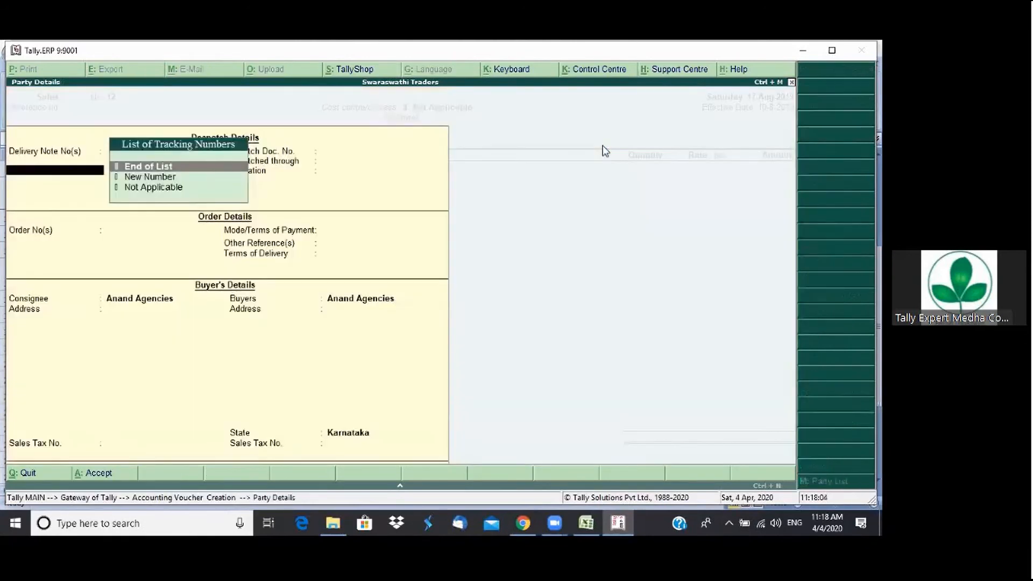
pyautogui.hotkey('ctrl', 'a')
# Add 1 Nos of BPL Music System from Main Location at the suggested rate of 15,000 and open its accounting details
pyautogui.press('Down')
pyautogui.press('Down')
pyautogui.press('Down')
pyautogui.press('Down')
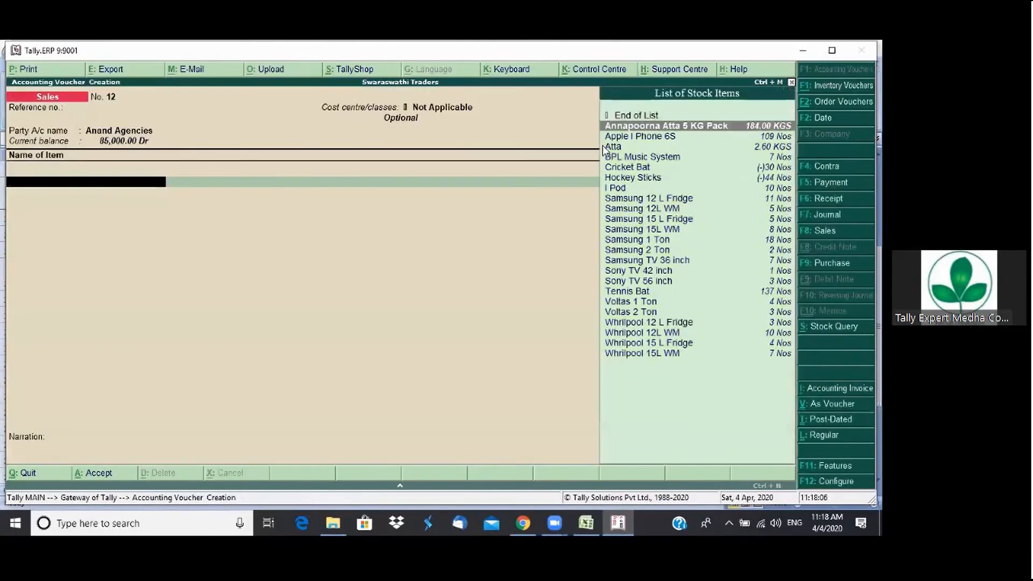
pyautogui.press('Return')
pyautogui.press('Return')
pyautogui.press('Return')
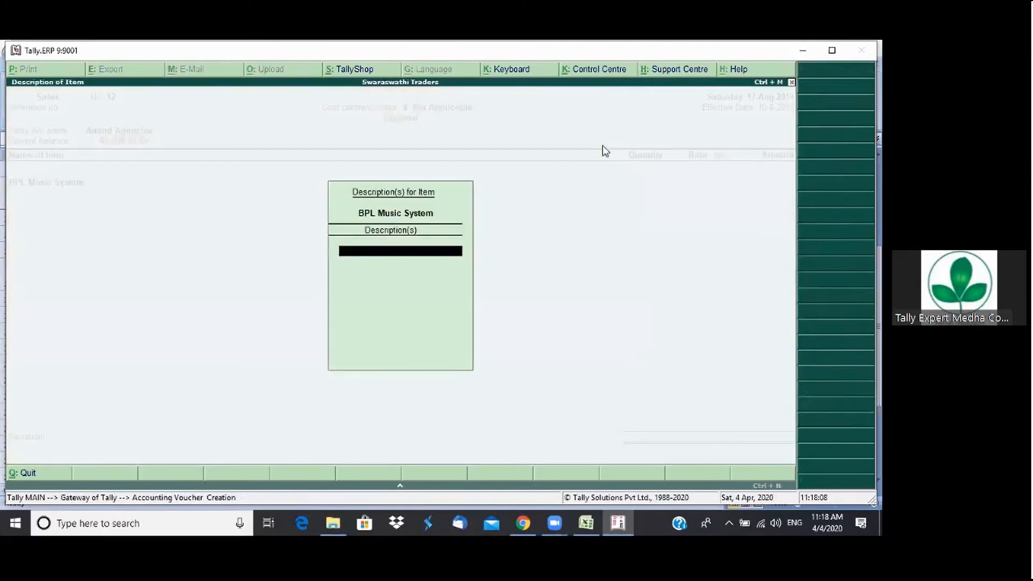
pyautogui.press('Return')
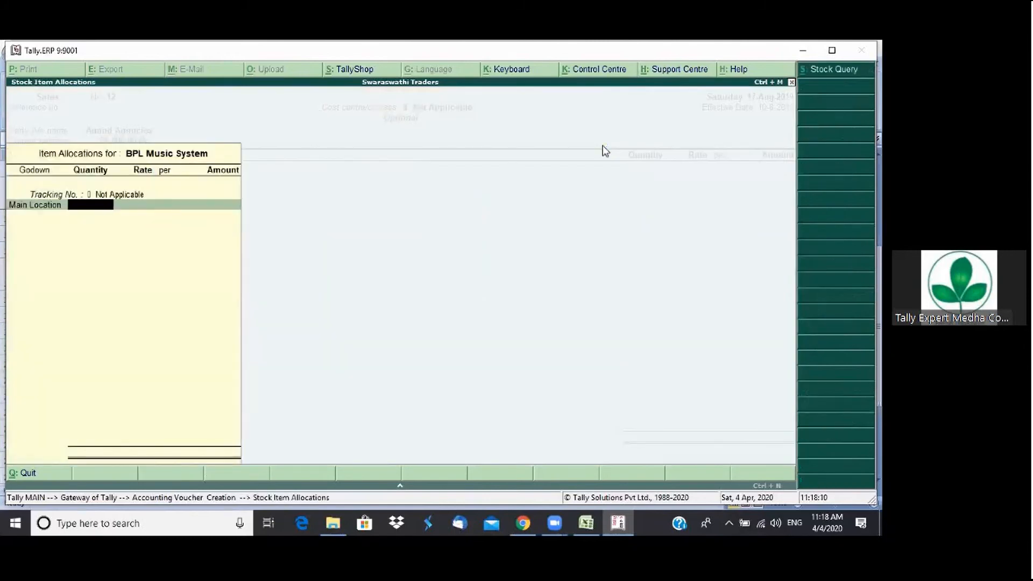
pyautogui.write('1')
pyautogui.press('Return')
pyautogui.press('Return')
pyautogui.press('Return')
pyautogui.press('Return')
pyautogui.press('Return')
pyautogui.press('Return')
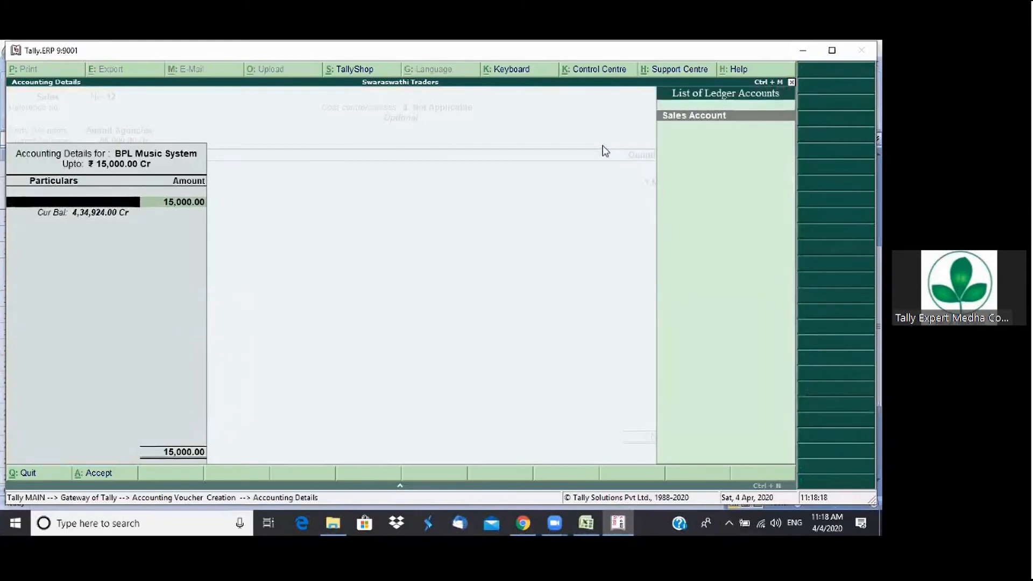
# Leave the item's accounting details and discard the unsaved sales voucher
pyautogui.press('Escape')
pyautogui.press('Return')
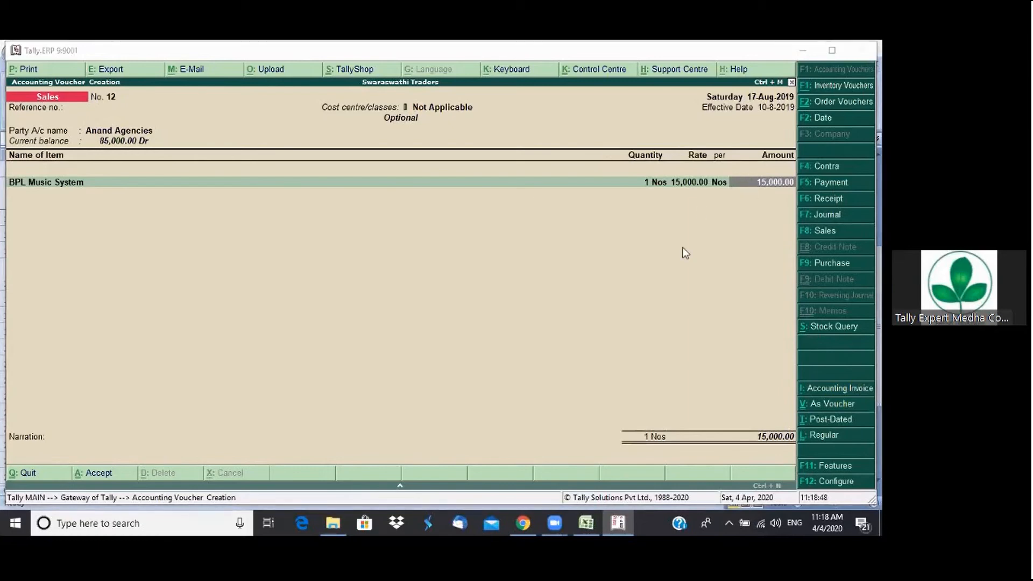
pyautogui.click(587, 278)
pyautogui.press('Escape')
pyautogui.press('y')
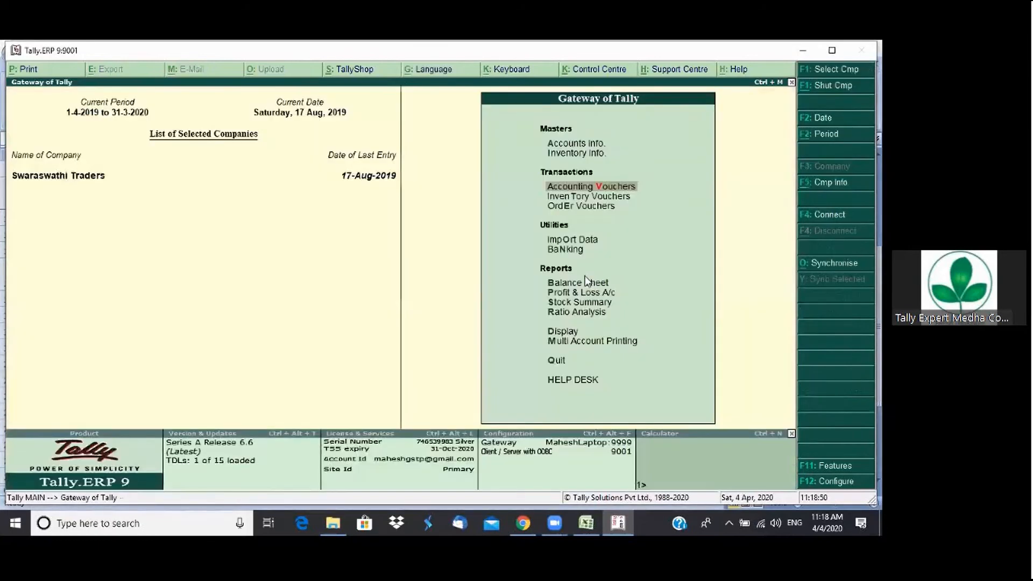
# Enable default accounting allocations in the Sales voucher type and open its default accounting entries for setup
pyautogui.press('a')
pyautogui.write('v')
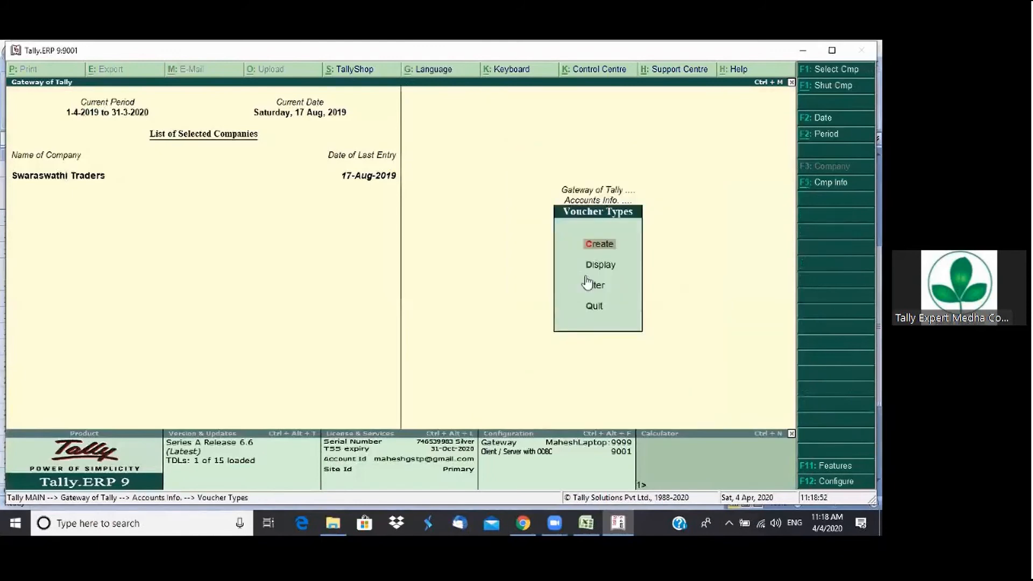
pyautogui.write('asa')
pyautogui.press('Return')
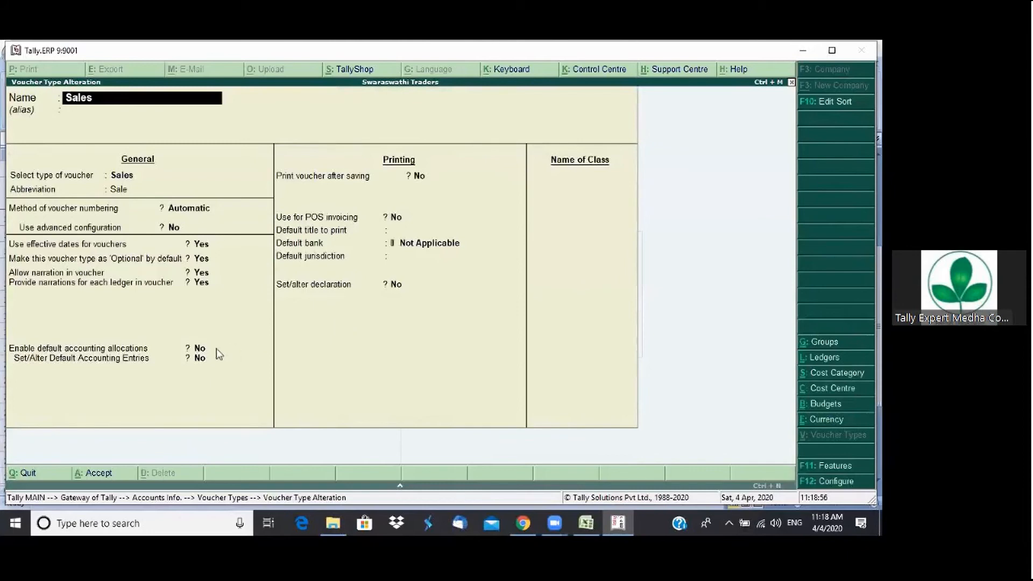
pyautogui.click(197, 349)
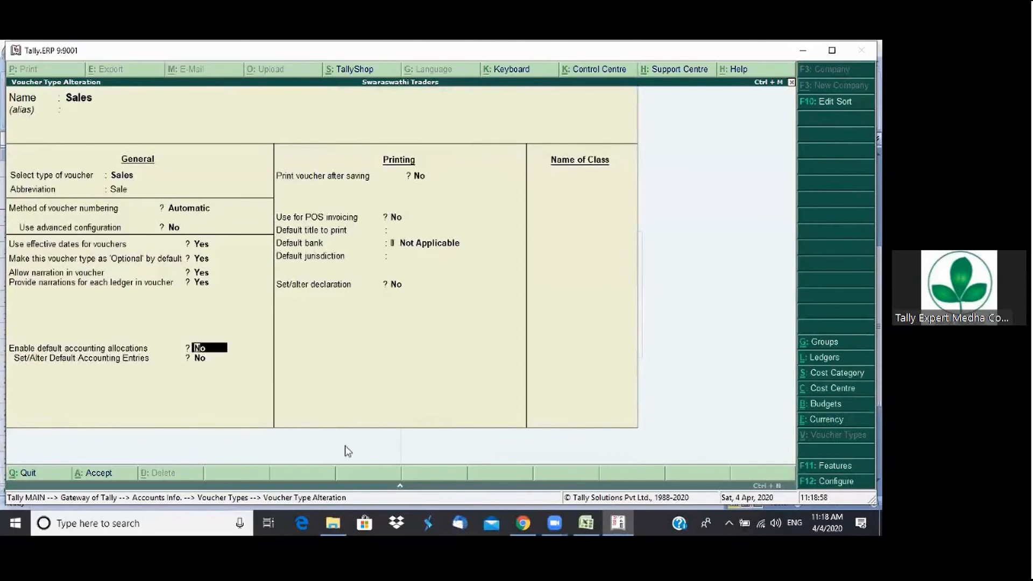
pyautogui.press('y')
pyautogui.press('Return')
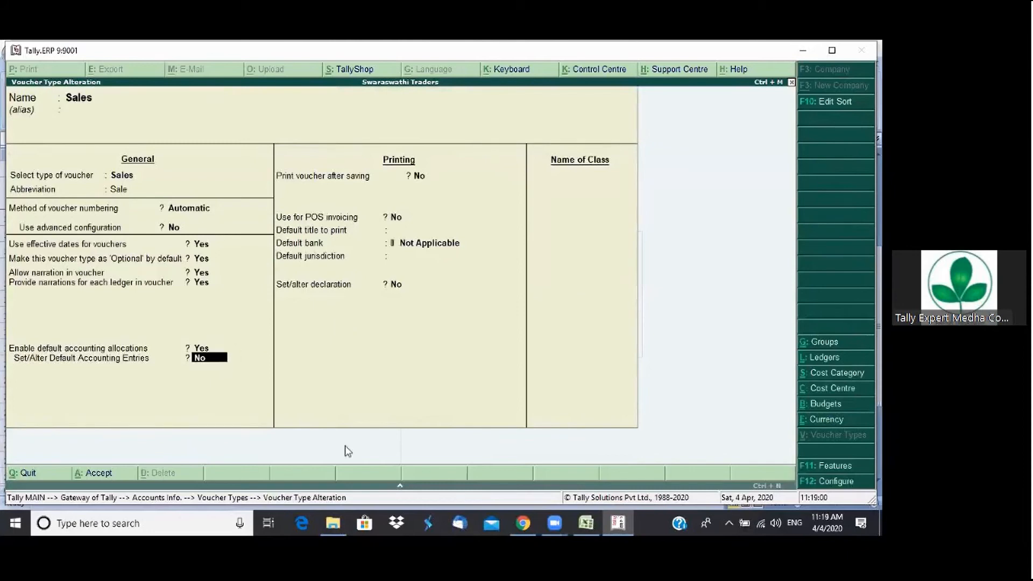
pyautogui.press('y')
pyautogui.press('Return')
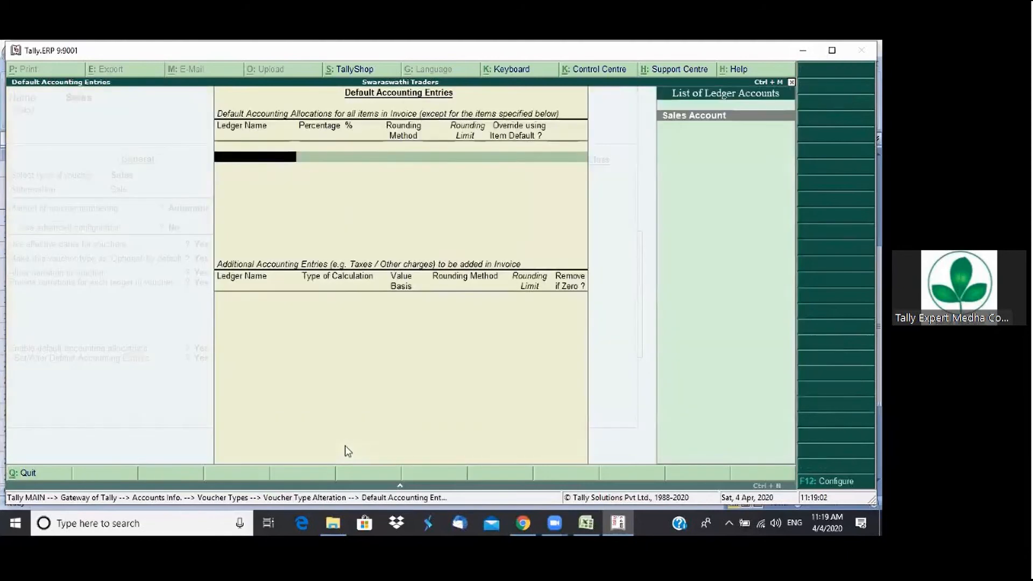
# Allocate 100% of all invoice items to Sales Account, keeping the override using item default at No
pyautogui.press('Return')
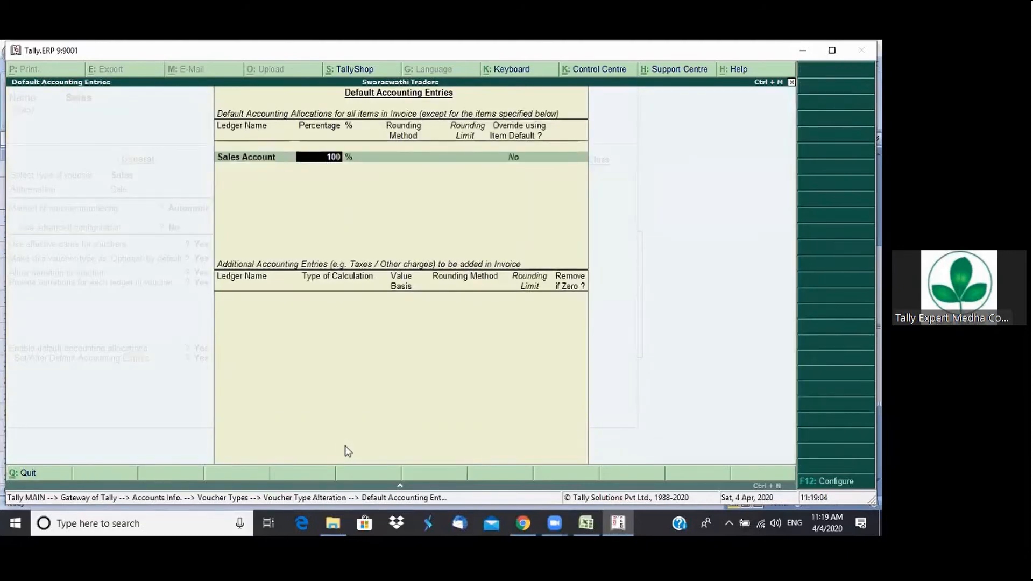
pyautogui.press('Return')
pyautogui.press('Return')
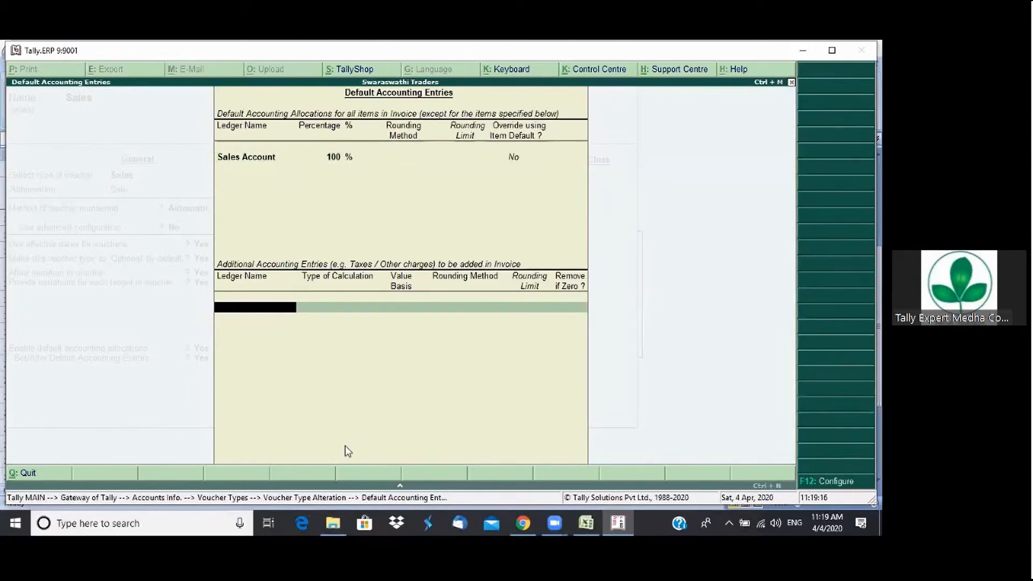
# Start creating a new ledger named Transport Charges for the additional accounting entries
pyautogui.write('T')
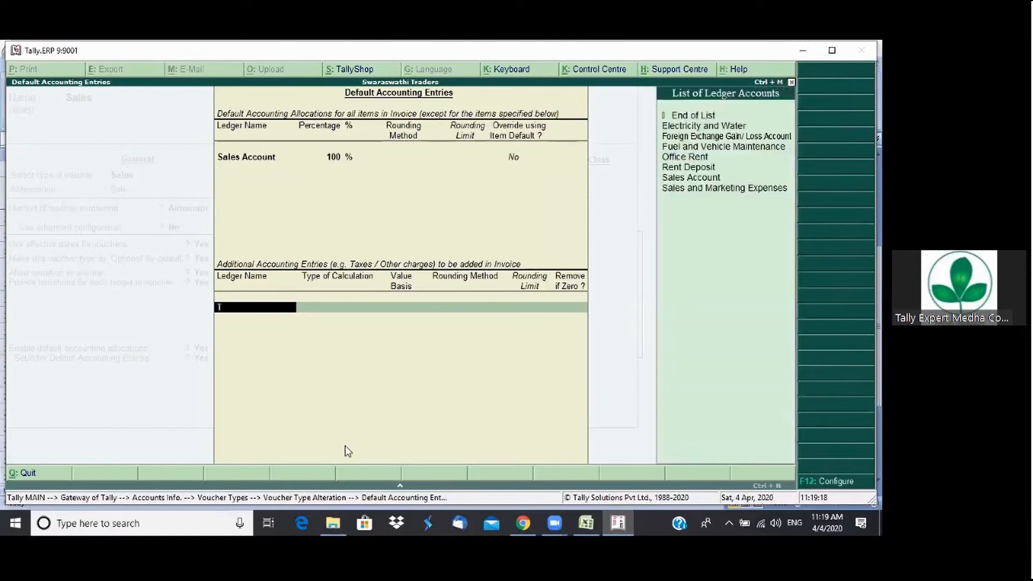
pyautogui.press('Down')
pyautogui.press('Down')
pyautogui.press('Down')
pyautogui.press('Down')
pyautogui.press('Down')
pyautogui.press('Down')
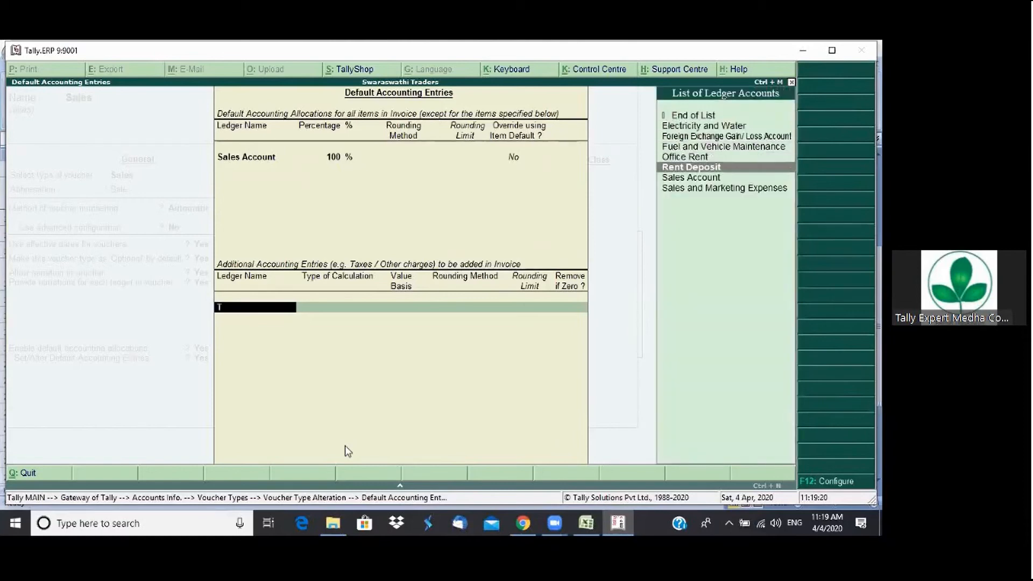
pyautogui.hotkey('alt', 'c')
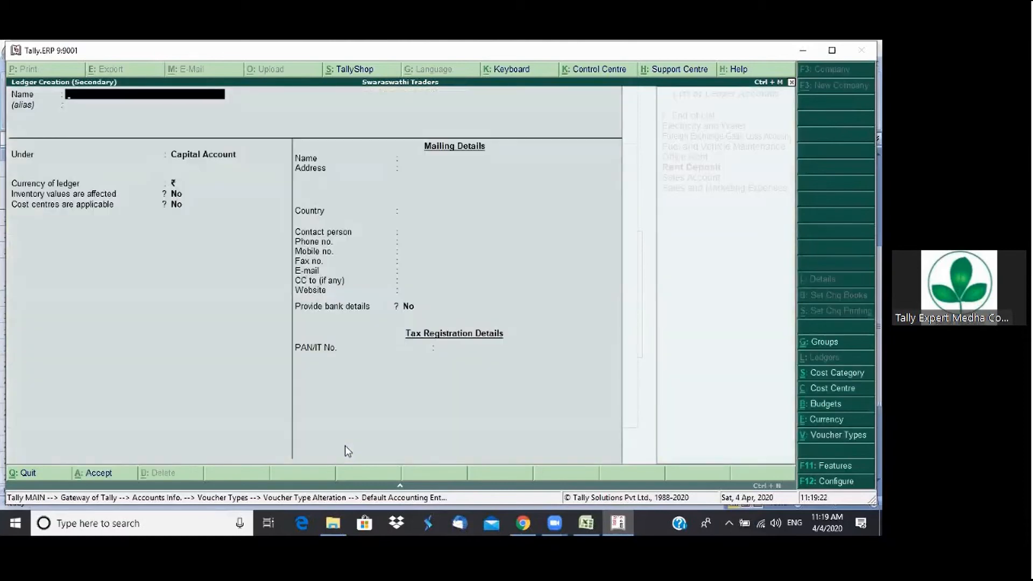
pyautogui.write('Transport Charges')
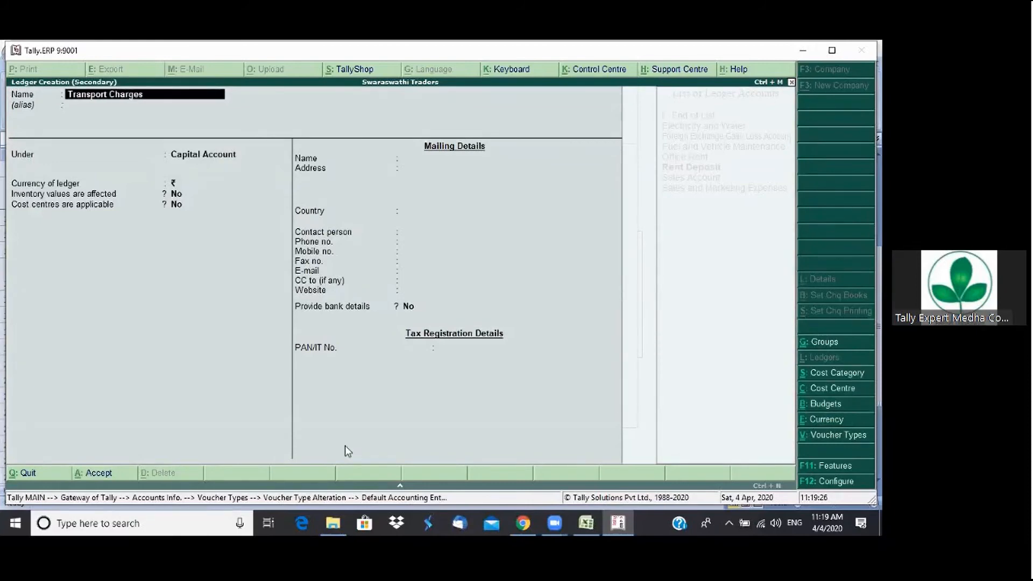
pyautogui.press('Return')
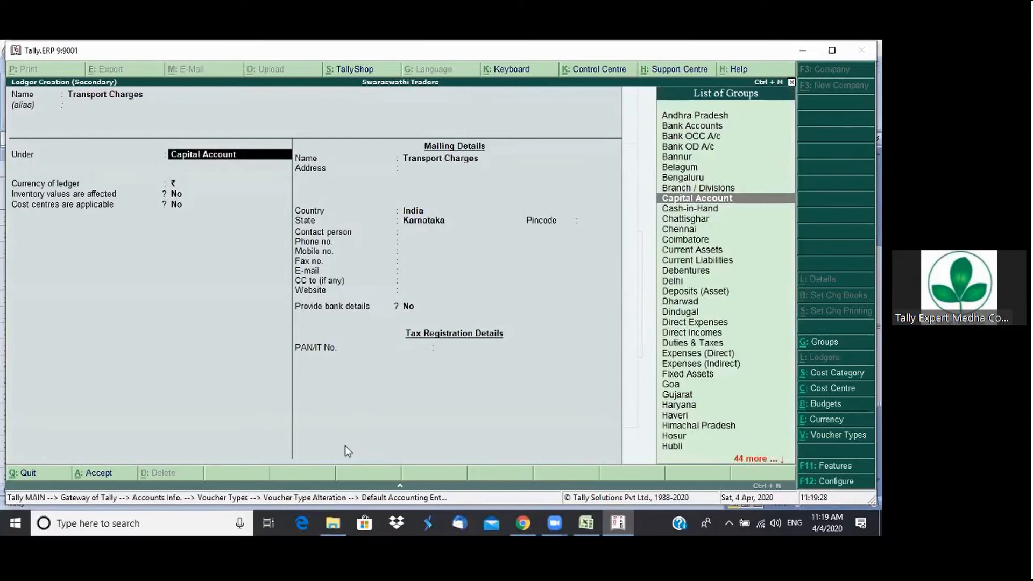
# Place the Transport Charges ledger under Indirect Incomes, with inventory values affected left at No
pyautogui.write('In')
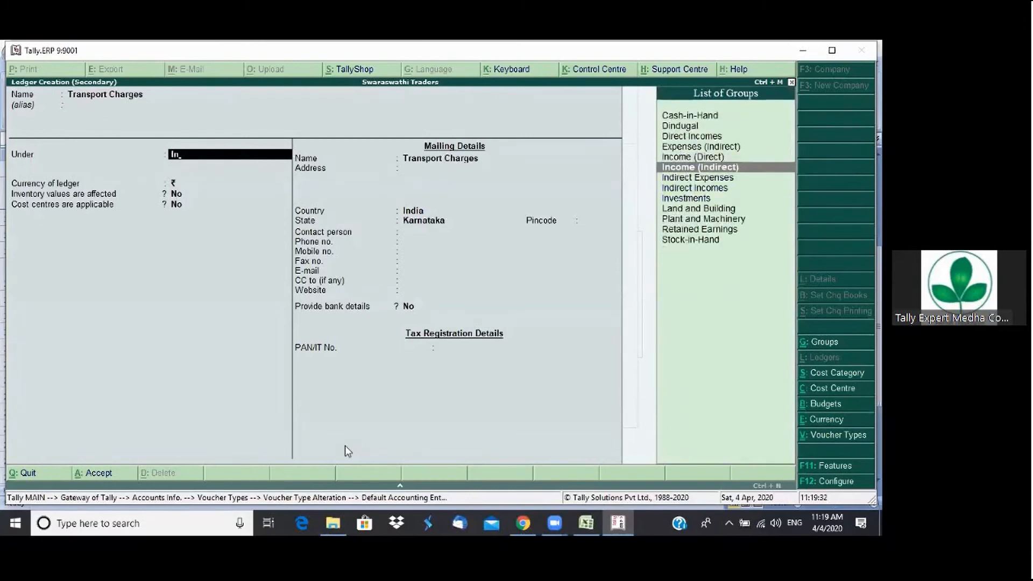
pyautogui.press('Return')
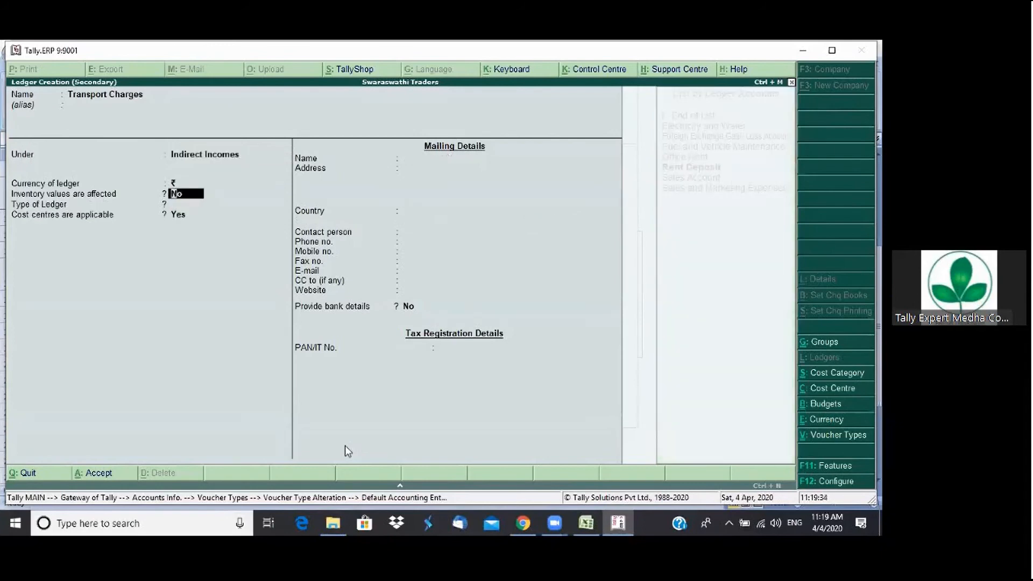
pyautogui.press('BackSpace')
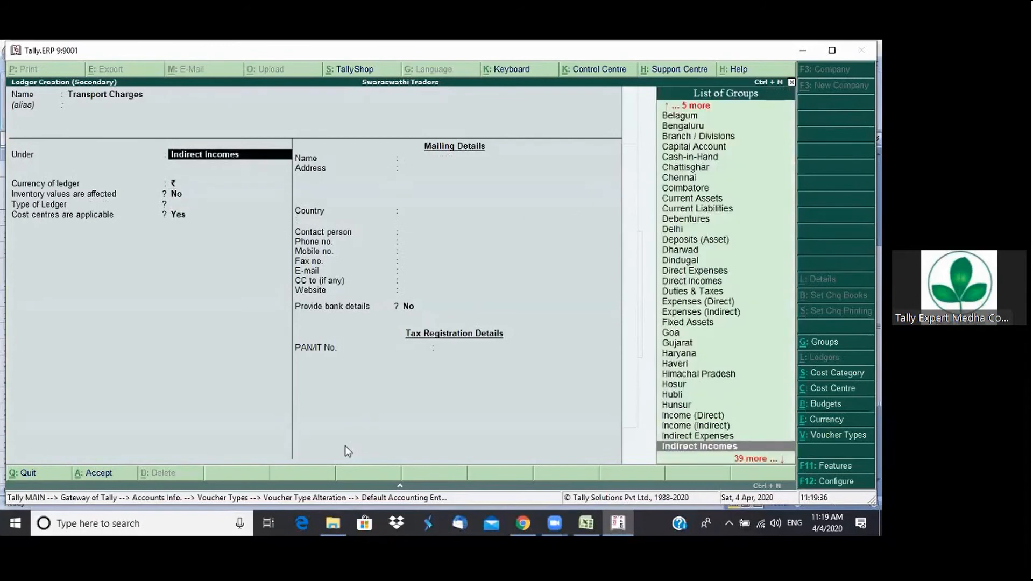
pyautogui.press('Up')
pyautogui.press('Up')
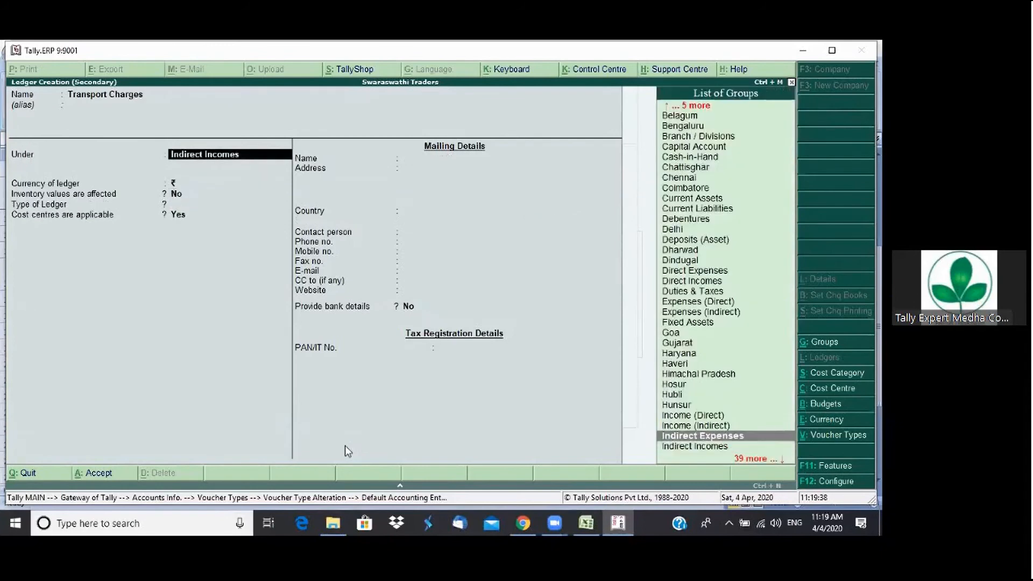
pyautogui.press('Down')
pyautogui.press('Down')
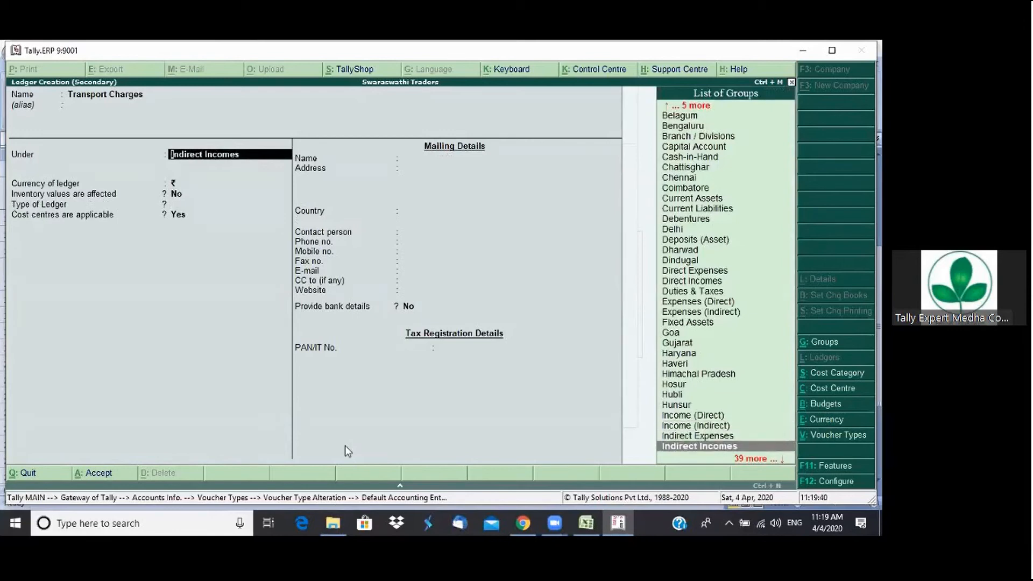
pyautogui.press('Return')
pyautogui.press('Return')
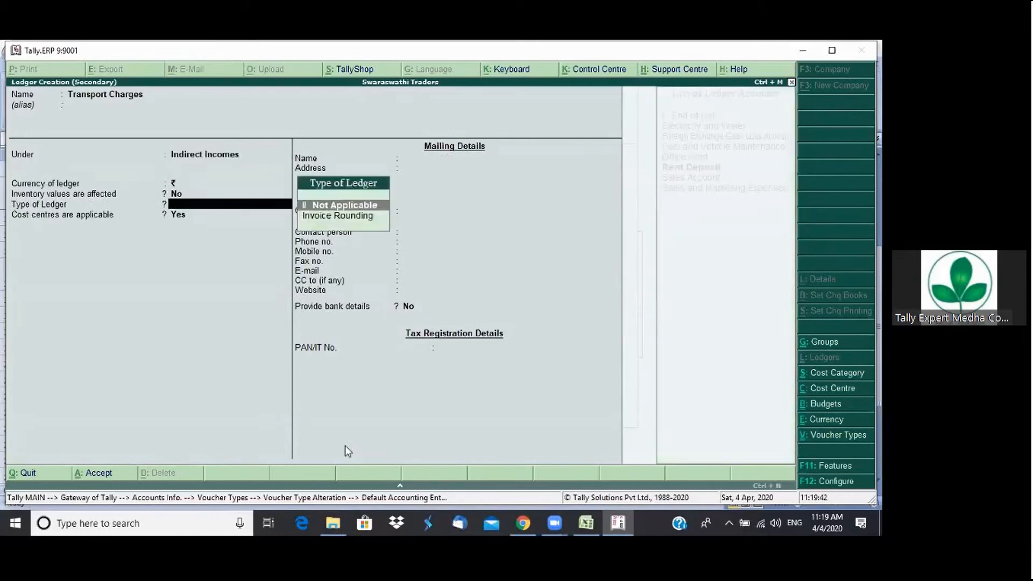
# Set the ledger type to Not Applicable and cost centres to No, and save the Transport Charges ledger
pyautogui.press('Return')
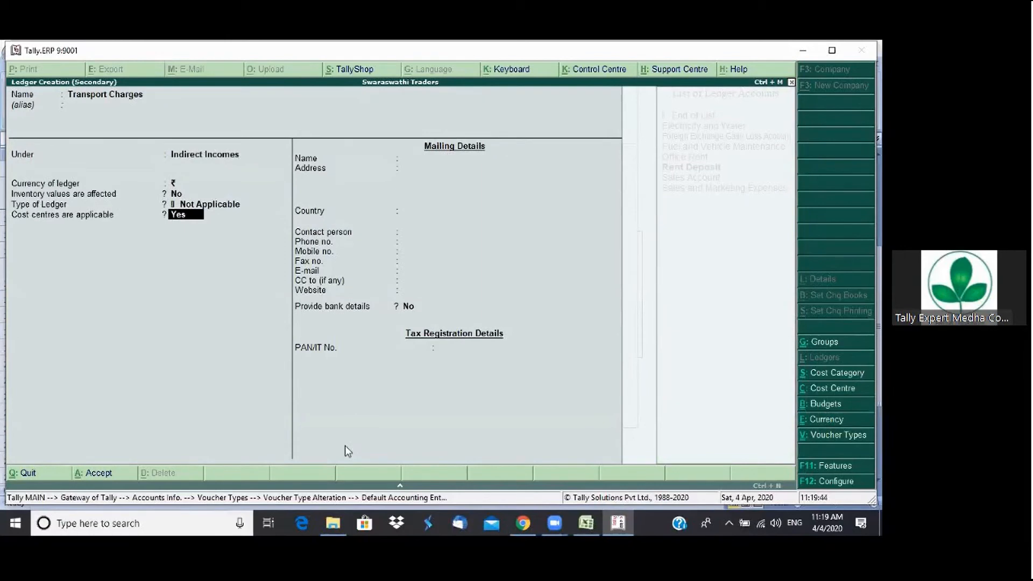
pyautogui.write('n')
pyautogui.press('BackSpace')
pyautogui.write('n')
pyautogui.press('Return')
pyautogui.press('Return')
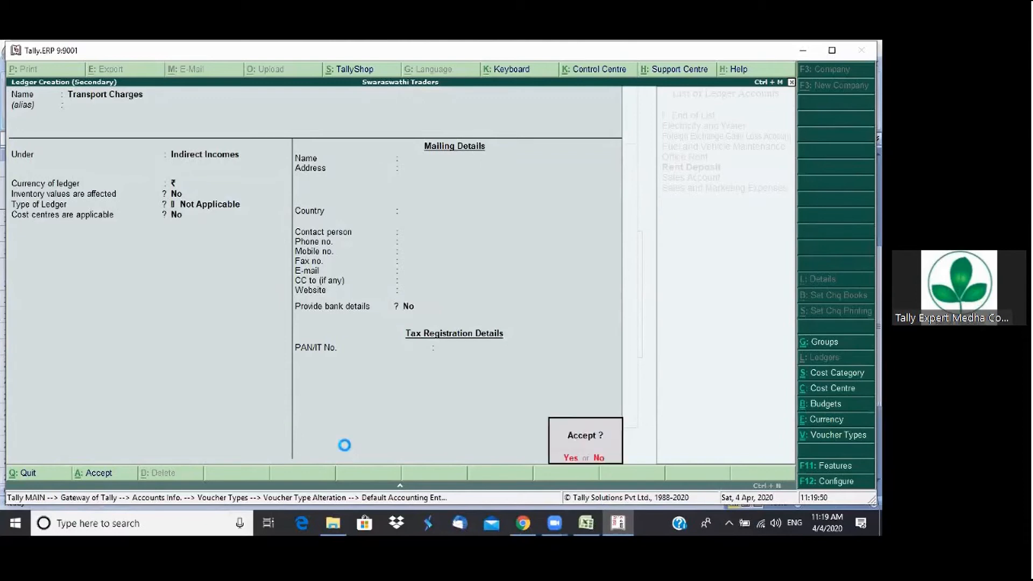
pyautogui.press('Return')
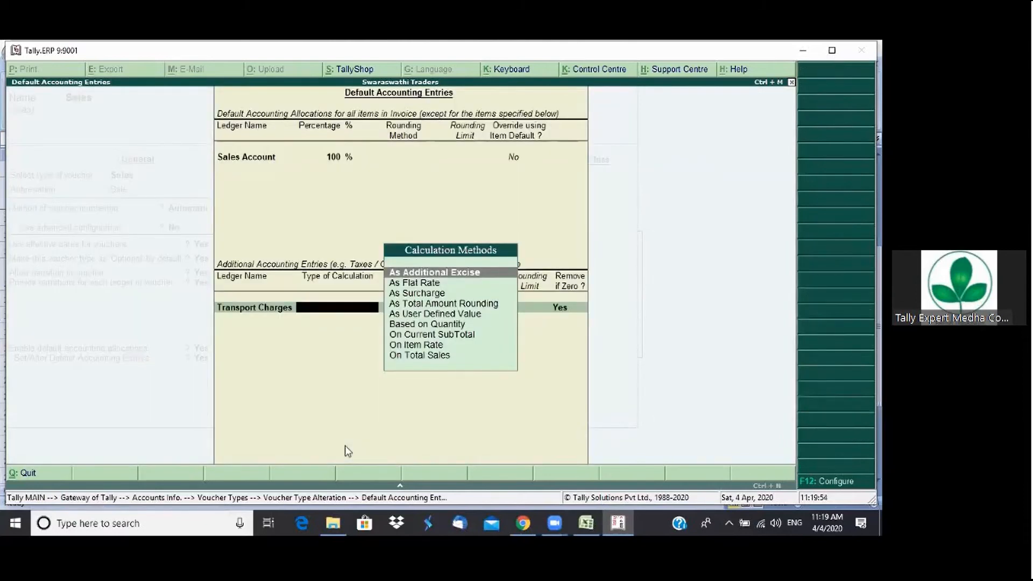
# Set the Transport Charges calculation type to As User Defined Value and keep Remove if Zero at Yes
pyautogui.press('Down')
pyautogui.press('Down')
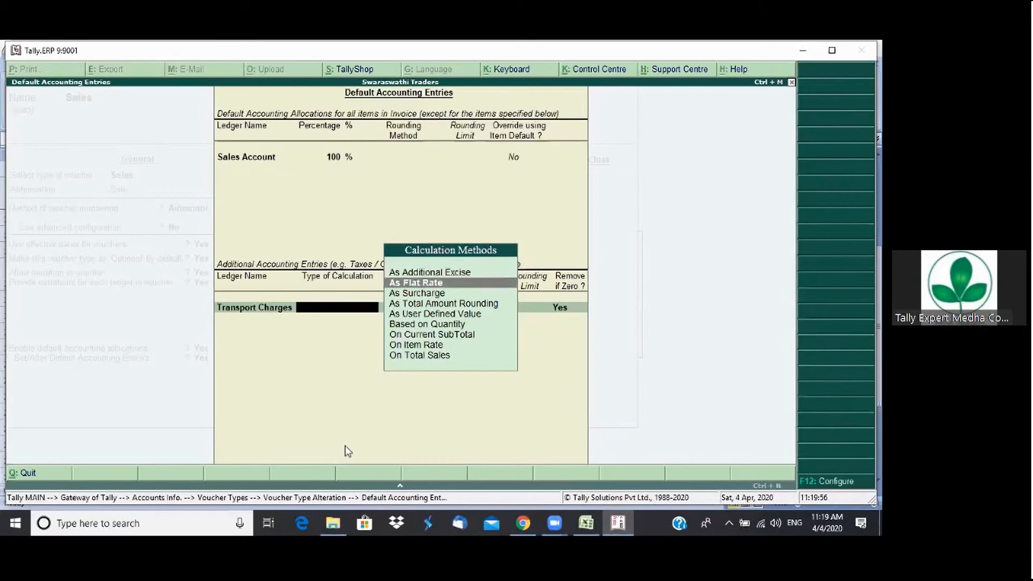
pyautogui.press('Down')
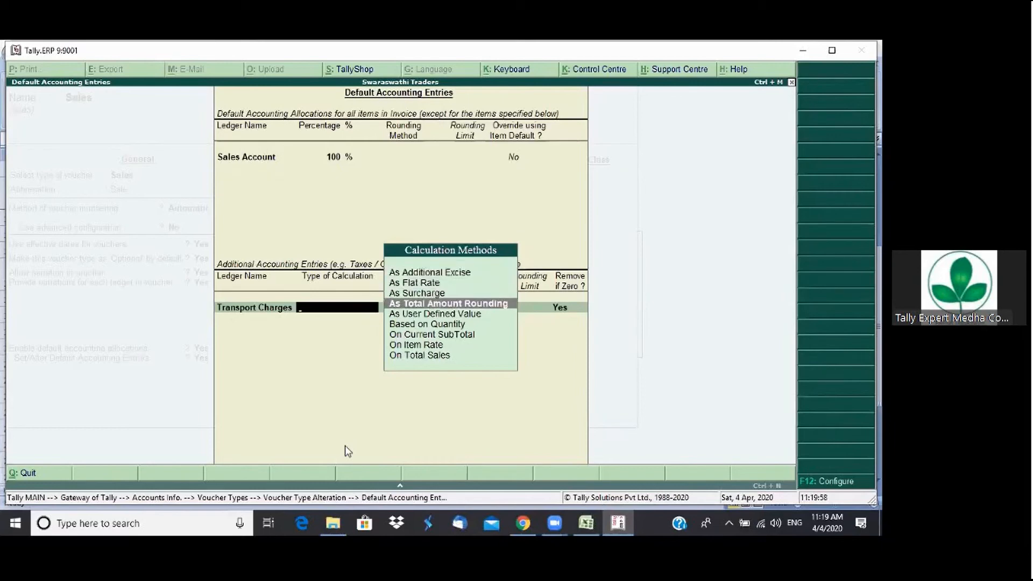
pyautogui.press('Down')
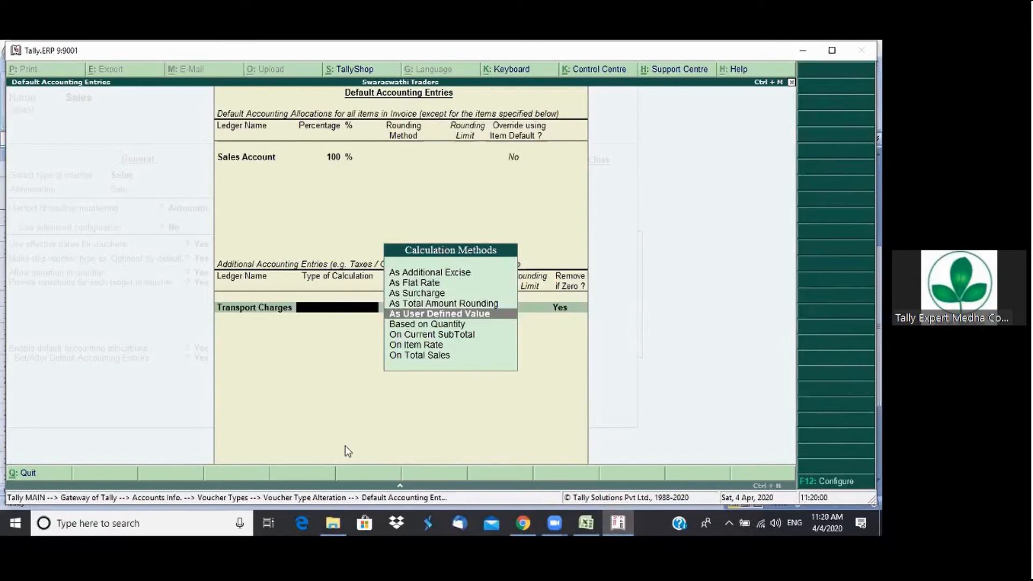
pyautogui.press('Down')
pyautogui.press('Down')
pyautogui.press('Down')
pyautogui.press('Down')
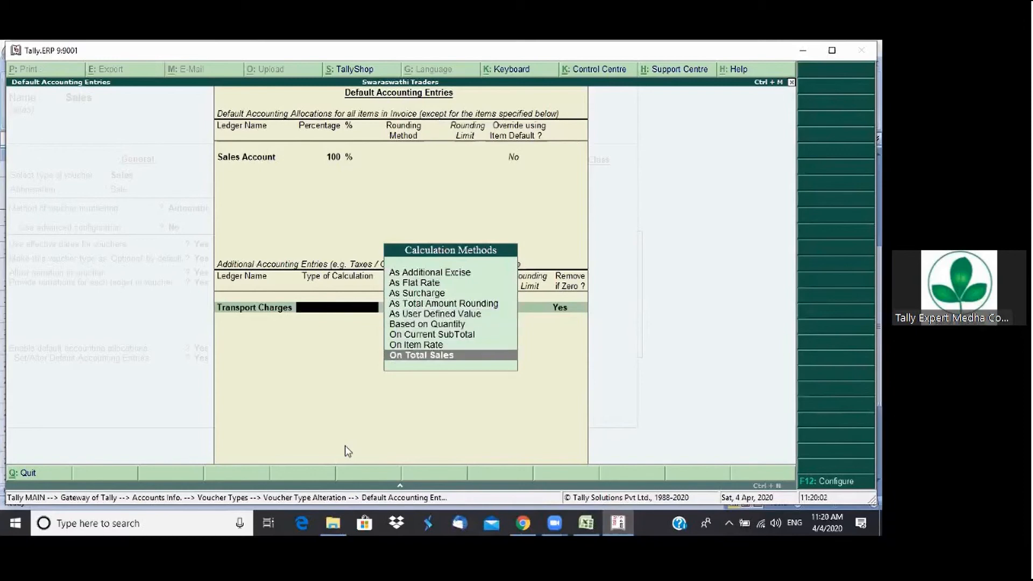
pyautogui.press('Up')
pyautogui.press('Up')
pyautogui.press('Up')
pyautogui.press('Up')
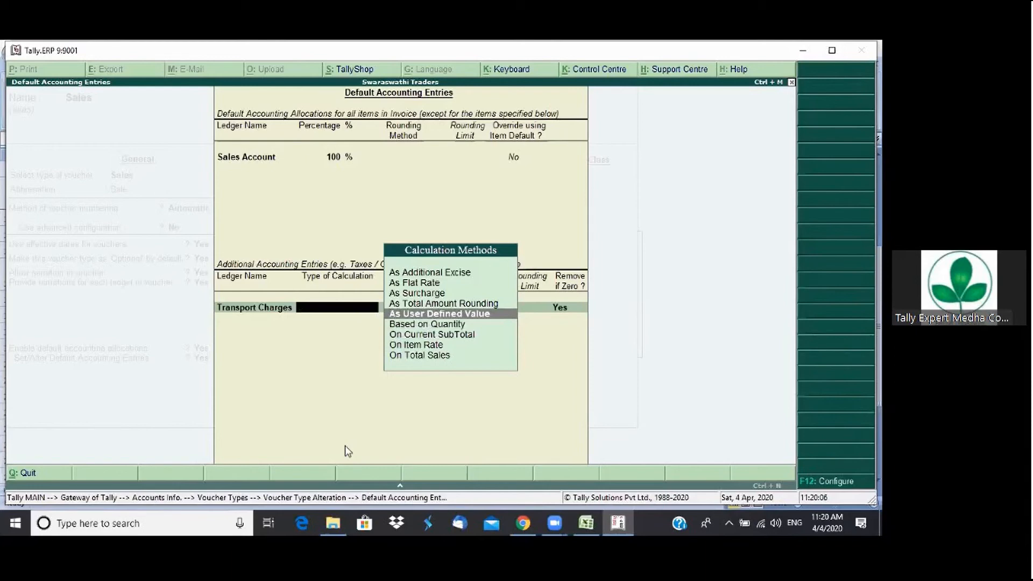
pyautogui.press('Return')
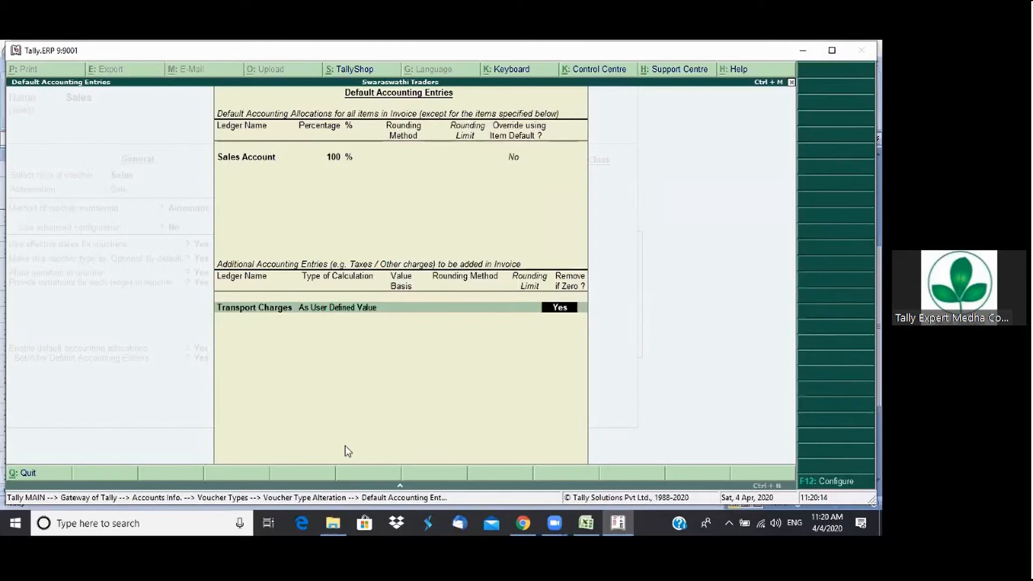
pyautogui.press('Return')
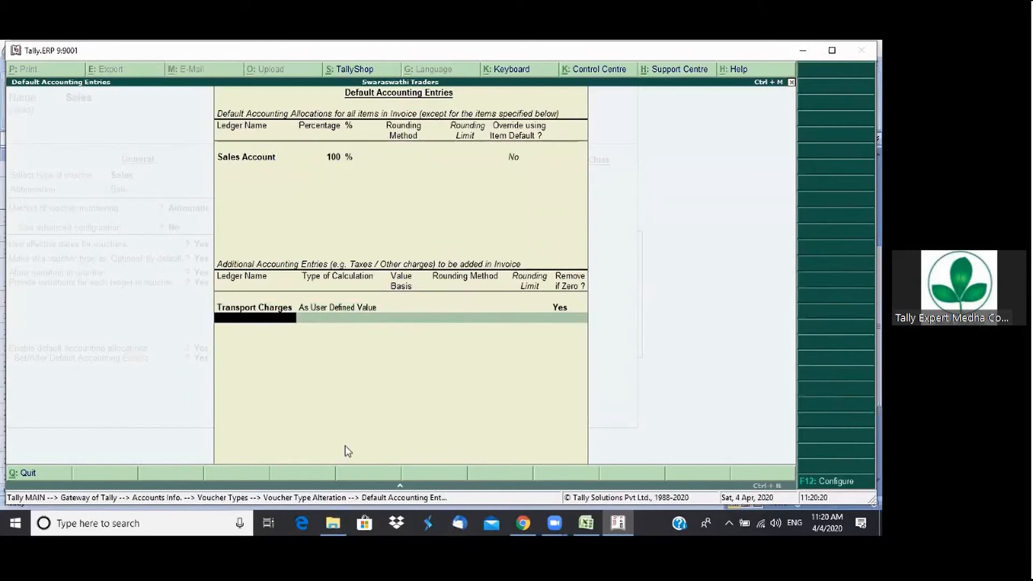
# Start a new ledger named Output CGST under Duties & Taxes for the second additional entry
pyautogui.hotkey('alt', 'c')
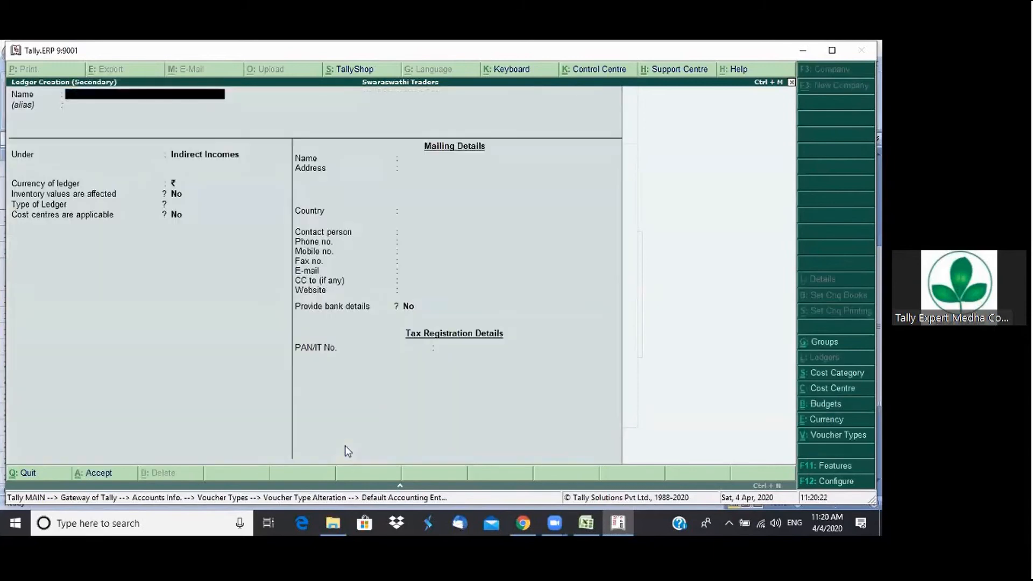
pyautogui.write('Output CGS')
pyautogui.press('Return')
pyautogui.press('Return')
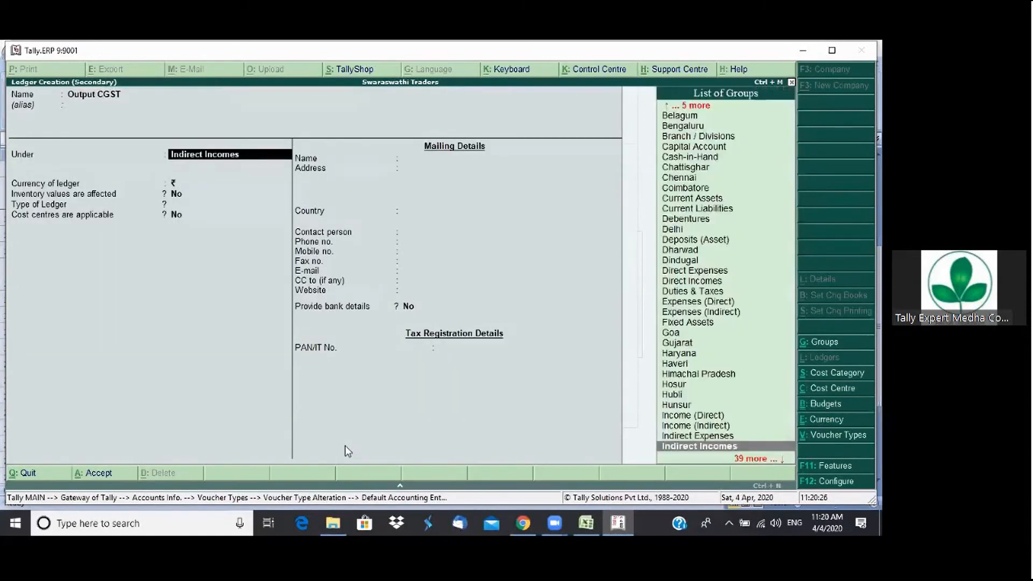
pyautogui.write('du')
pyautogui.press('Return')
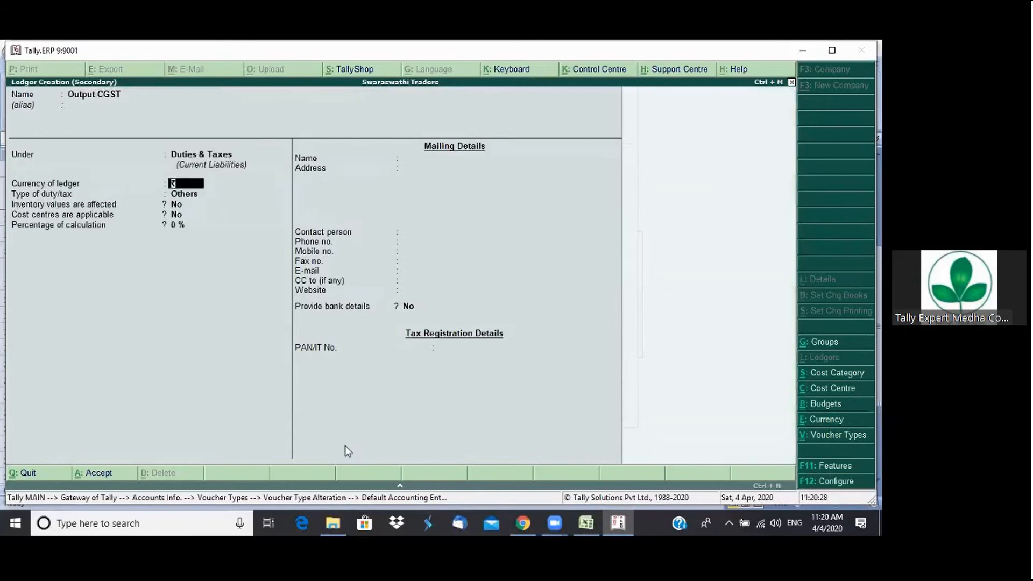
# Set Output CGST to duty type Others, 9% calculated On Total Sales with rounding Not Applicable, and save the ledger
pyautogui.press('Return')
pyautogui.press('Return')
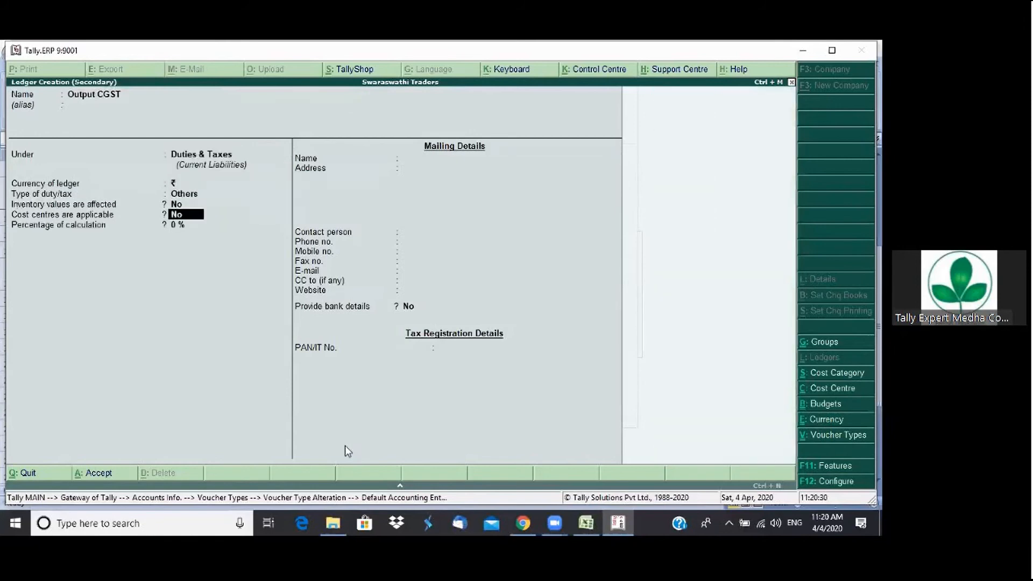
pyautogui.press('Return')
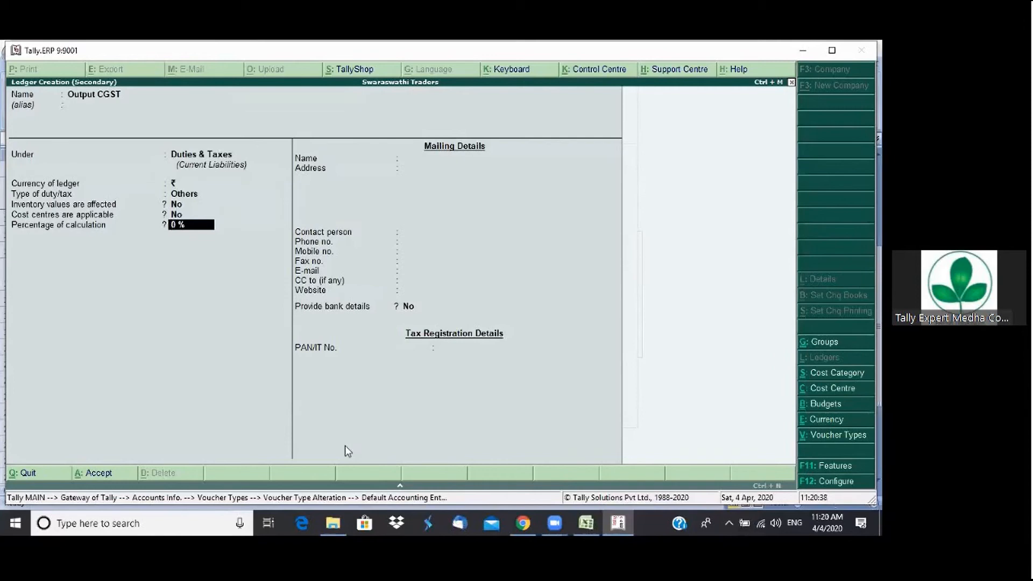
pyautogui.write('9')
pyautogui.press('Return')
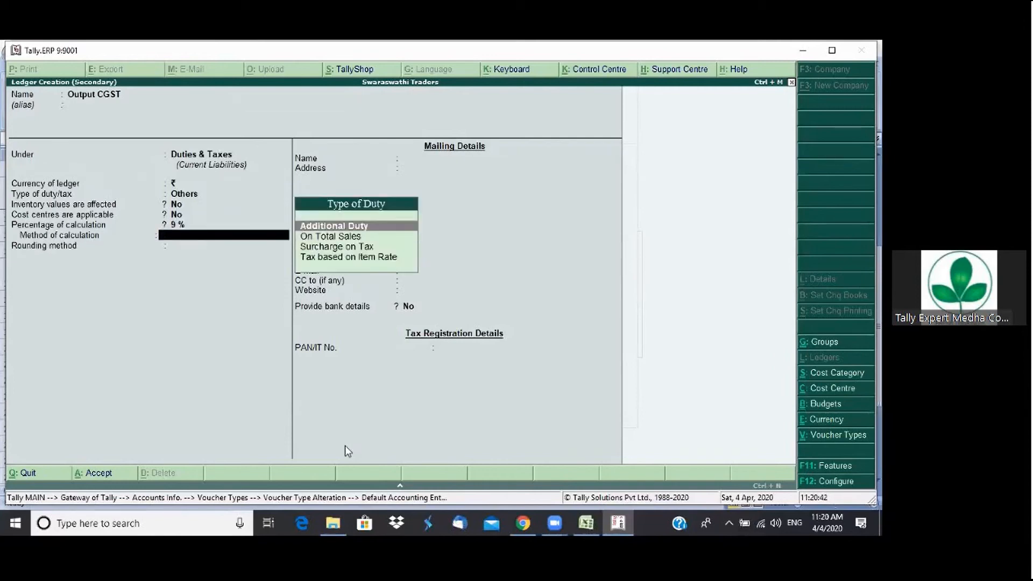
pyautogui.press('Down')
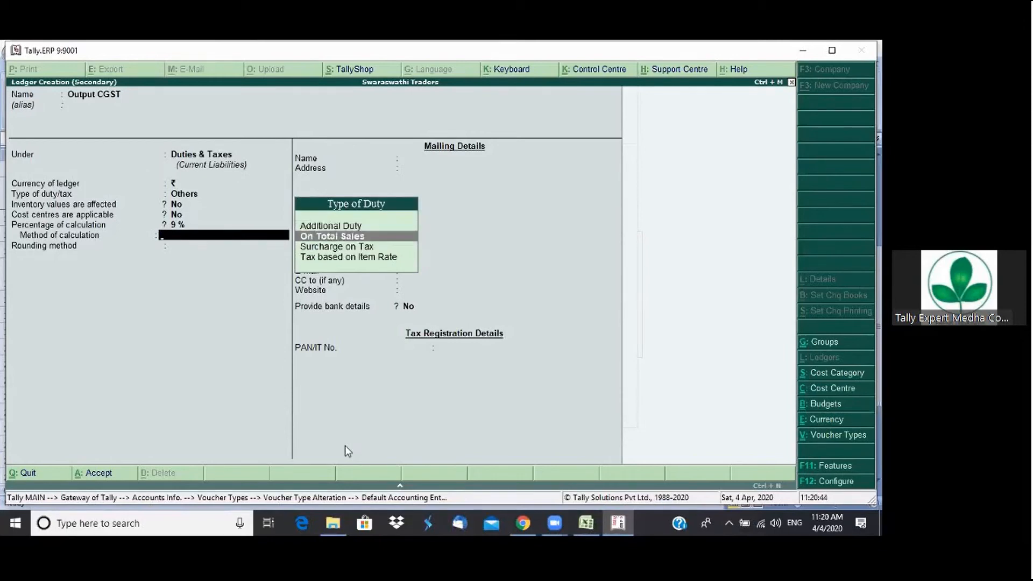
pyautogui.press('Return')
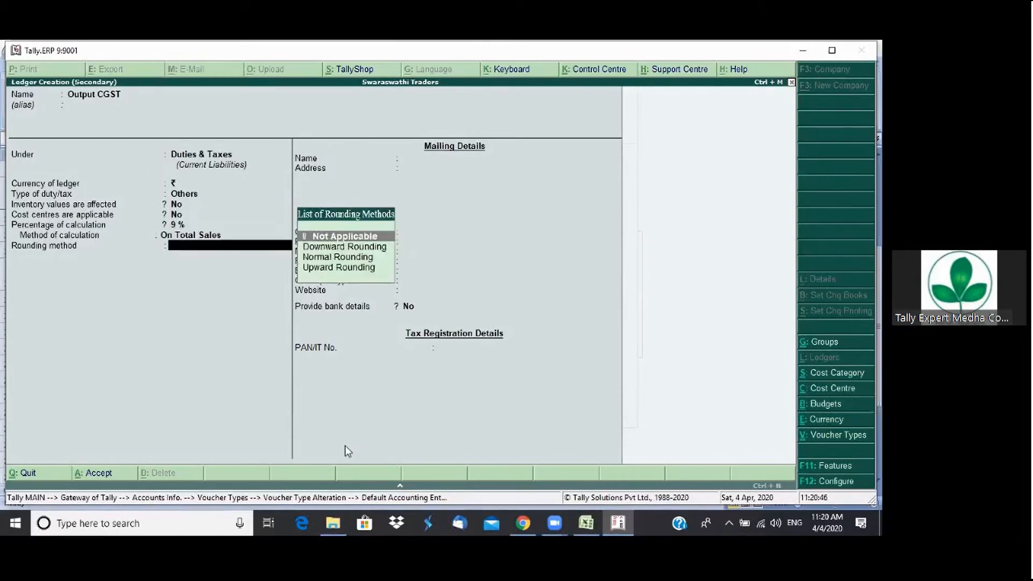
pyautogui.press('Return')
pyautogui.press('Return')
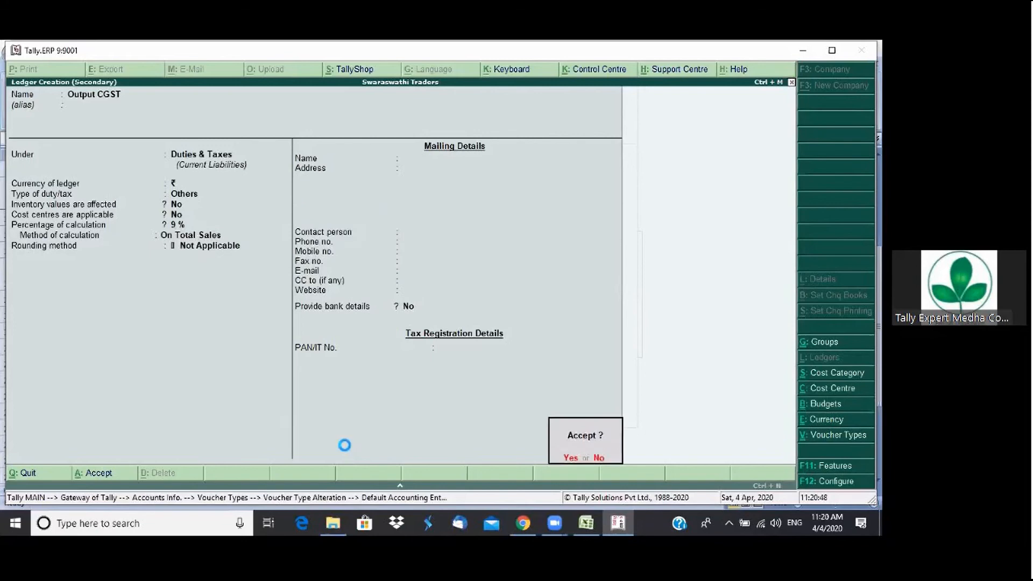
pyautogui.press('Return')
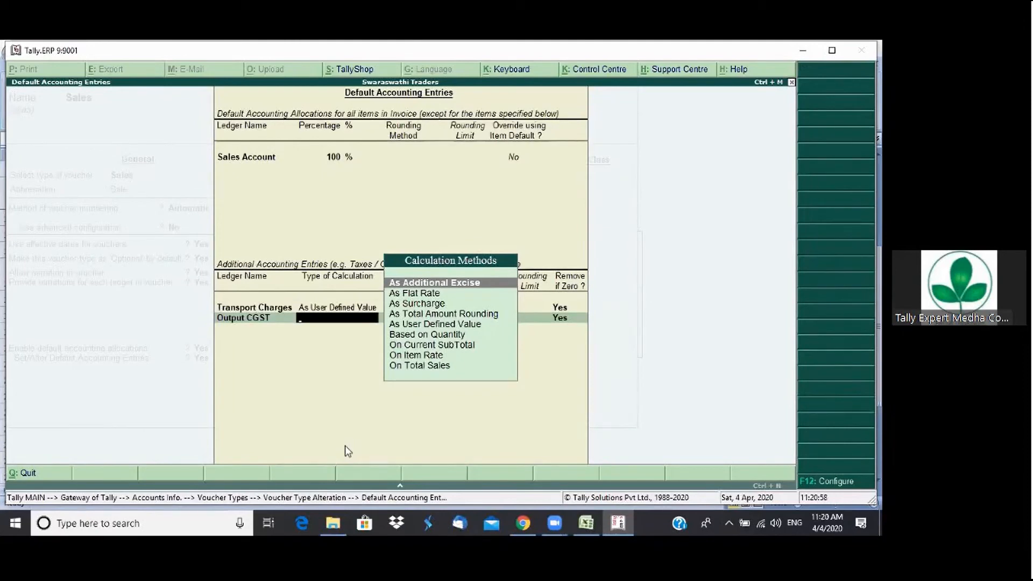
# Set the Output CGST entry's calculation type to On Total Sales with a value basis of 9
pyautogui.press('Down')
pyautogui.press('Down')
pyautogui.press('Down')
pyautogui.press('Down')
pyautogui.press('Down')
pyautogui.press('Down')
pyautogui.press('Down')
pyautogui.press('Down')
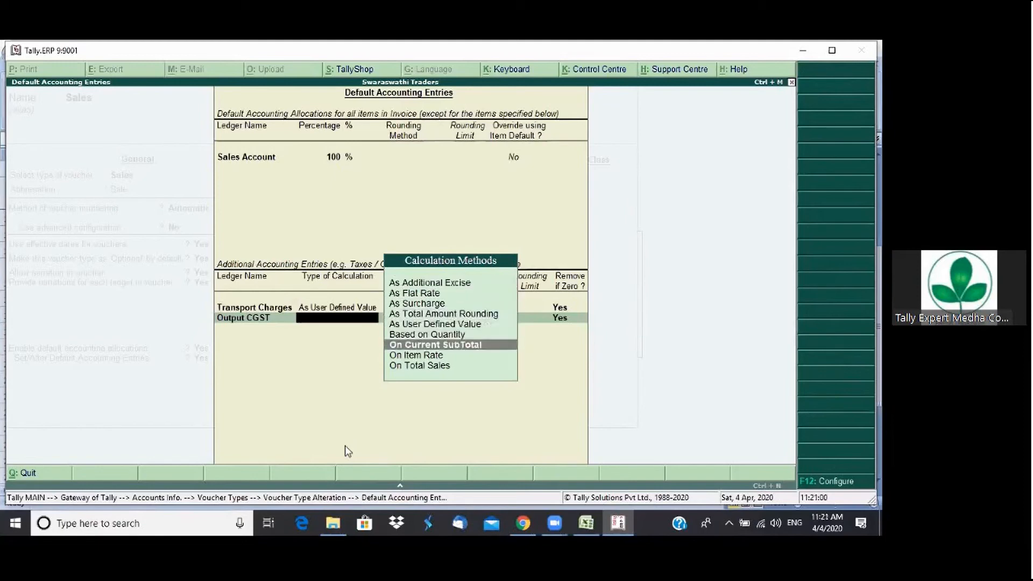
pyautogui.press('Return')
pyautogui.write('9')
pyautogui.press('Return')
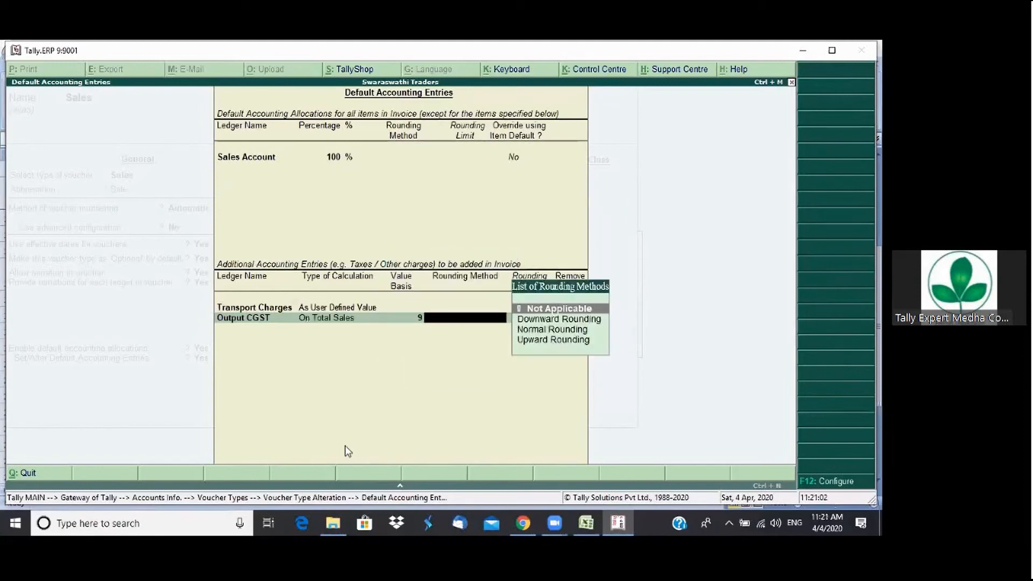
# Finish the Output CGST entry with rounding Not Applicable, and start a new ledger named Output SGST under Duties & Taxes
pyautogui.press('Return')
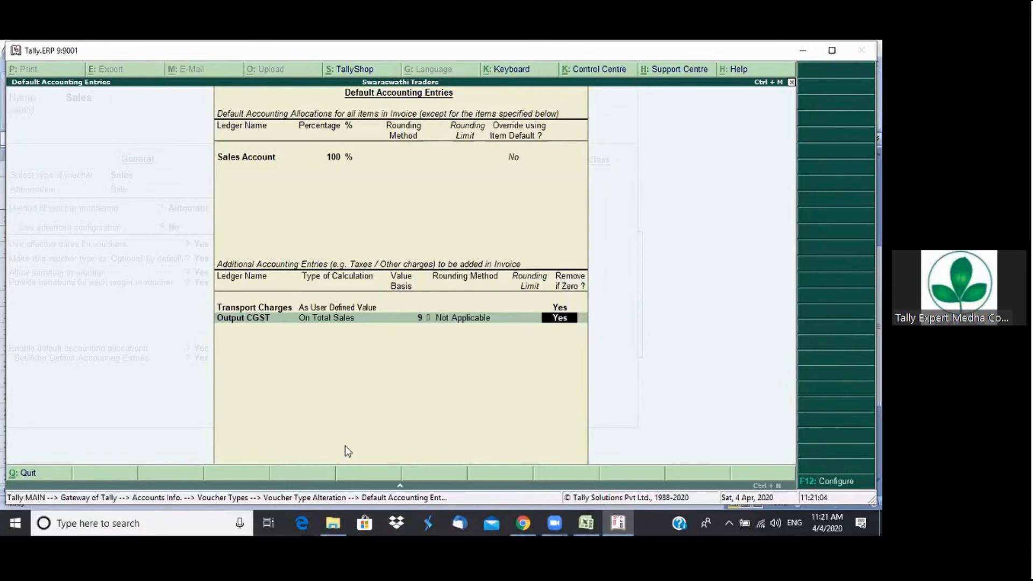
pyautogui.press('Return')
pyautogui.hotkey('alt', 'c')
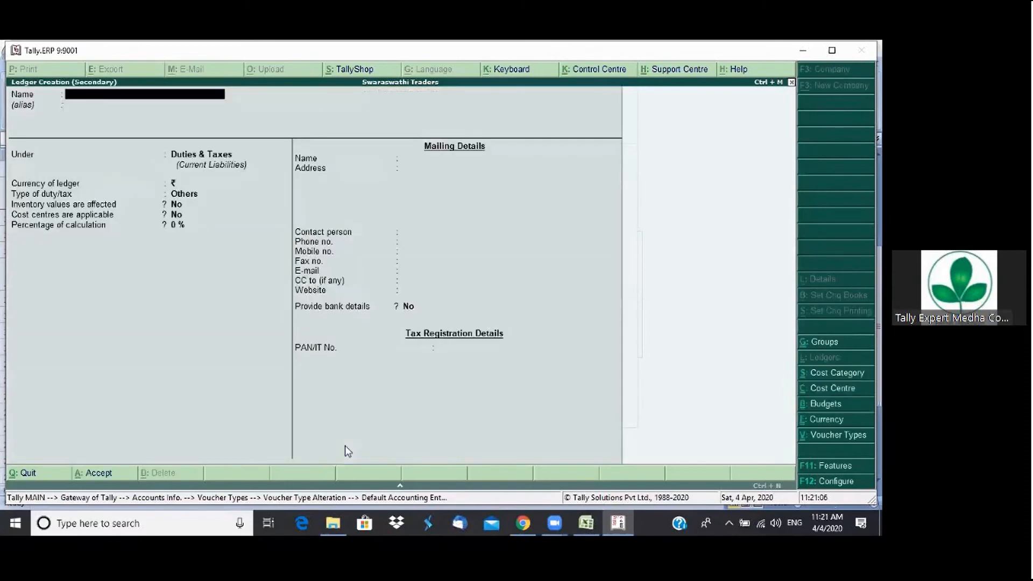
pyautogui.write('Output SGST')
pyautogui.press('Return')
pyautogui.press('Return')
pyautogui.press('Return')
pyautogui.press('Return')
pyautogui.press('Return')
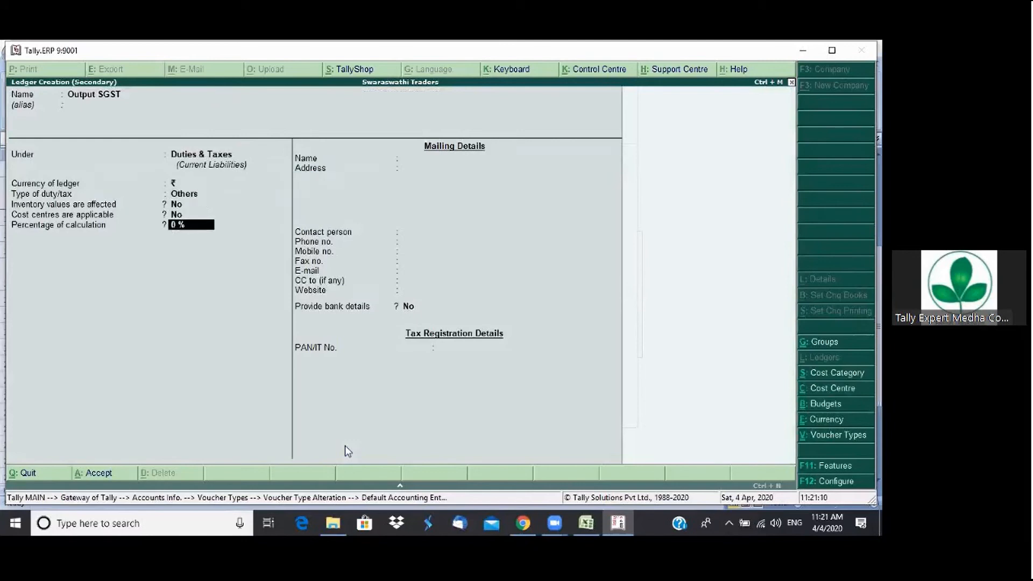
# Set Output SGST to 9% calculated On Total Sales with rounding Not Applicable, and save the ledger
pyautogui.write('9')
pyautogui.press('Return')
pyautogui.press('Return')
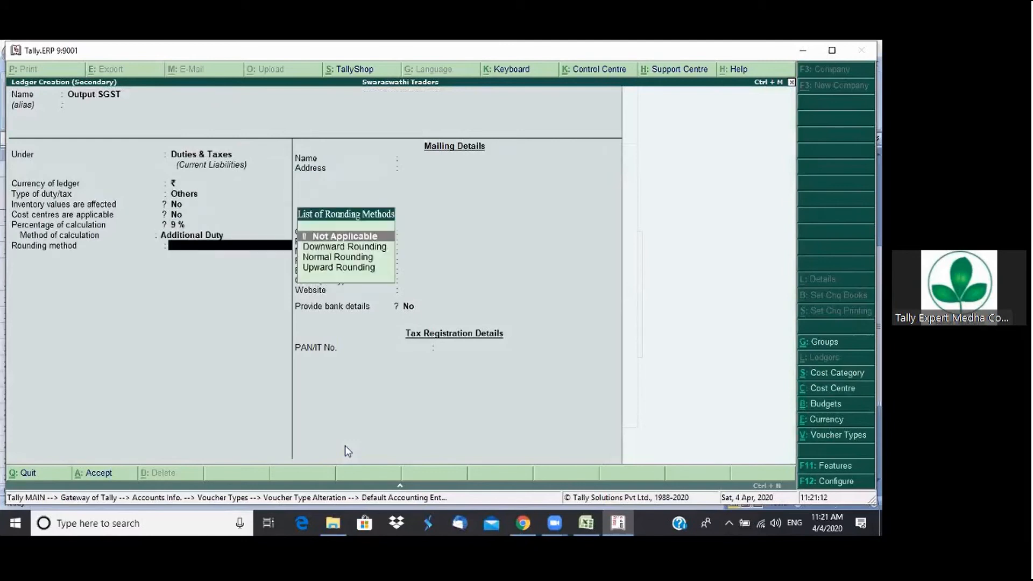
pyautogui.press('BackSpace')
pyautogui.press('Down')
pyautogui.press('Down')
pyautogui.press('Down')
pyautogui.press('Up')
pyautogui.press('Up')
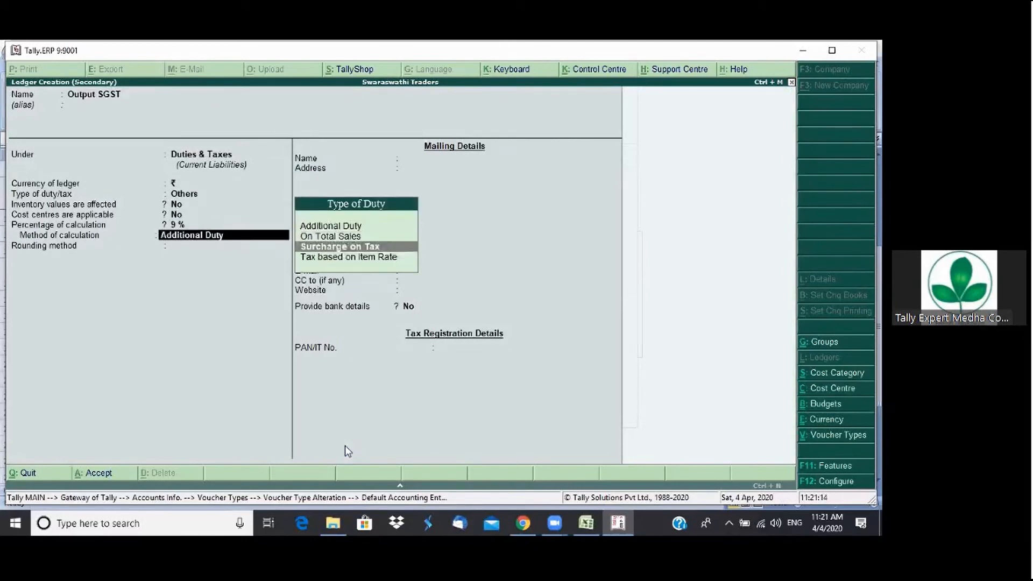
pyautogui.press('Return')
pyautogui.press('Return')
pyautogui.hotkey('ctrl', 'a')
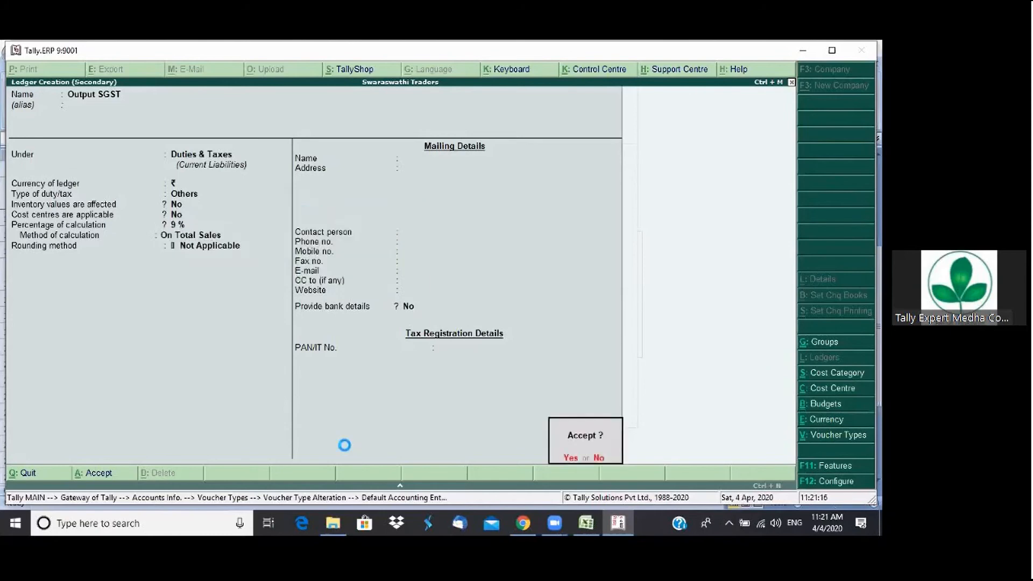
pyautogui.press('Return')
# Set the Output SGST entry to On Total Sales with value basis 9, rounding Not Applicable and Remove if Zero Yes
pyautogui.press('Down')
pyautogui.press('Down')
pyautogui.press('Down')
pyautogui.press('Down')
pyautogui.press('Down')
pyautogui.press('Down')
pyautogui.press('Down')
pyautogui.press('Down')
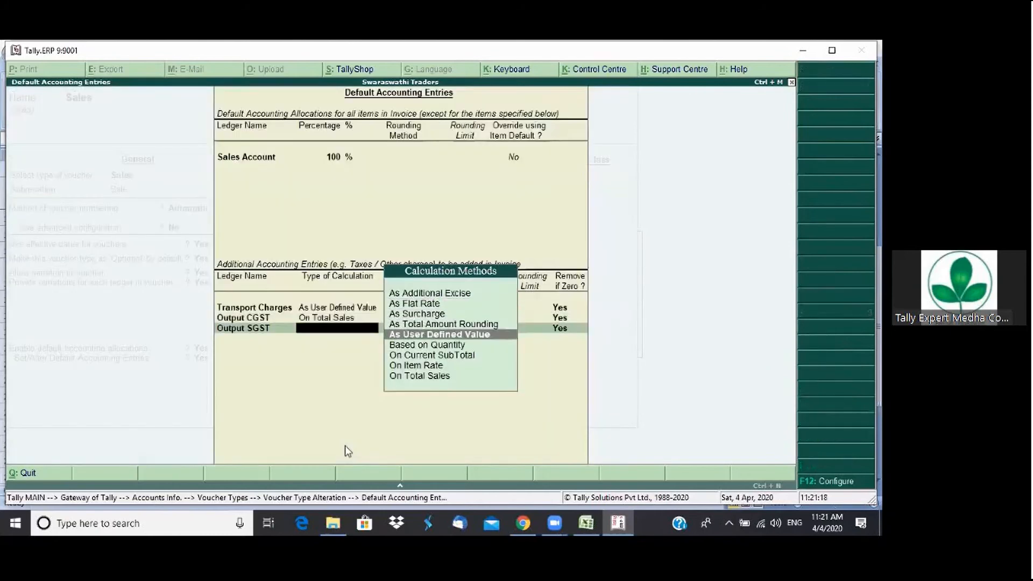
pyautogui.press('Return')
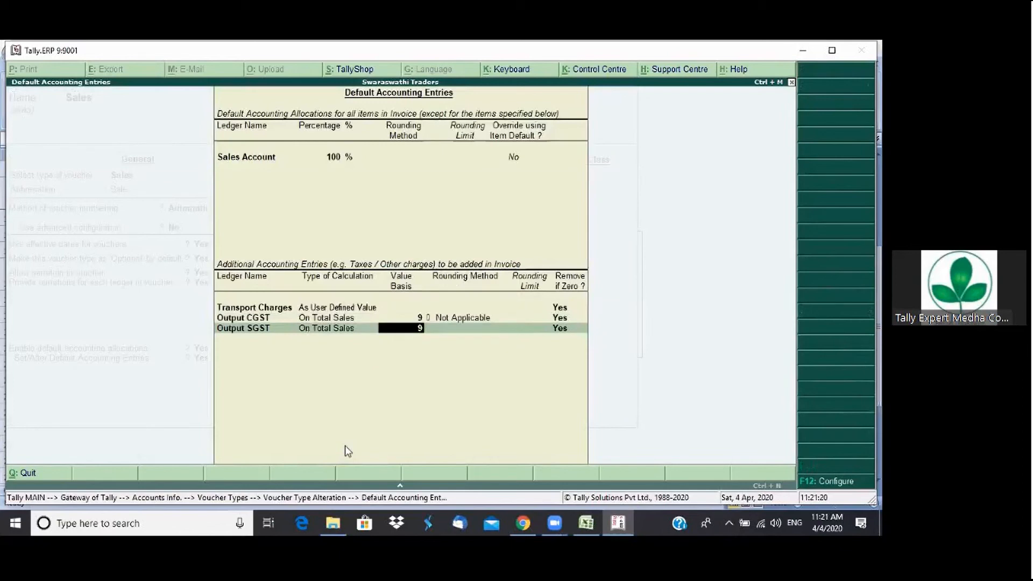
pyautogui.press('Return')
pyautogui.press('Return')
pyautogui.press('Return')
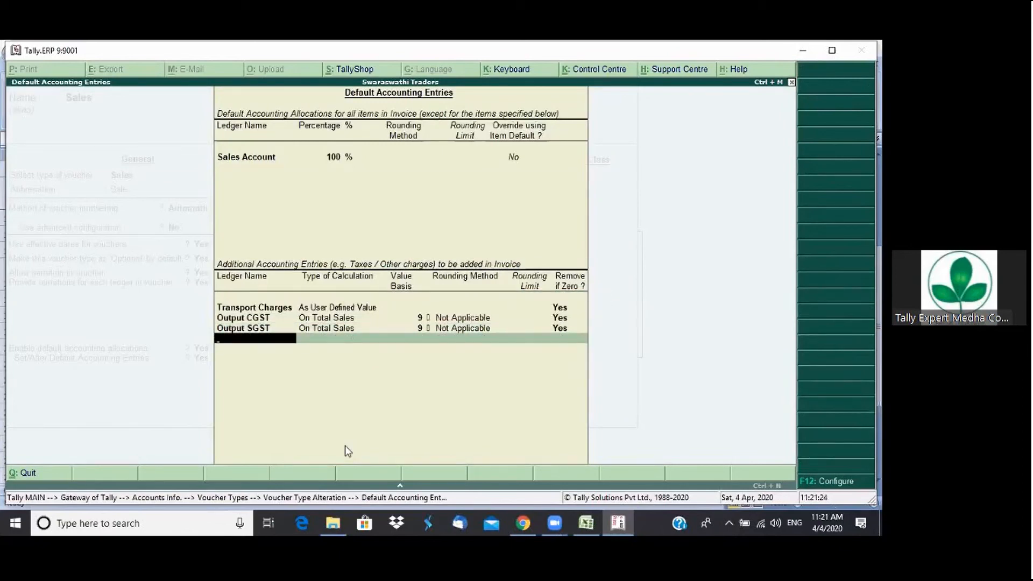
# Start a new ledger named Roundoff under Indirect Expenses for the fourth additional entry
pyautogui.hotkey('alt', 'c')
pyautogui.write('Round')
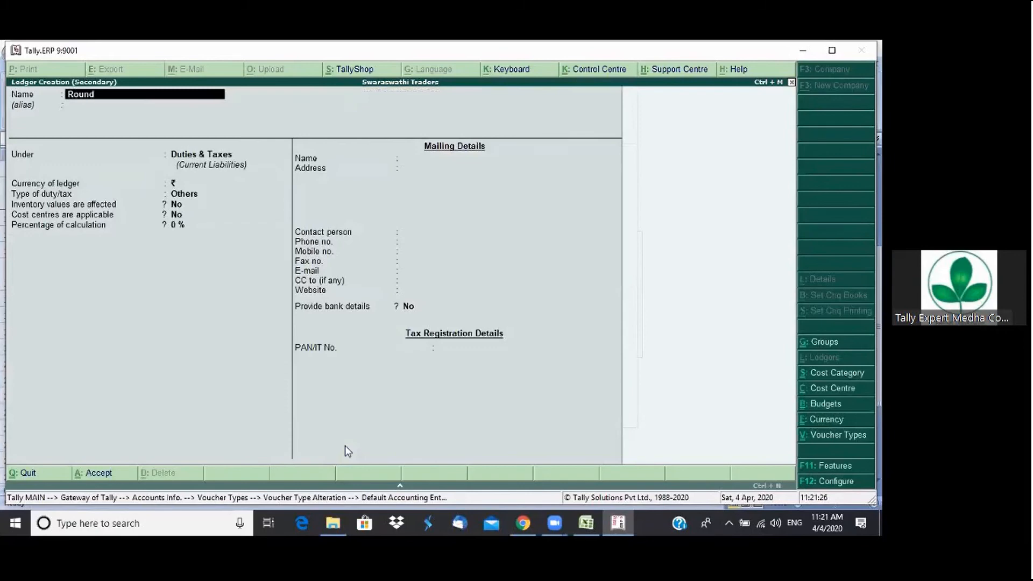
pyautogui.write('off')
pyautogui.press('Return')
pyautogui.press('Return')
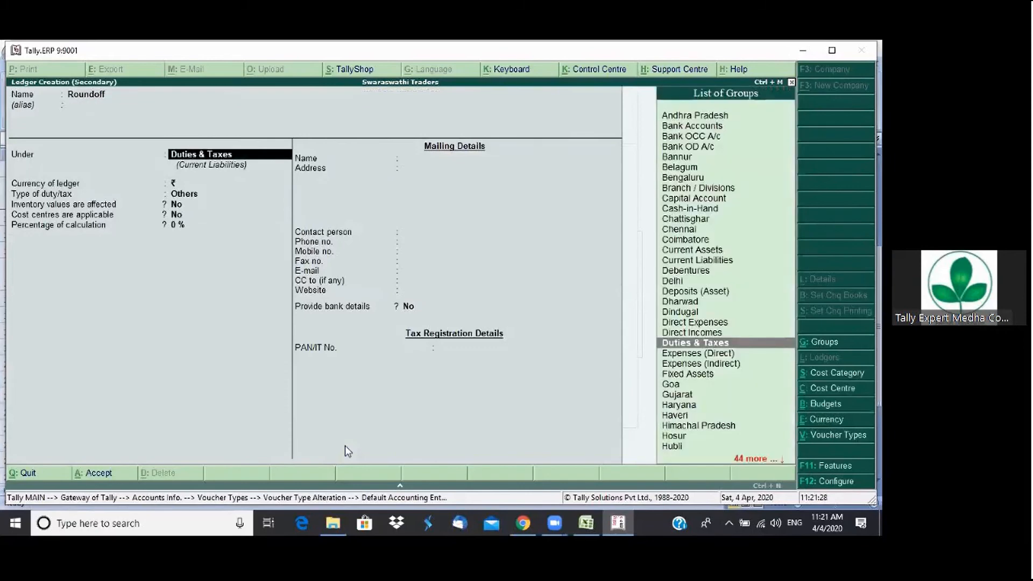
pyautogui.write('E')
pyautogui.press('Down')
pyautogui.press('Return')
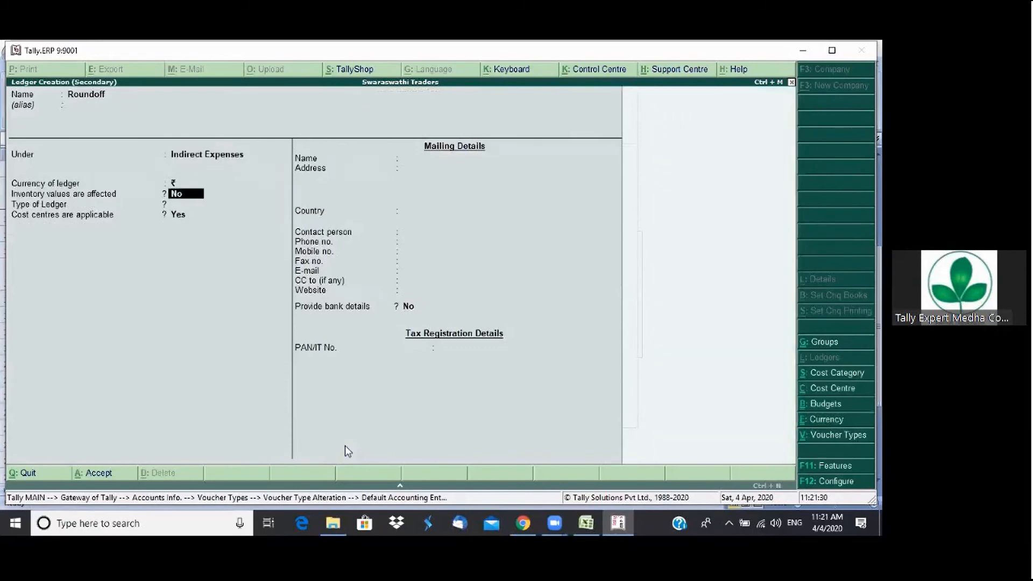
# Set Roundoff's inventory values to No, ledger type to Not Applicable and cost centres to No, and save the ledger
pyautogui.press('Return')
pyautogui.press('Return')
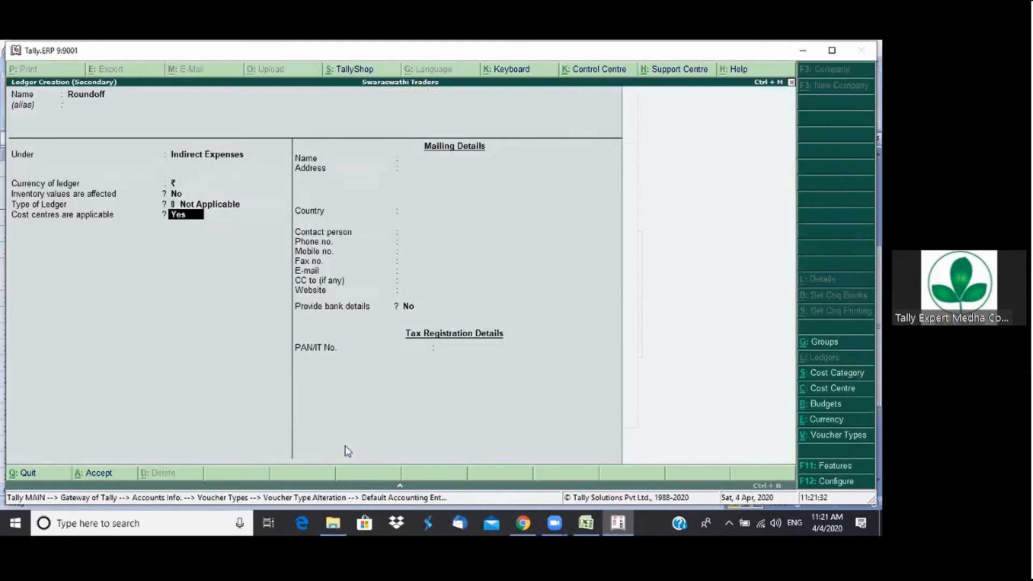
pyautogui.press('n')
pyautogui.press('Return')
pyautogui.press('Return')
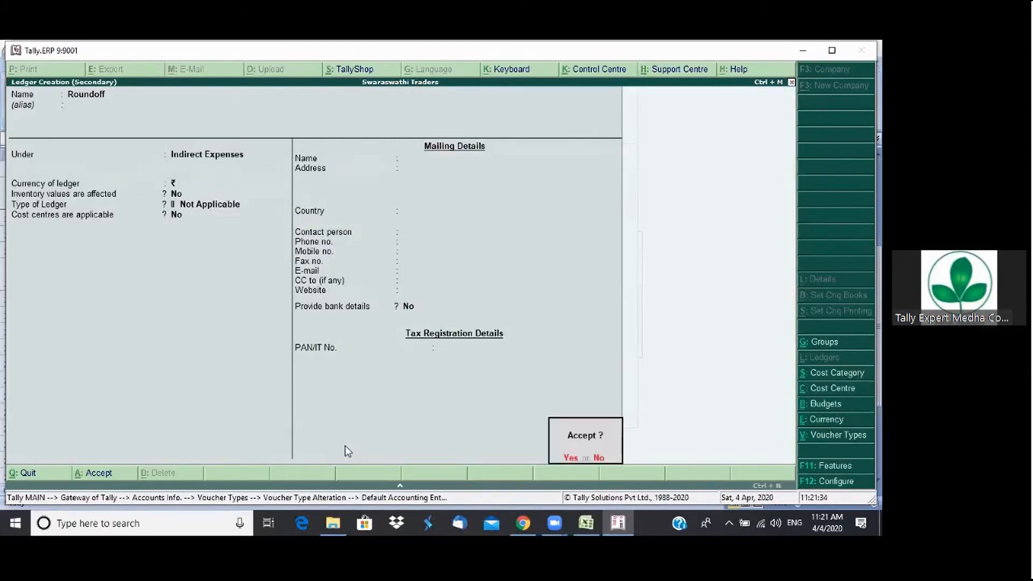
pyautogui.press('Return')
# Set the Roundoff entry's calculation type to As Total Amount Rounding, using Normal Rounding with a limit of 1
pyautogui.press('Down')
pyautogui.press('Down')
pyautogui.press('Down')
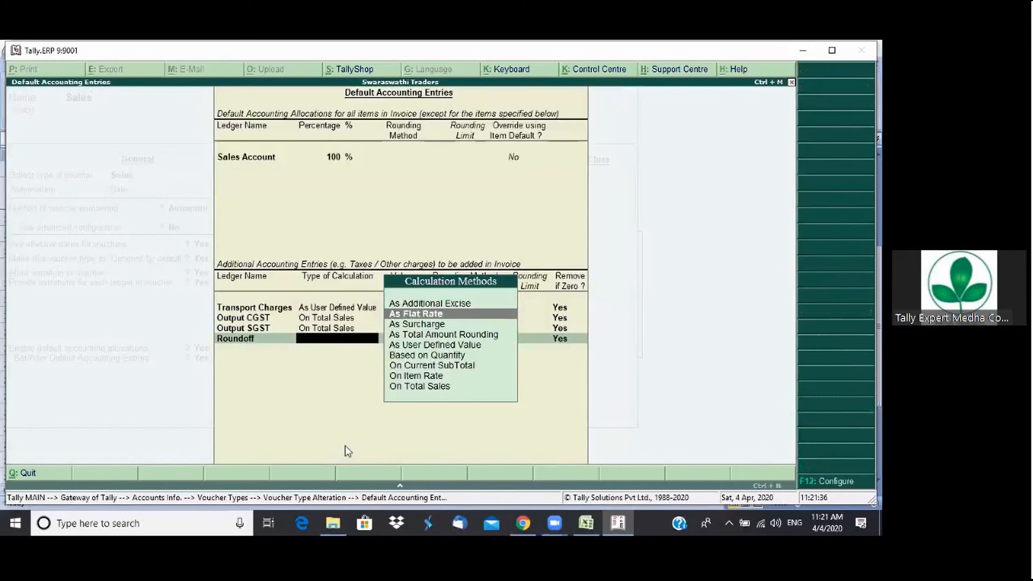
pyautogui.press('Return')
pyautogui.press('Down')
pyautogui.press('Down')
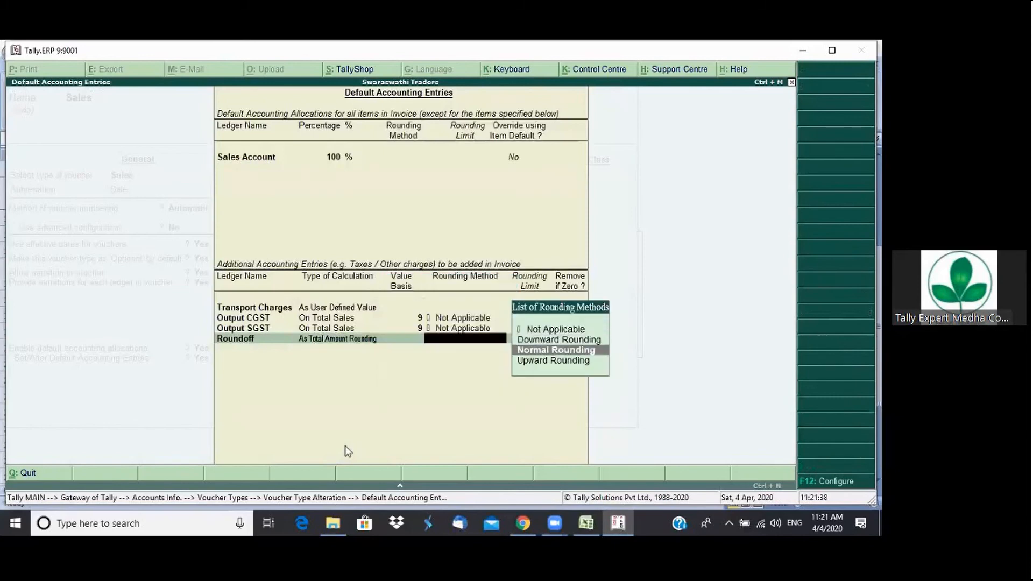
pyautogui.press('Return')
pyautogui.press('Return')
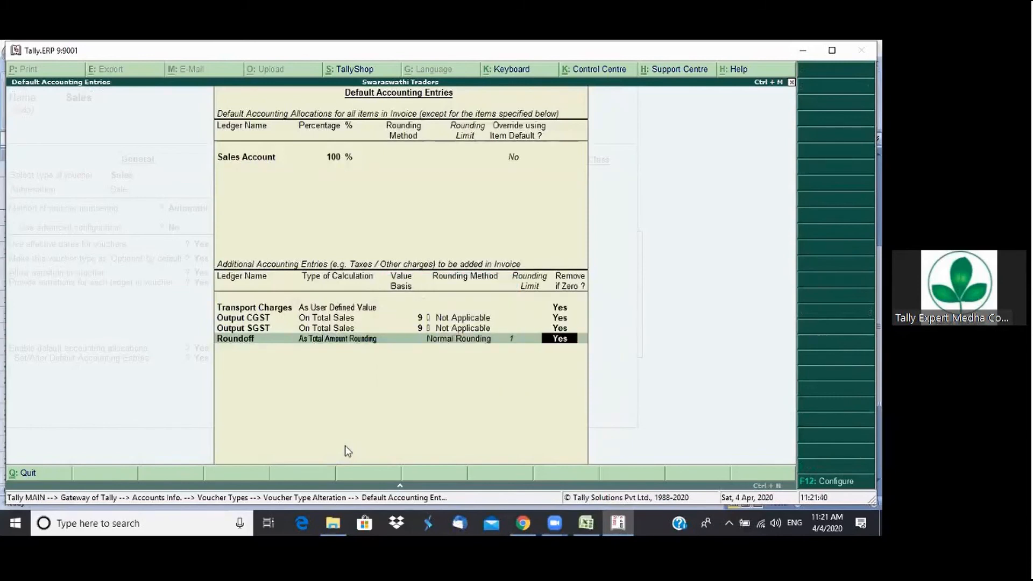
# Keep Remove if Zero at Yes for Roundoff, close the accounting entries and save the Sales voucher type
pyautogui.press('Return')
pyautogui.press('Return')
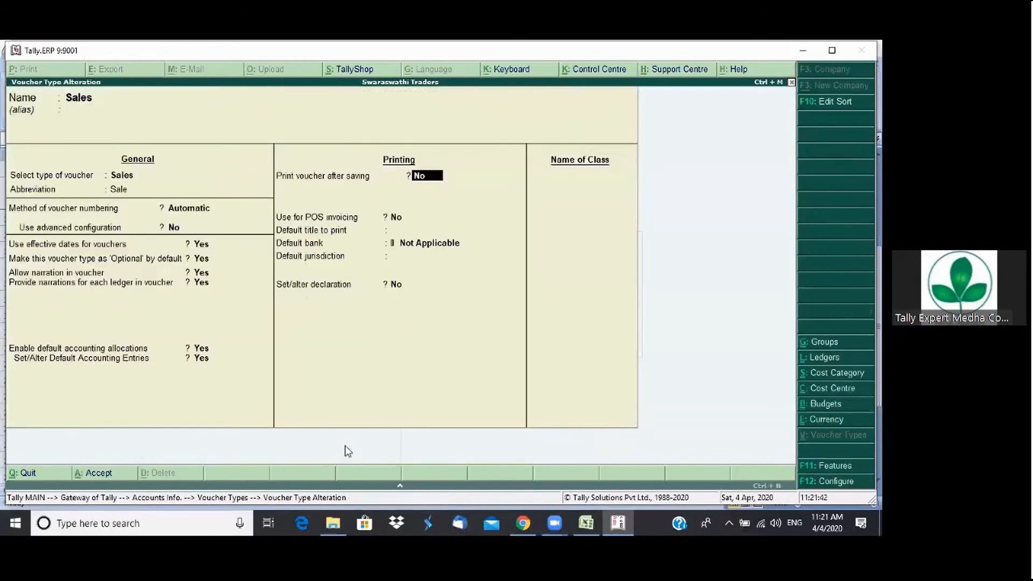
pyautogui.hotkey('ctrl', 'a')
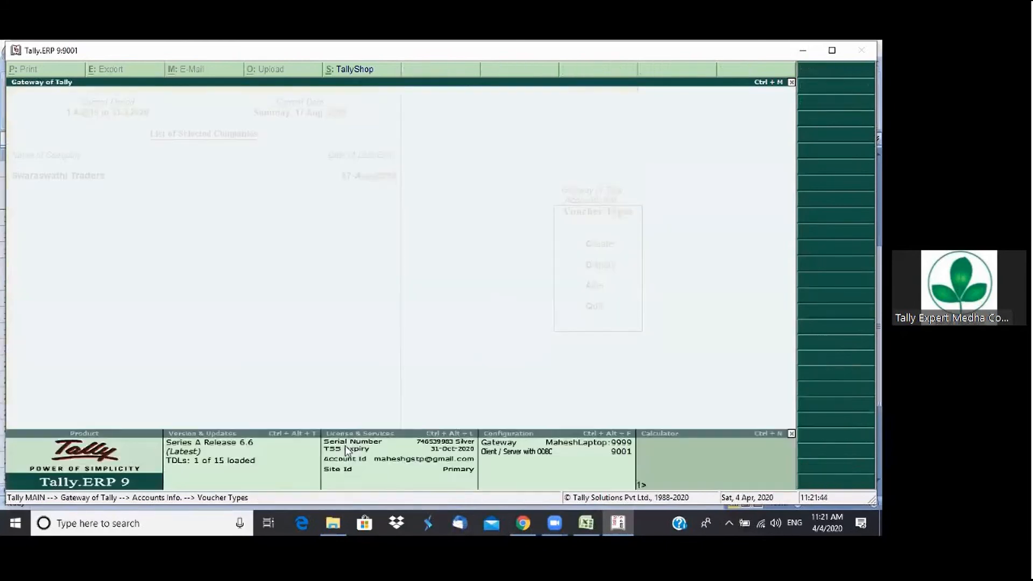
# Return to the Gateway of Tally and open Accounts Info
pyautogui.press('Escape')
pyautogui.press('Escape')
pyautogui.press('Escape')
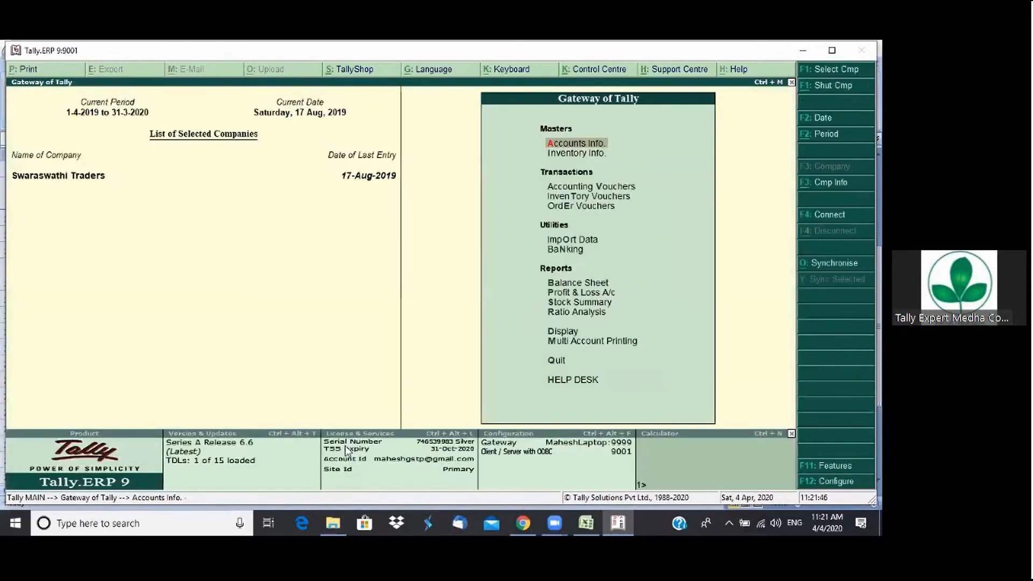
pyautogui.press('Down')
pyautogui.press('Down')
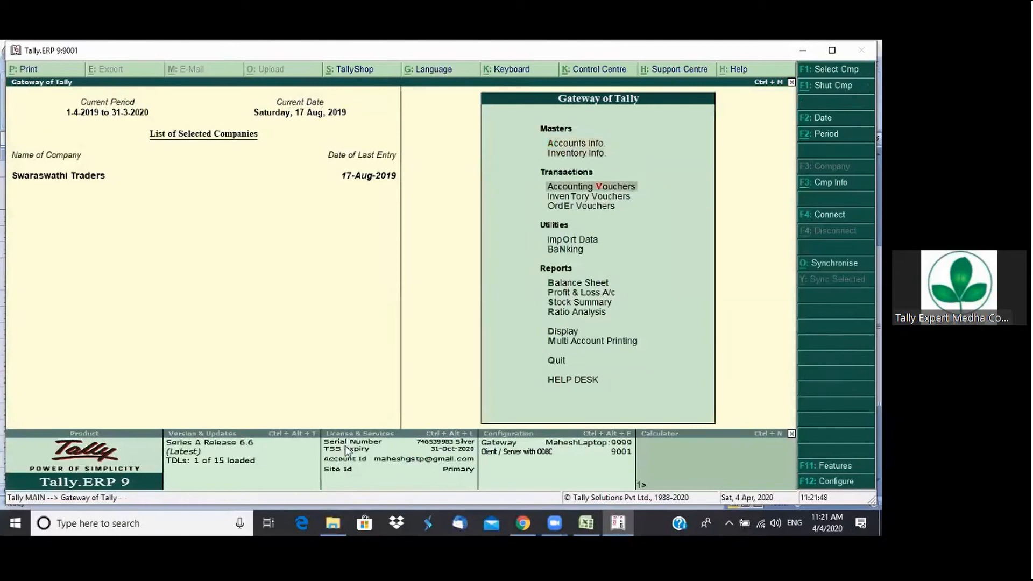
pyautogui.press('Up')
pyautogui.press('Up')
pyautogui.press('Return')
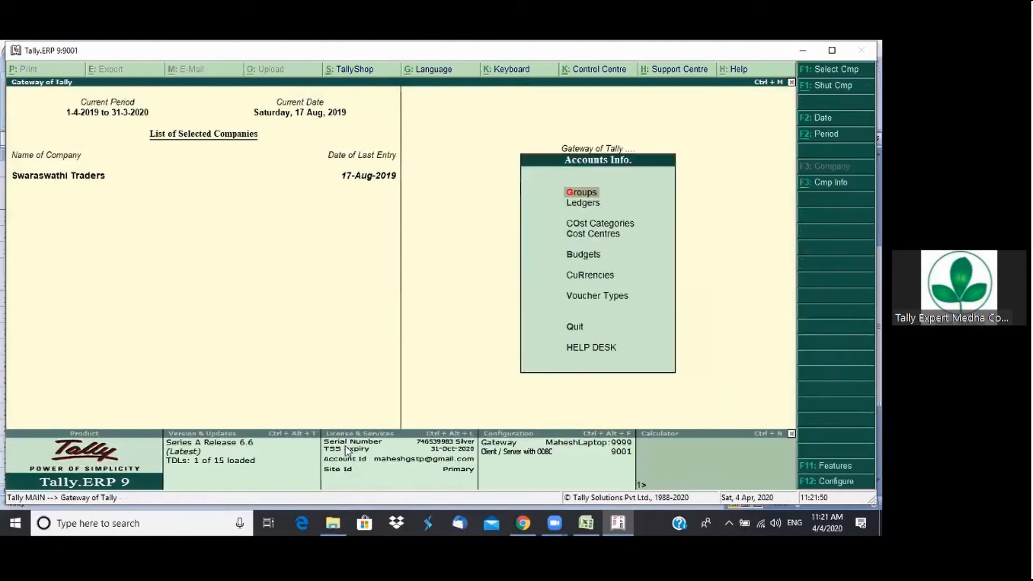
# Open the Sales voucher type for alteration
pyautogui.press('Down')
pyautogui.press('Down')
pyautogui.press('Down')
pyautogui.press('Down')
pyautogui.press('Down')
pyautogui.press('Down')
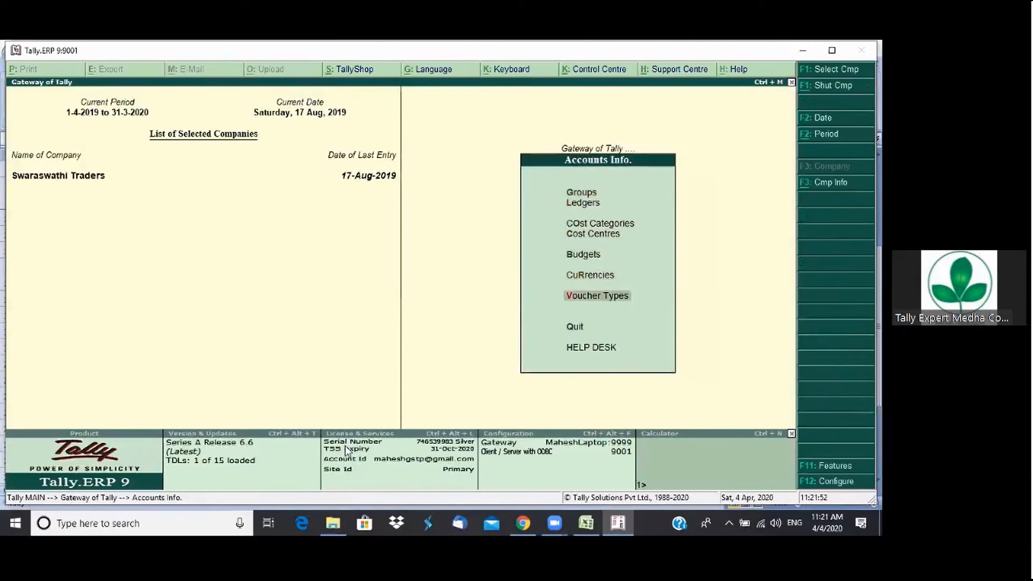
pyautogui.press('Return')
pyautogui.press('Down')
pyautogui.press('Down')
pyautogui.press('Return')
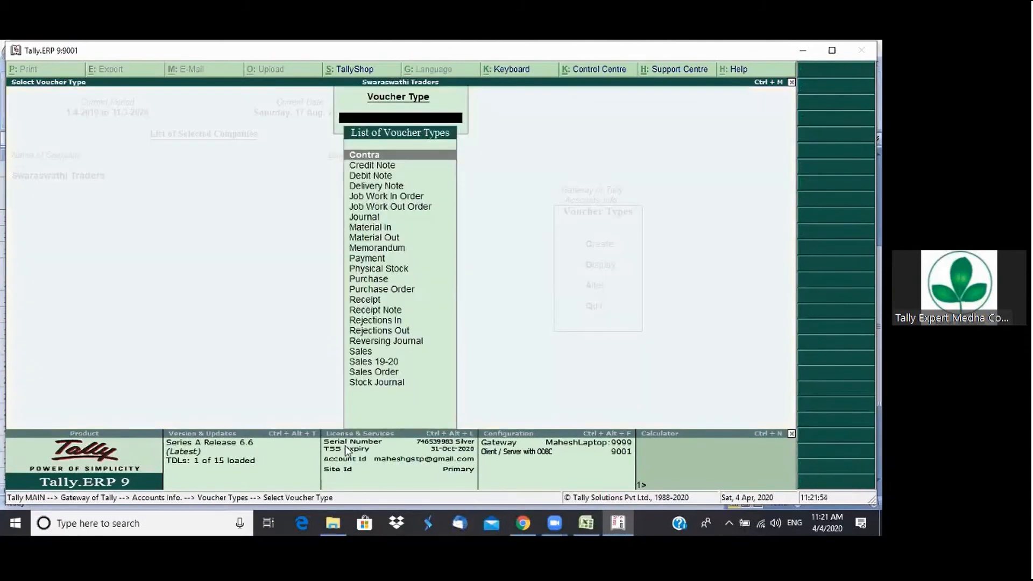
pyautogui.write('sal')
pyautogui.press('Return')
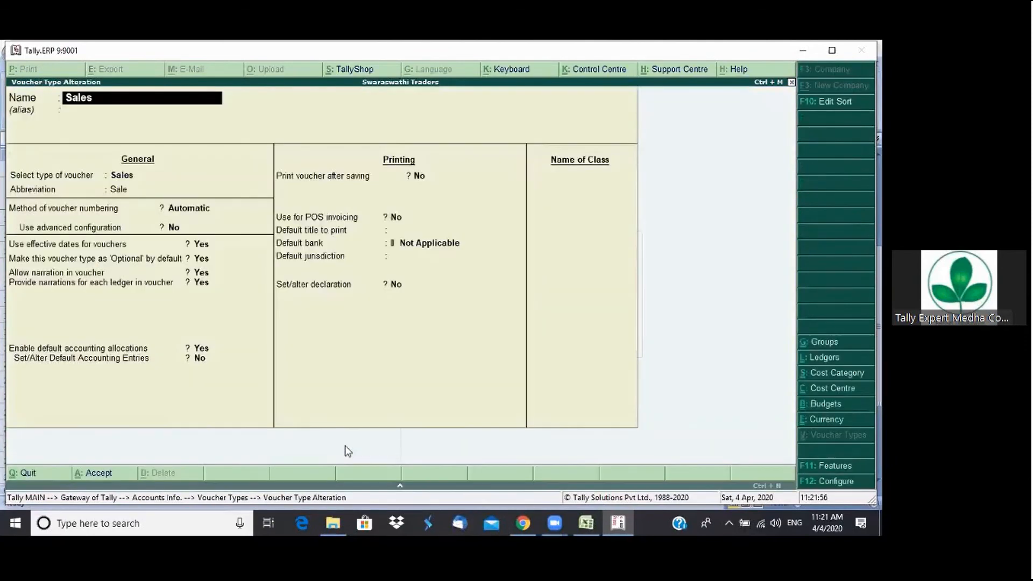
# Set Set/Alter Default Accounting Entries to Yes and review the Sales Account allocation
pyautogui.click(202, 364)
pyautogui.write('y')
pyautogui.press('Return')
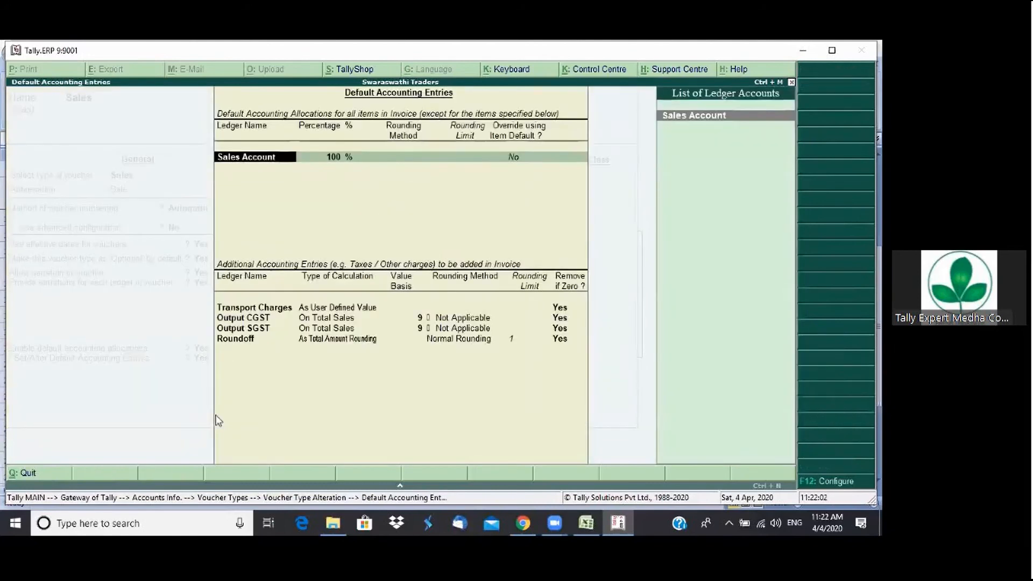
pyautogui.press('Return')
pyautogui.press('Return')
pyautogui.press('Return')
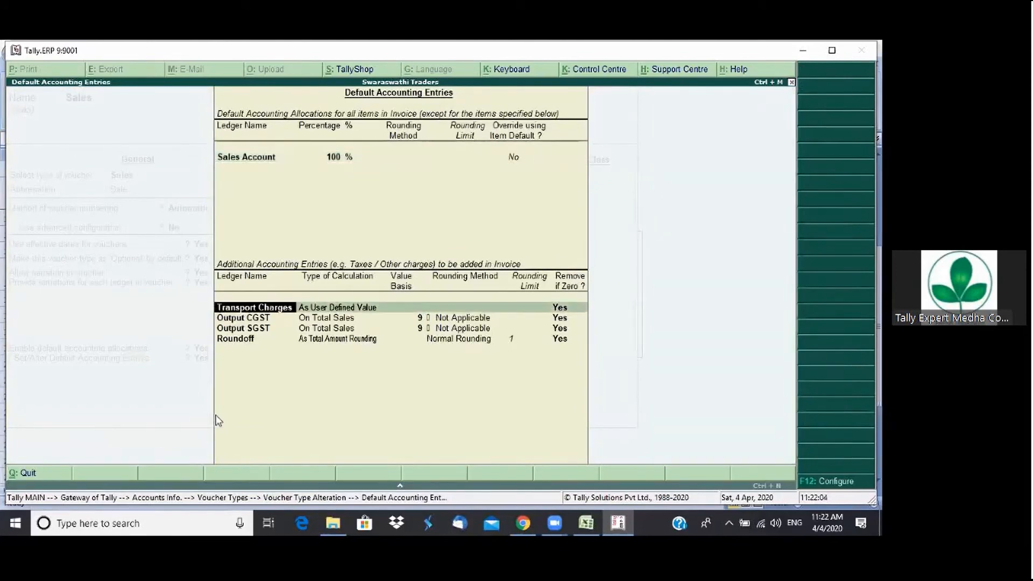
# Review the calculation, rounding and Remove if Zero settings of Transport Charges, Output CGST, Output SGST and Roundoff
pyautogui.press('Return')
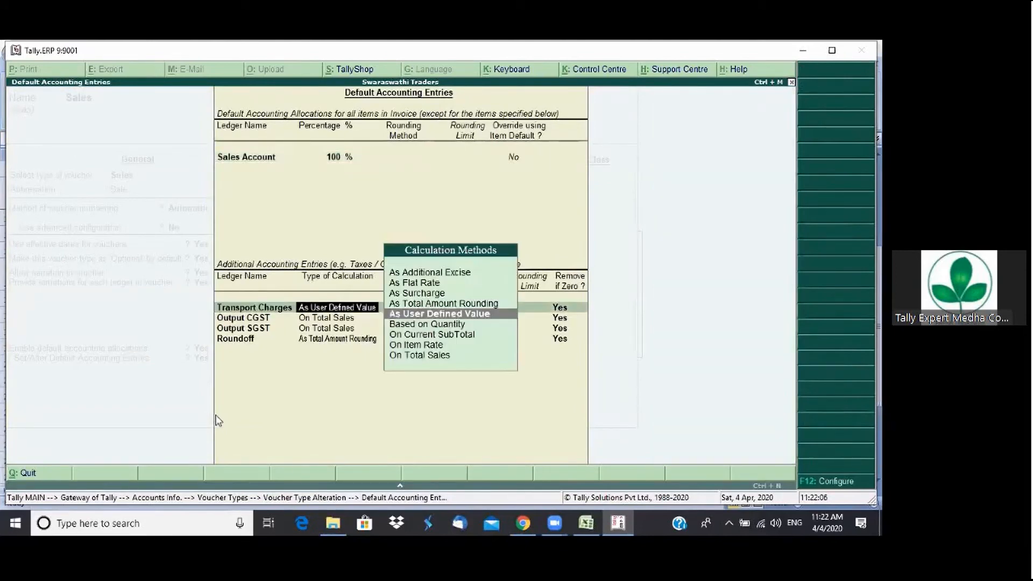
pyautogui.press('Return')
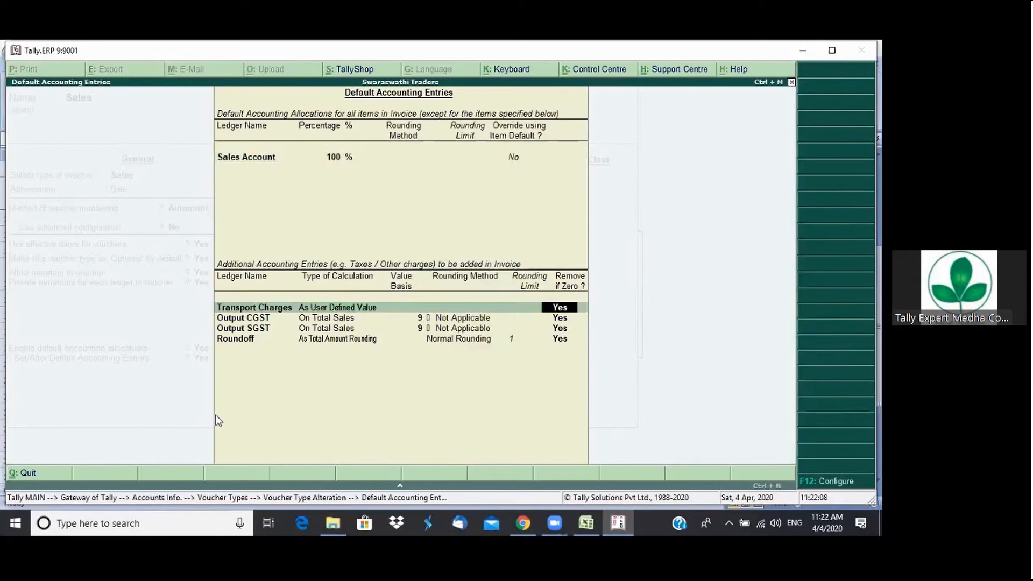
pyautogui.press('Return')
pyautogui.press('Return')
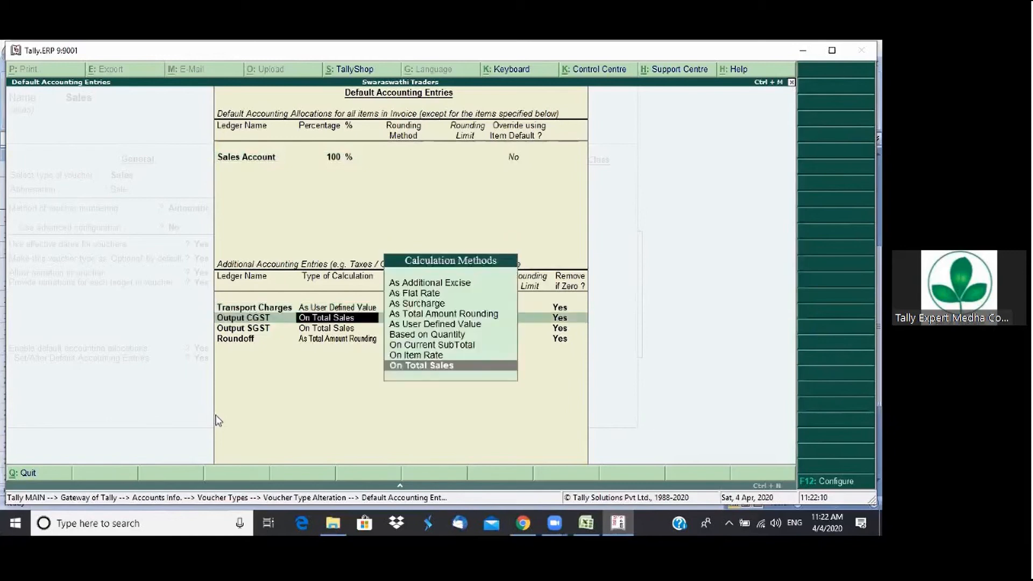
pyautogui.press('Return')
pyautogui.press('Return')
pyautogui.press('Return')
pyautogui.press('Return')
pyautogui.press('Return')
pyautogui.press('Return')
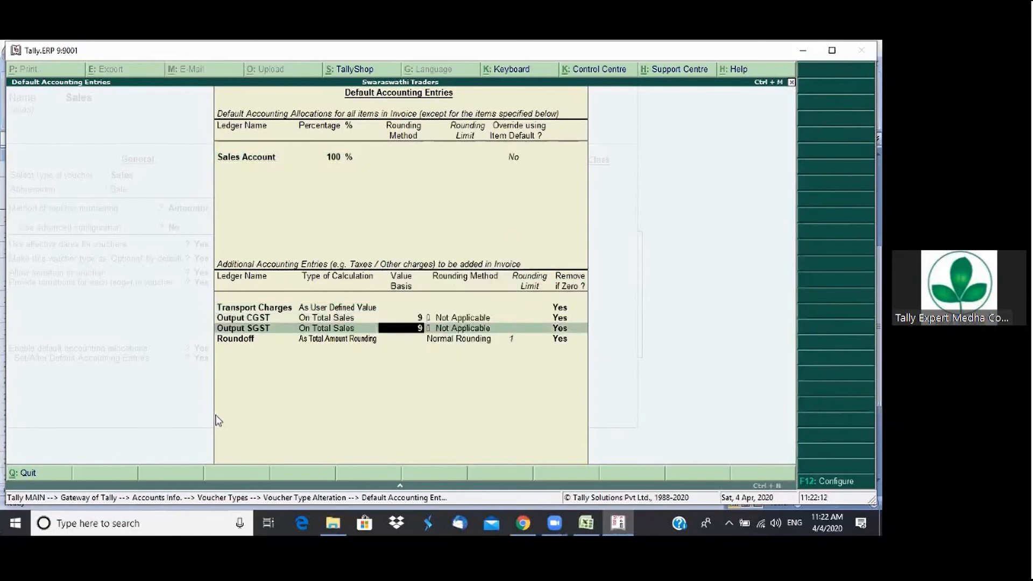
pyautogui.press('Return')
pyautogui.press('Return')
pyautogui.press('Return')
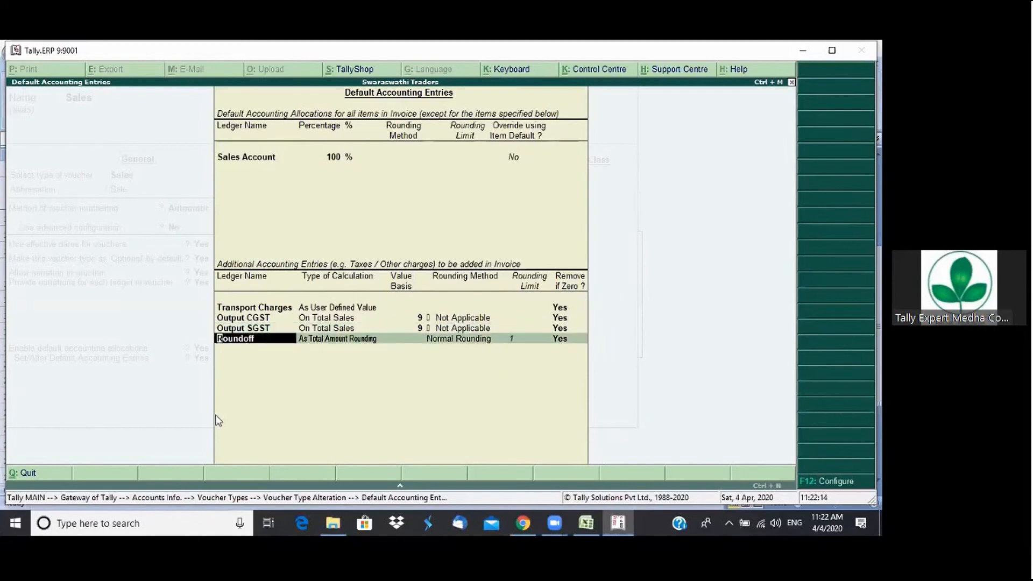
pyautogui.press('Return')
pyautogui.press('Return')
pyautogui.press('Return')
pyautogui.press('Return')
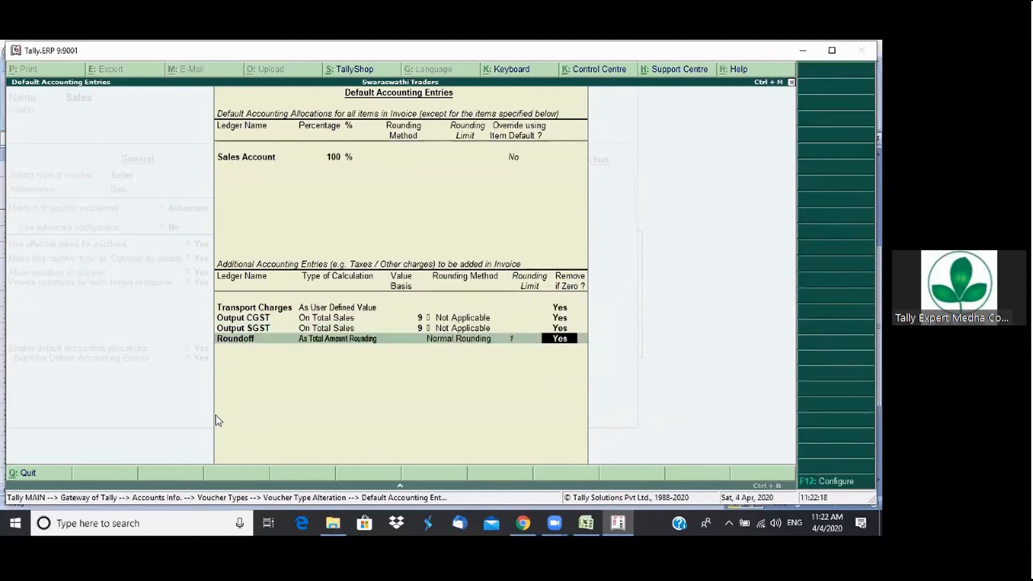
# Close the default accounting entries and save the Sales voucher type
pyautogui.press('Return')
pyautogui.press('Return')
pyautogui.press('Return')
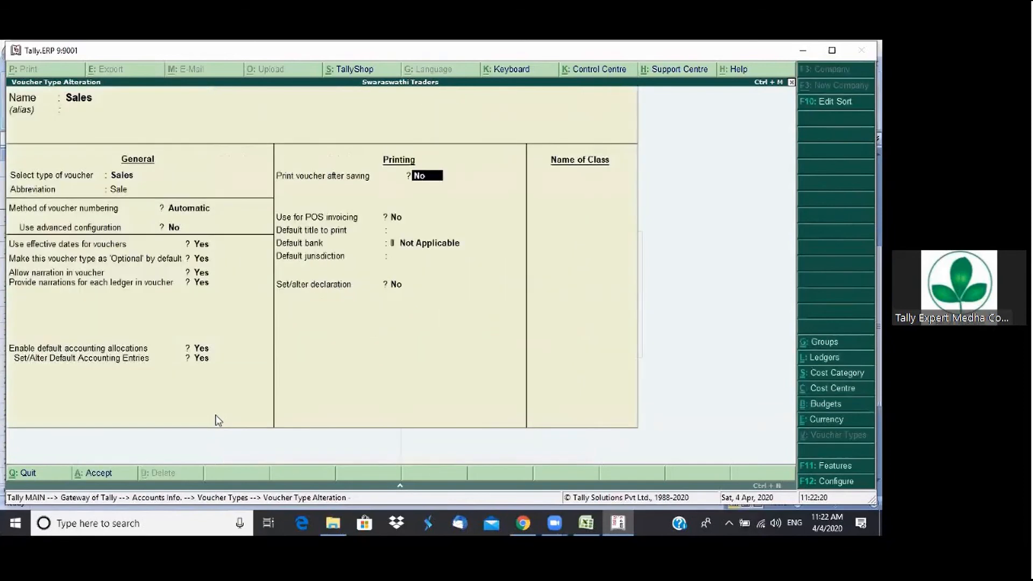
pyautogui.hotkey('ctrl', 'a')
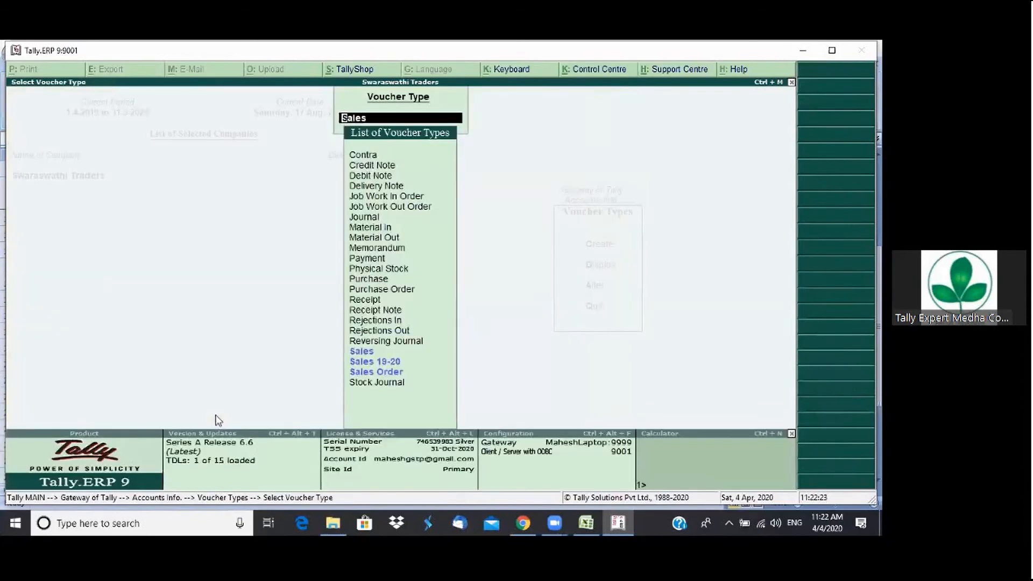
# Return to the Gateway of Tally, open a new Sales voucher and assign it the first named cost centre class
pyautogui.press('Escape')
pyautogui.press('Escape')
pyautogui.press('Escape')
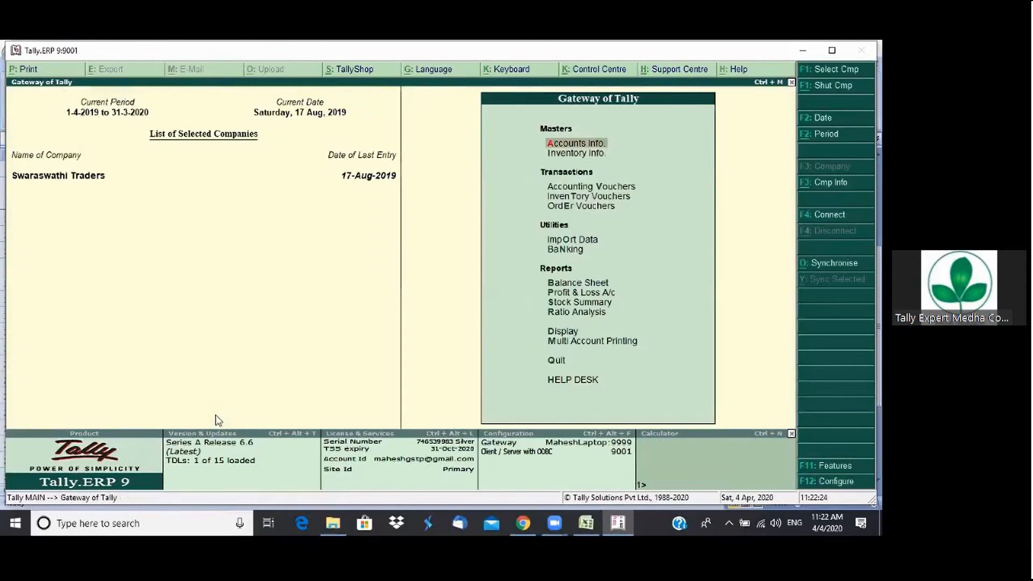
pyautogui.press('v')
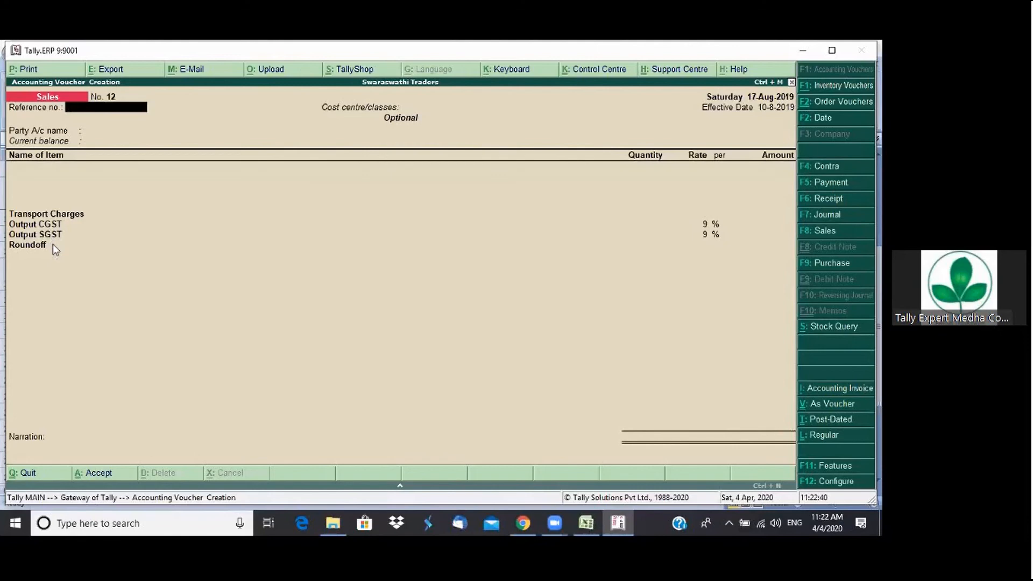
pyautogui.press('Return')
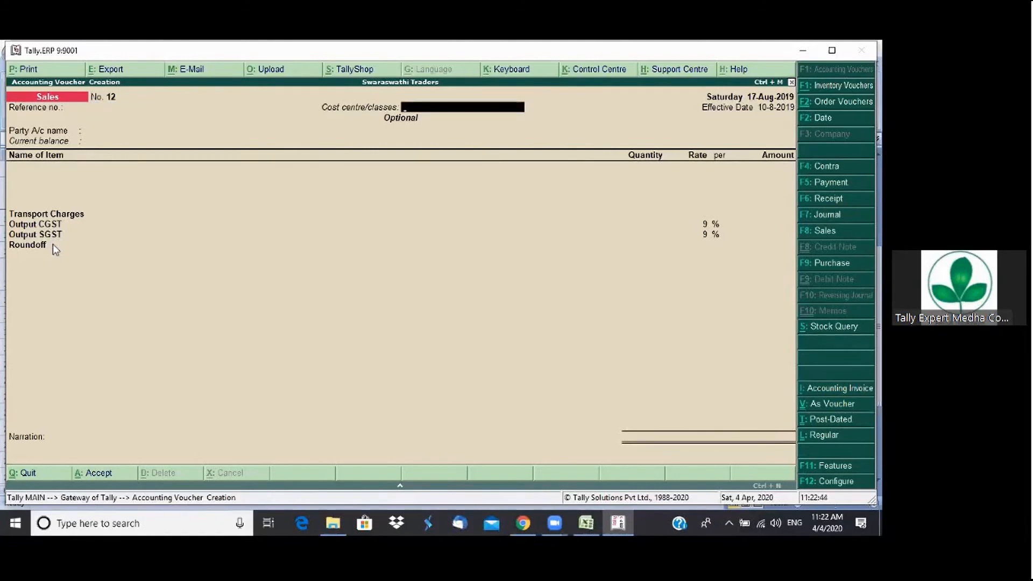
pyautogui.write('Ma')
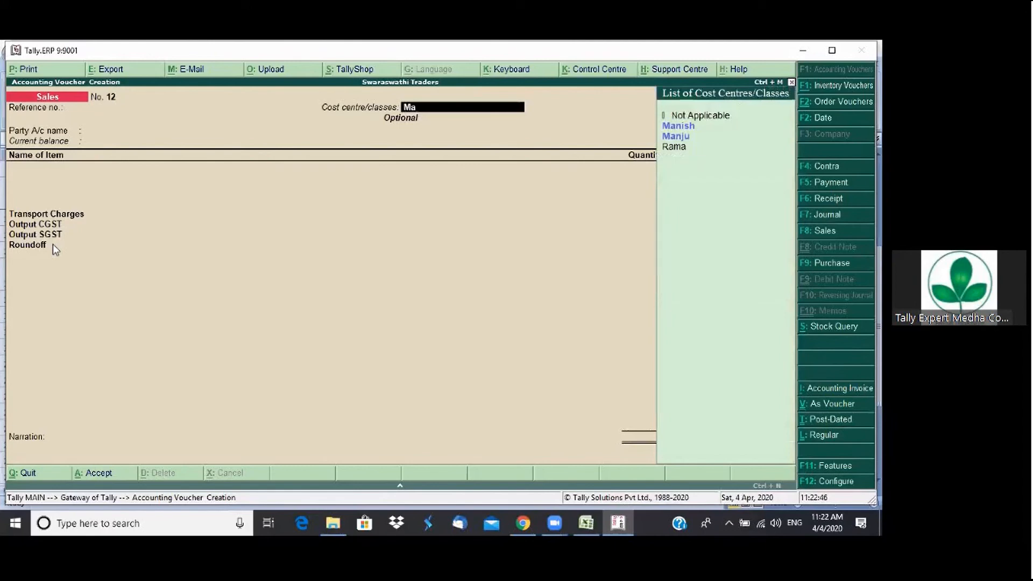
pyautogui.press('Return')
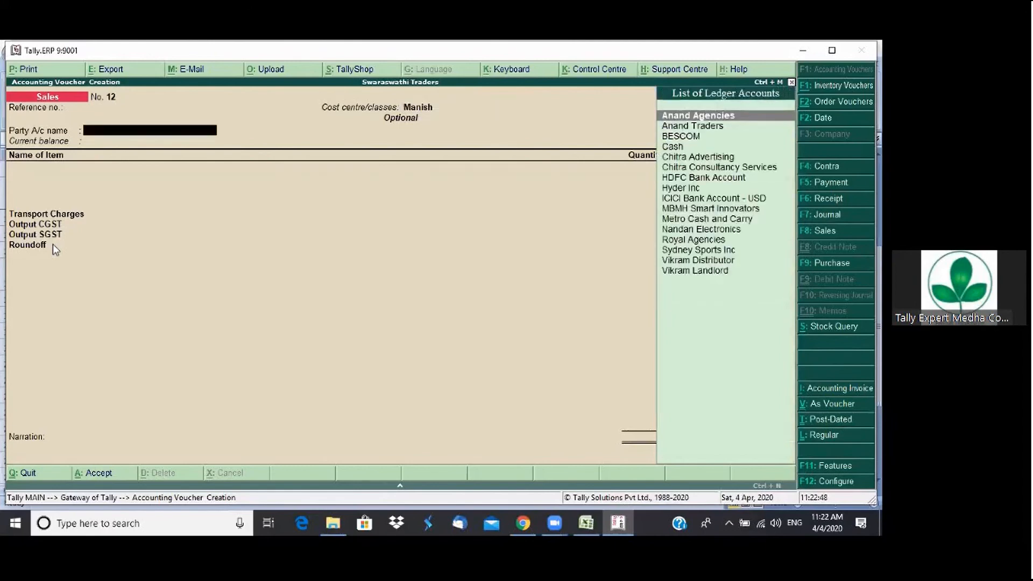
# Change the Sales voucher from optional to regular and set its party account to Royal Agencies
pyautogui.click(838, 435)
pyautogui.write('Ro')
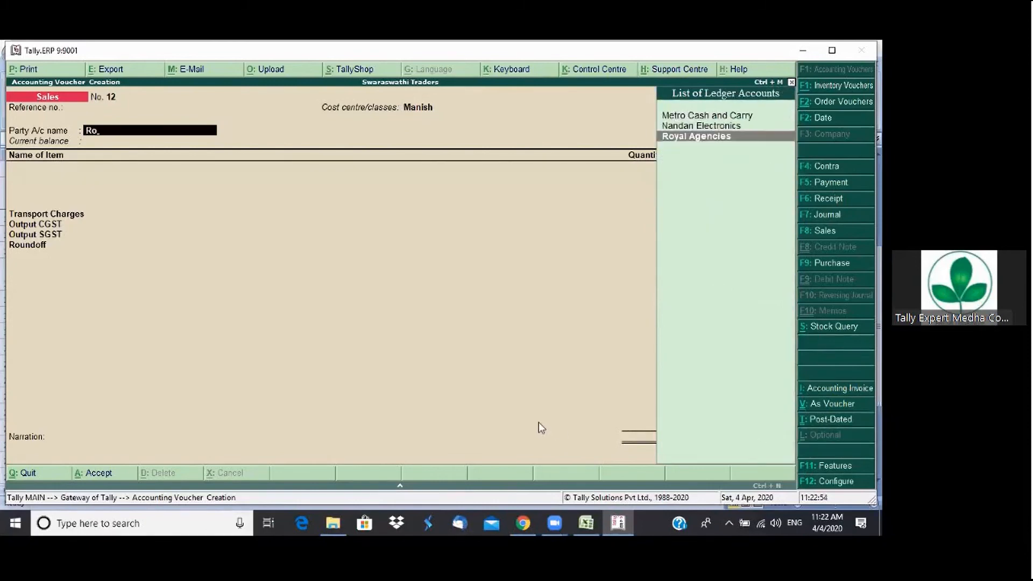
pyautogui.press('Return')
pyautogui.press('Return')
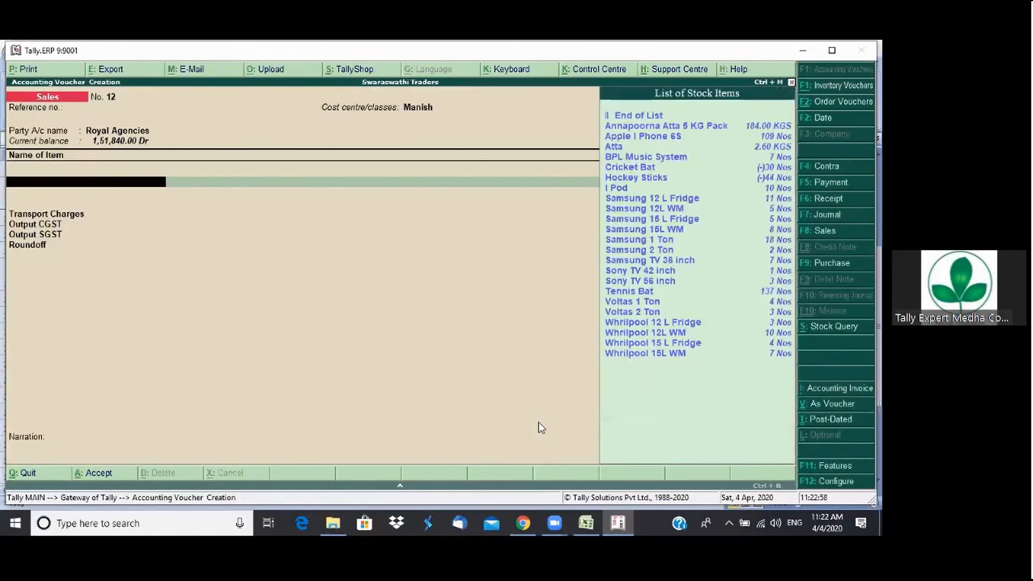
# Add the stock item Apple I Phone 6S with tracking number Not Applicable and godown Main Location
pyautogui.press('Down')
pyautogui.press('Down')
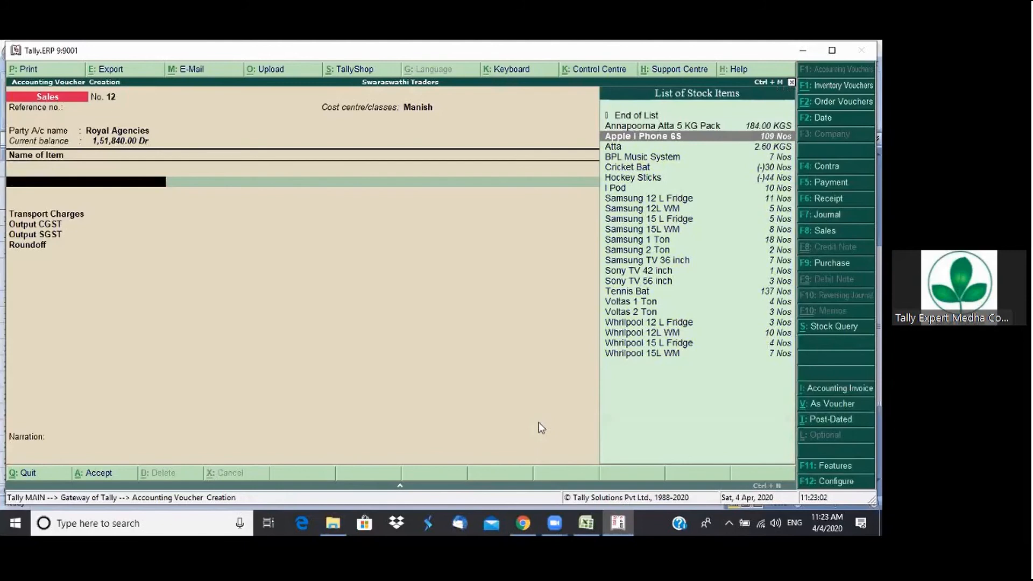
pyautogui.press('Return')
pyautogui.press('Return')
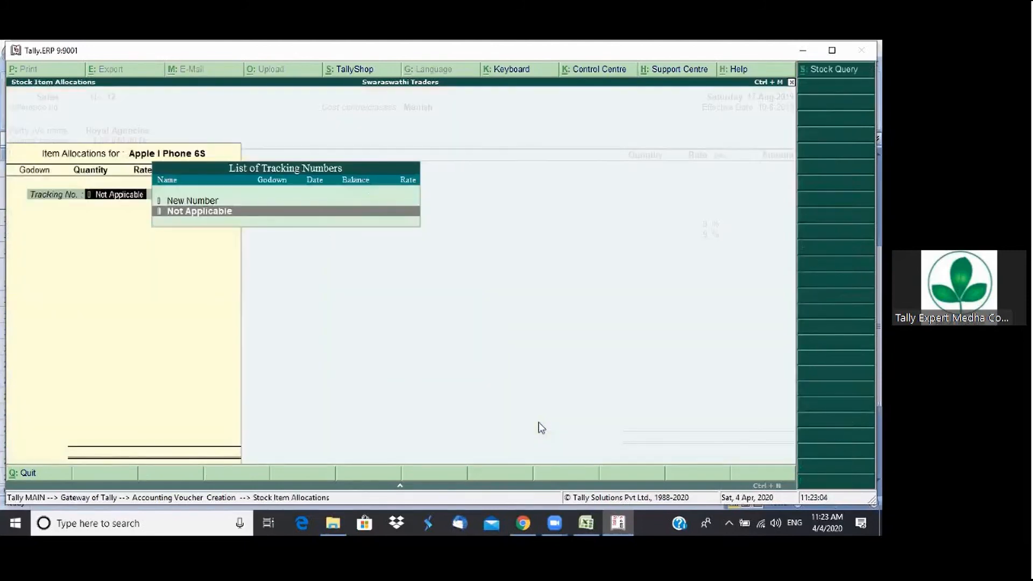
pyautogui.press('Return')
pyautogui.press('Return')
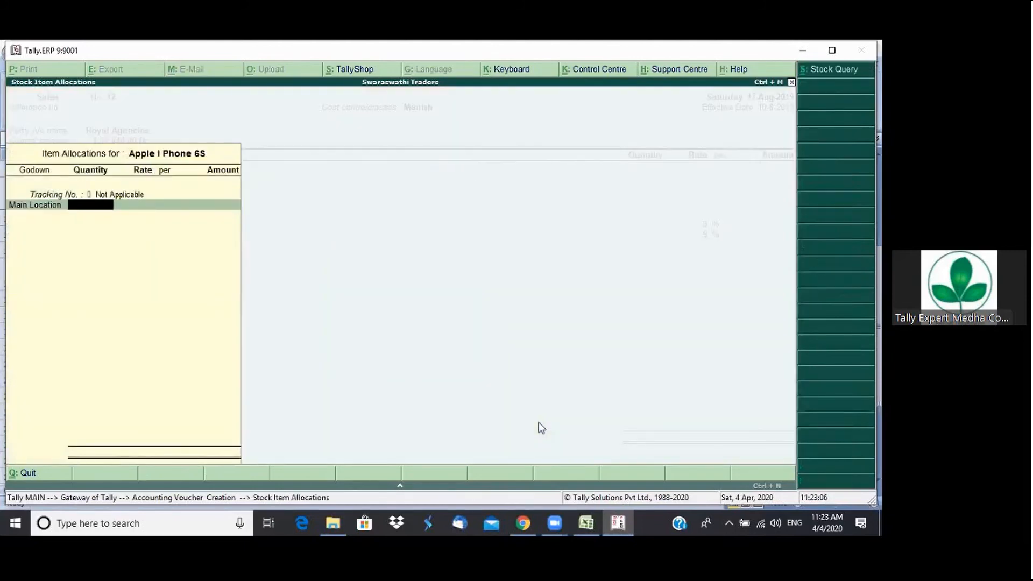
# Set the Apple I Phone 6S quantity to 1 Nos at the default rate and accept its Sales Account allocation
pyautogui.write('1')
pyautogui.press('Return')
pyautogui.press('Return')
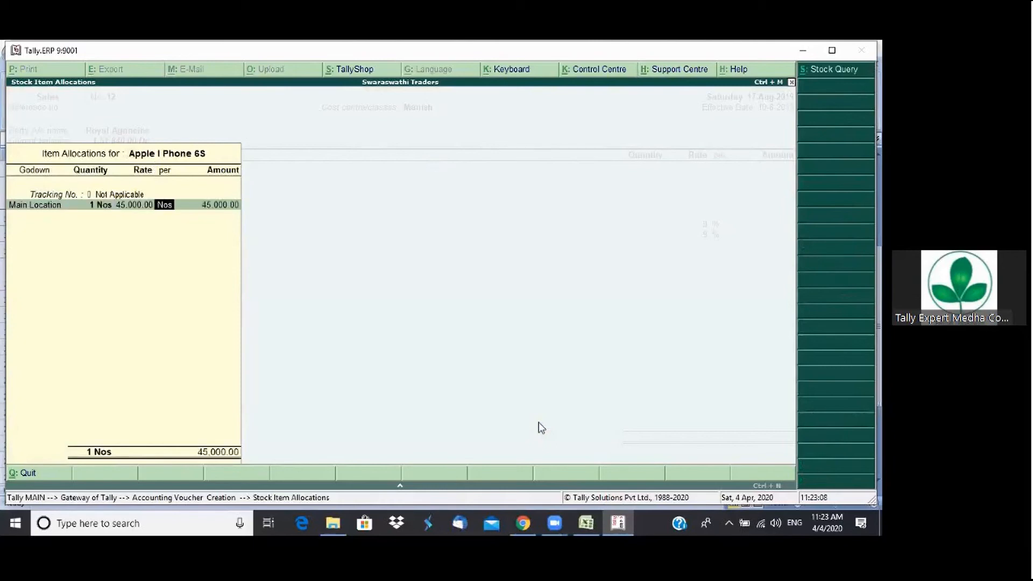
pyautogui.press('Return')
pyautogui.press('Return')
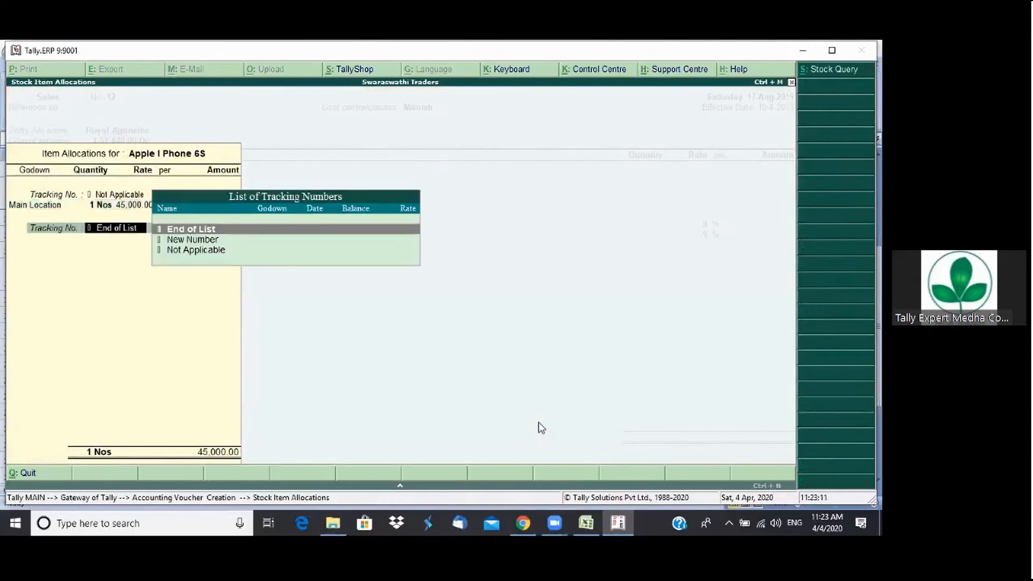
pyautogui.press('Return')
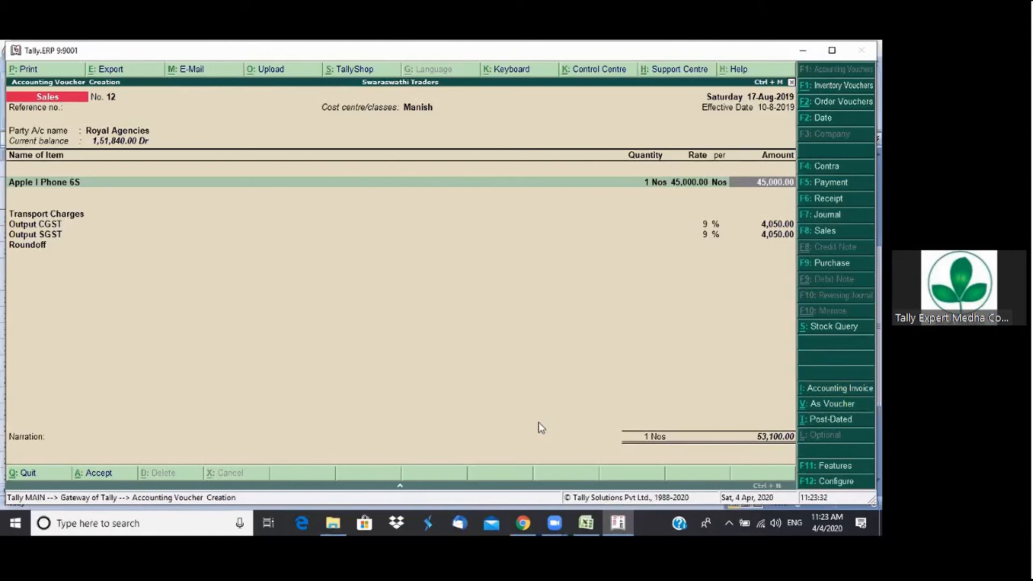
pyautogui.press('Return')
pyautogui.press('Return')
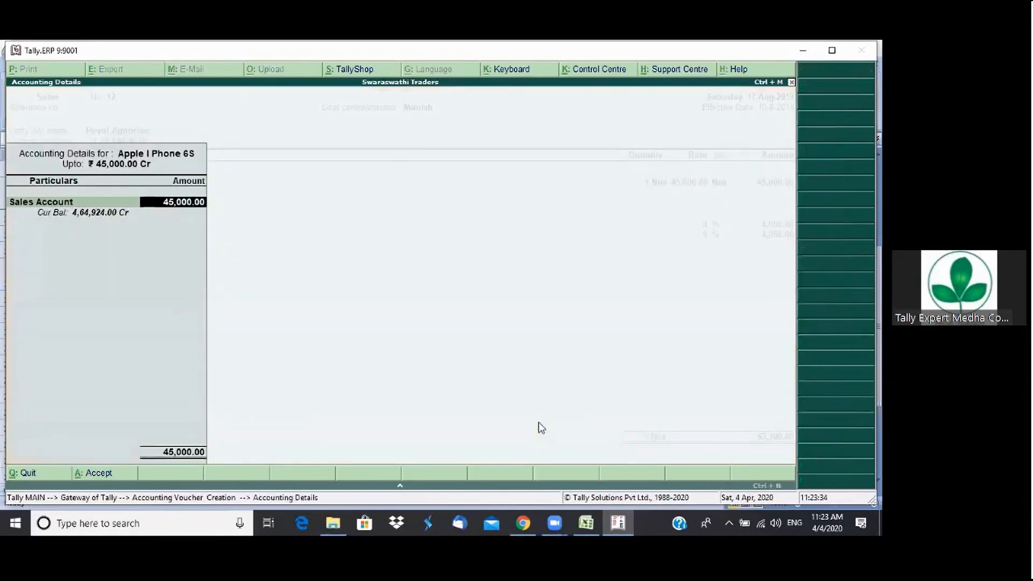
pyautogui.press('Return')
pyautogui.press('Return')
# Add the stock item Voltas 2 Ton with tracking number Not Applicable and godown Main Location
pyautogui.press('Up')
pyautogui.press('Up')
pyautogui.press('Up')
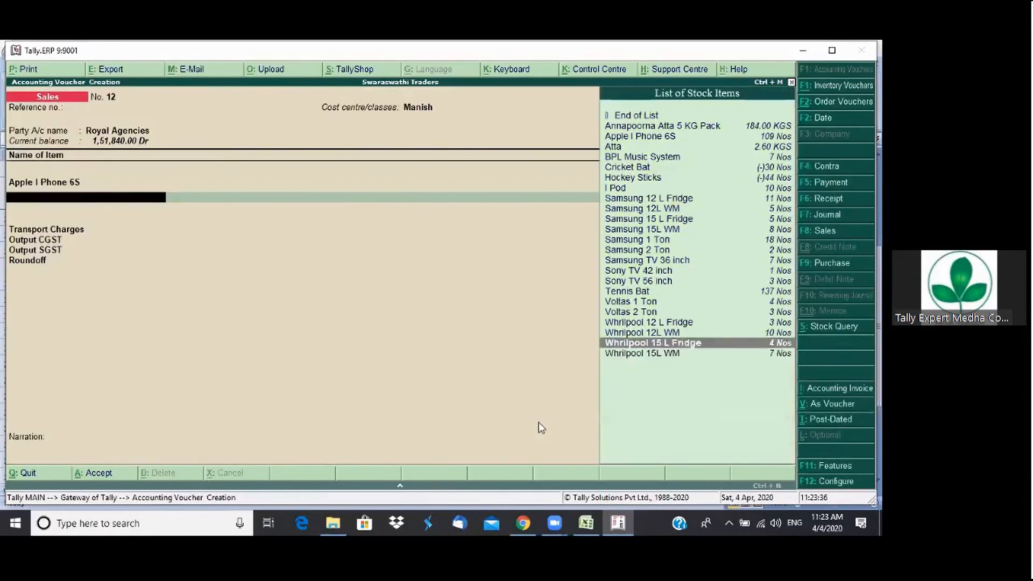
pyautogui.press('Up')
pyautogui.press('Up')
pyautogui.press('Return')
pyautogui.press('Return')
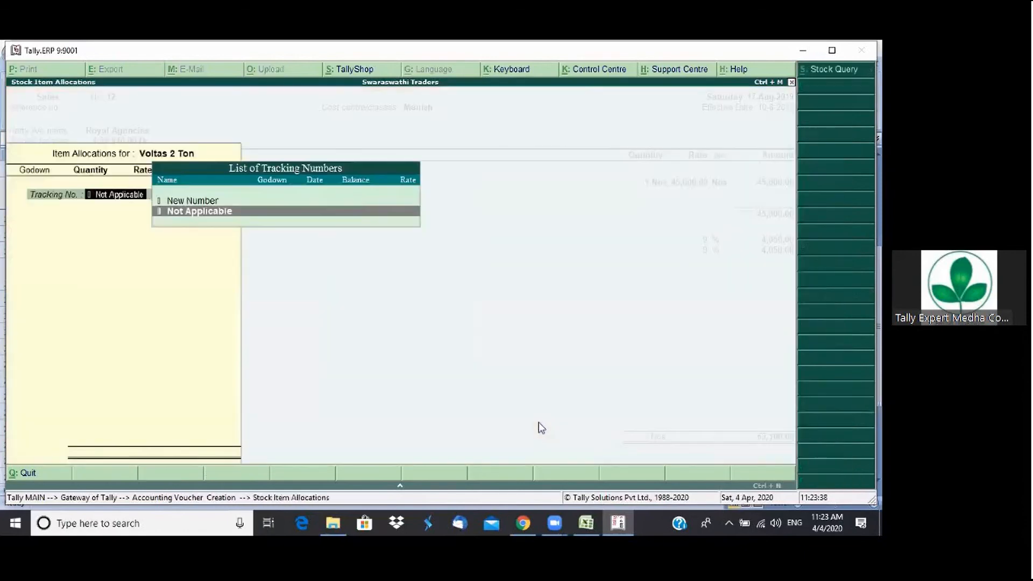
pyautogui.press('Return')
pyautogui.press('Return')
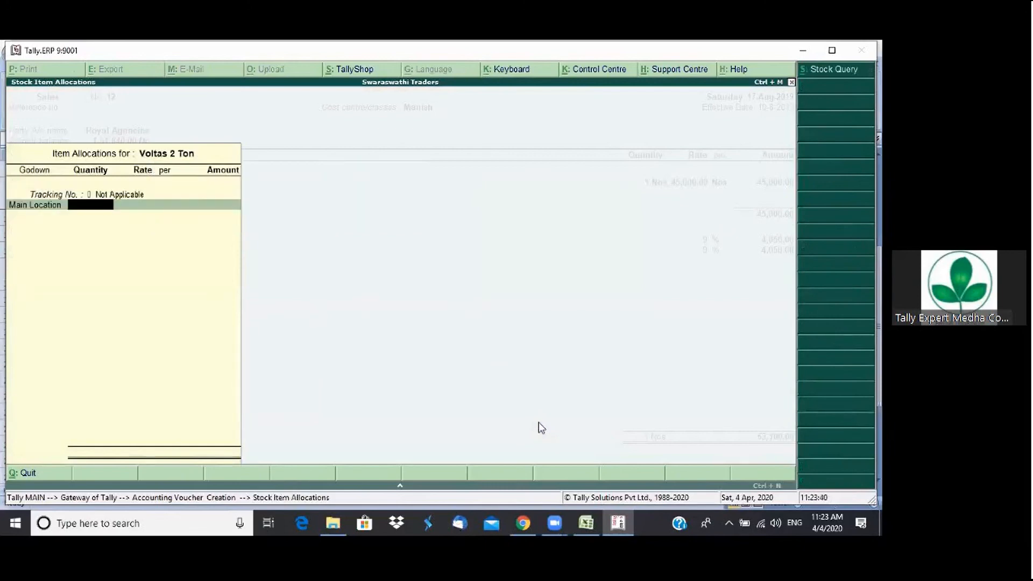
# Set the Voltas 2 Ton quantity to 1 Nos and rate to 24,568, and accept its Sales Account allocation
pyautogui.write('1')
pyautogui.press('Return')
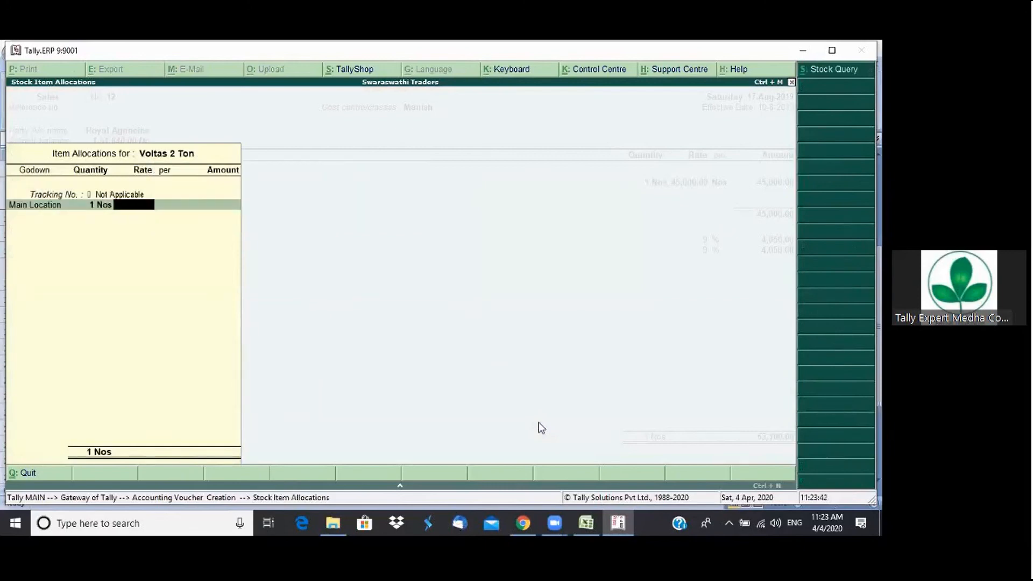
pyautogui.write('4')
pyautogui.write('2')
pyautogui.write('4566')
pyautogui.press('Return')
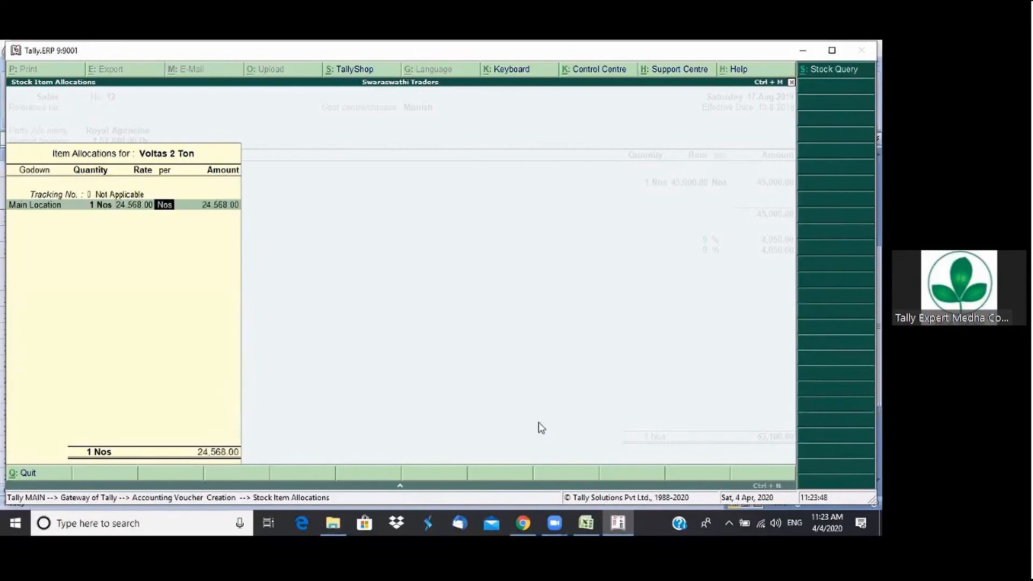
pyautogui.press('Return')
pyautogui.press('Return')
pyautogui.press('Return')
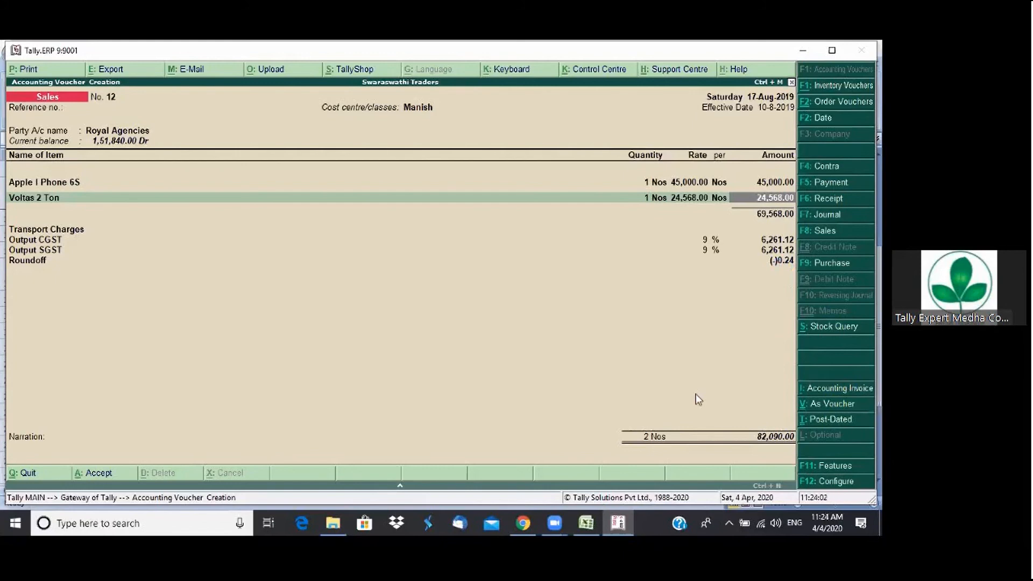
pyautogui.press('Return')
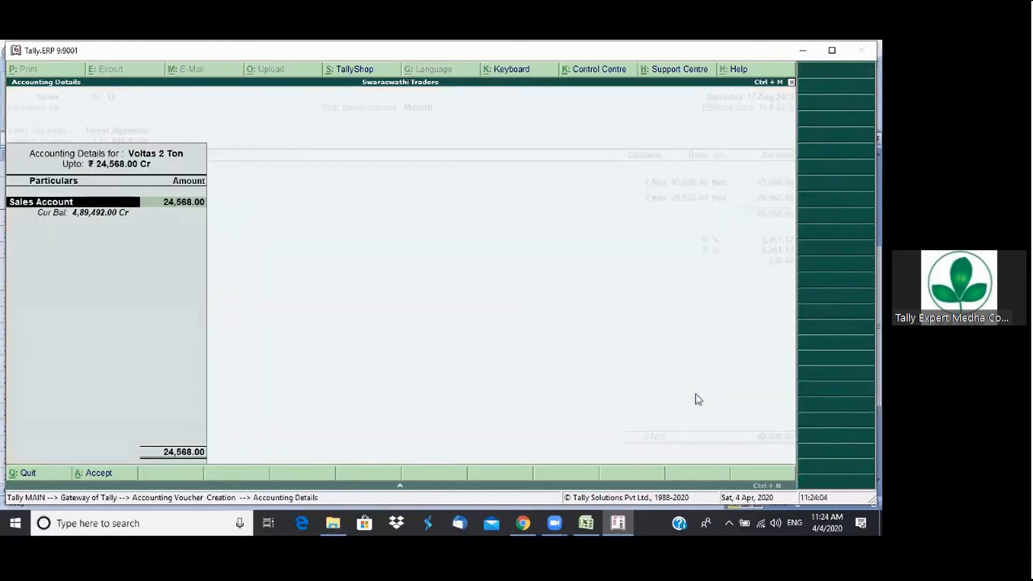
pyautogui.press('Return')
pyautogui.press('Return')
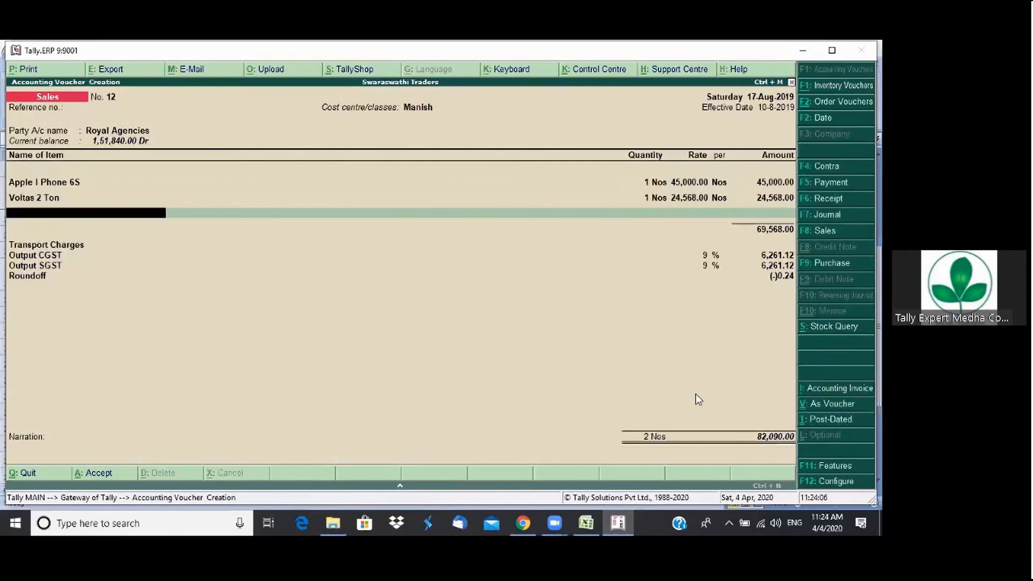
# Add 10 Nos of Hockey Sticks from Main Location at the default rate and accept the Sales Account allocation
pyautogui.write('h')
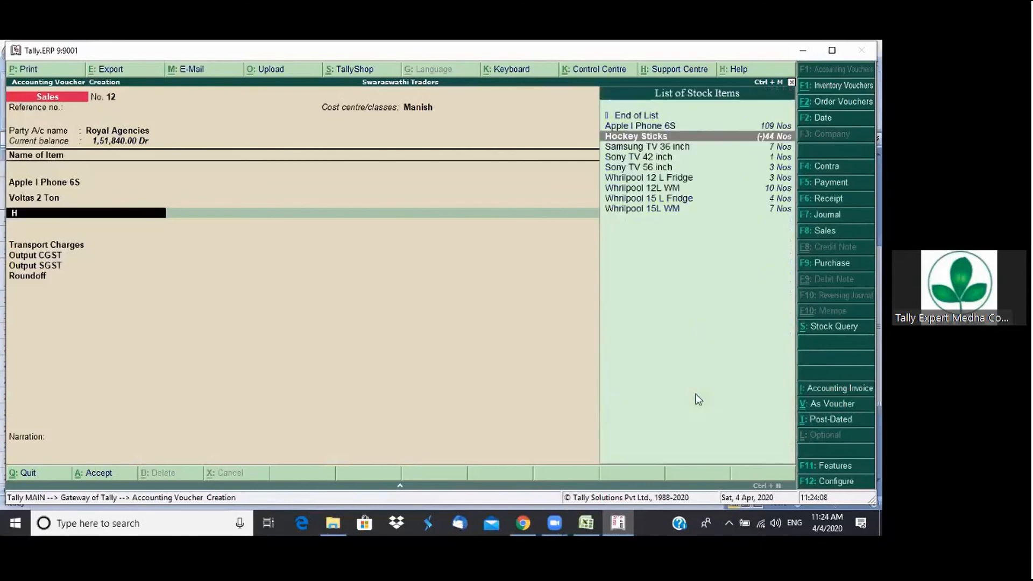
pyautogui.press('Return')
pyautogui.press('Return')
pyautogui.press('Return')
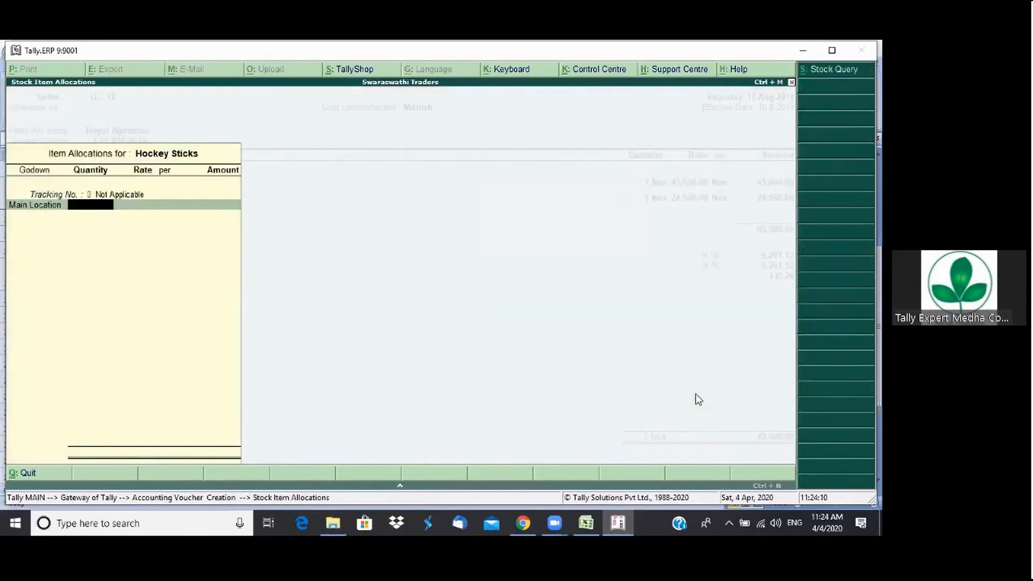
pyautogui.write('10')
pyautogui.press('Return')
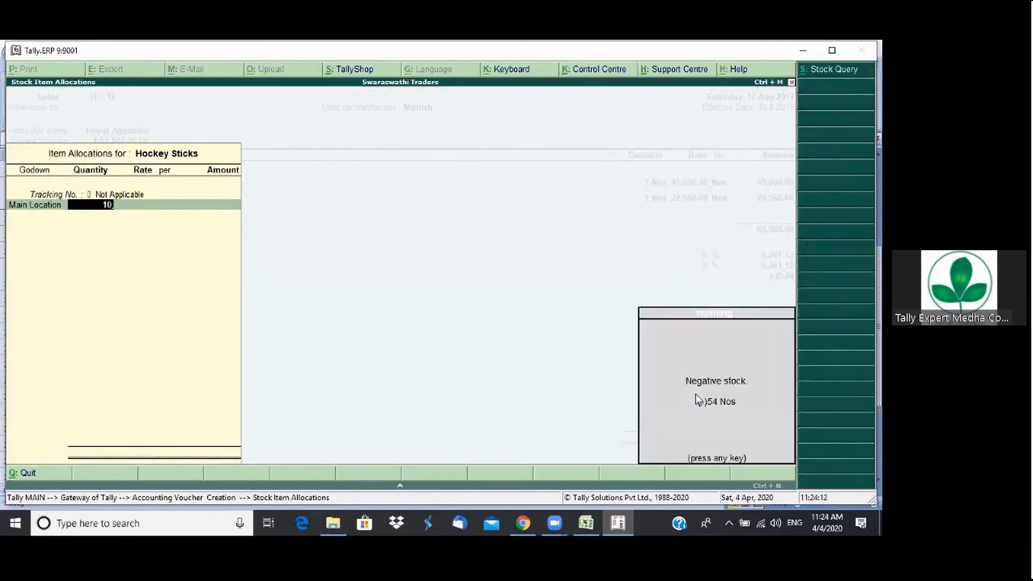
pyautogui.press('Return')
pyautogui.press('Return')
pyautogui.press('Return')
pyautogui.press('Return')
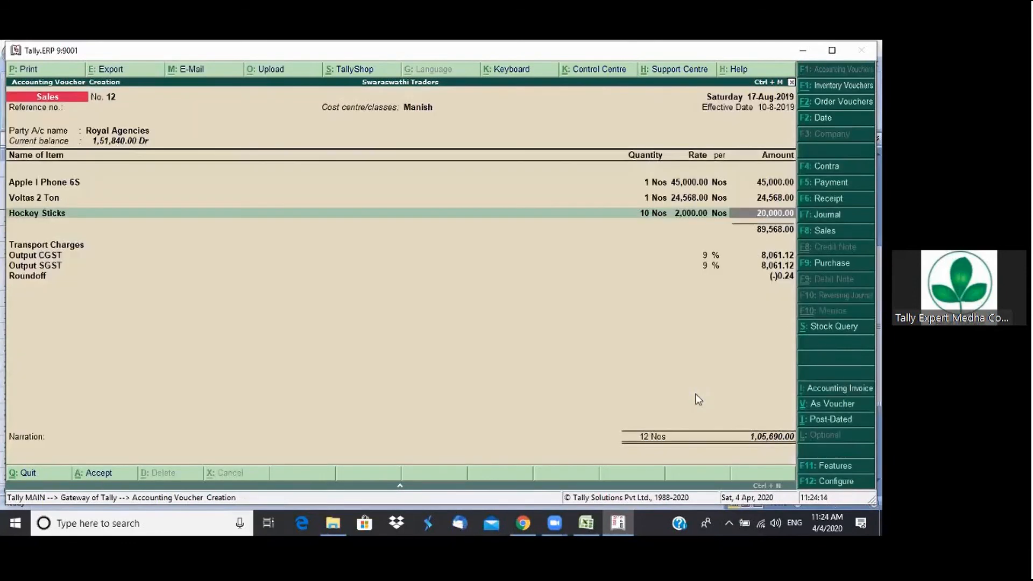
pyautogui.press('Return')
pyautogui.press('Return')
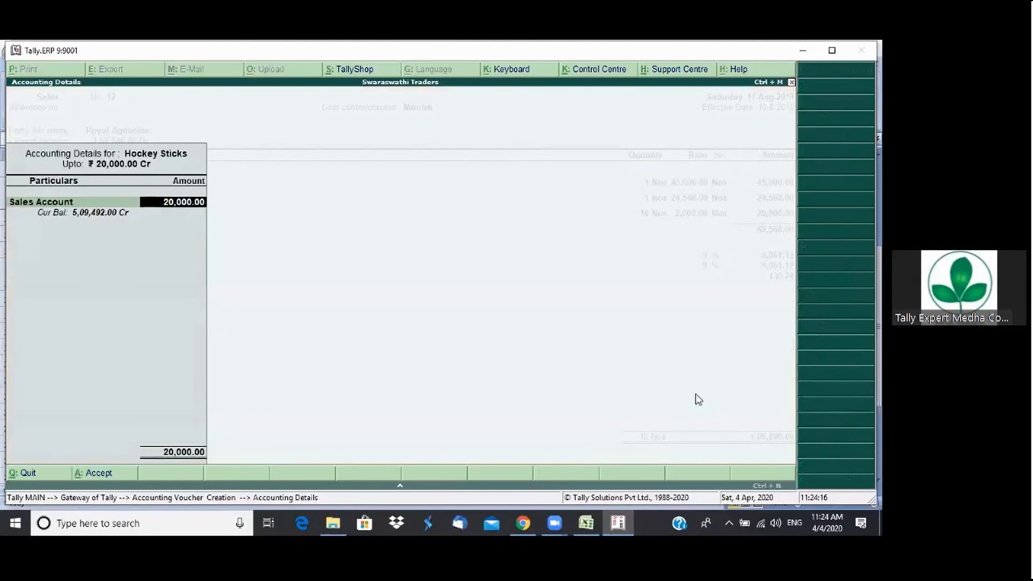
pyautogui.press('Return')
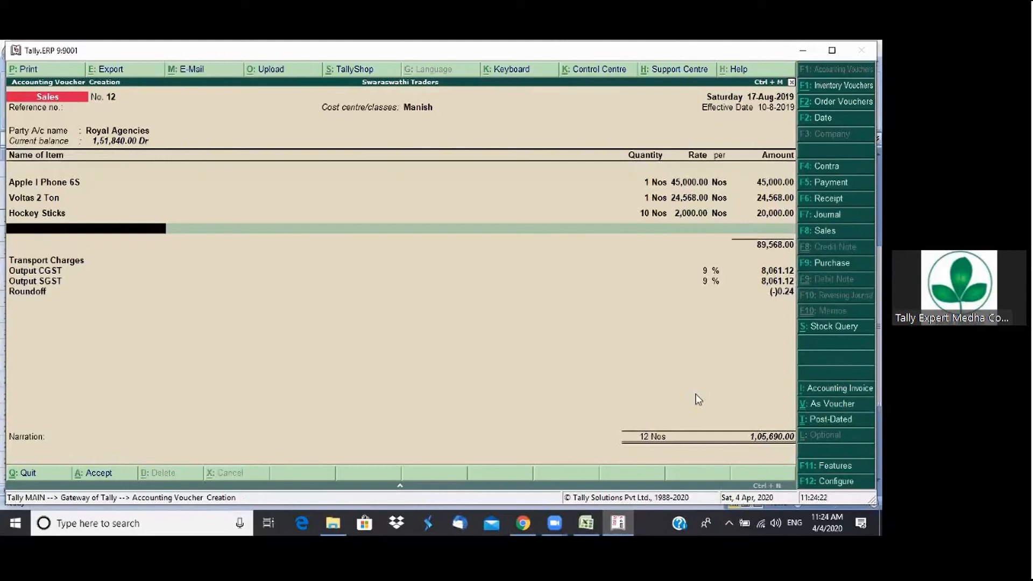
# End the item list and set the Transport Charges amount to 500
pyautogui.press('Return')
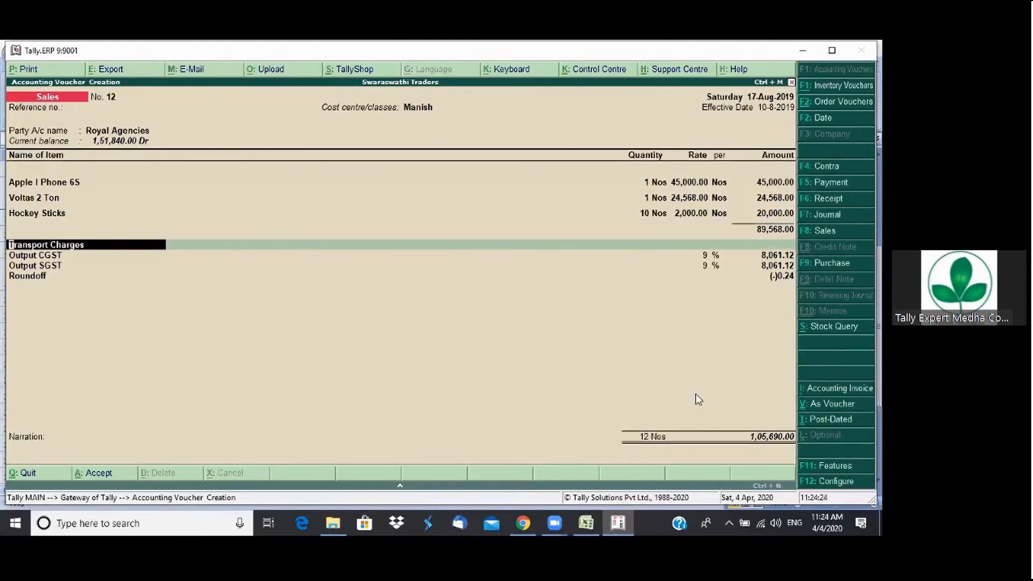
pyautogui.press('Return')
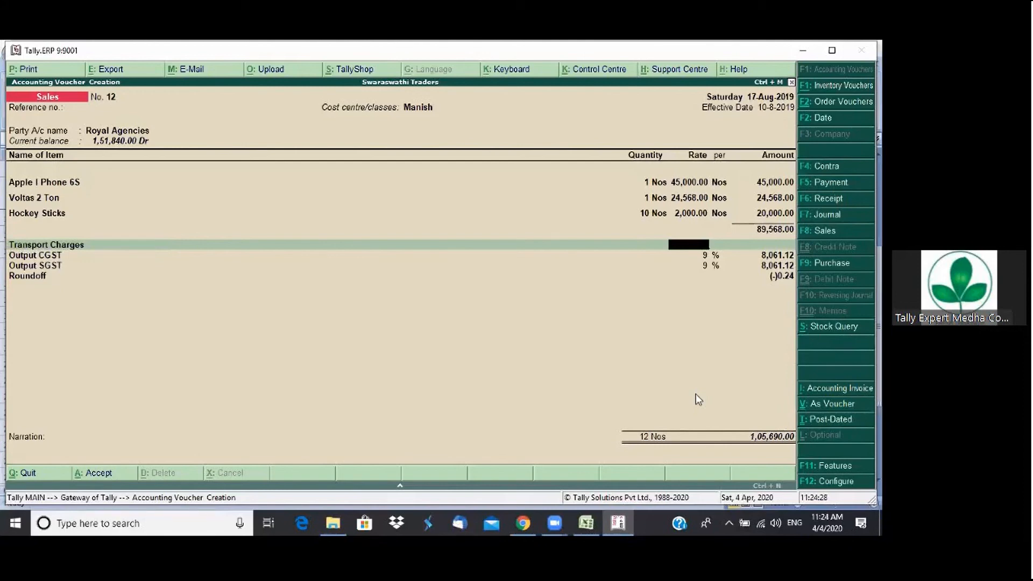
pyautogui.press('Return')
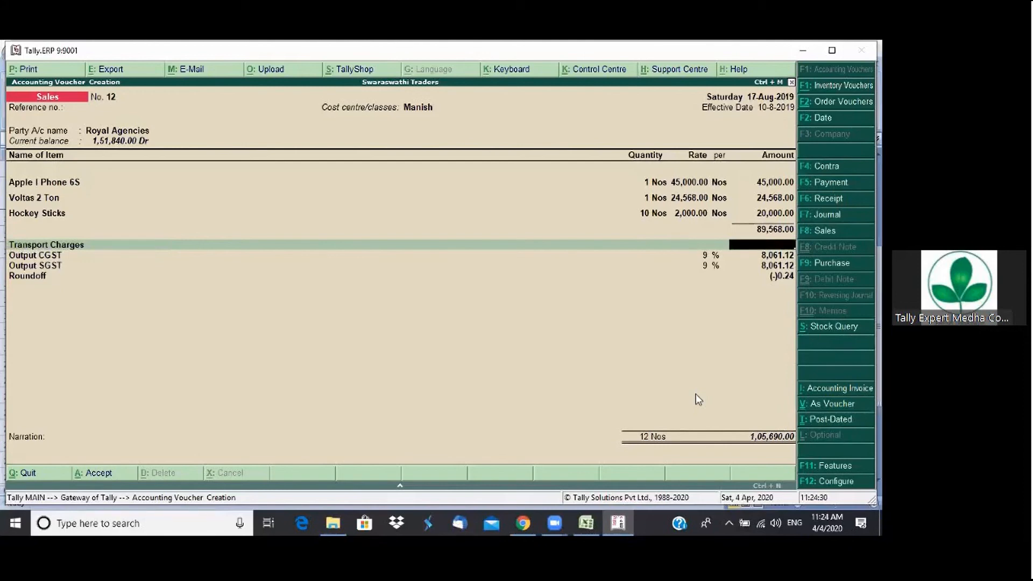
pyautogui.write('500')
pyautogui.press('Return')
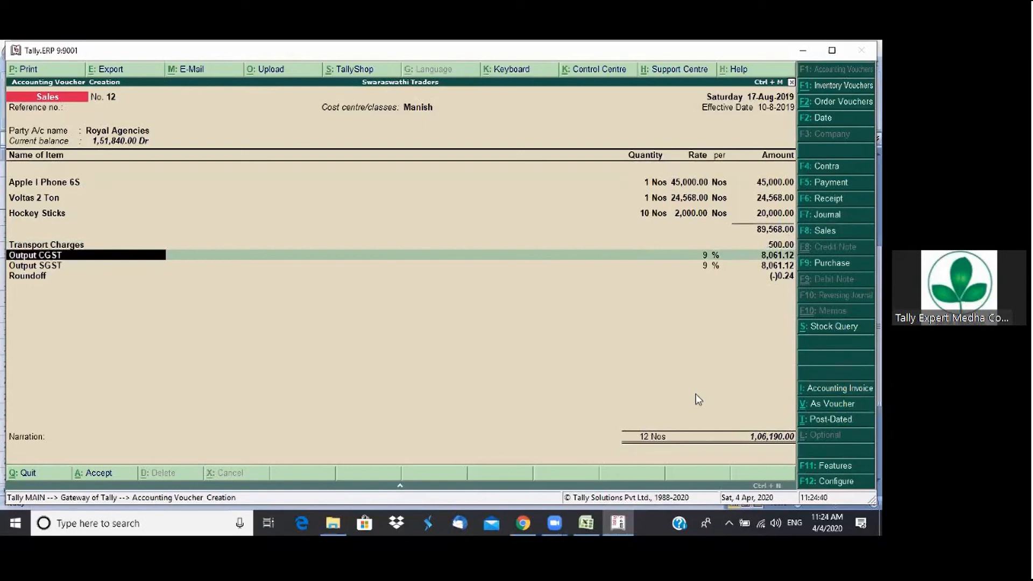
# Accept the Output CGST, Output SGST and Roundoff amounts and keep New Ref as the bill reference type for Royal Agencies
pyautogui.press('Return')
pyautogui.press('Return')
pyautogui.press('Return')
pyautogui.press('Return')
pyautogui.press('Return')
pyautogui.press('Return')
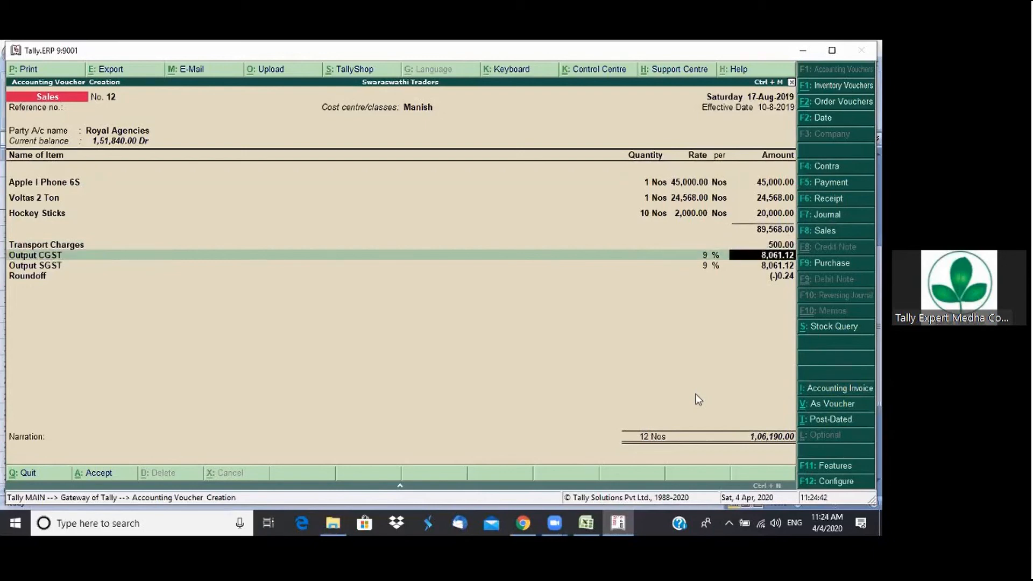
pyautogui.press('Return')
pyautogui.press('Return')
pyautogui.press('Return')
pyautogui.press('Return')
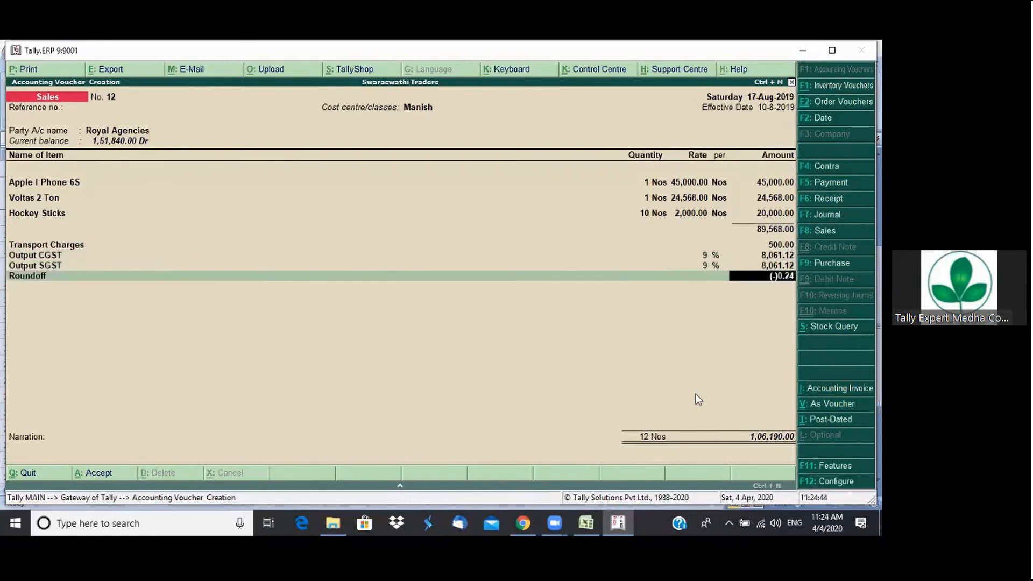
pyautogui.press('Return')
pyautogui.press('Return')
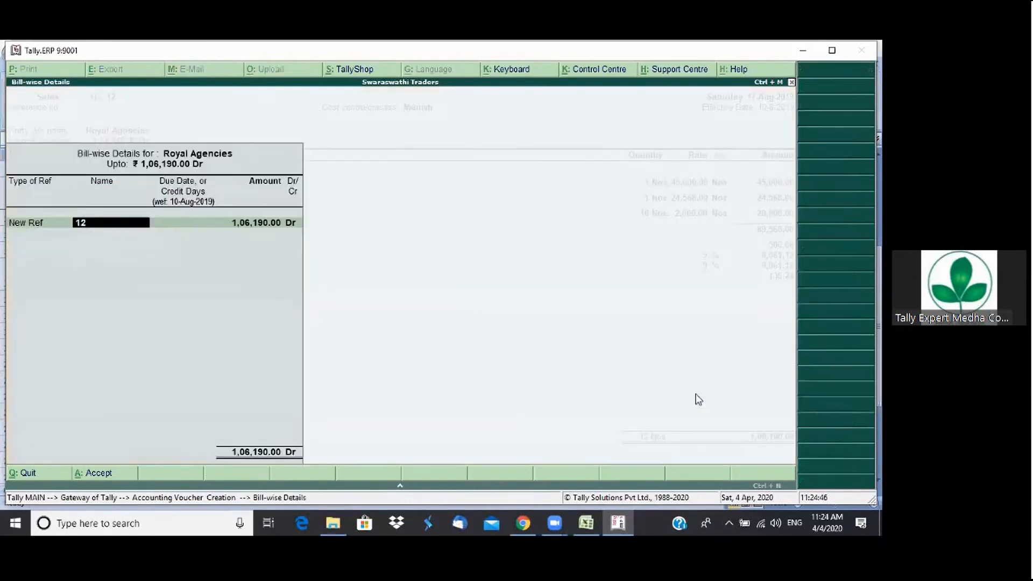
# Set a 10-day credit period on Royal Agencies' new bill reference 12, save the Sales voucher and leave voucher entry
pyautogui.press('Return')
pyautogui.write('10')
pyautogui.press('Return')
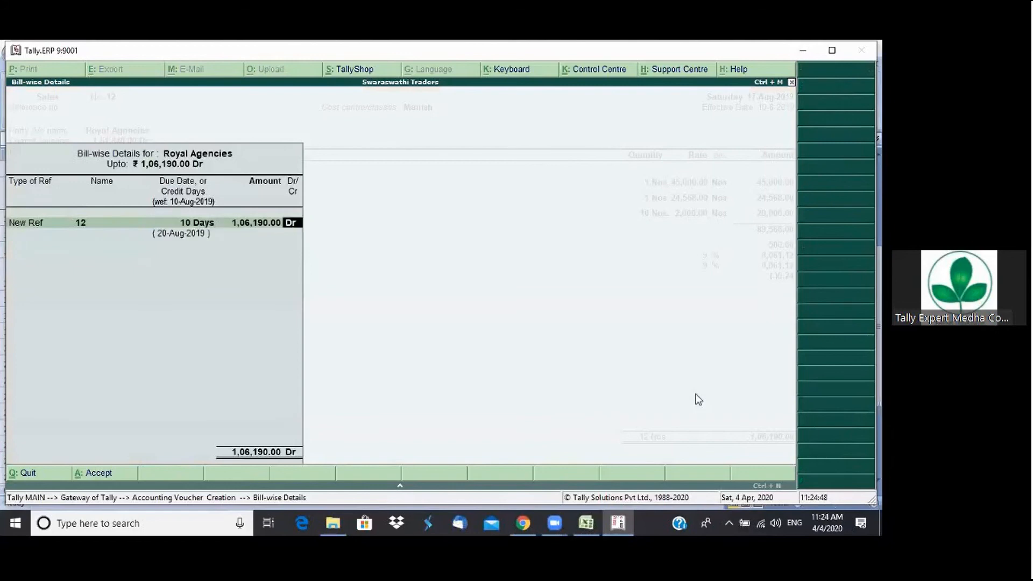
pyautogui.press('Return')
pyautogui.press('Return')
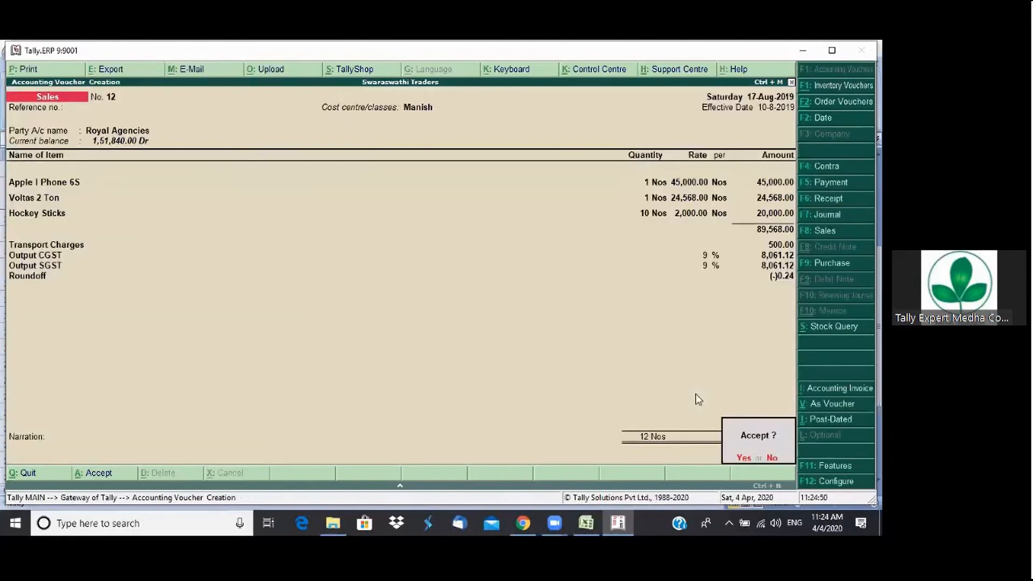
pyautogui.press('Return')
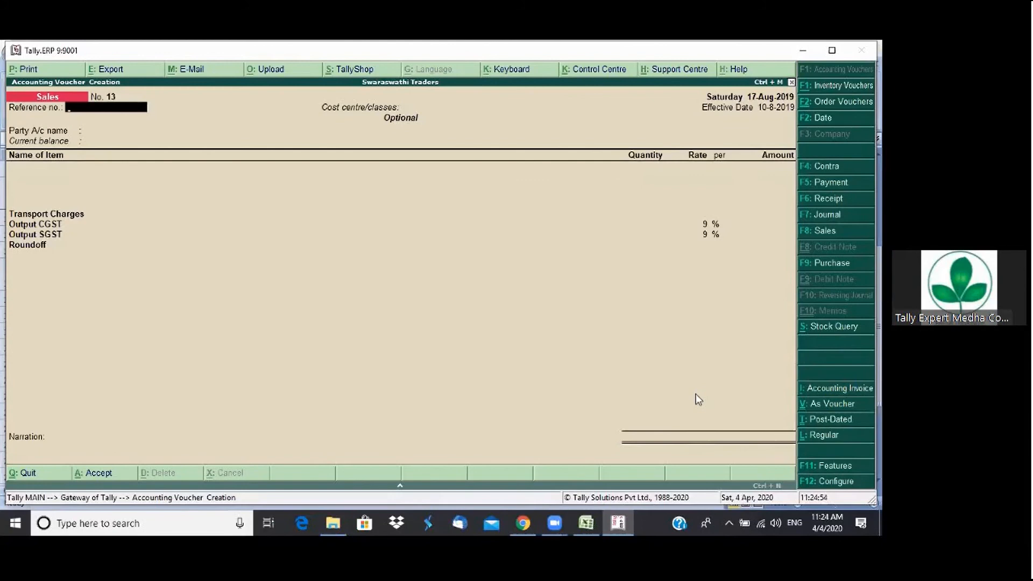
pyautogui.press('Escape')
pyautogui.press('Return')
# Alter the Sales voucher type so that making it 'Optional' by default is set to No, and save it
pyautogui.write('a')
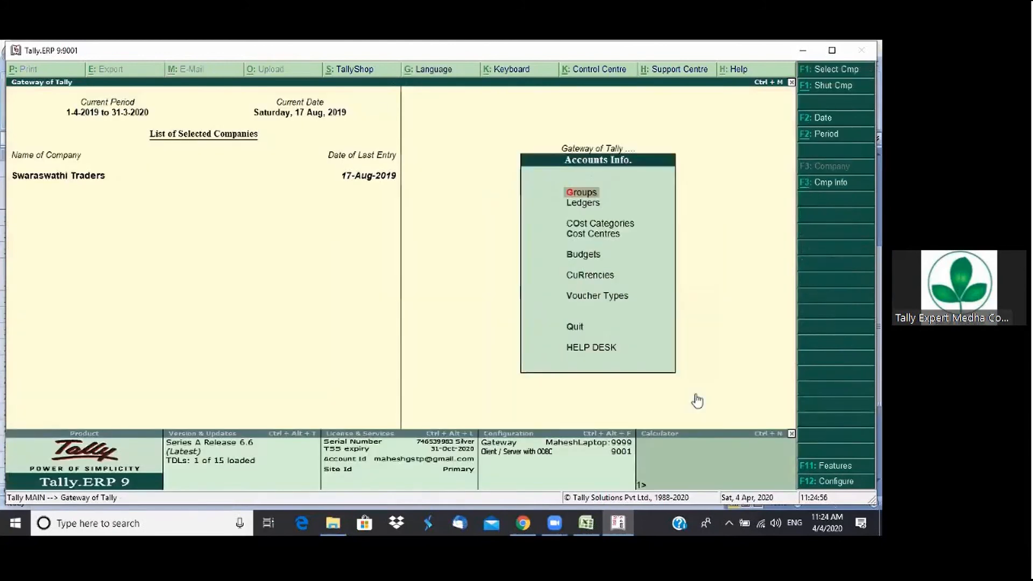
pyautogui.write('vls')
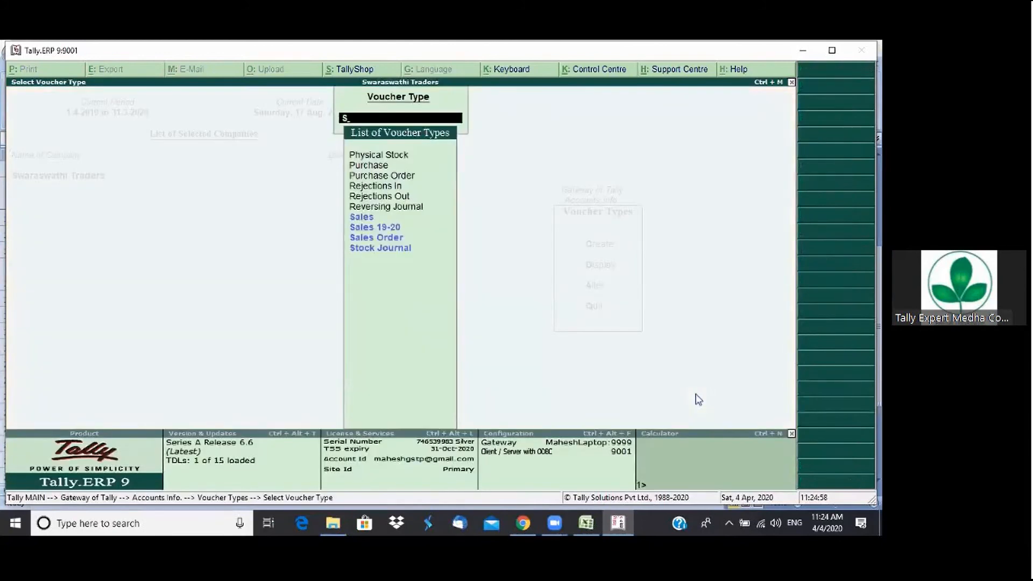
pyautogui.press('Down')
pyautogui.press('Return')
pyautogui.press('Return')
pyautogui.press('Return')
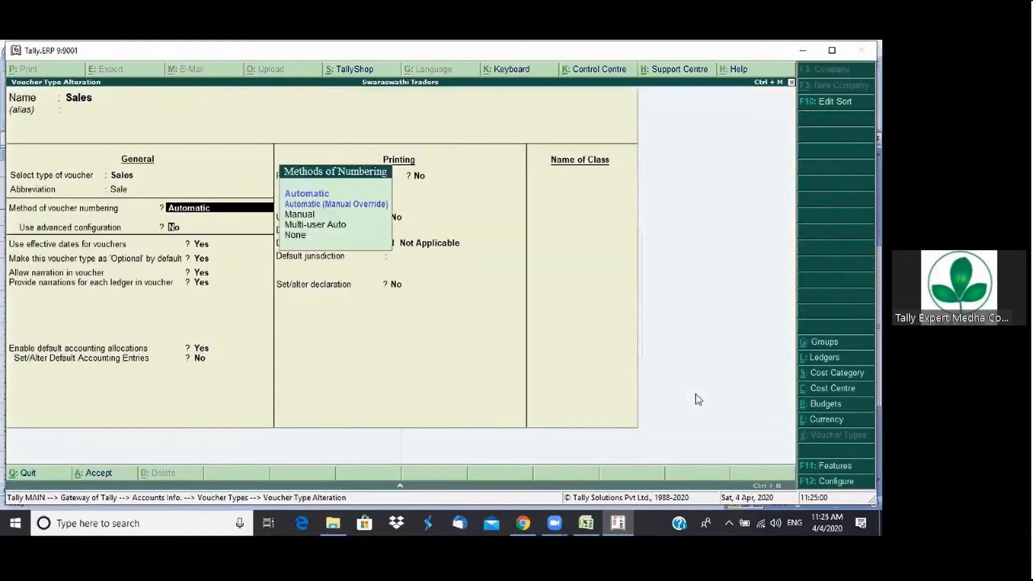
pyautogui.press('Return')
pyautogui.press('Return')
pyautogui.press('Return')
pyautogui.write('n')
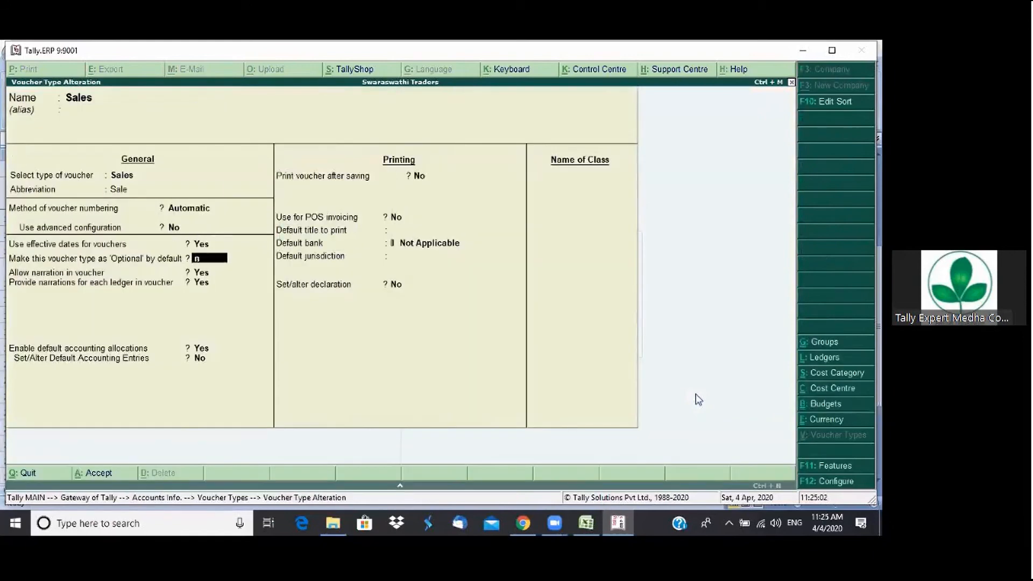
pyautogui.hotkey('ctrl', 'a')
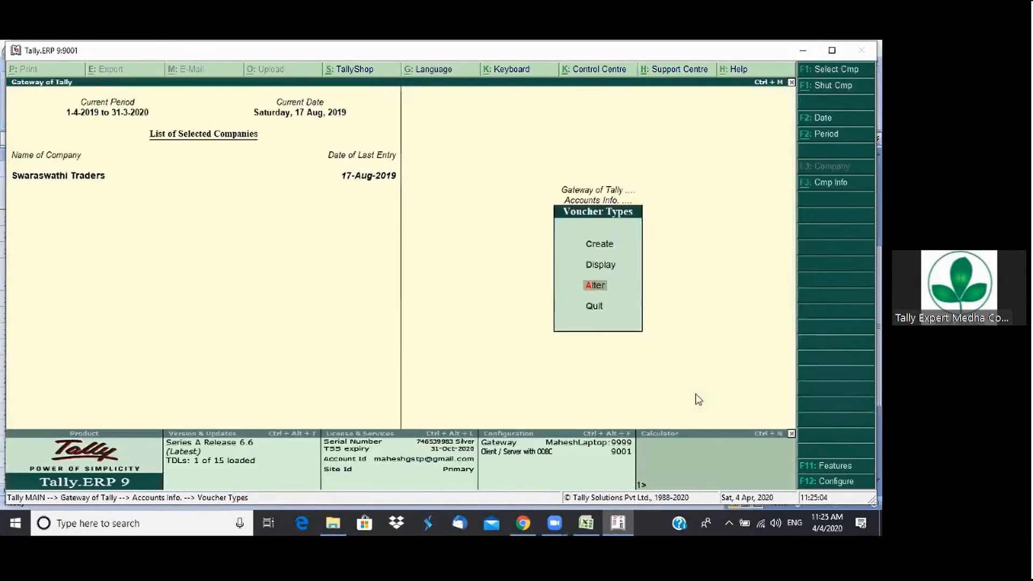
pyautogui.press('Escape')
pyautogui.press('Escape')
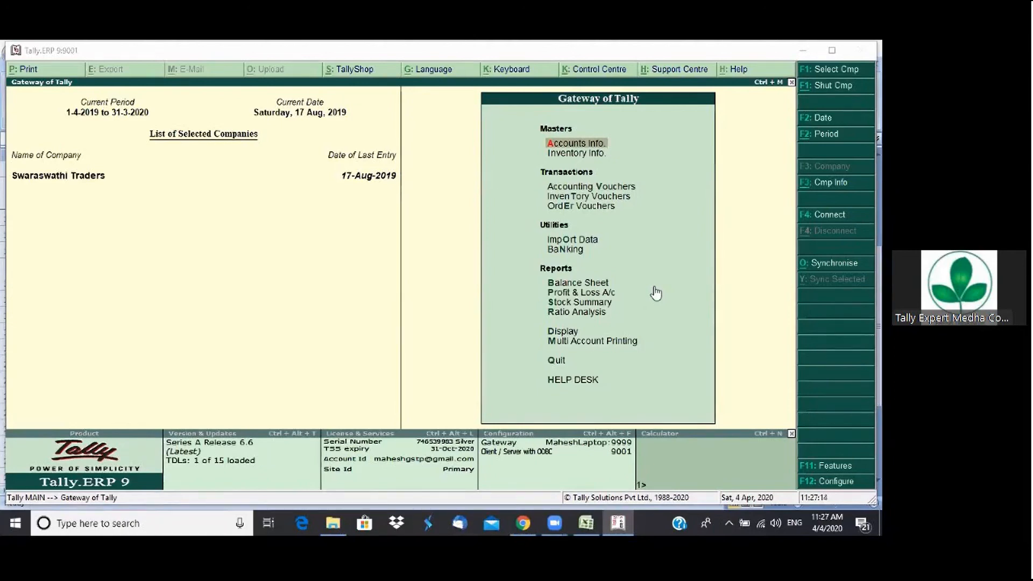
# Review Sales voucher no. 12 for Royal Agencies from the Day Book of 17-Aug-2019 and close it
pyautogui.press('b')
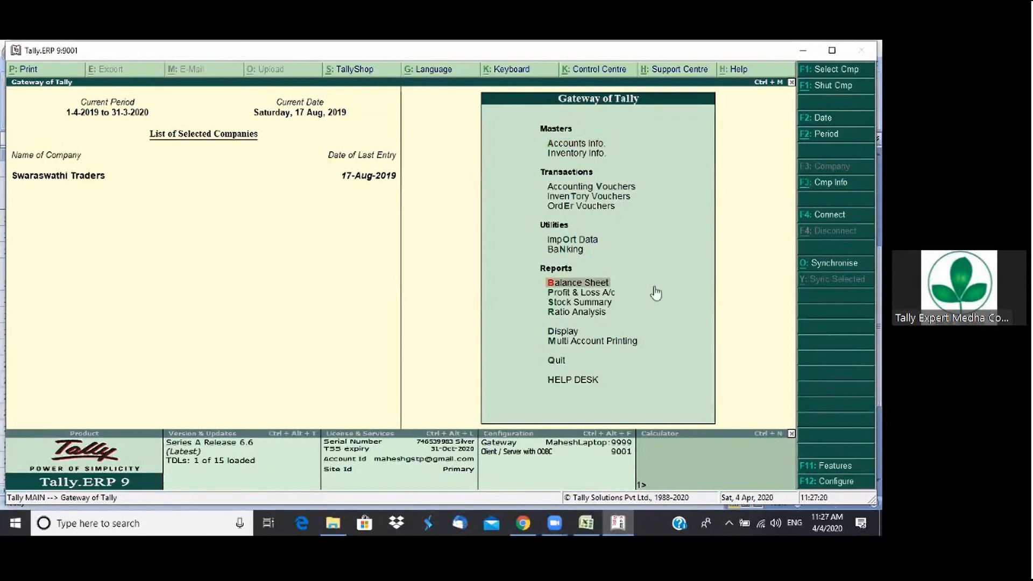
pyautogui.press('d')
pyautogui.press('d')
pyautogui.press('Down')
pyautogui.press('Down')
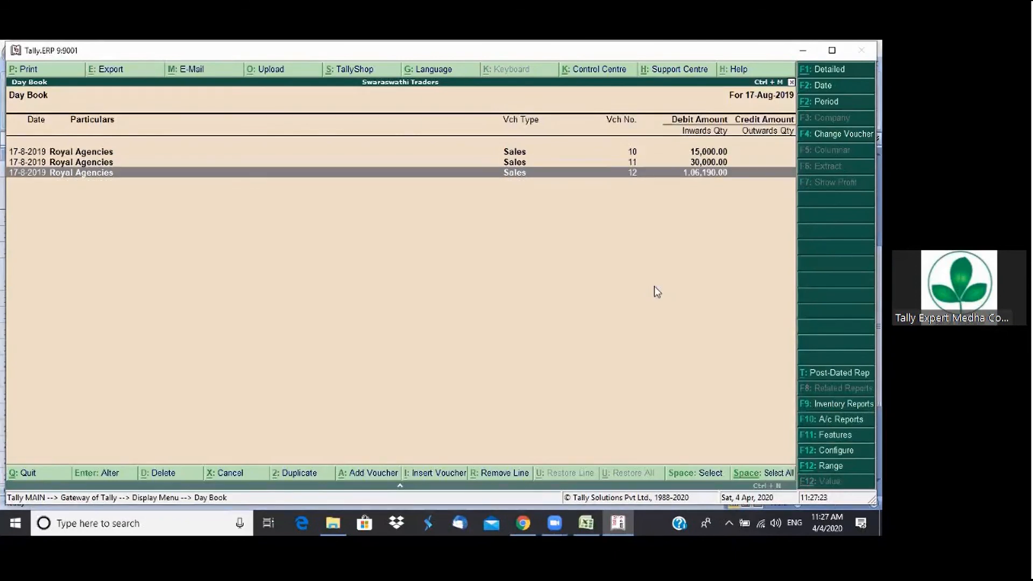
pyautogui.press('Return')
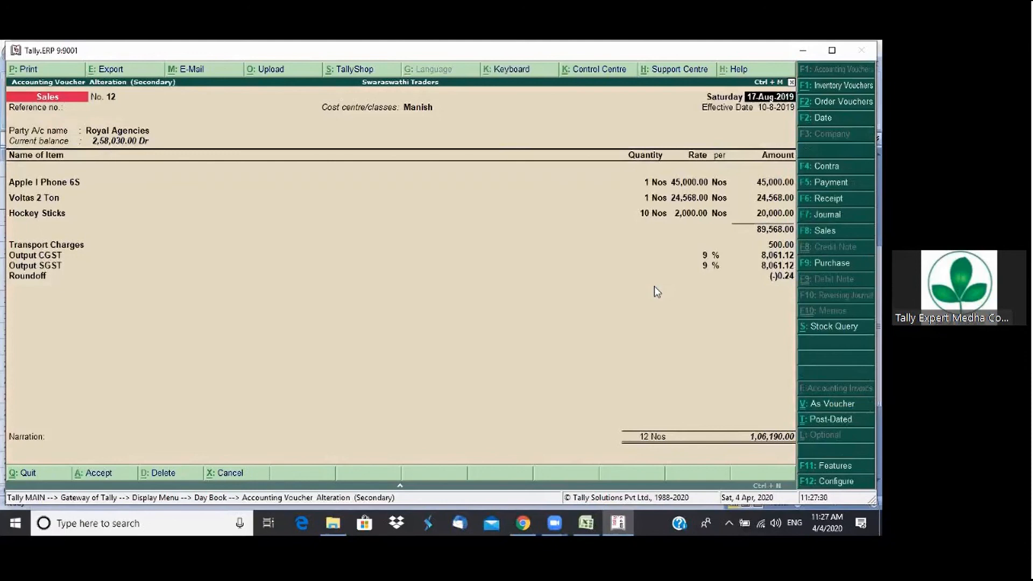
pyautogui.press('Escape')
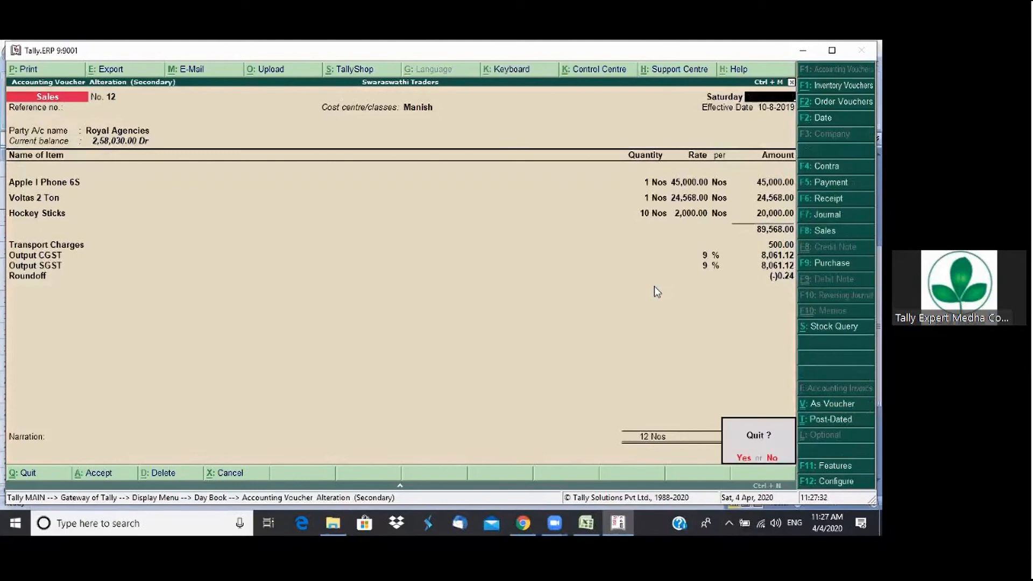
pyautogui.press('y')
pyautogui.press('Escape')
pyautogui.press('Escape')
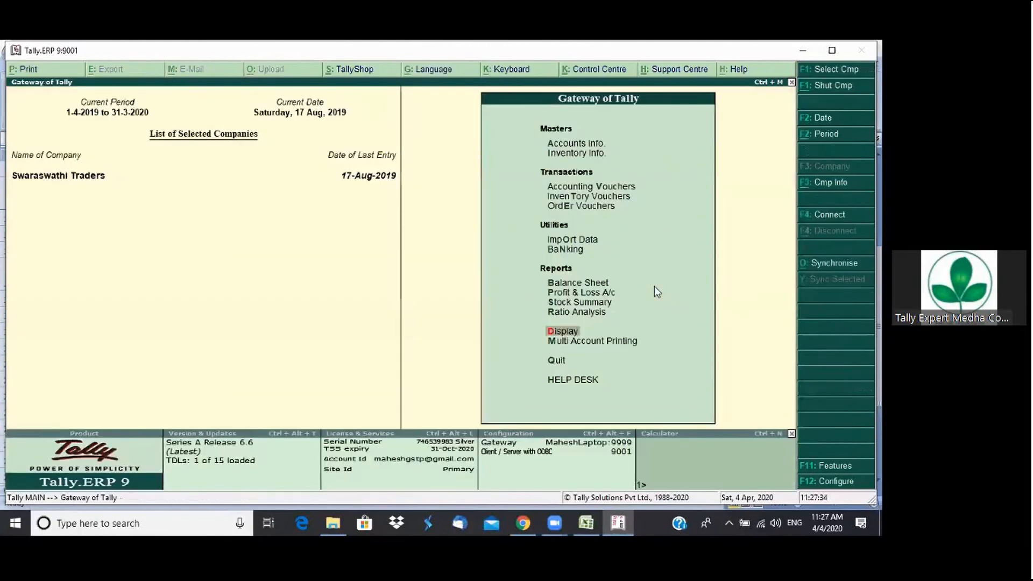
# Check whether a new Sales voucher is marked Optional, and close it without making an entry
pyautogui.press('v')
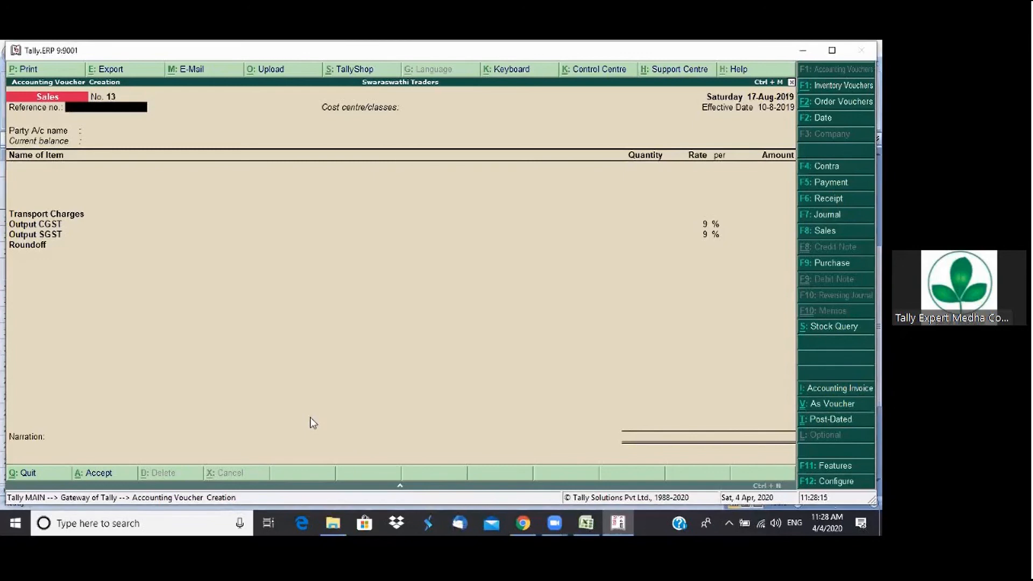
pyautogui.press('Escape')
pyautogui.press('Escape')
pyautogui.press('n')
# Check the Sales vouchers listed in the Day Book for 17-Aug-2019 and return to the Gateway of Tally
pyautogui.press('d')
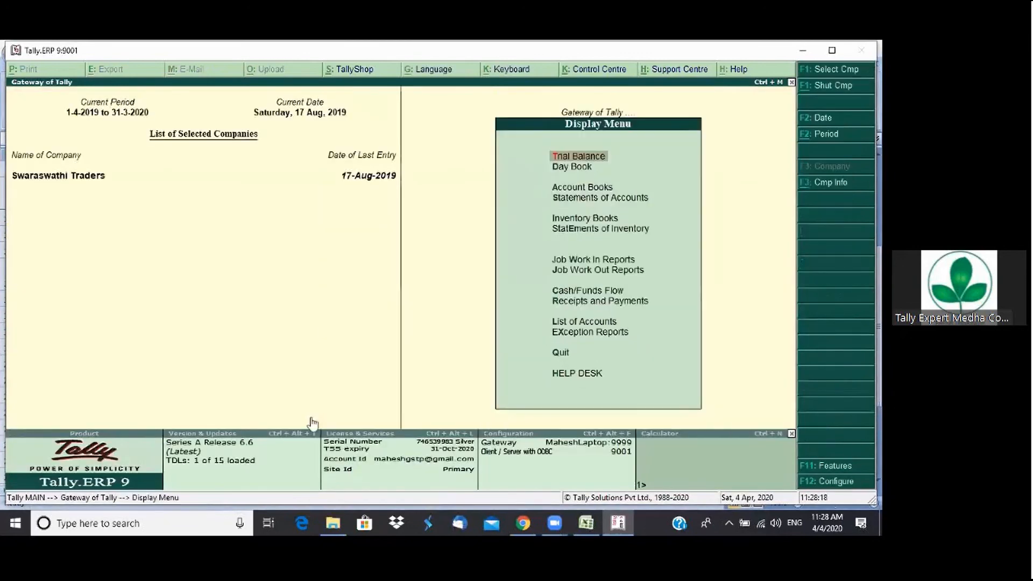
pyautogui.press('a')
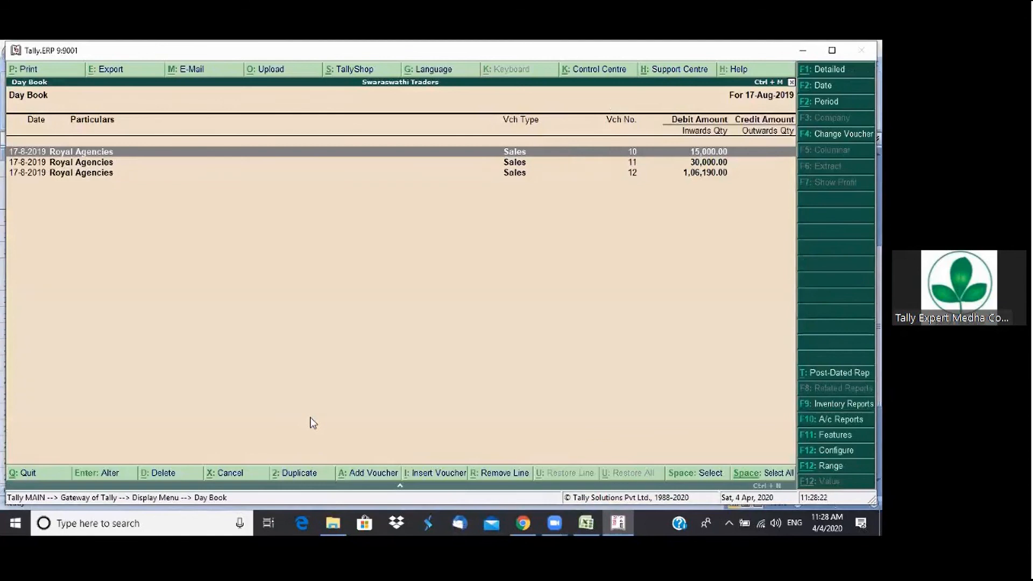
pyautogui.press('Escape')
pyautogui.press('Escape')
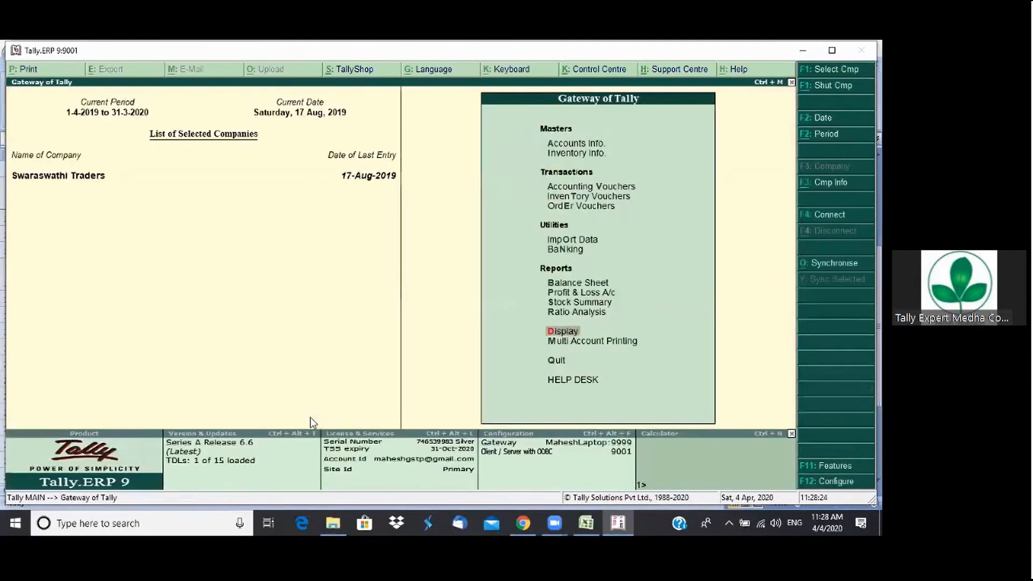
# Look through the Exception Reports for a report of optional vouchers
pyautogui.press('Return')
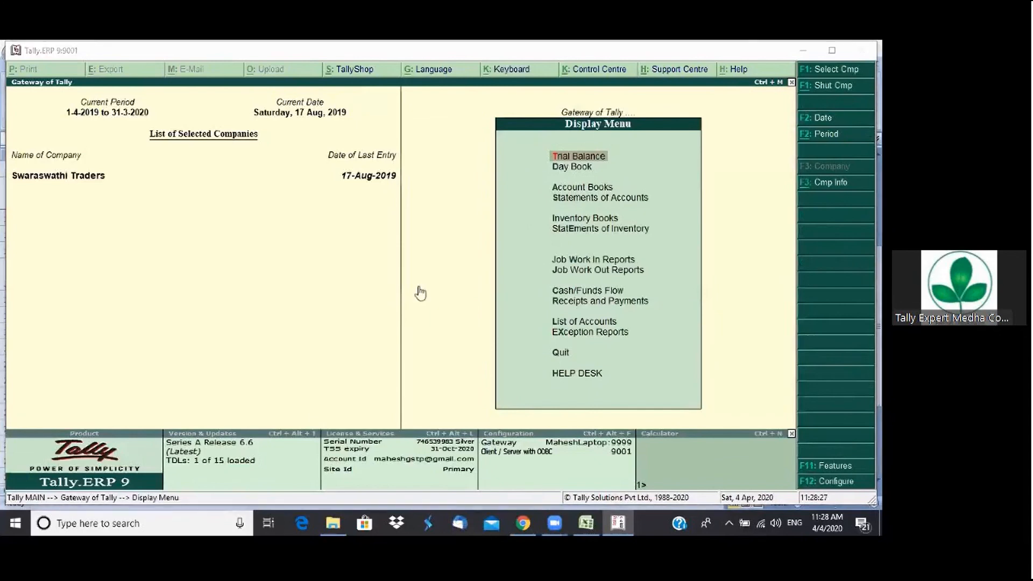
pyautogui.click(599, 341)
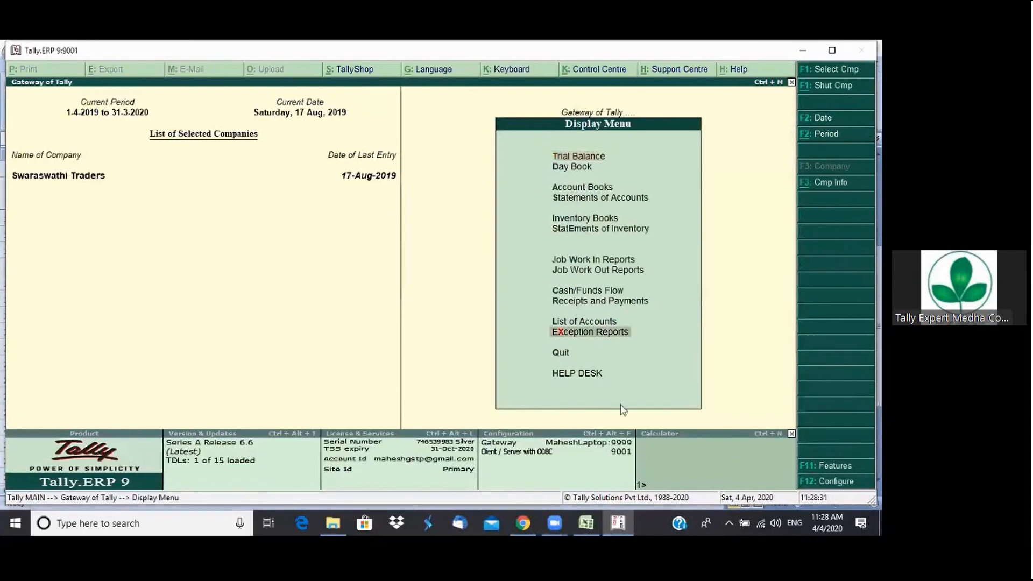
pyautogui.press('Return')
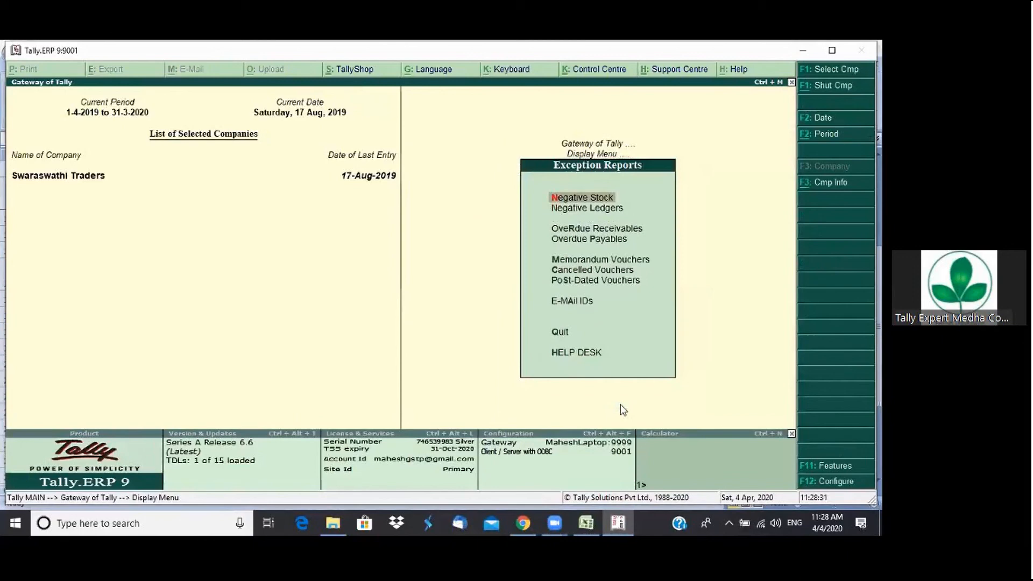
pyautogui.press('p')
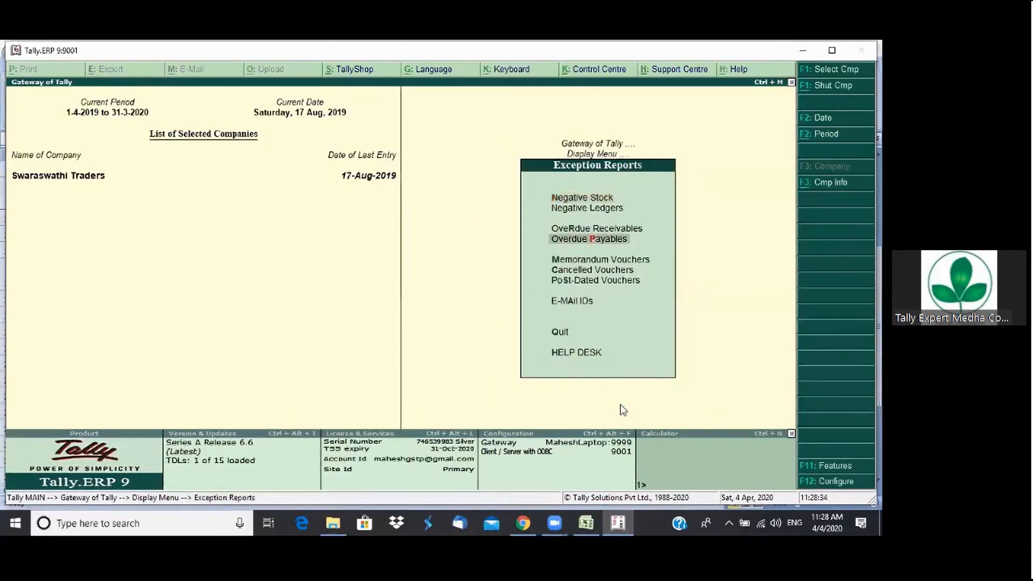
pyautogui.press('Down')
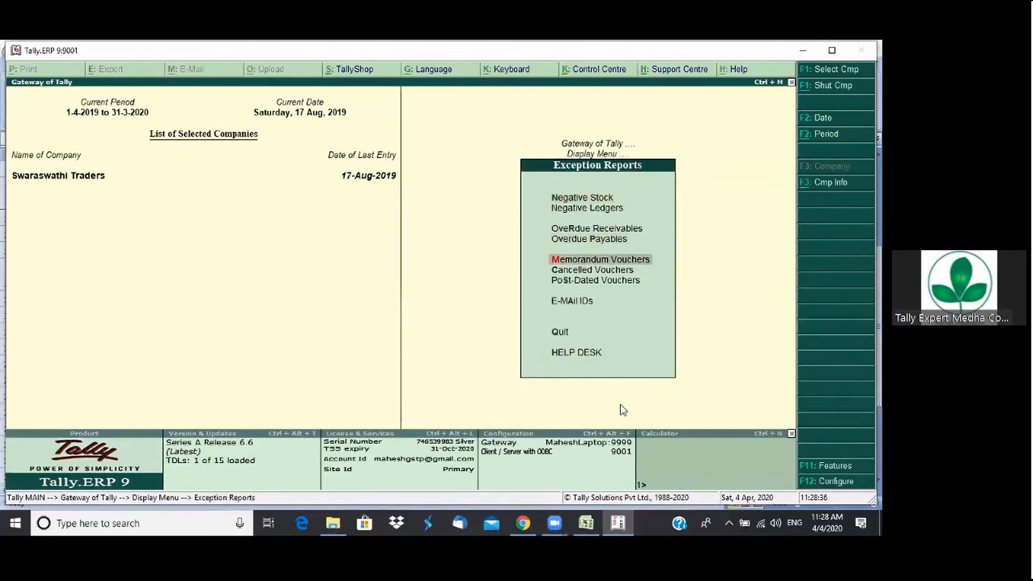
pyautogui.press('Down')
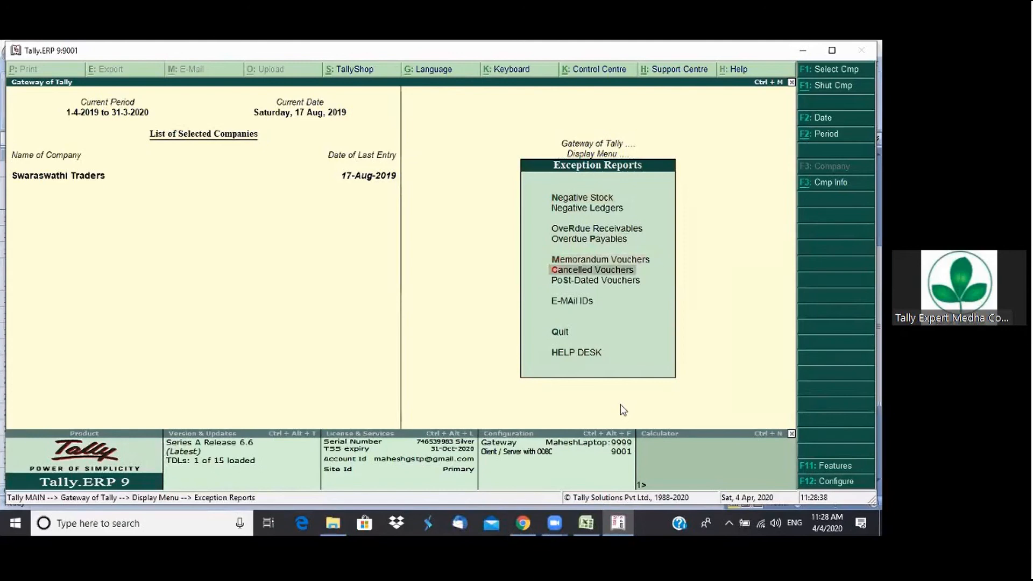
pyautogui.press('Up')
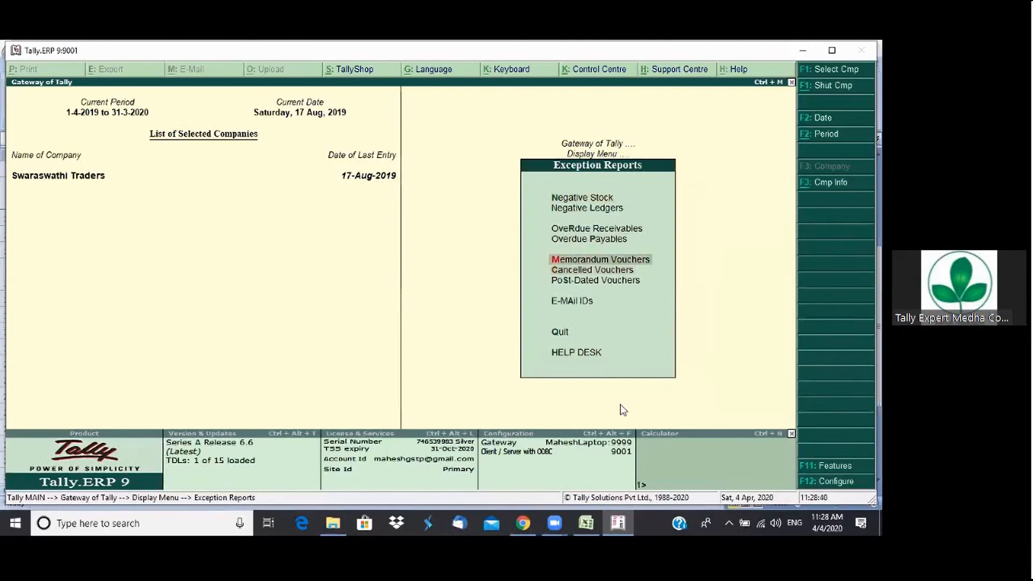
pyautogui.press('Down')
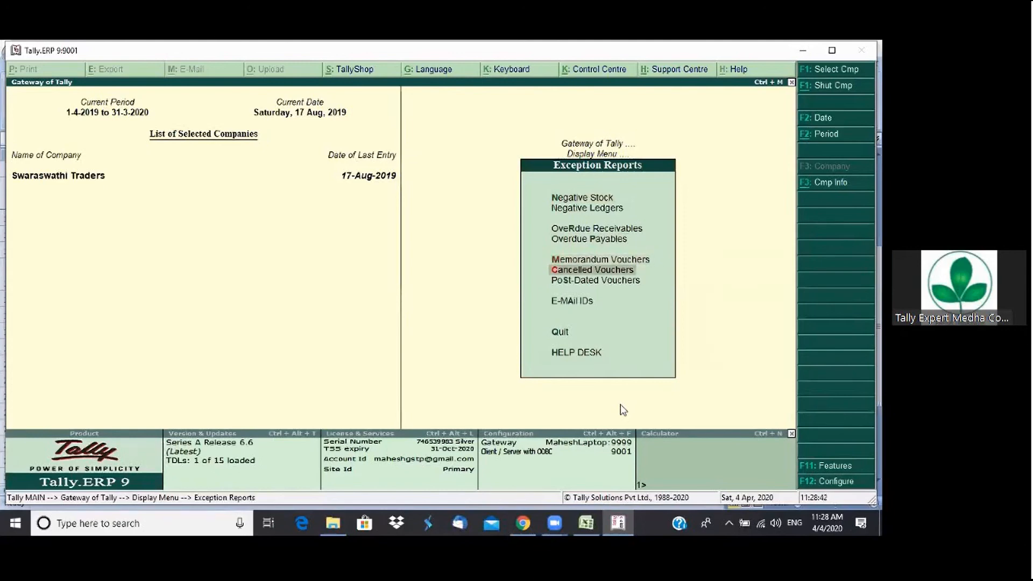
pyautogui.press('Up')
pyautogui.press('Up')
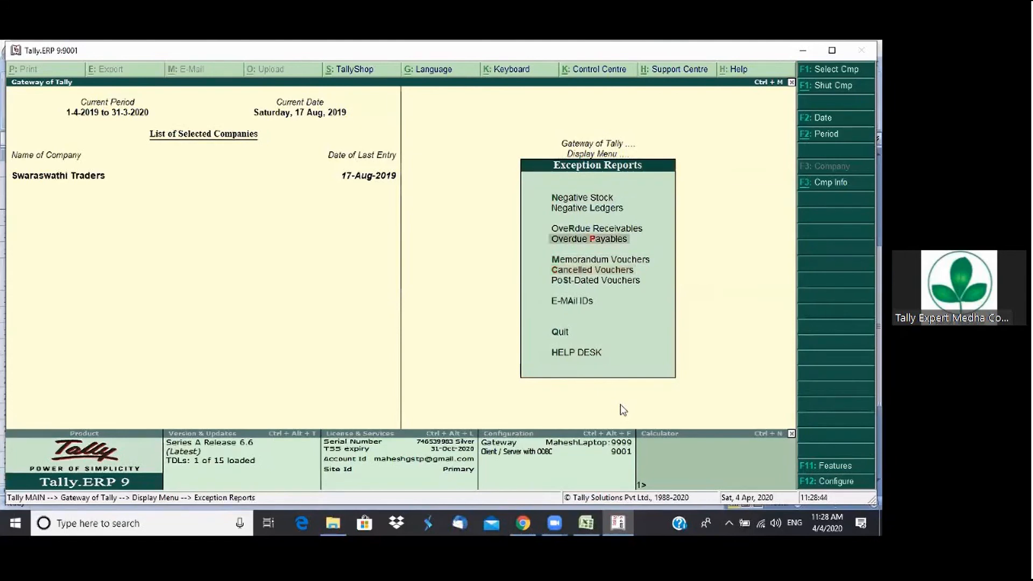
# Set 'Use reversing journals and optional vouchers' to Yes in the company's Accounting Features and save
pyautogui.click(848, 467)
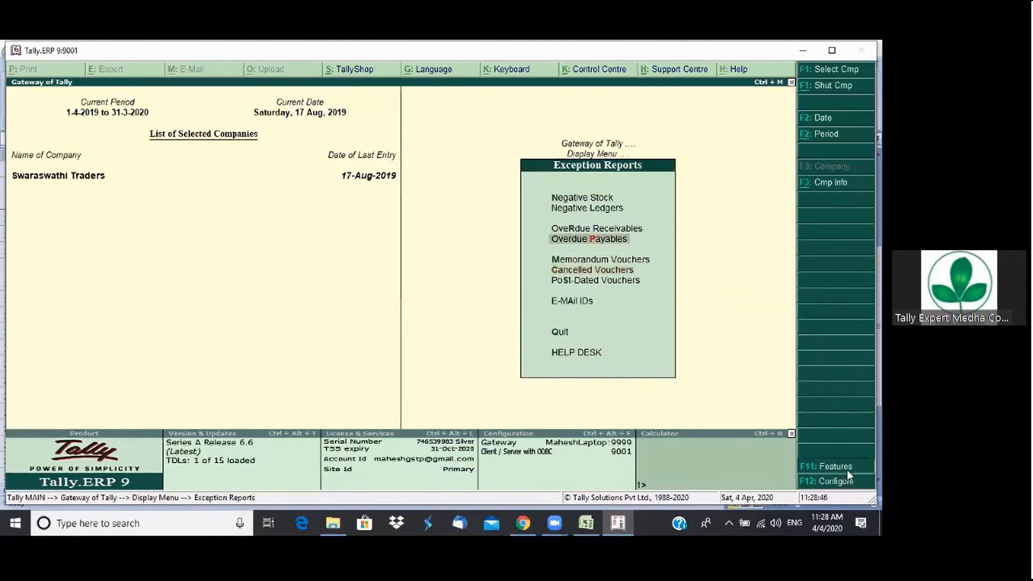
pyautogui.press('Return')
pyautogui.click(688, 259)
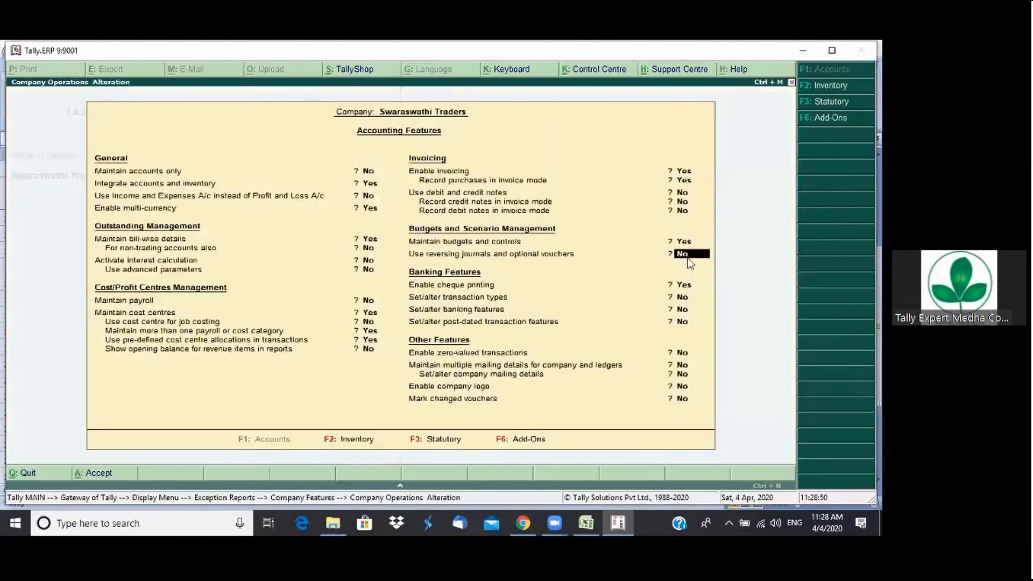
pyautogui.write('y')
pyautogui.press('Return')
pyautogui.hotkey('ctrl', 'a')
pyautogui.press('Escape')
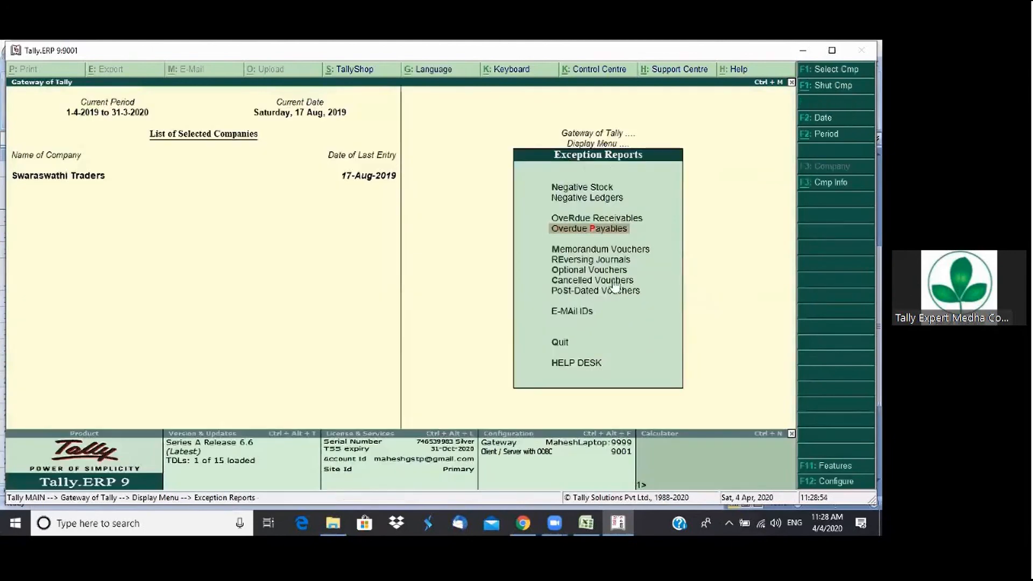
# View the list of all optional vouchers in the Exception Reports and return to the Display Menu
pyautogui.click(581, 271)
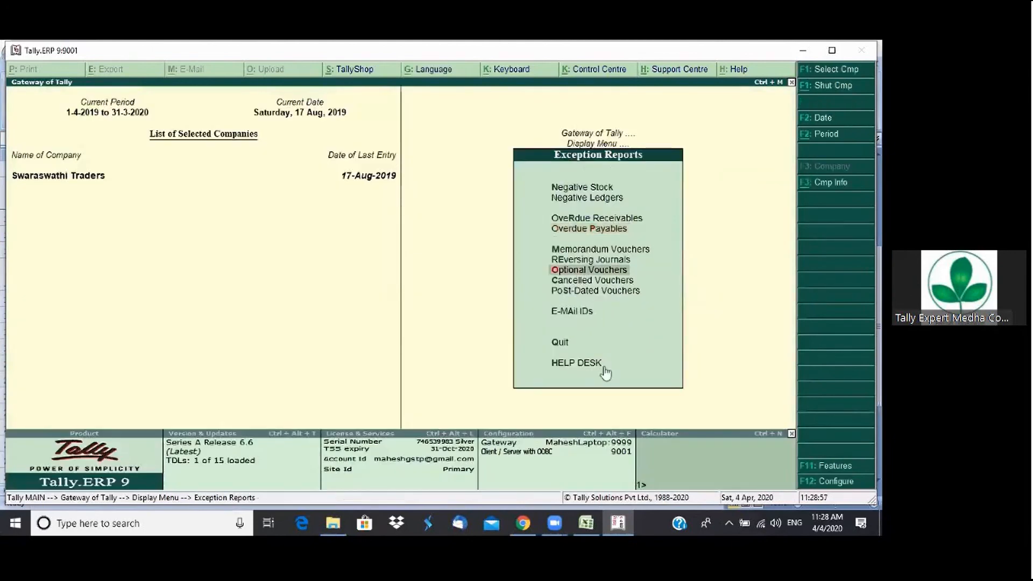
pyautogui.press('Return')
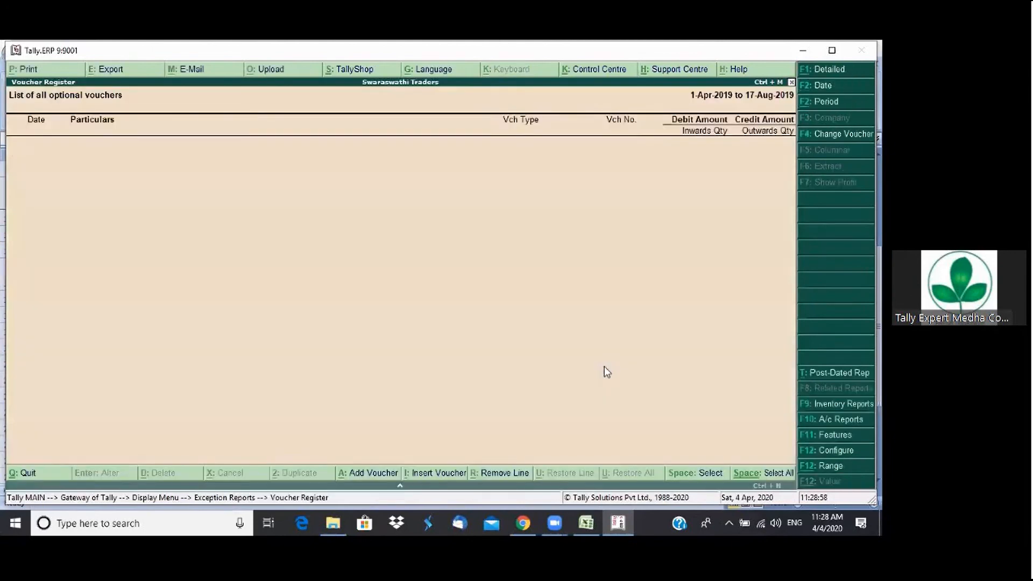
pyautogui.press('Escape')
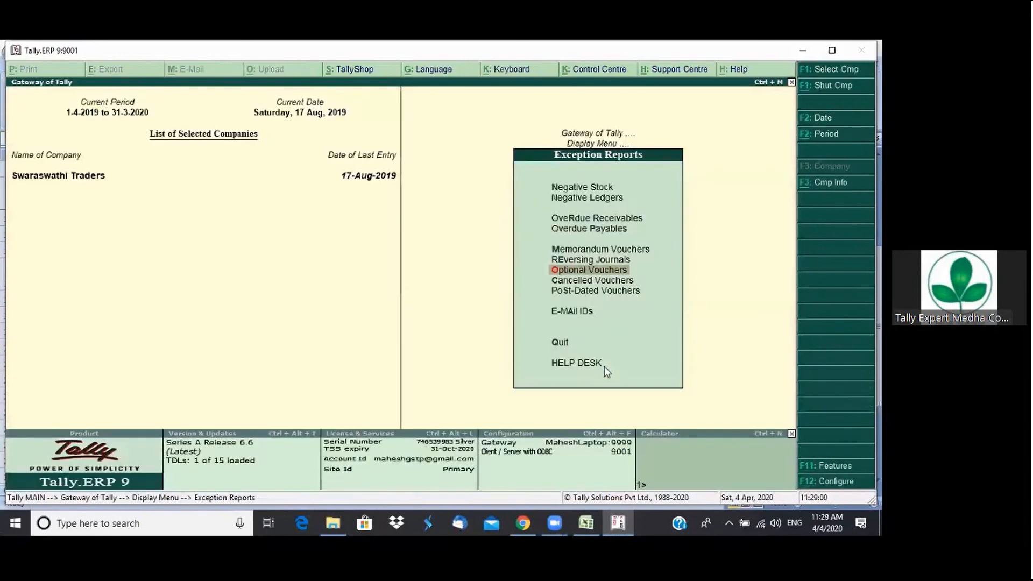
pyautogui.press('Escape')
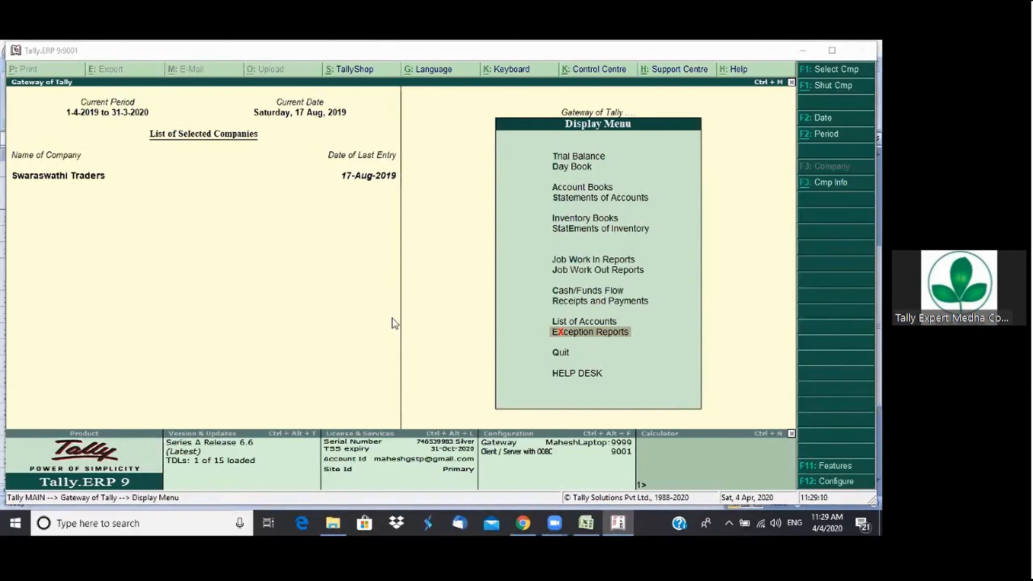
pyautogui.click(230, 364)
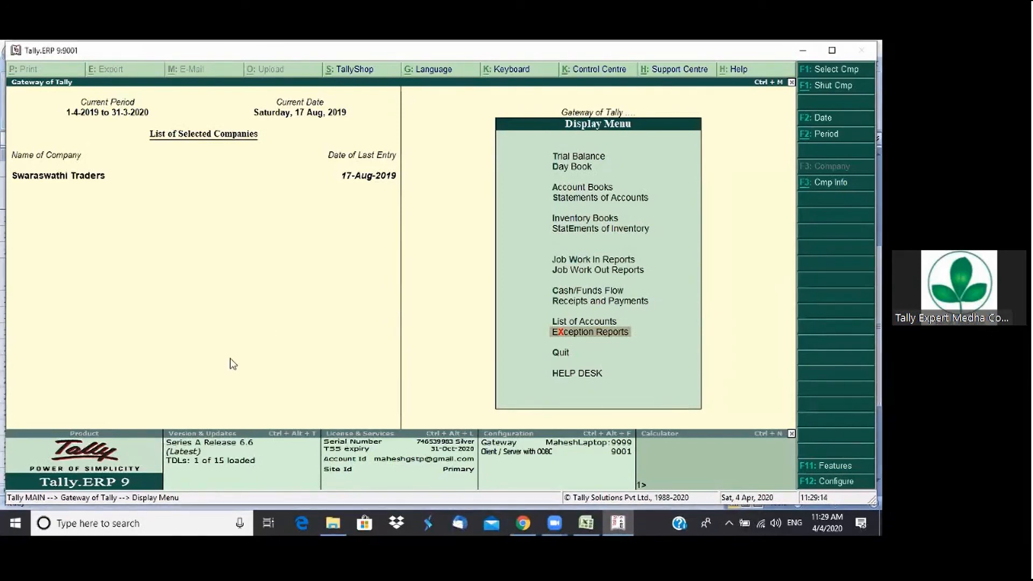
# Open the Sales voucher type for alteration, check its 'Use effective dates for vouchers' setting, and return to the Gateway of Tally without saving
pyautogui.press('Escape')
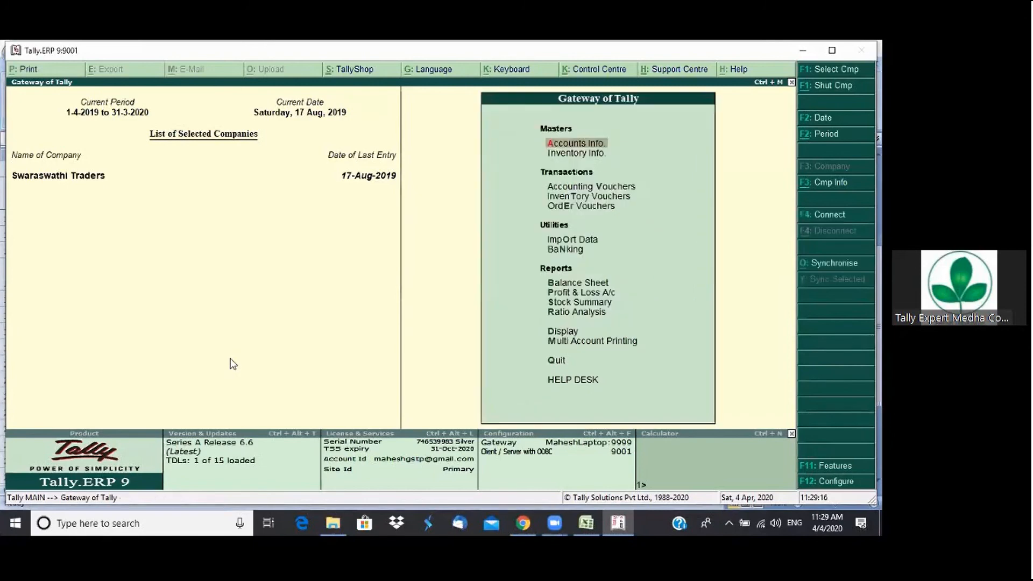
pyautogui.press('Return')
pyautogui.write('vaSa')
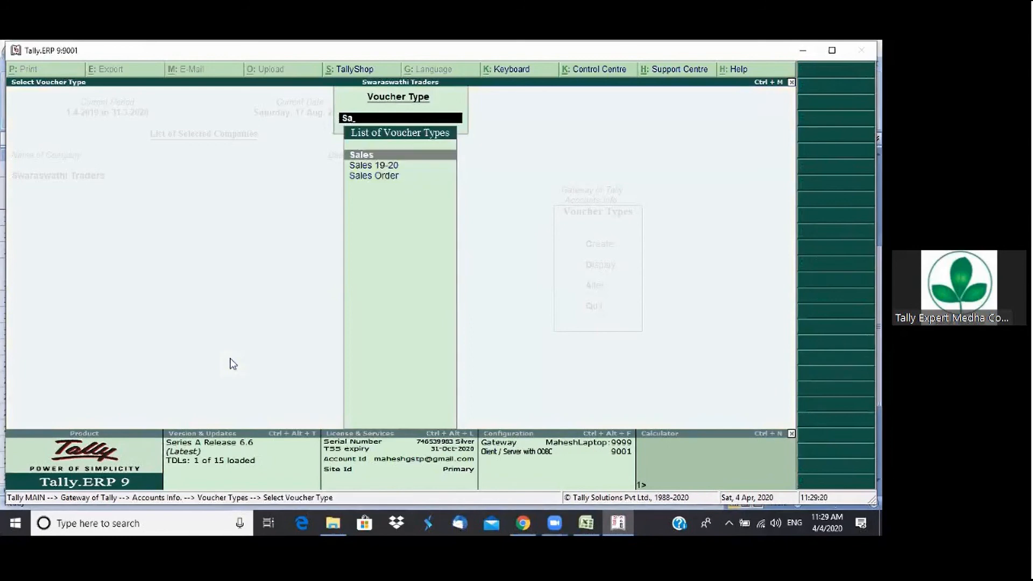
pyautogui.press('Return')
pyautogui.press('Return')
pyautogui.press('Return')
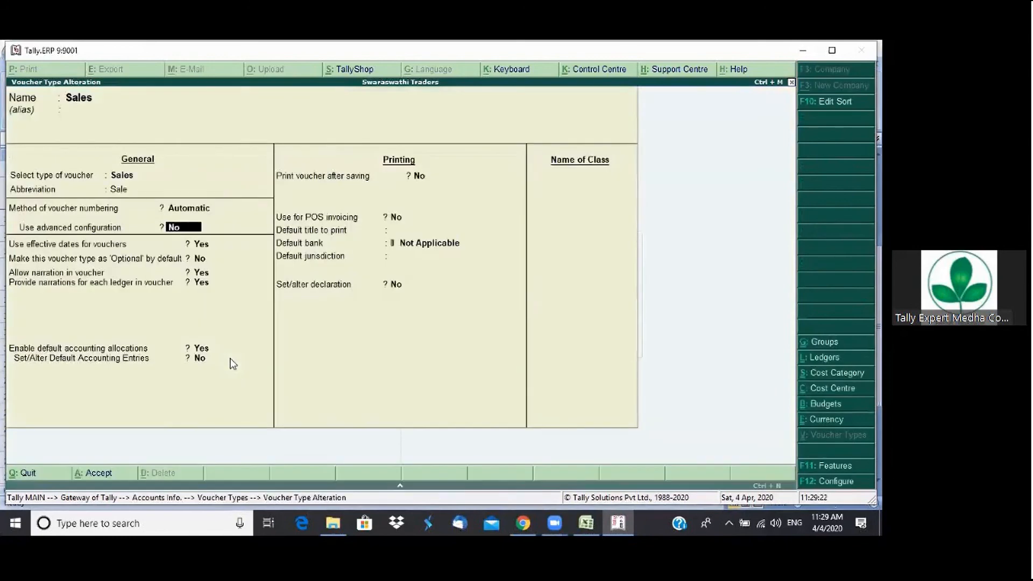
pyautogui.press('Return')
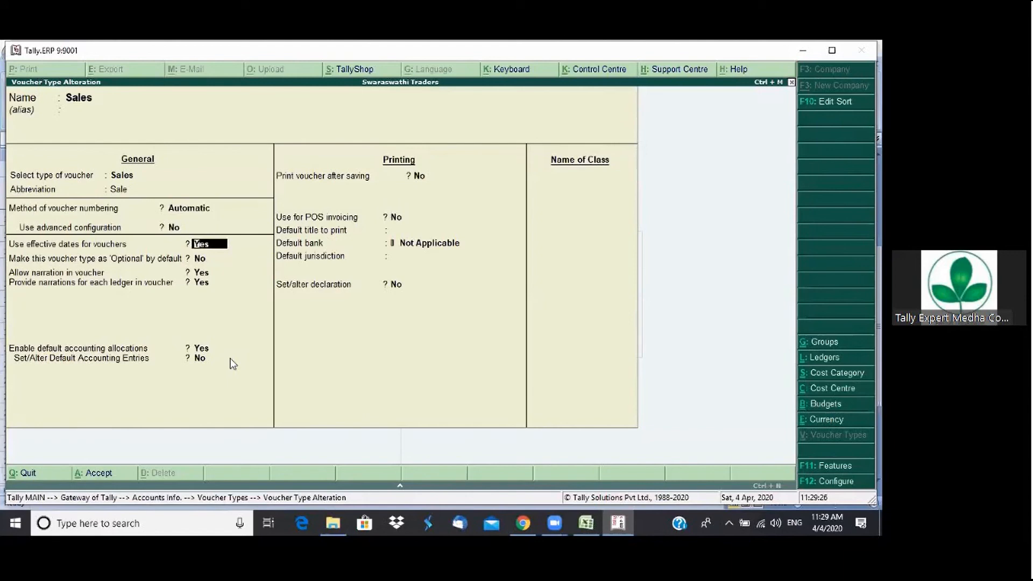
pyautogui.press('Escape')
pyautogui.press('Escape')
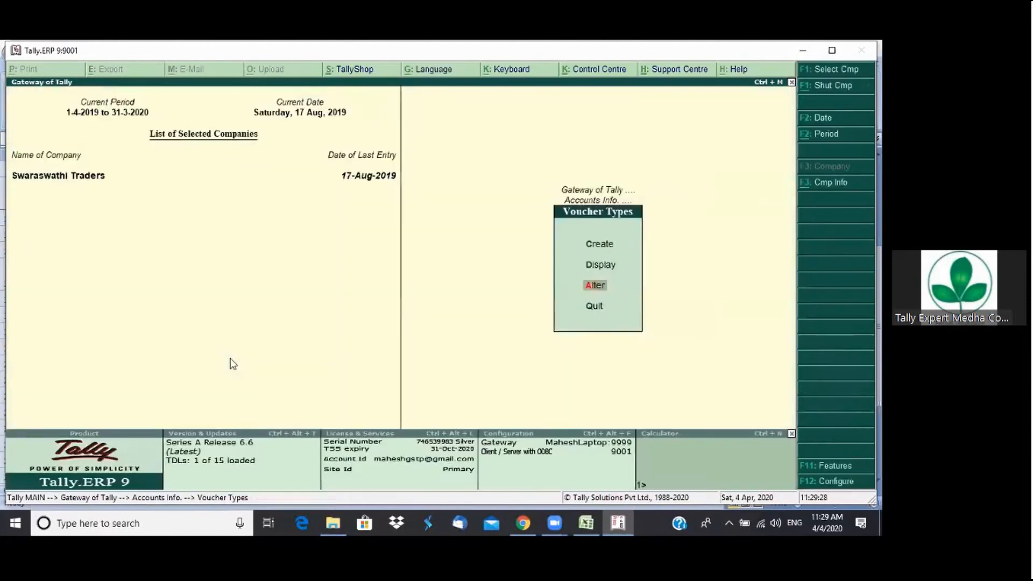
pyautogui.press('Escape')
pyautogui.press('Escape')
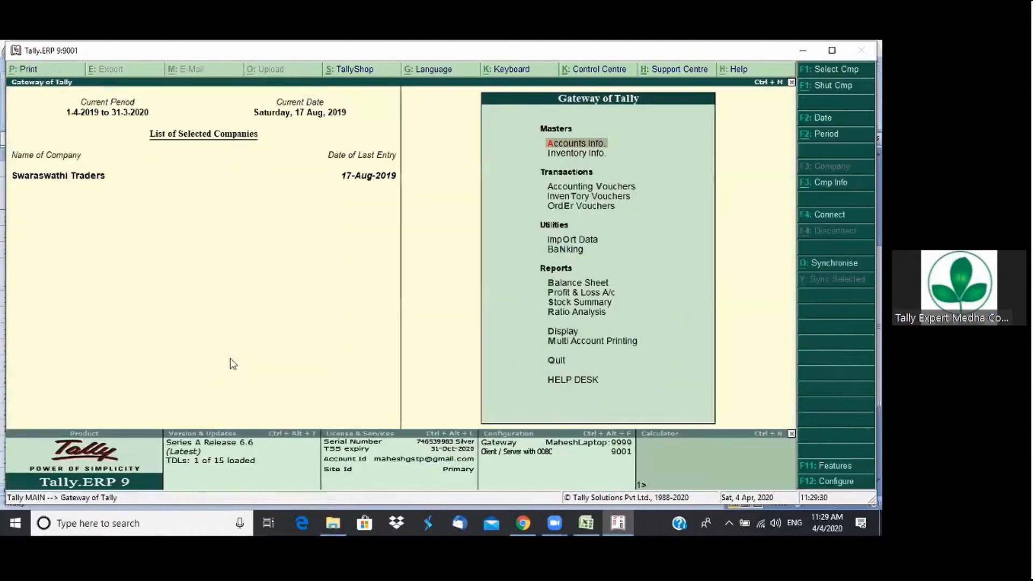
# Open a new Sales voucher, view the Date of Voucher and Effective Date fields for changing its date, and return to the voucher
pyautogui.press('v')
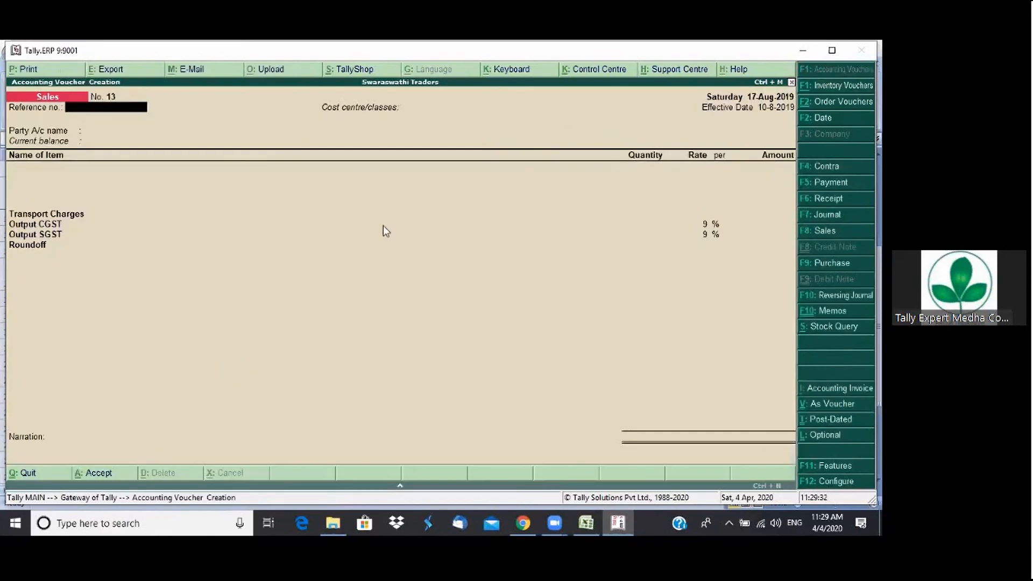
pyautogui.click(831, 120)
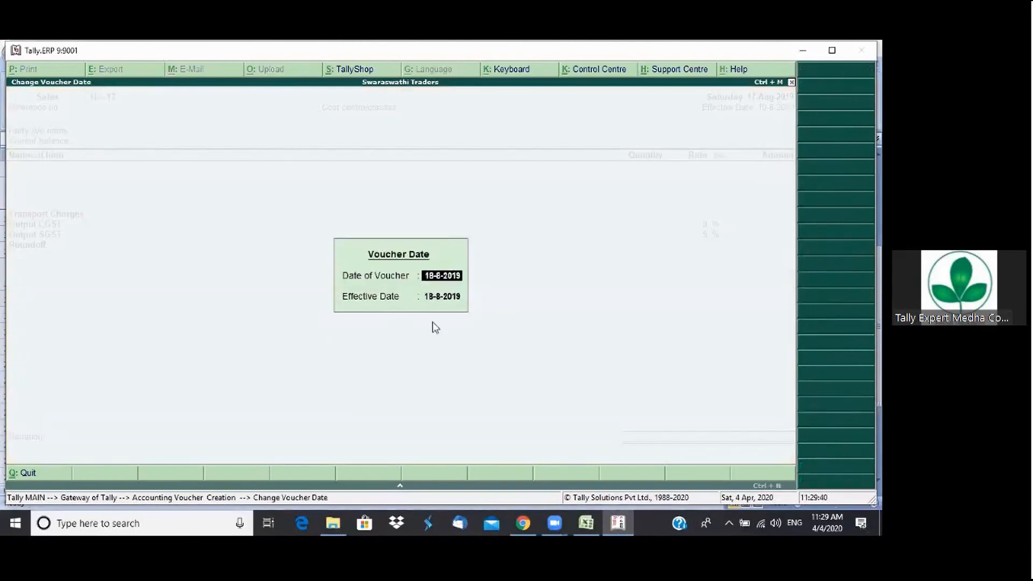
pyautogui.press('Return')
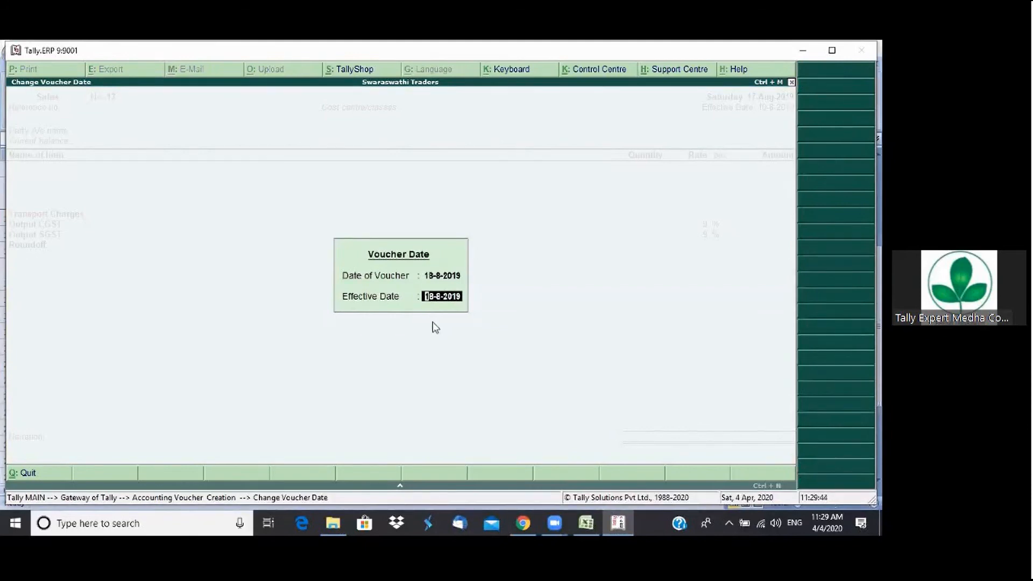
pyautogui.press('BackSpace')
pyautogui.press('Return')
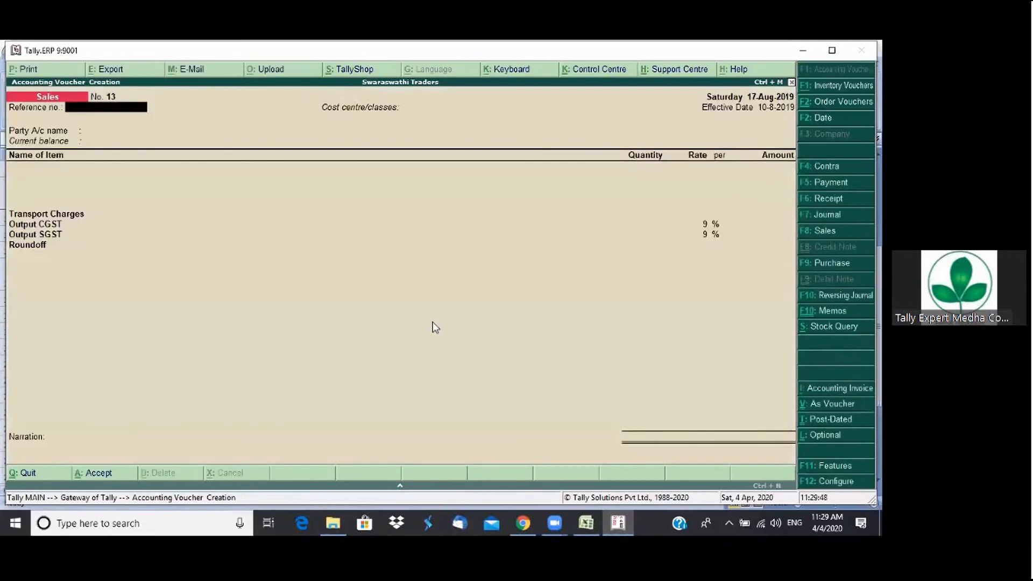